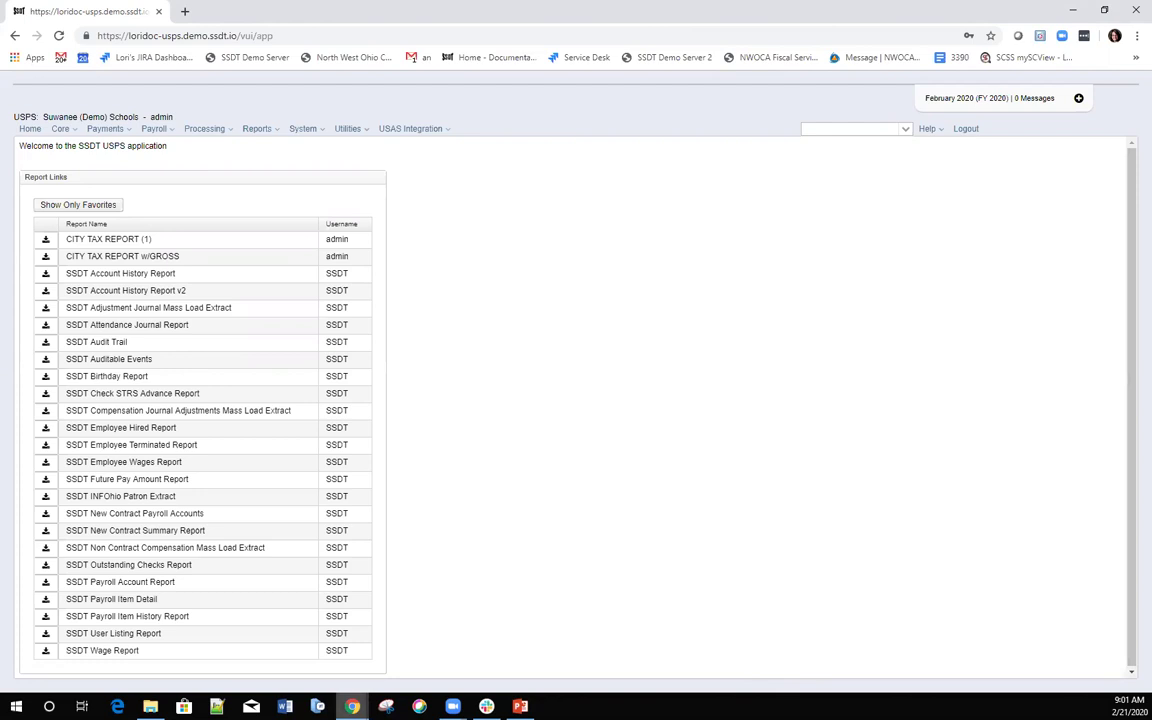
Open the core Adjustments records.
mouse_move(352, 706)
left_click(63, 128)
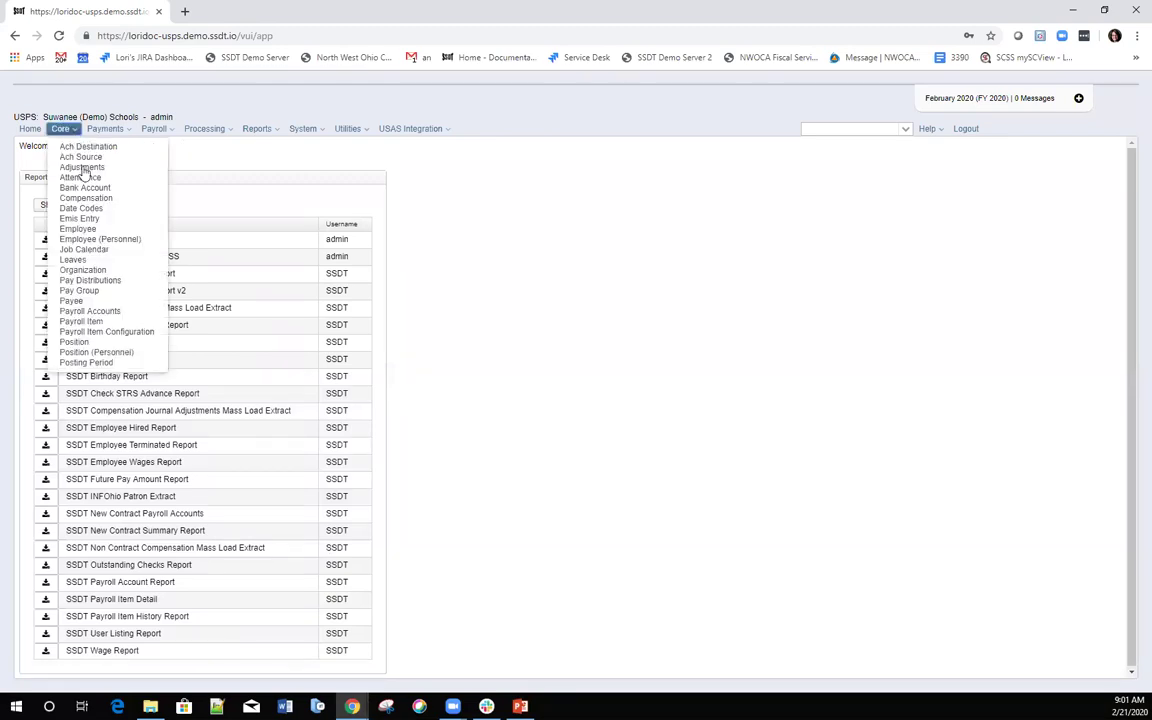
left_click(84, 167)
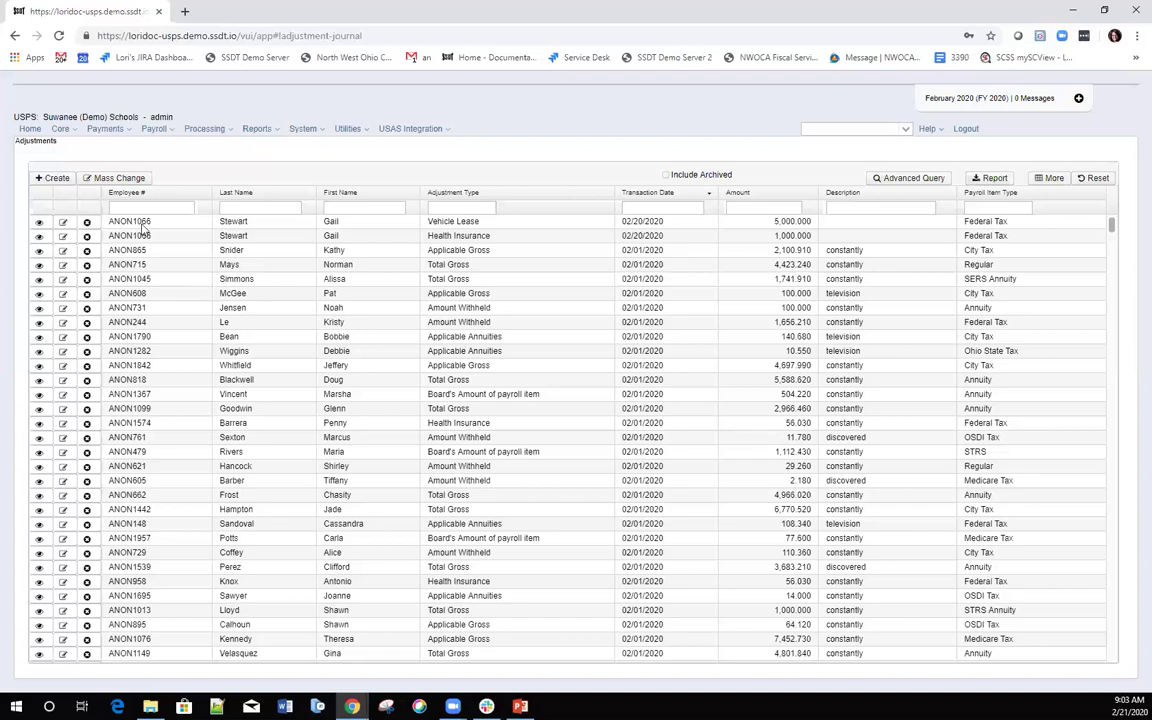
Examine the adjustment types offered for a new adjustment, and leave the form without saving.
left_click(55, 181)
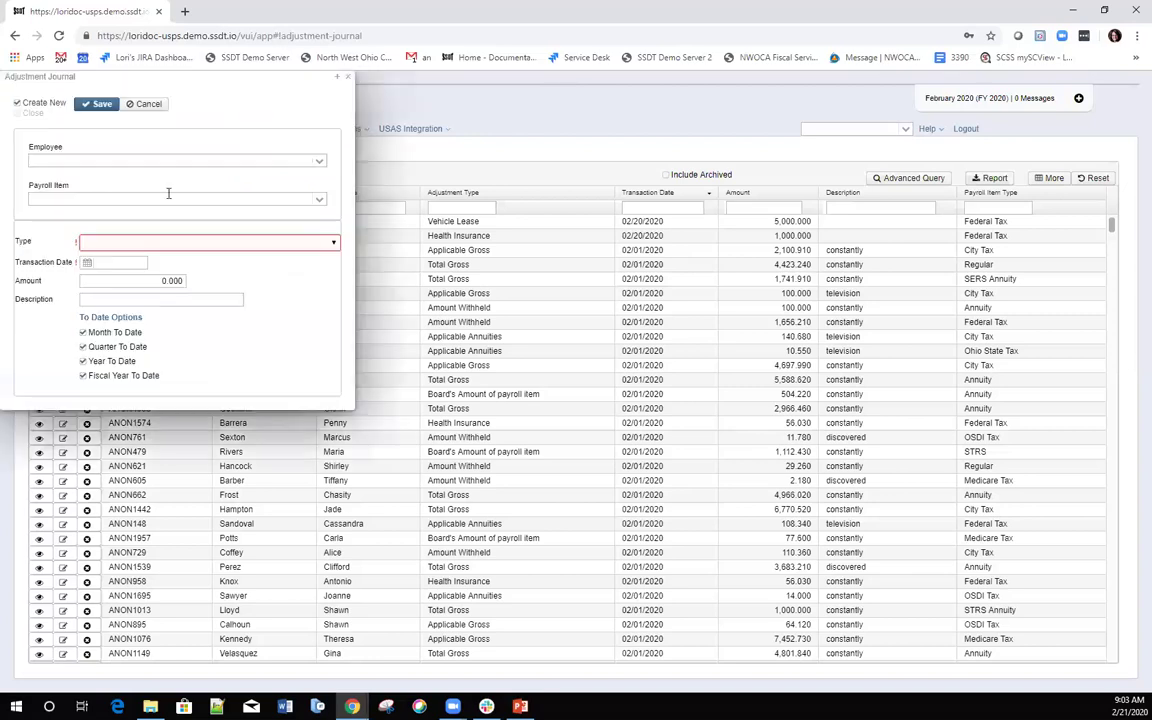
left_click(335, 246)
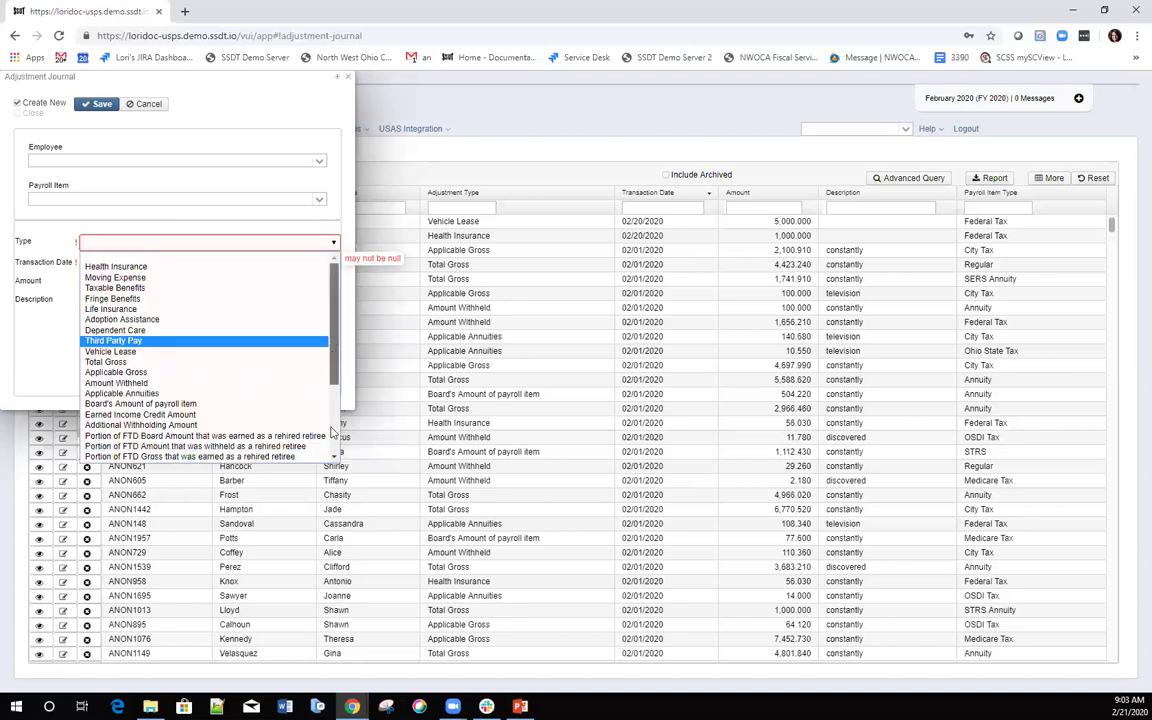
scroll(325, 305, "down", 1)
scroll(105, 333, "up", 1)
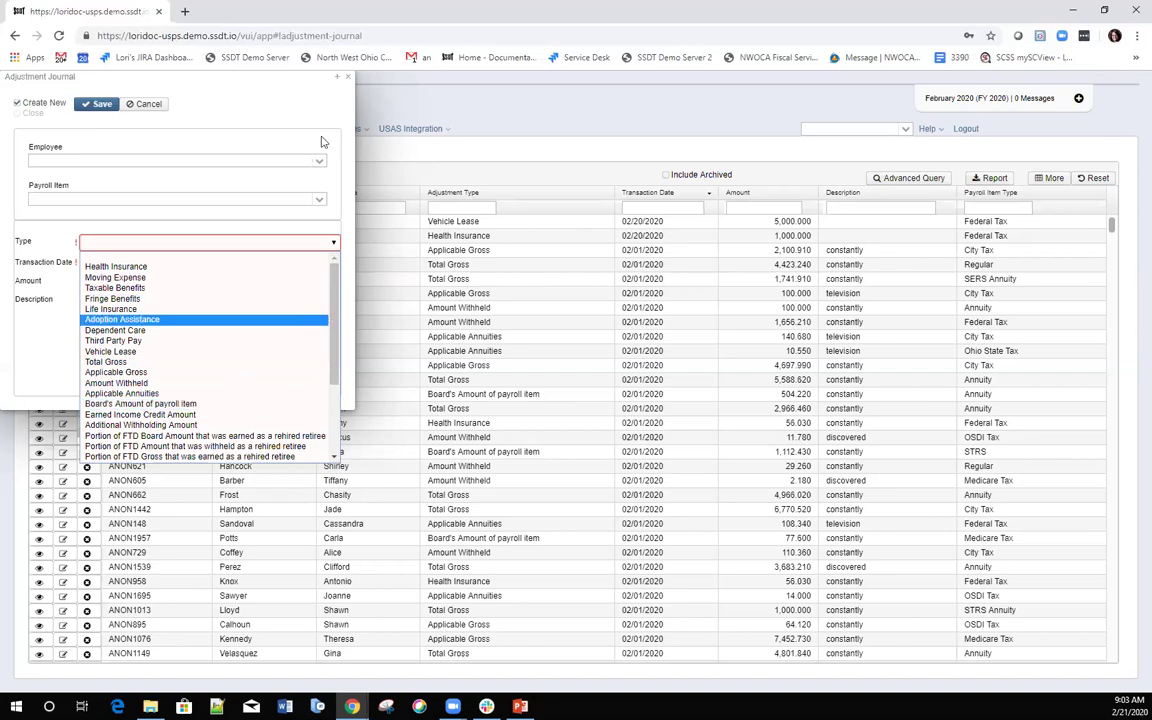
left_click(364, 100)
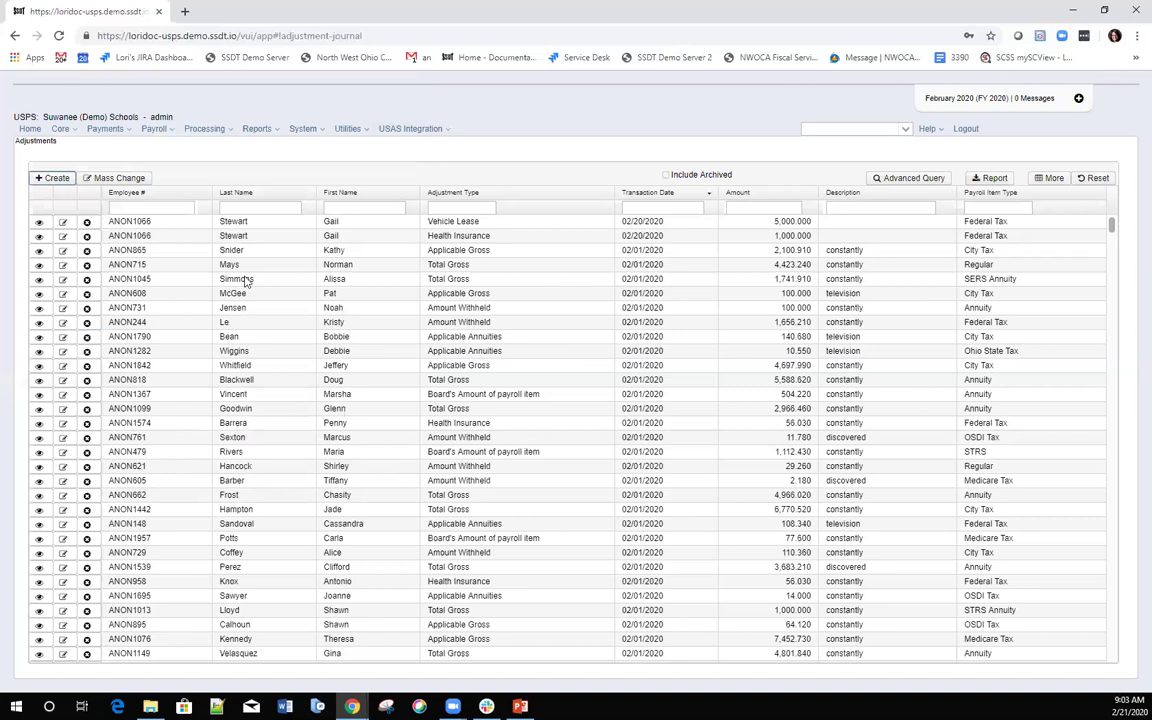
Open the W2 report options and add the employee with the 02/20/2020 Vehicle Lease adjustment to the selected employees.
left_click(276, 136)
left_click(265, 445)
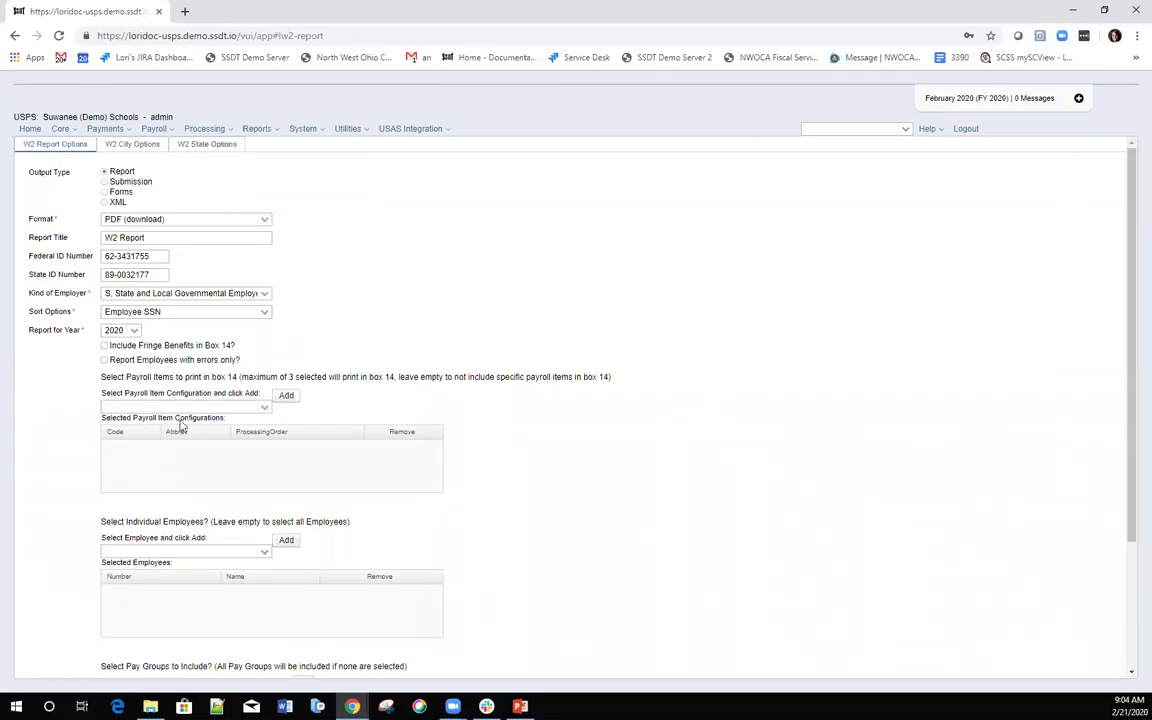
scroll(147, 507, "down", 1)
left_click(193, 484)
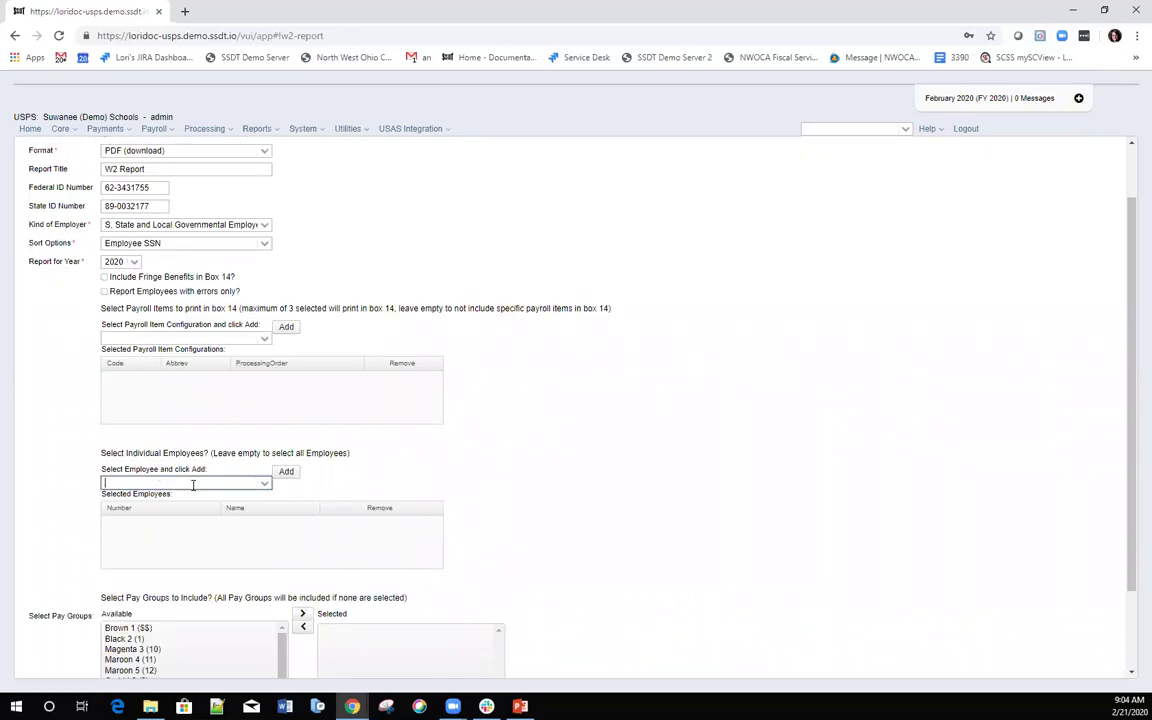
type("s")
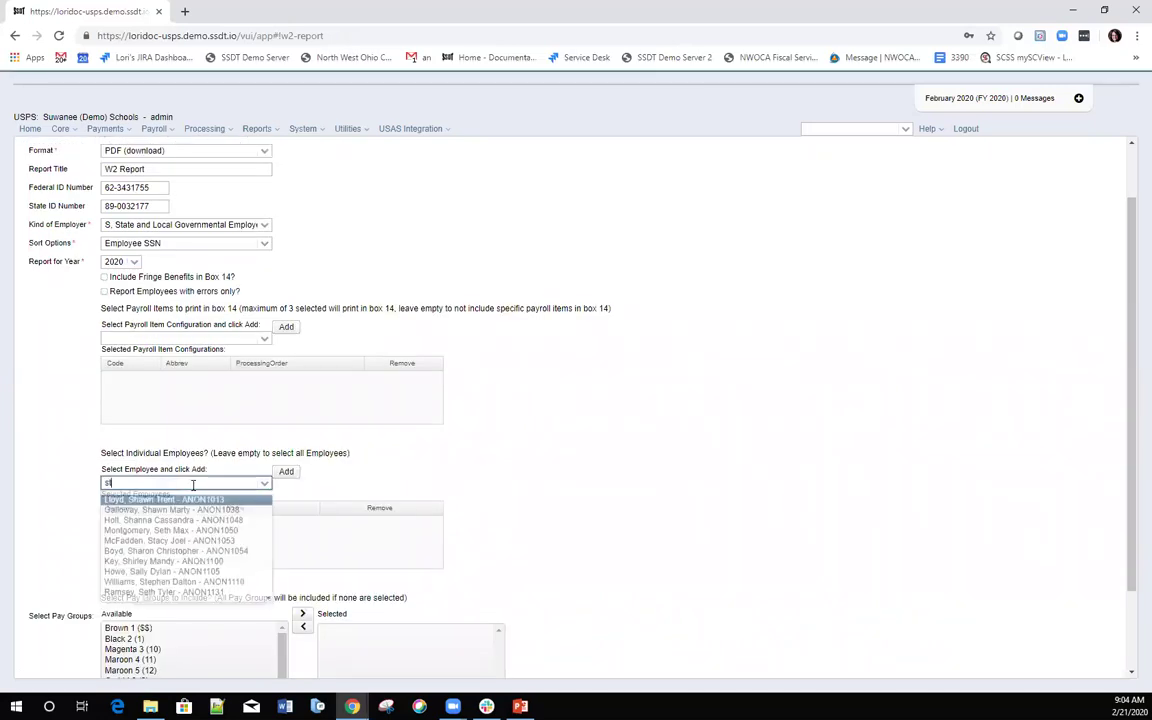
type("tew")
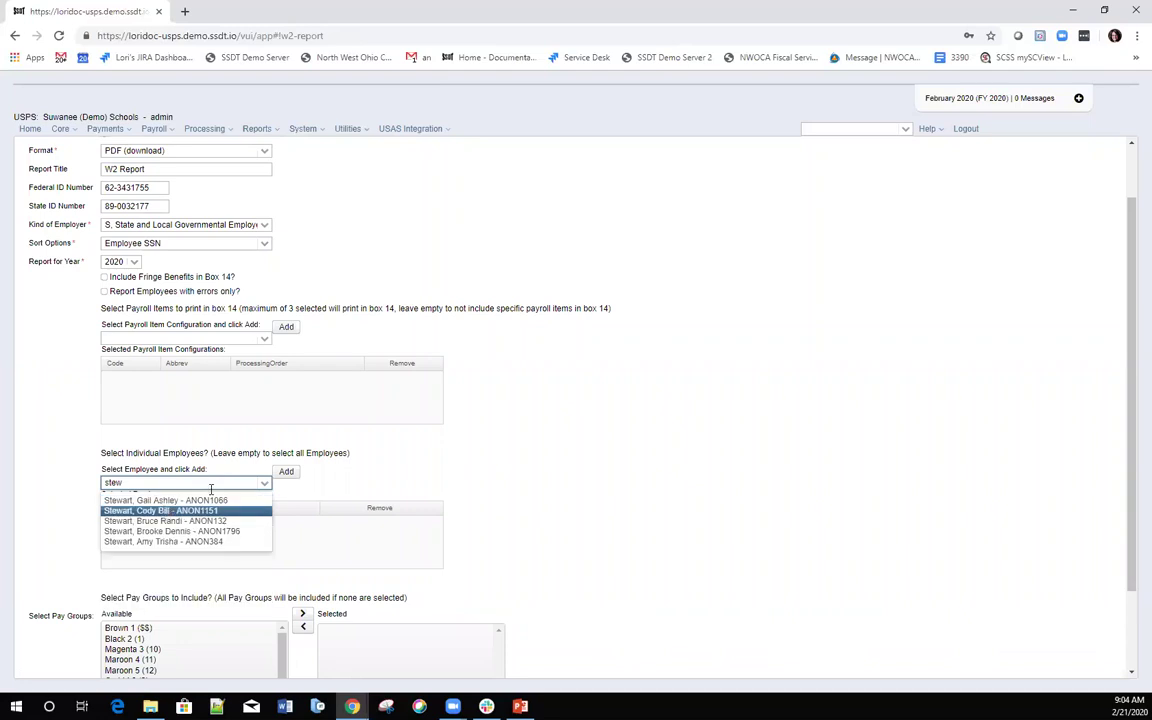
left_click(160, 500)
left_click(285, 474)
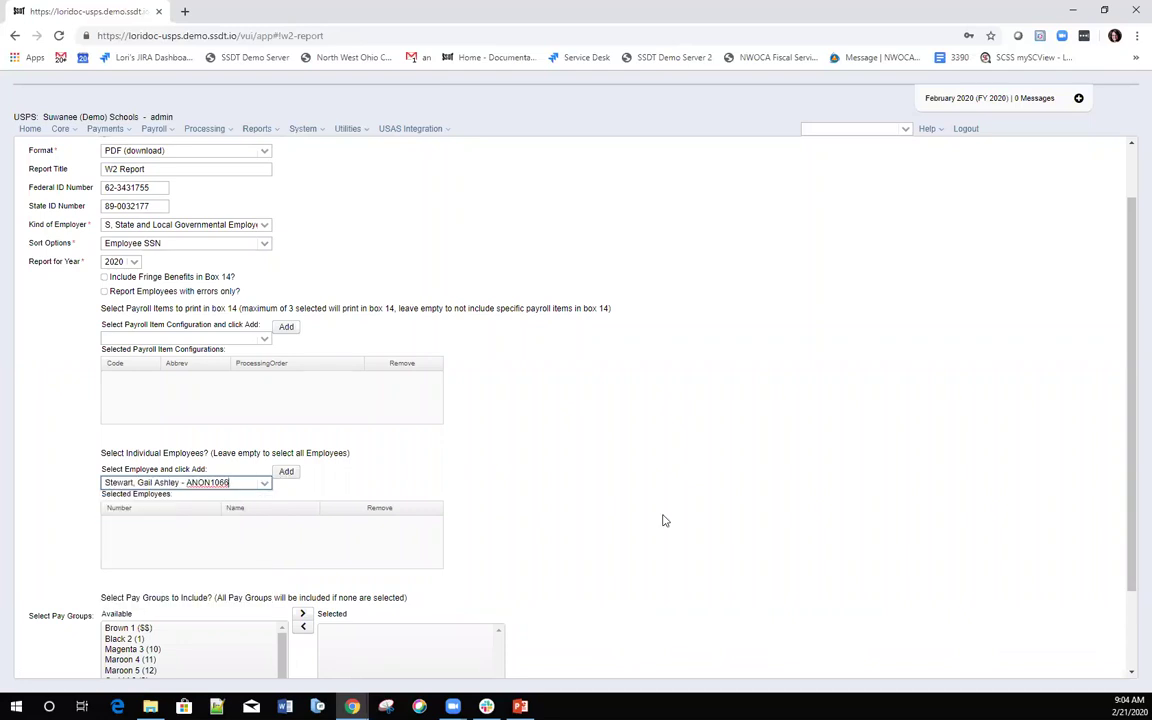
Generate the W2 report as the PDF W2 Report (32) on the Desktop and review the employee's W2 amounts.
scroll(661, 519, "down", 2)
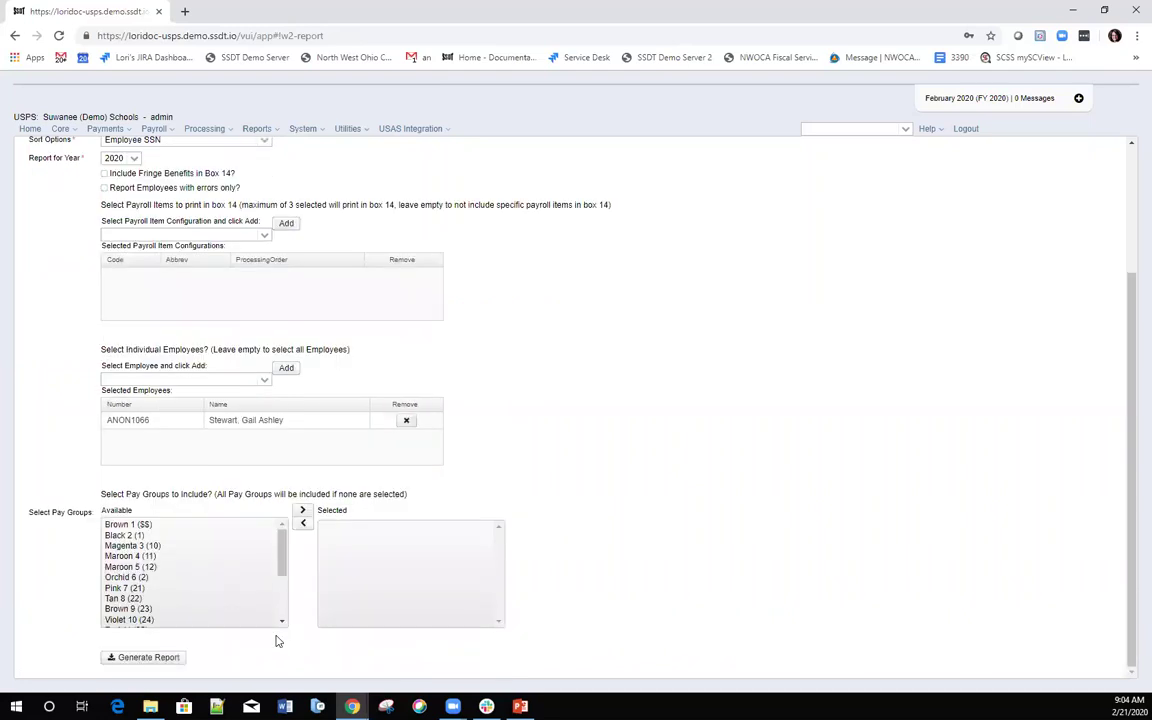
left_click(143, 658)
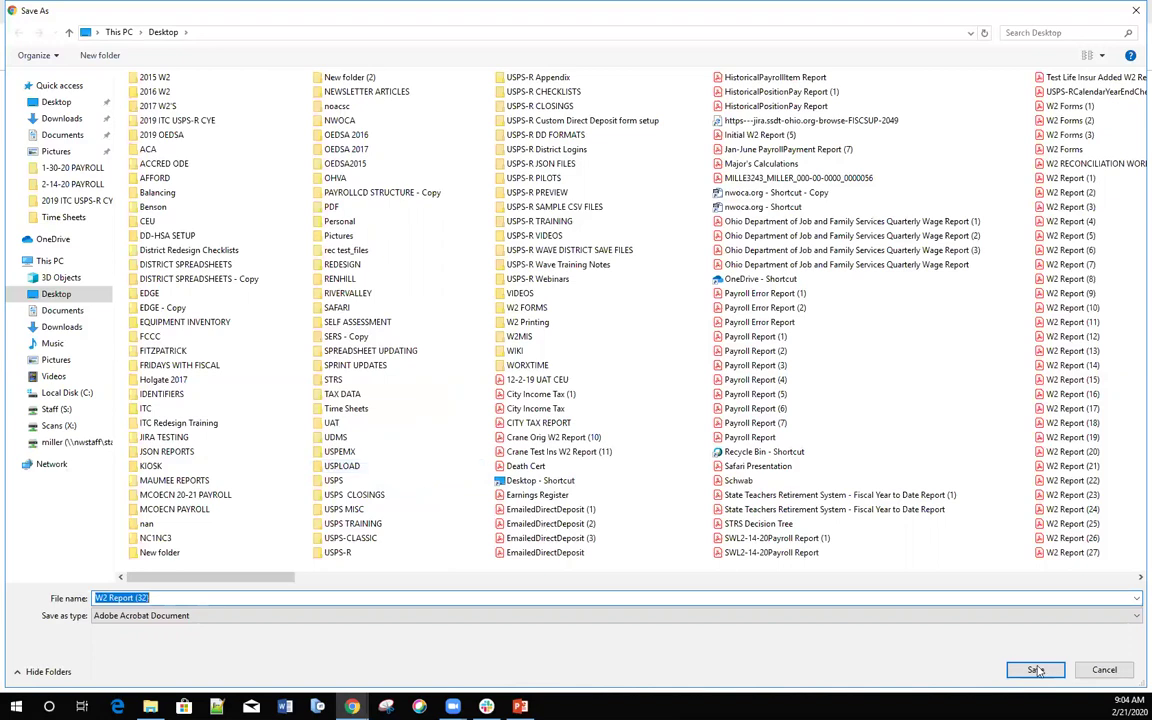
key("Escape")
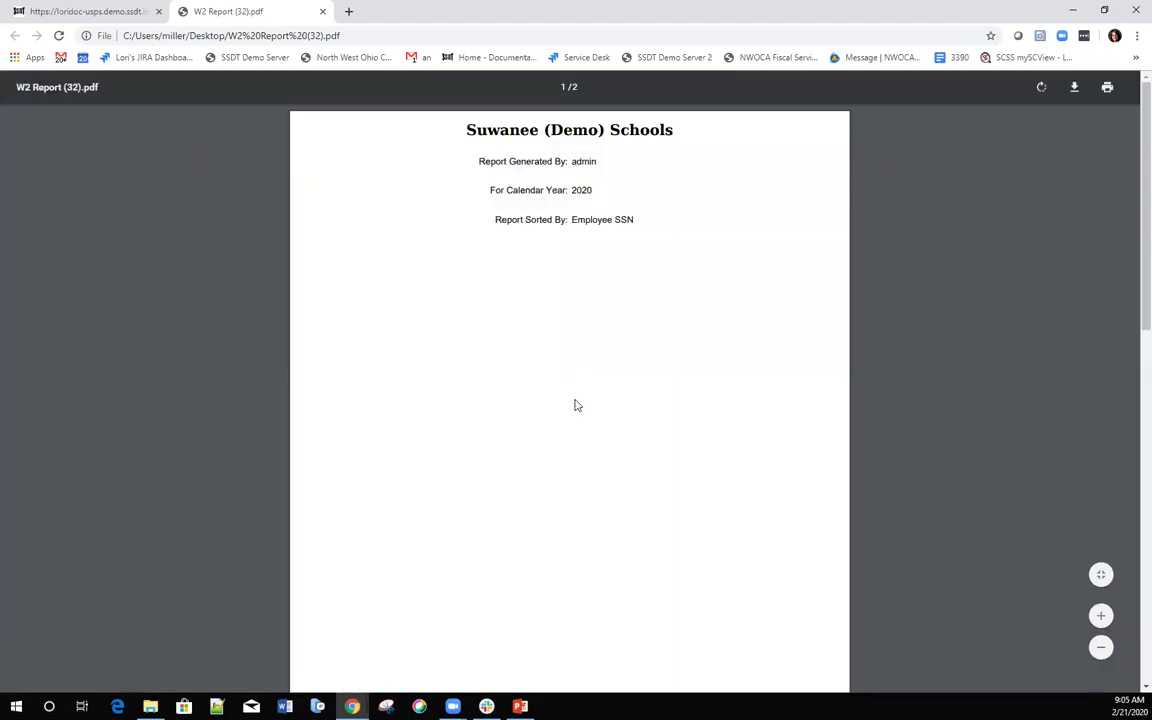
scroll(574, 407, "down", 3)
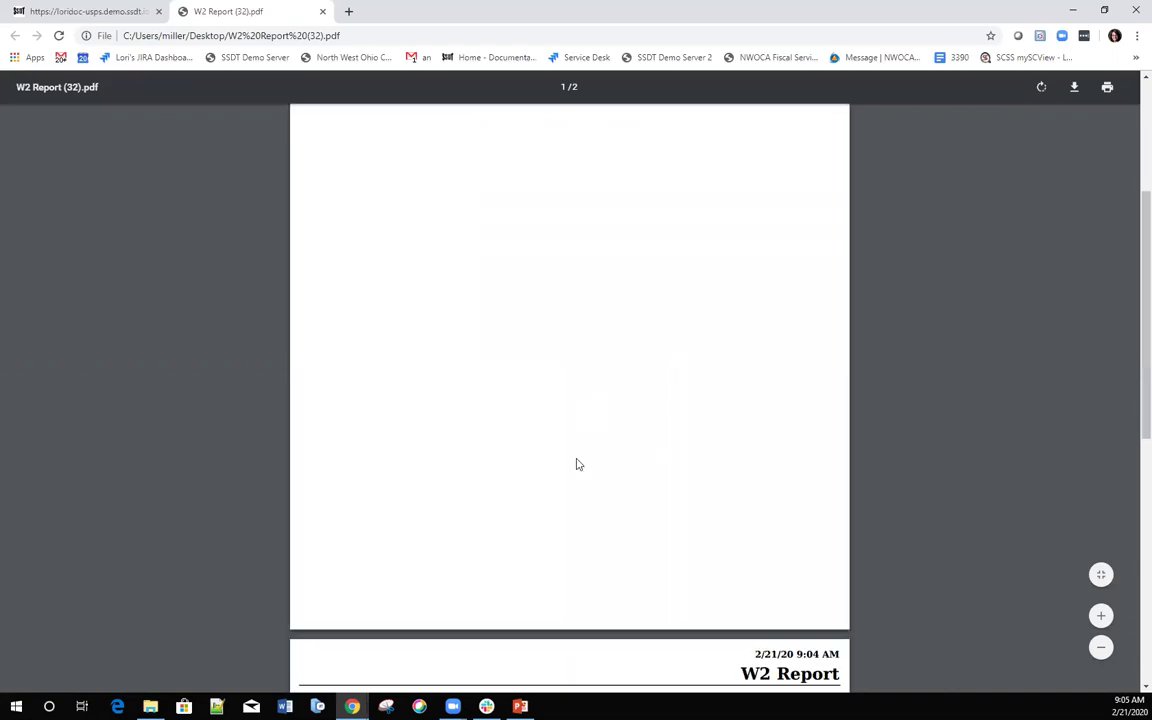
scroll(576, 465, "down", 3)
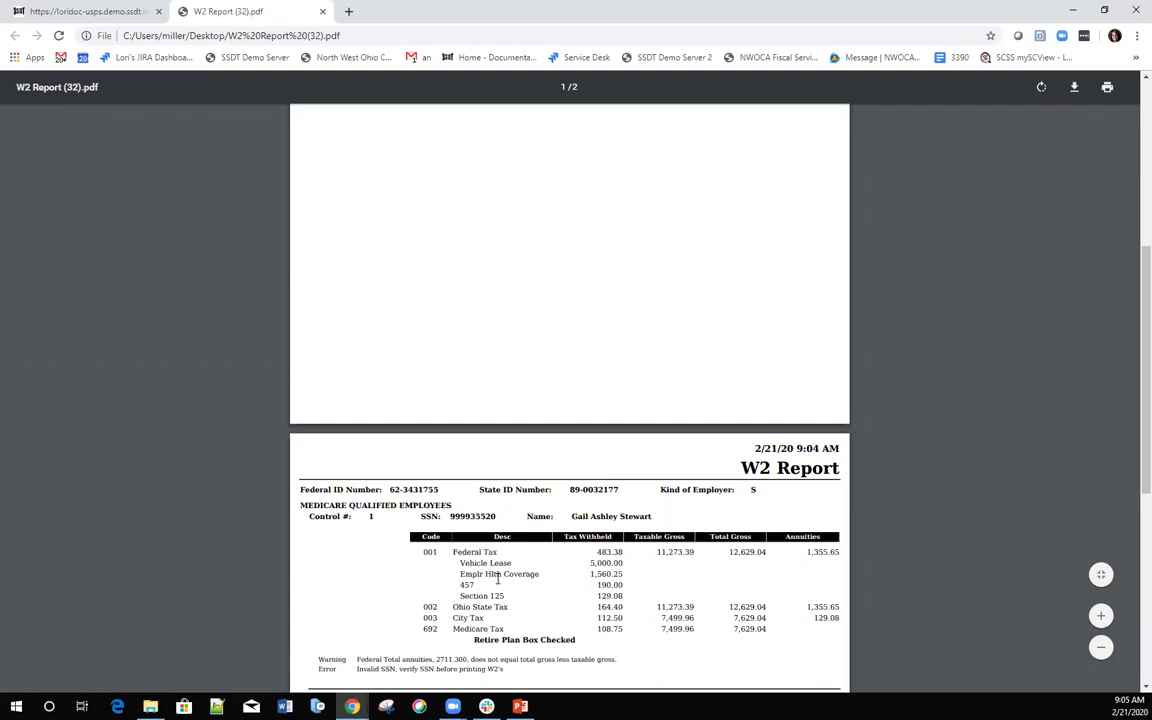
scroll(497, 578, "down", 1)
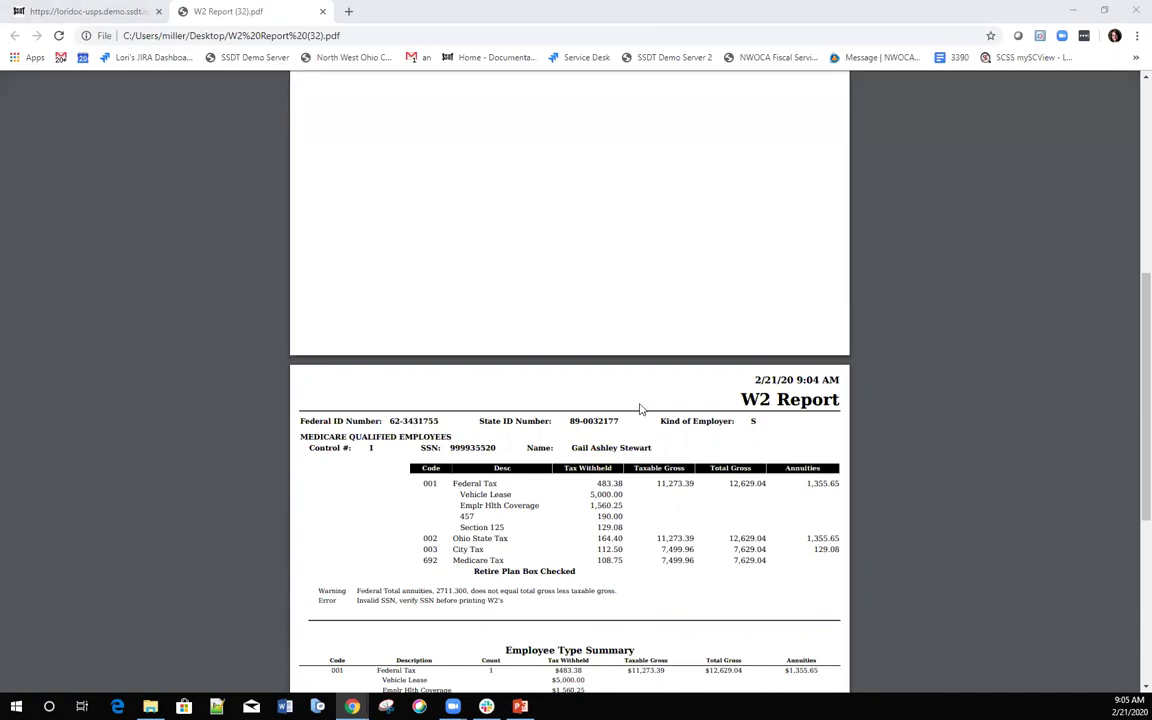
Start a new entry in the core Adjustments and select the same employee used for the W2 report.
left_click(80, 13)
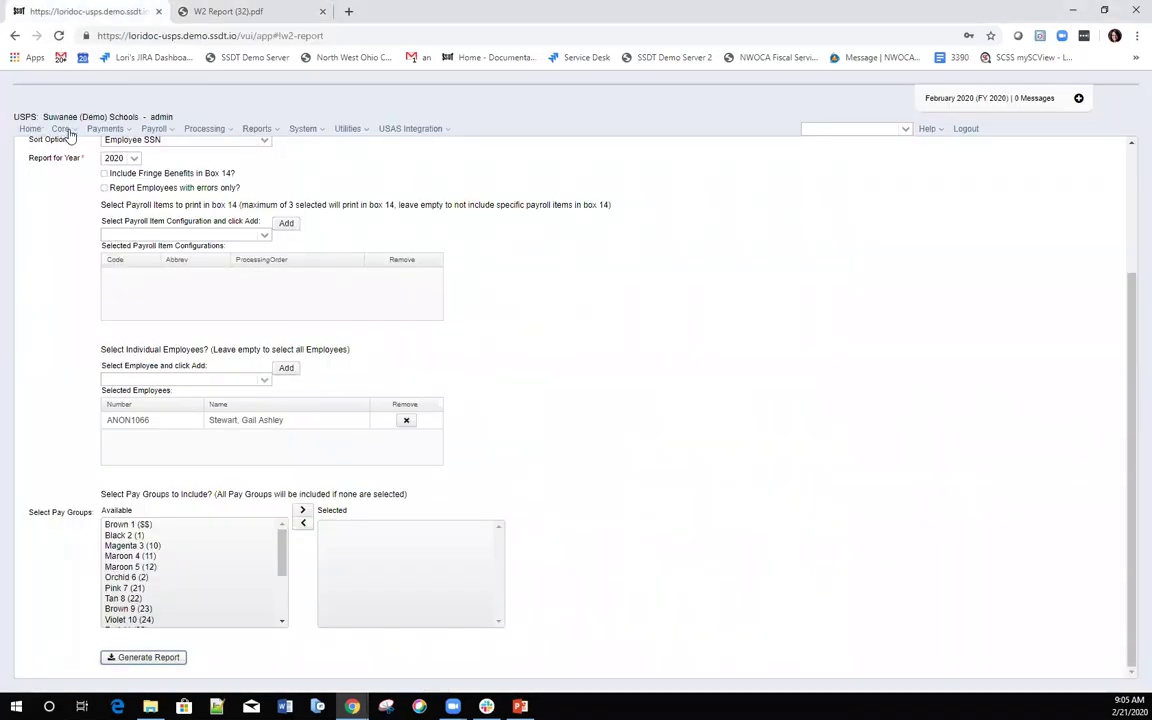
left_click(66, 131)
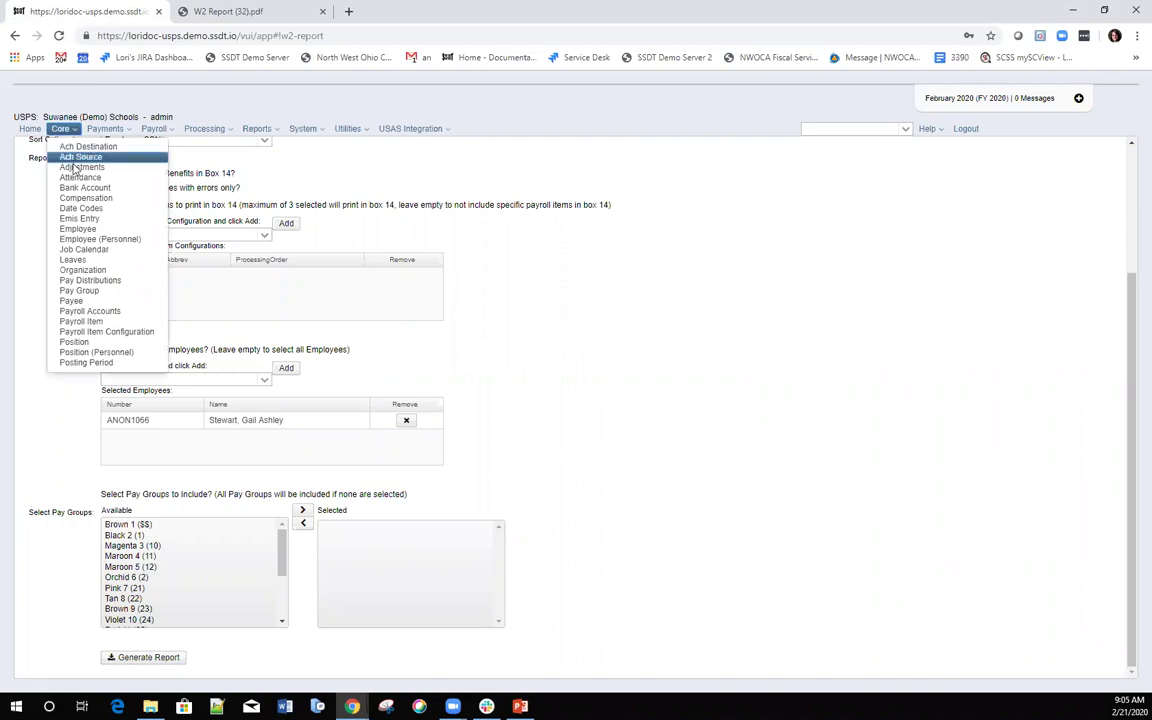
left_click(73, 160)
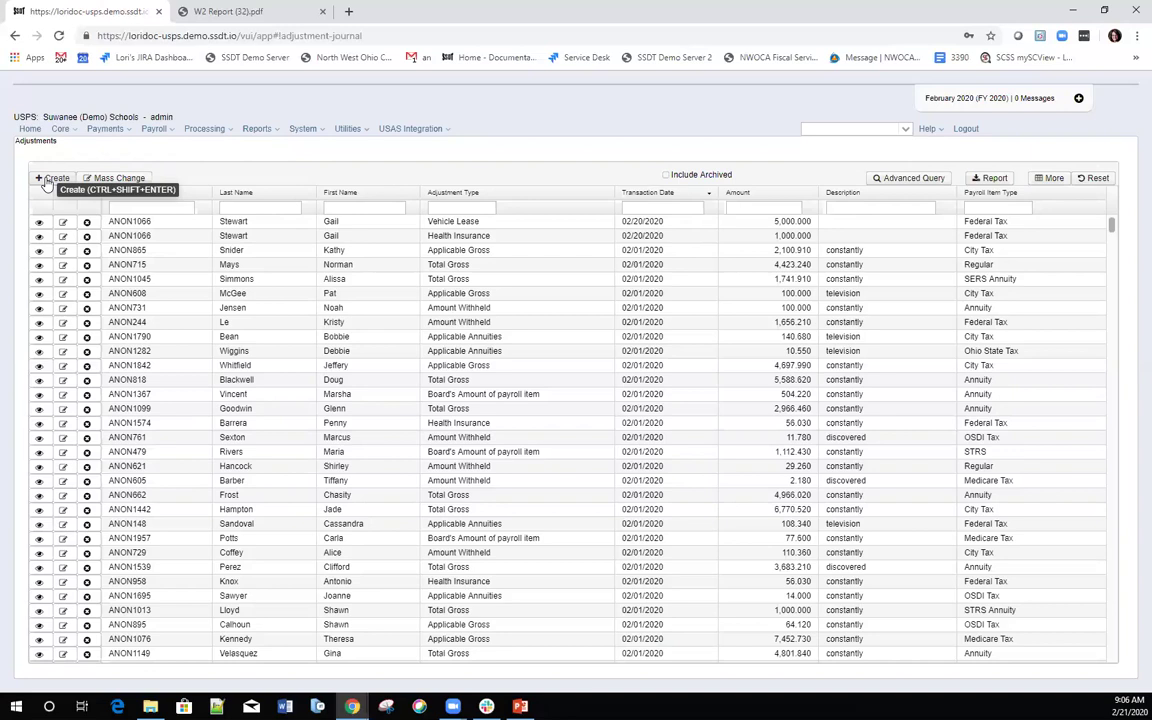
left_click(55, 180)
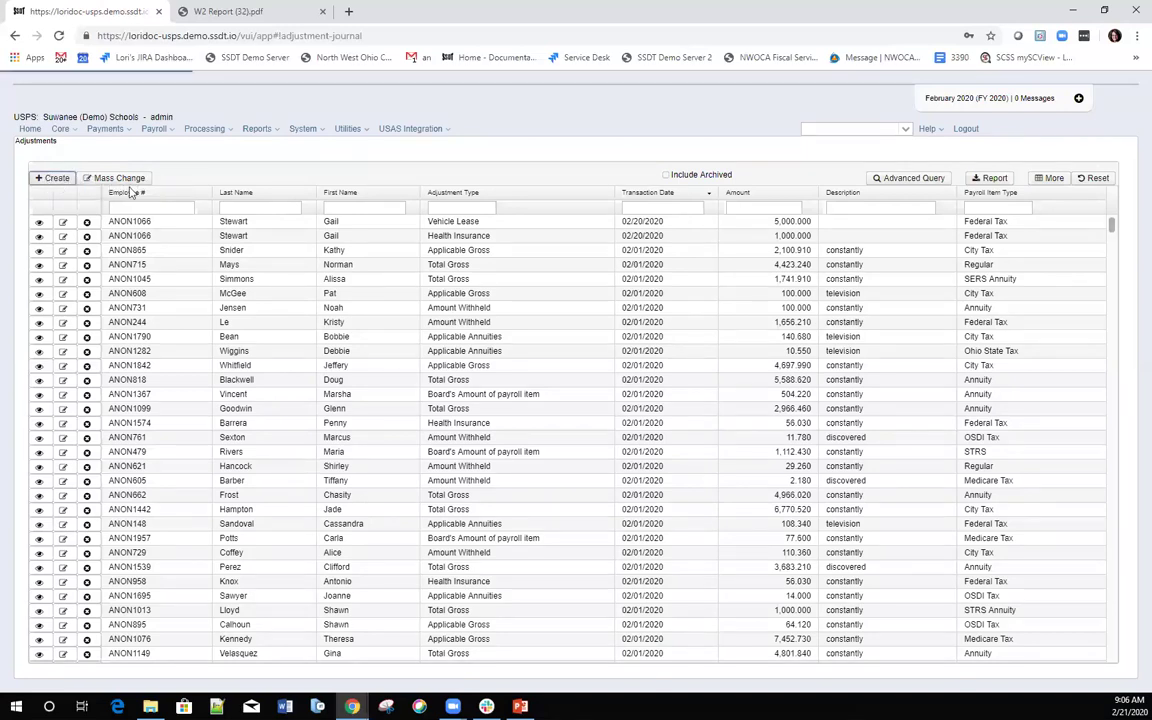
left_click(97, 160)
type("stew")
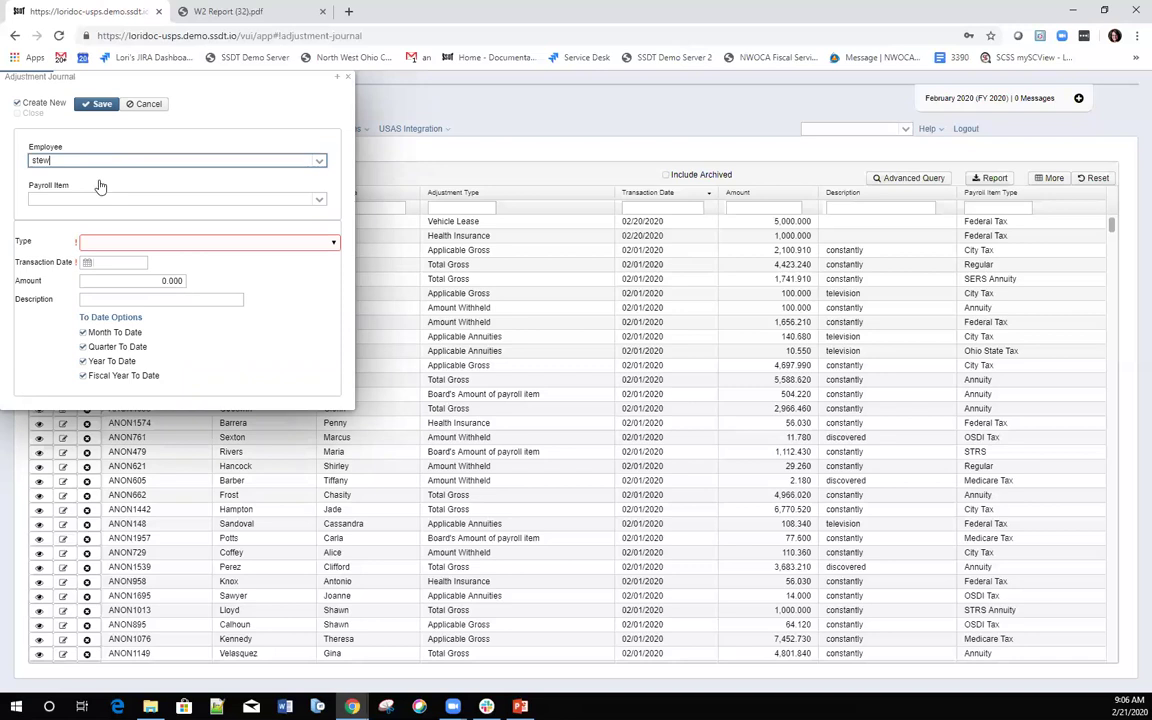
left_click(181, 179)
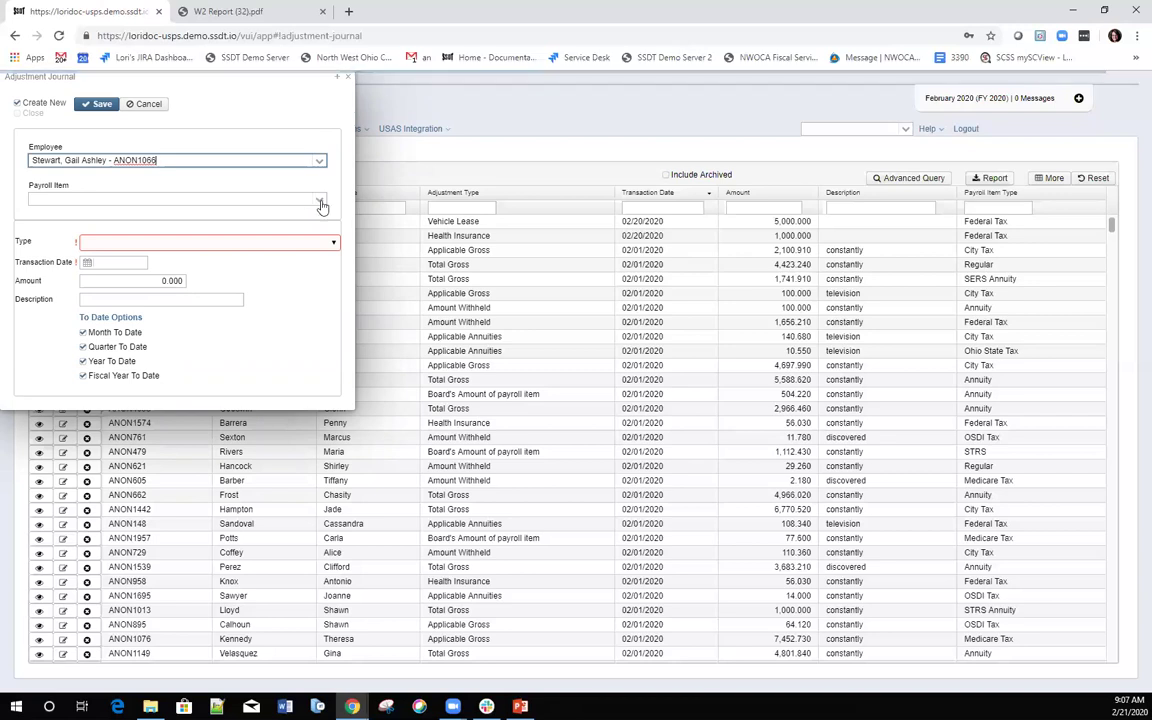
Set the new adjustment's payroll item to Federal Tax, Code 001.
left_click(319, 202)
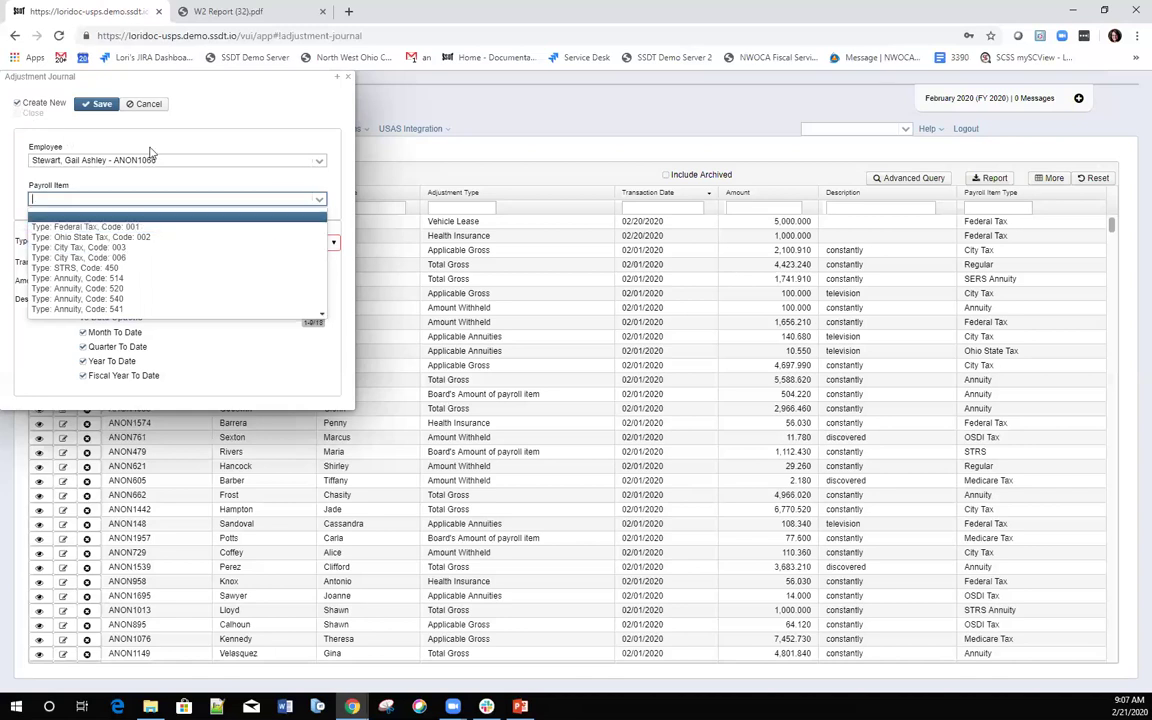
key("Up")
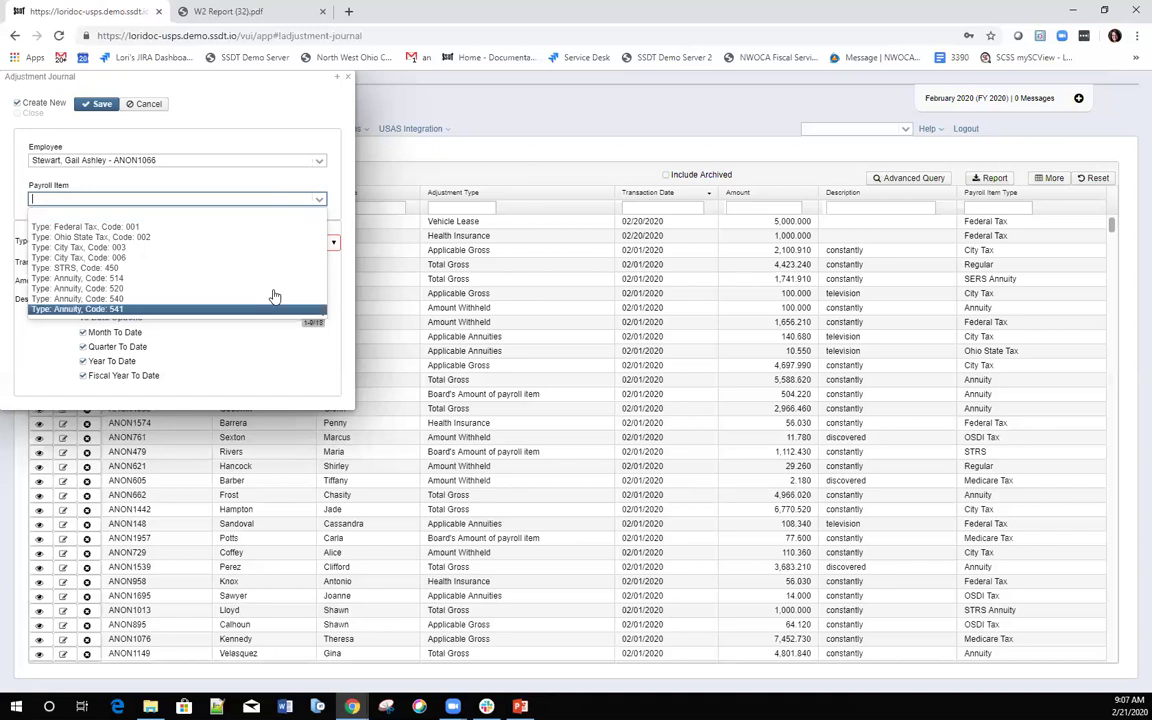
key("Up")
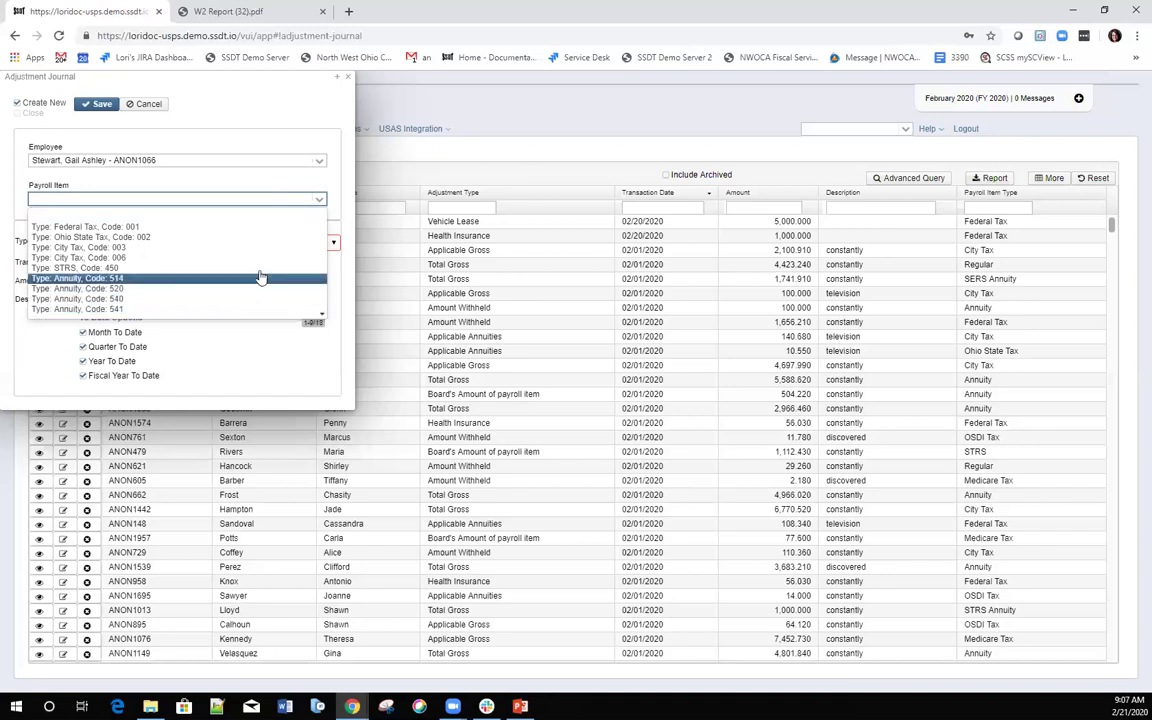
key("Up")
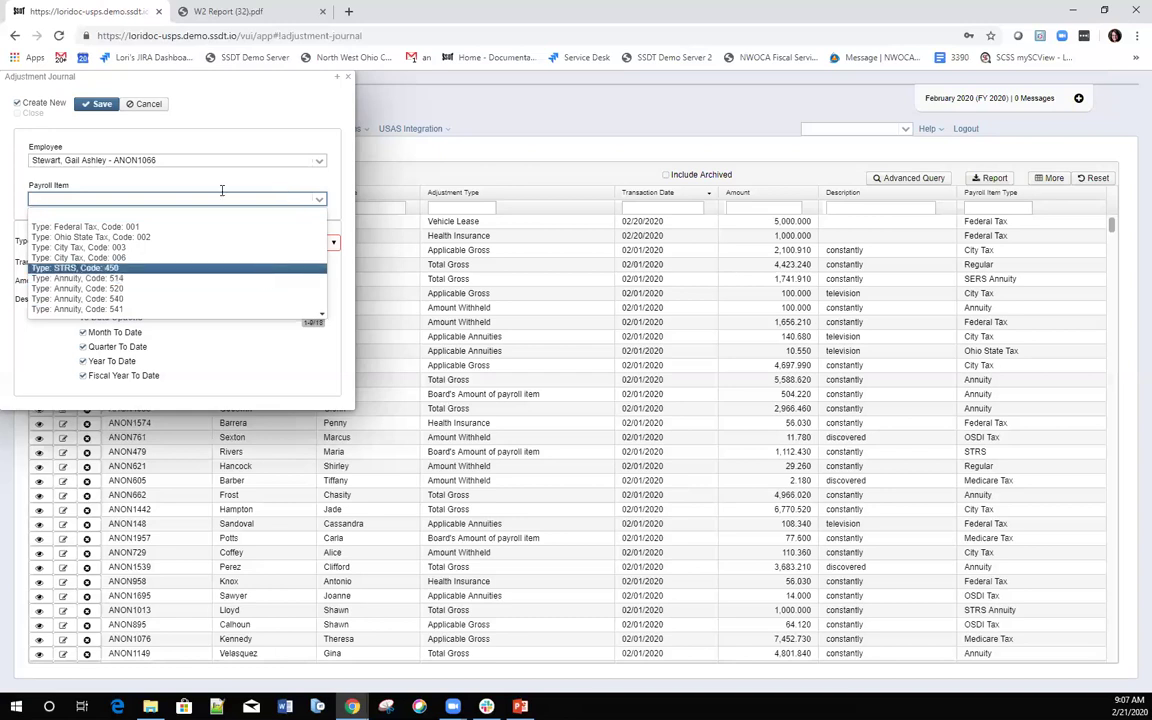
key("Up")
key("Up")
key("Up")
key("Up")
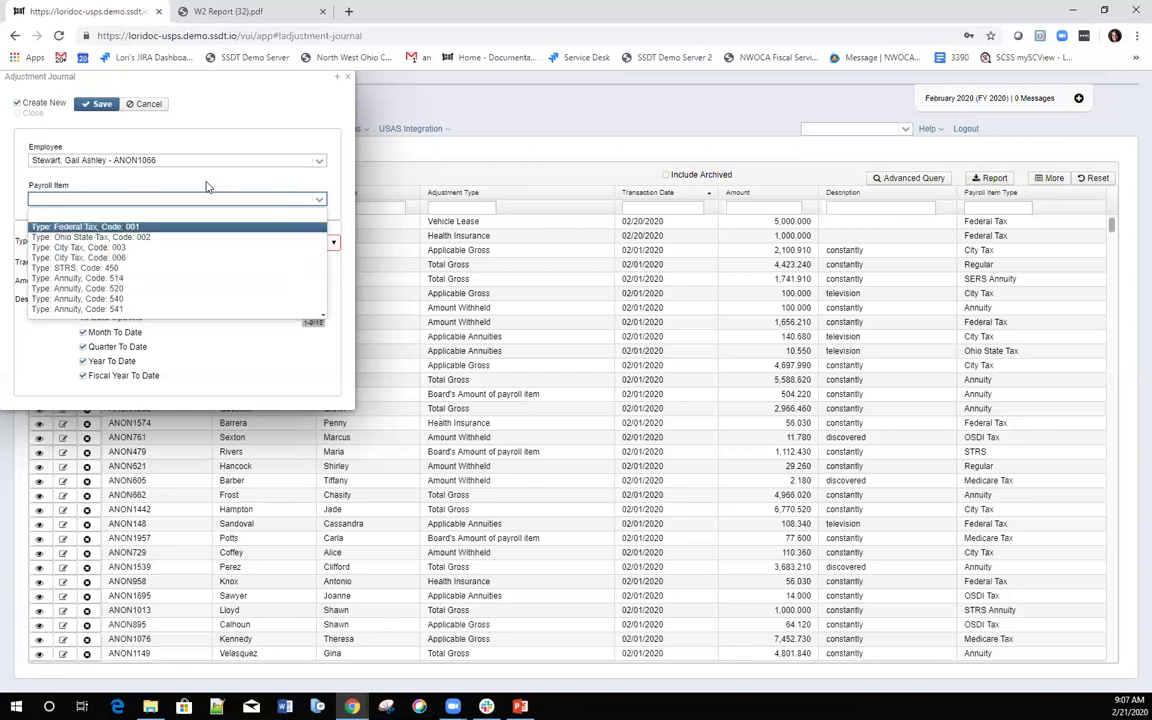
key("Up")
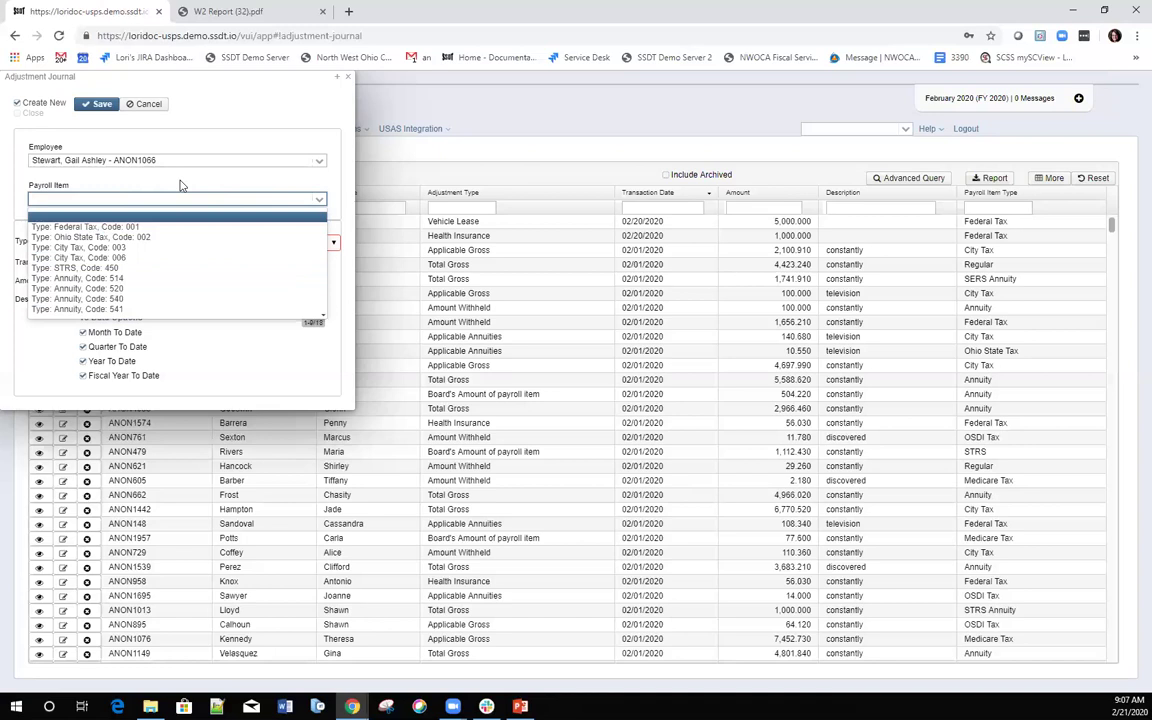
left_click(97, 228)
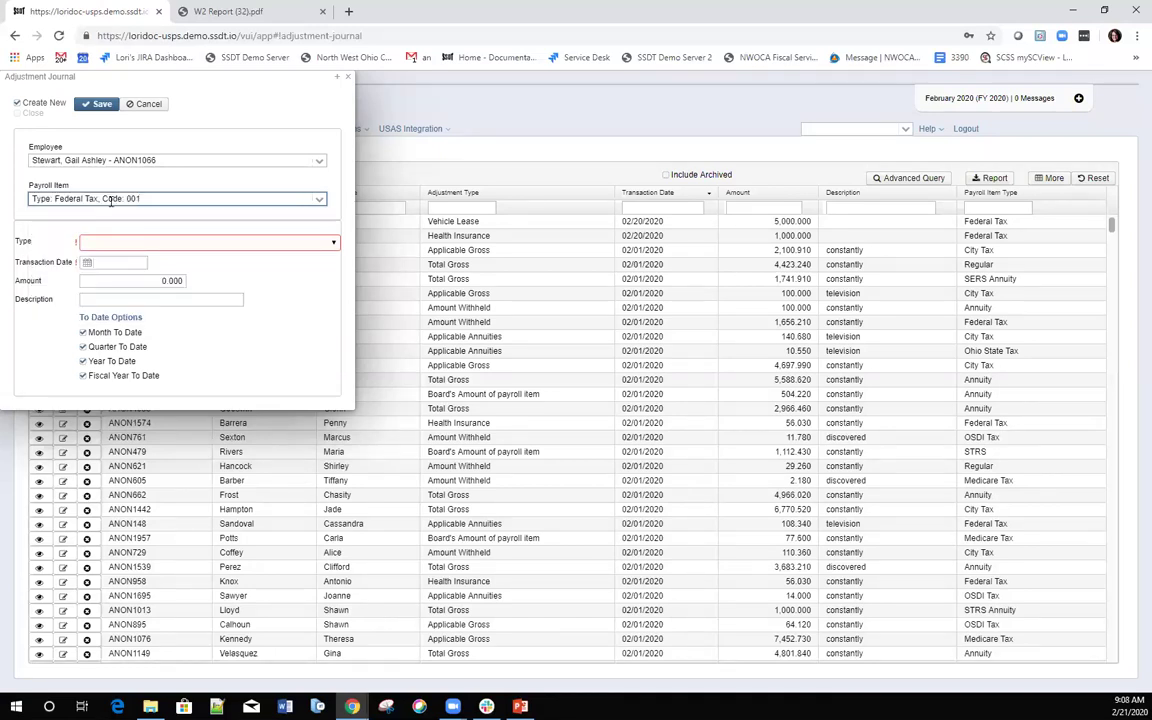
Set the adjustment type to Health Insurance and the transaction date to 2/21/20.
left_click(336, 244)
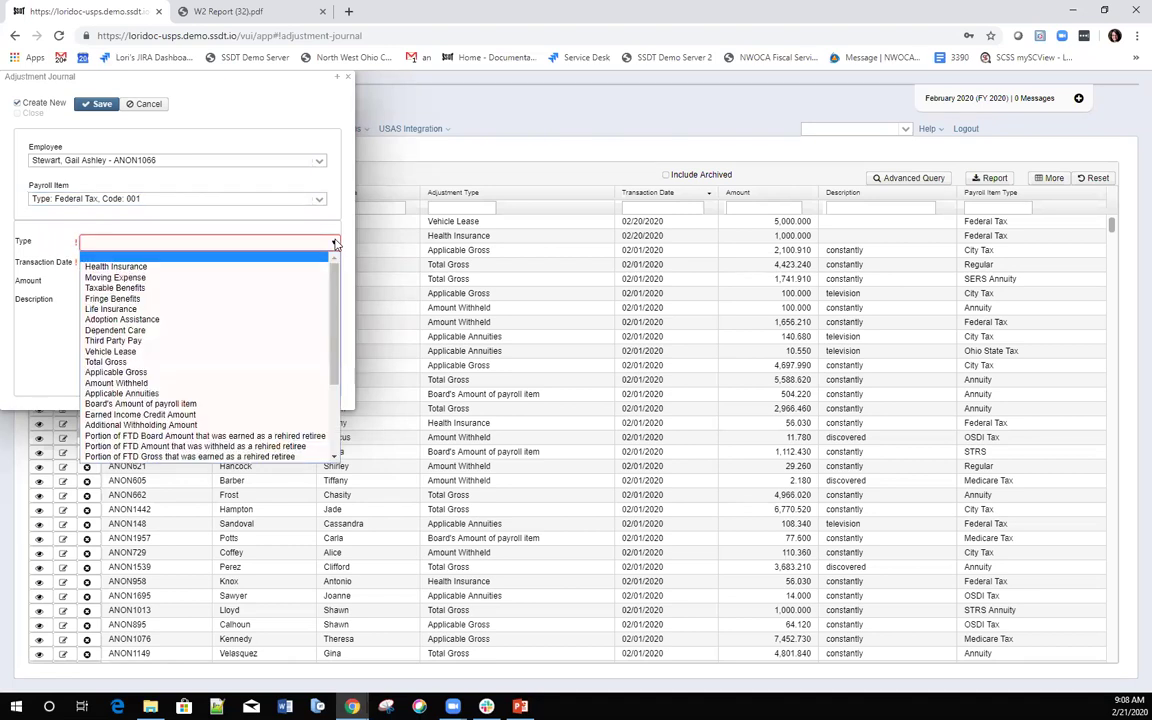
left_click(125, 266)
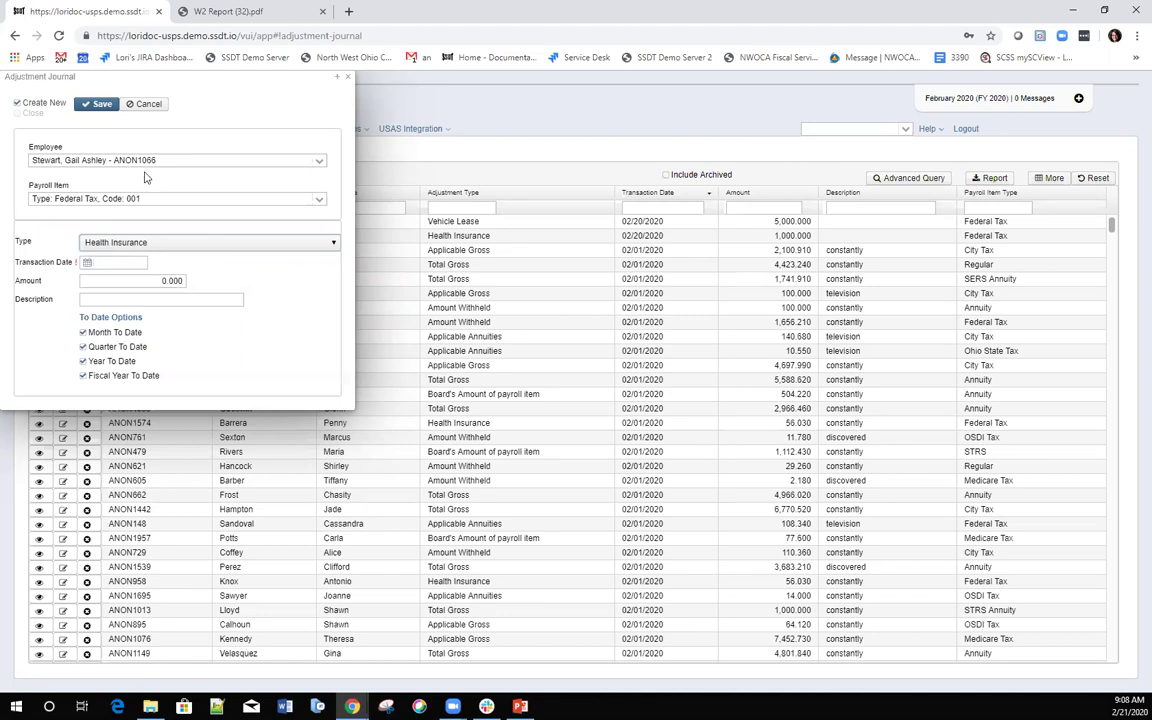
left_click(106, 262)
type("2/21/20")
key("Tab")
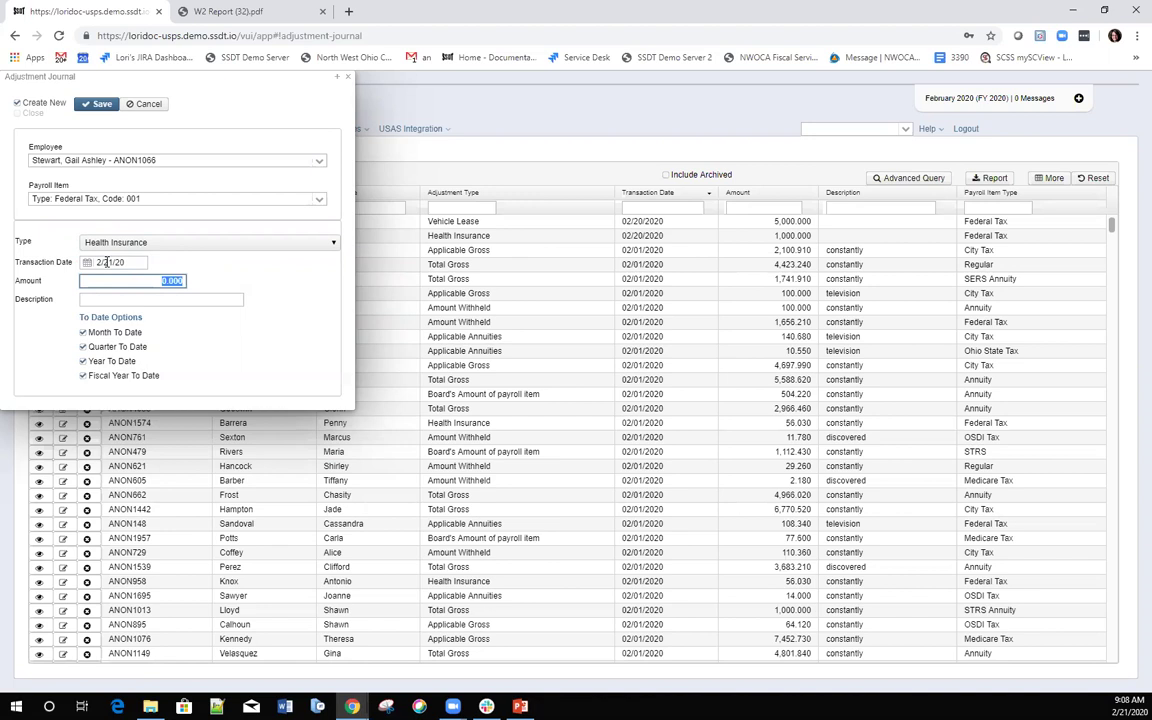
Enter an amount of 200 and the description "Extra Health Ins" for the adjustment.
type("200")
left_click(120, 300)
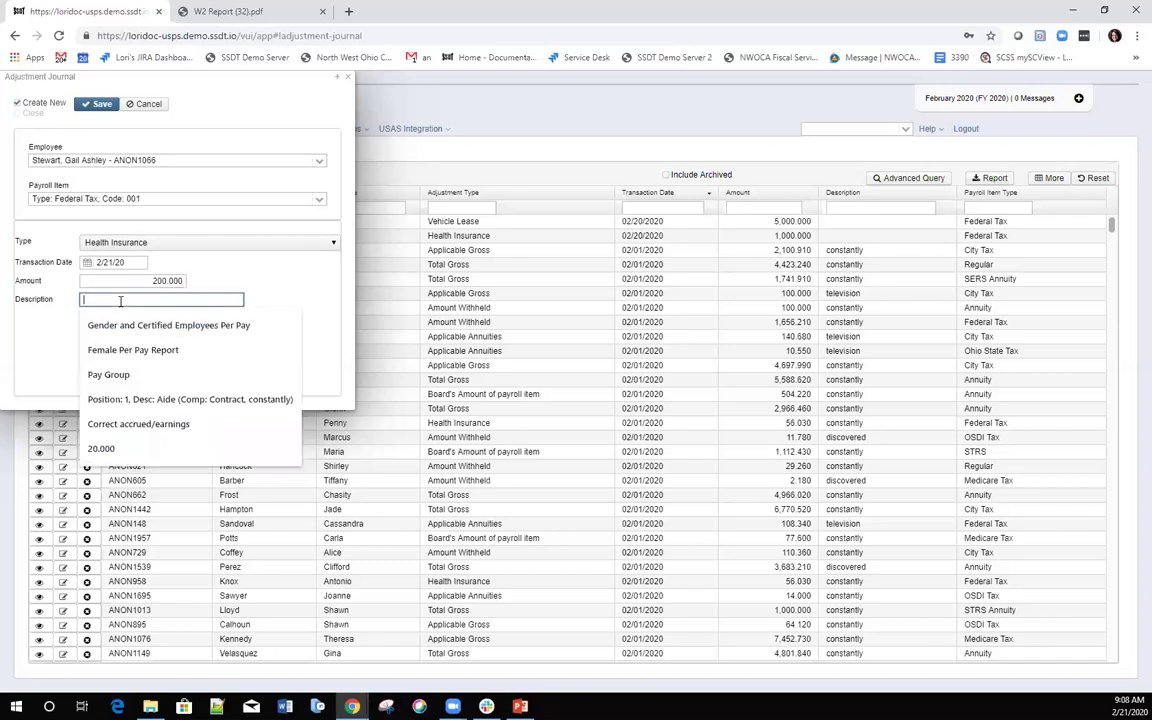
type("Extra Health Ins")
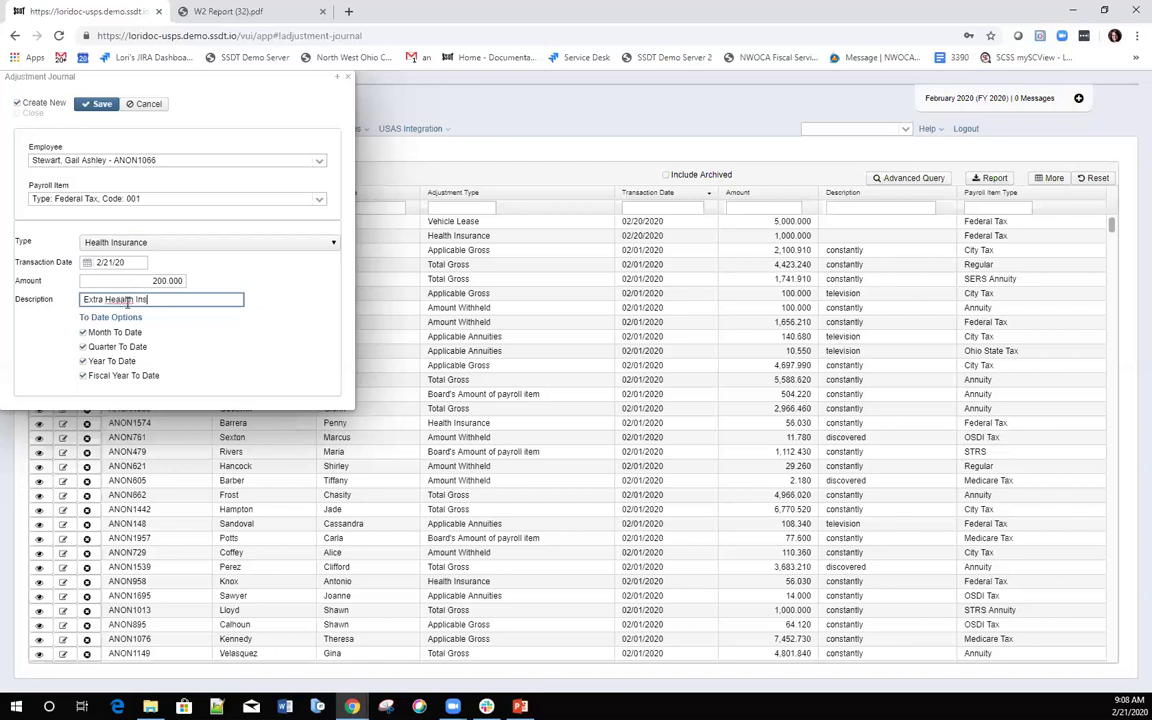
Save the Health Insurance adjustment and choose Moving Expense as the type of the next adjustment.
left_click(113, 314)
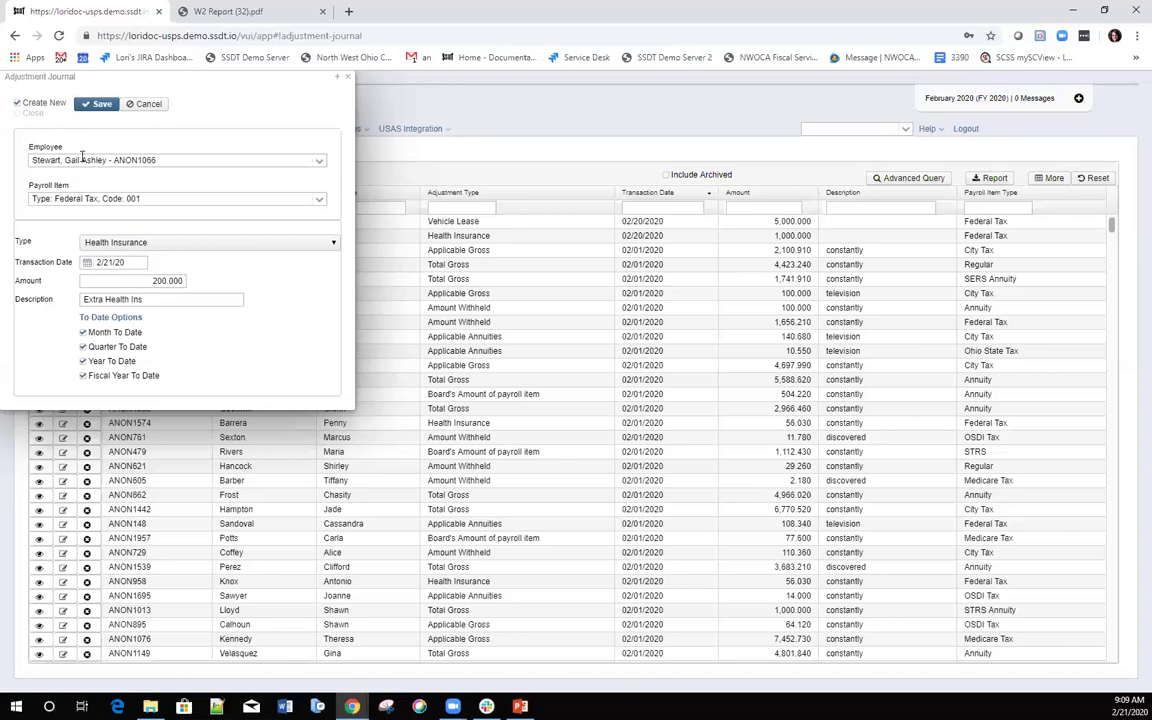
left_click(97, 106)
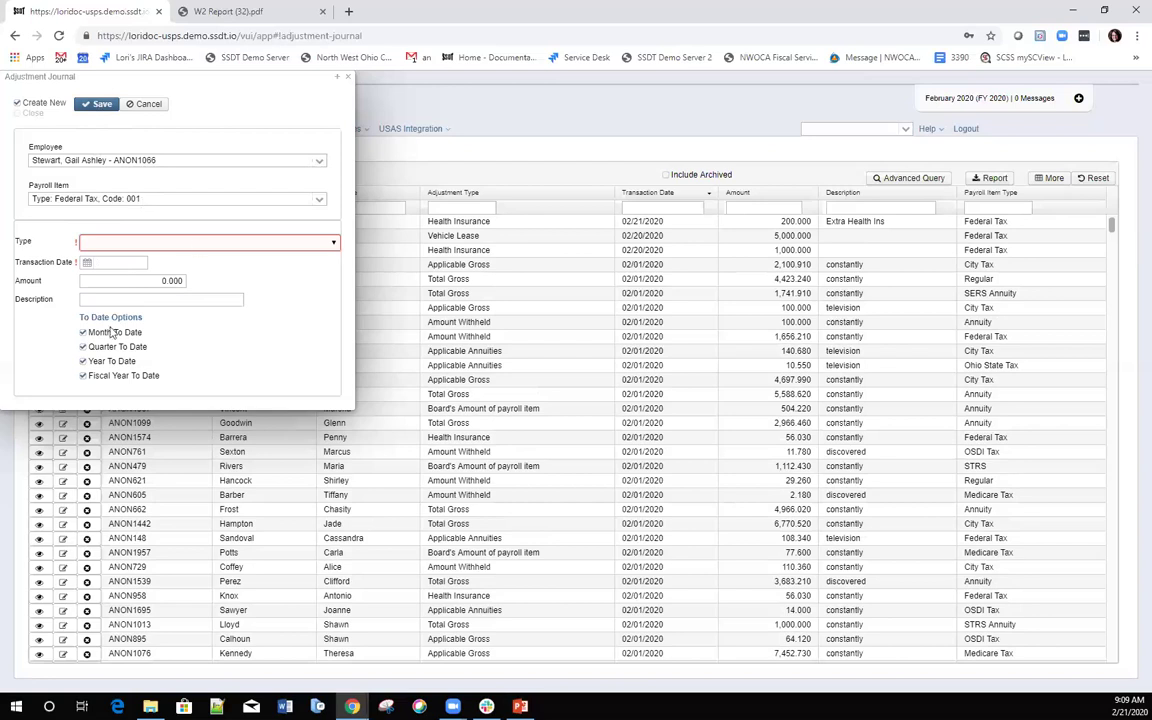
left_click(334, 247)
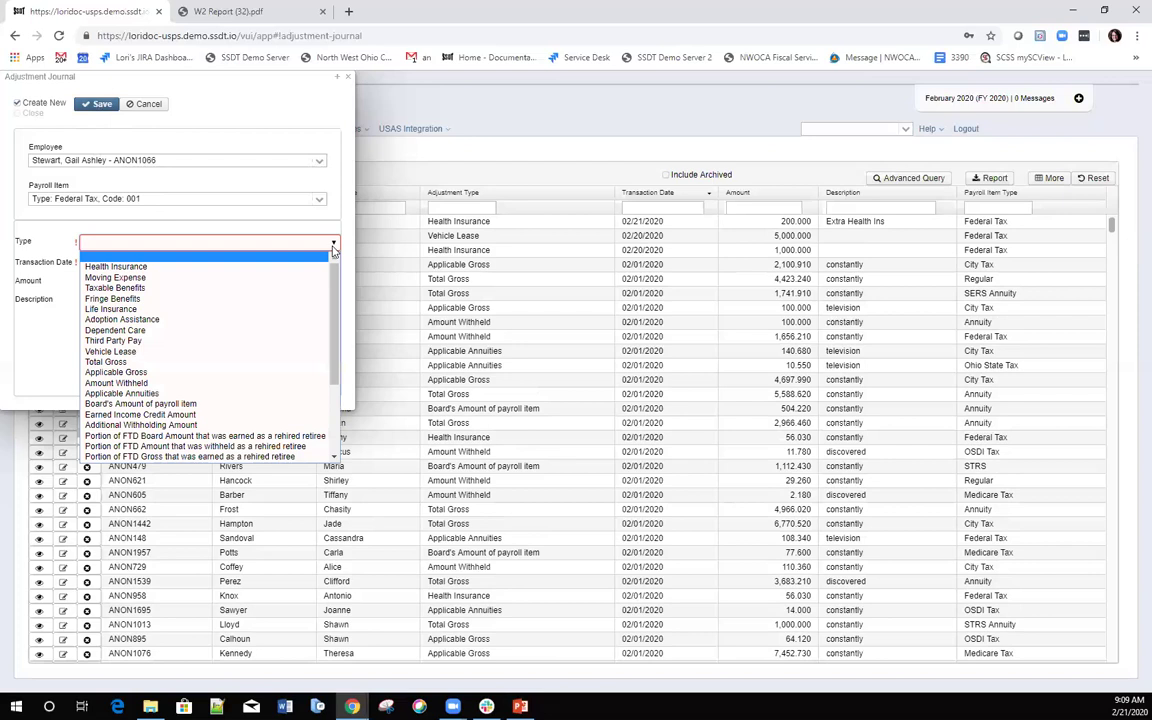
left_click(133, 277)
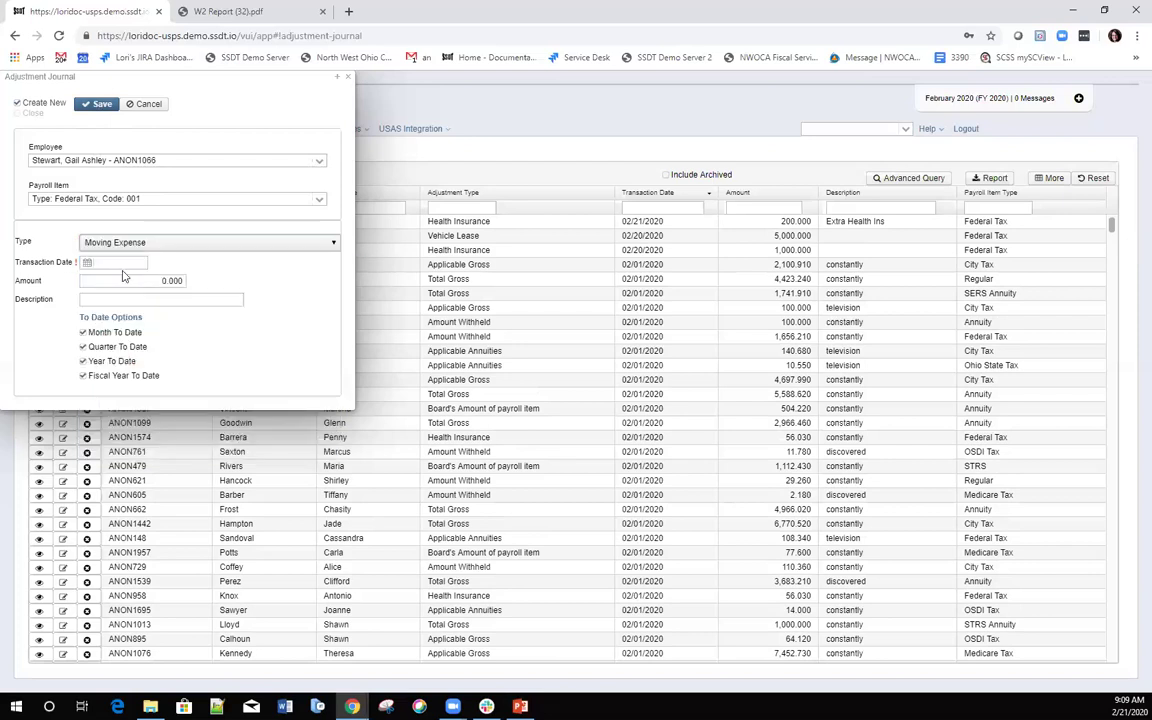
Set the Moving Expense adjustment's transaction date to 2/21/20 and its amount to 2,000.
key("Tab")
type("2/21/20")
key("Tab")
type("2,00")
type("0")
Describe the adjustment as "Moving Expenses", save it and close the Adjustment Journal entry form.
left_click(185, 300)
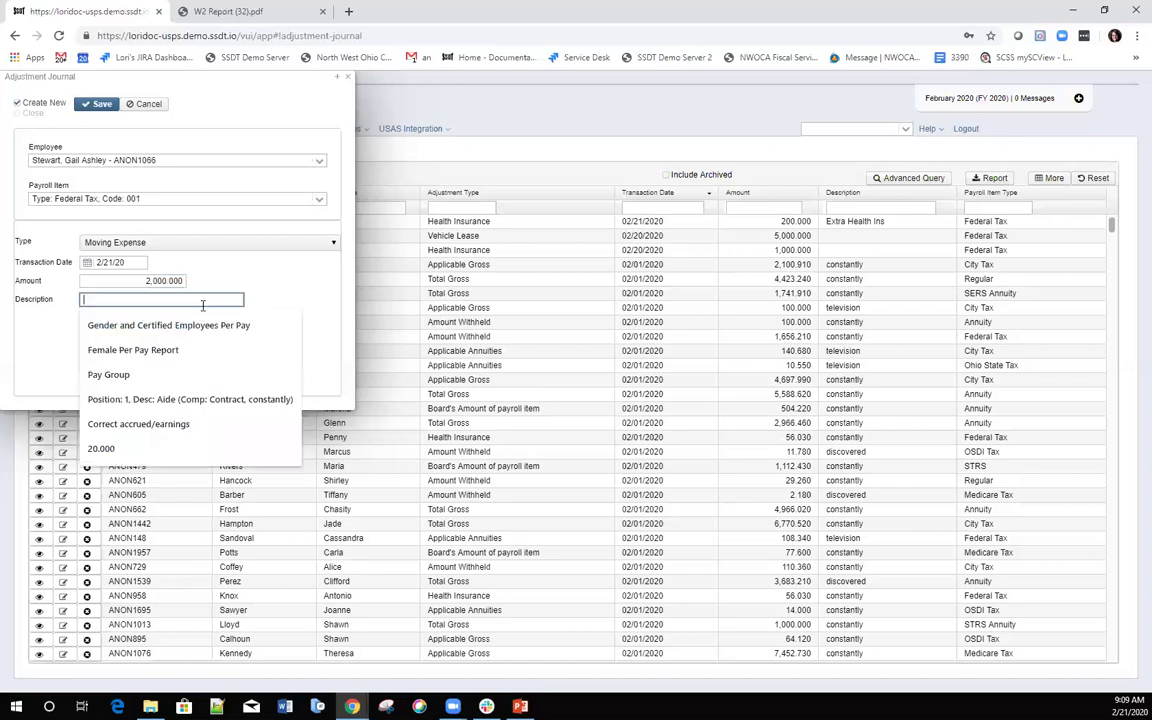
type("Moving Expenses")
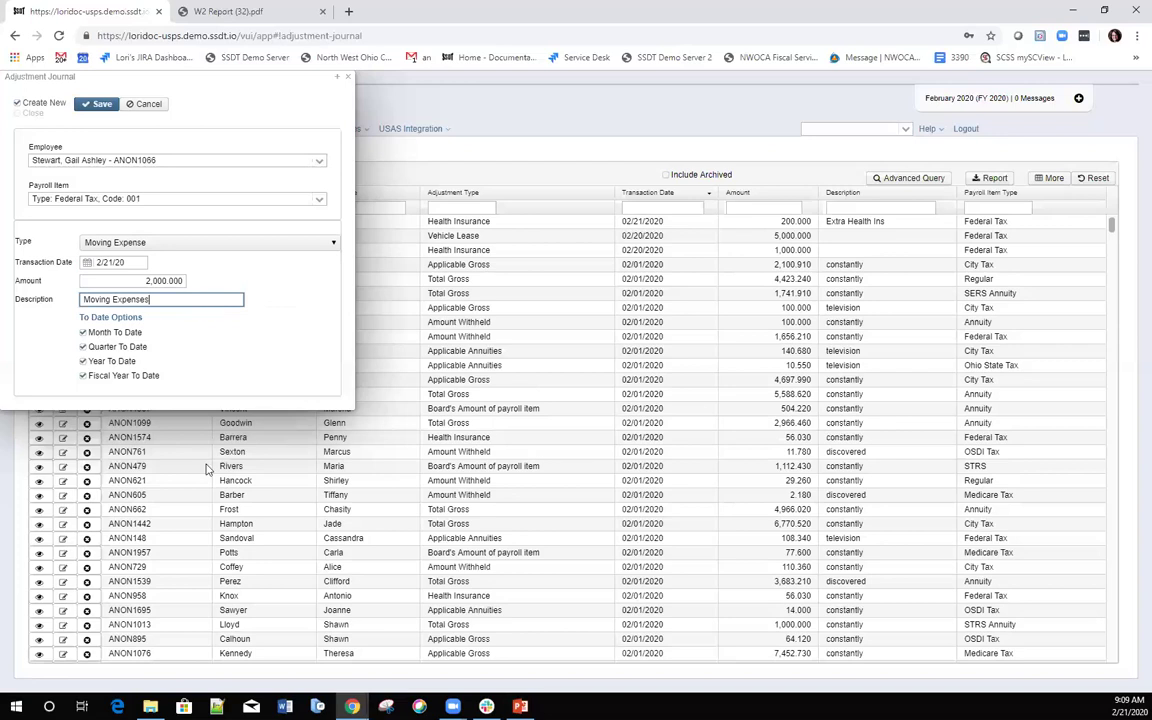
left_click(98, 106)
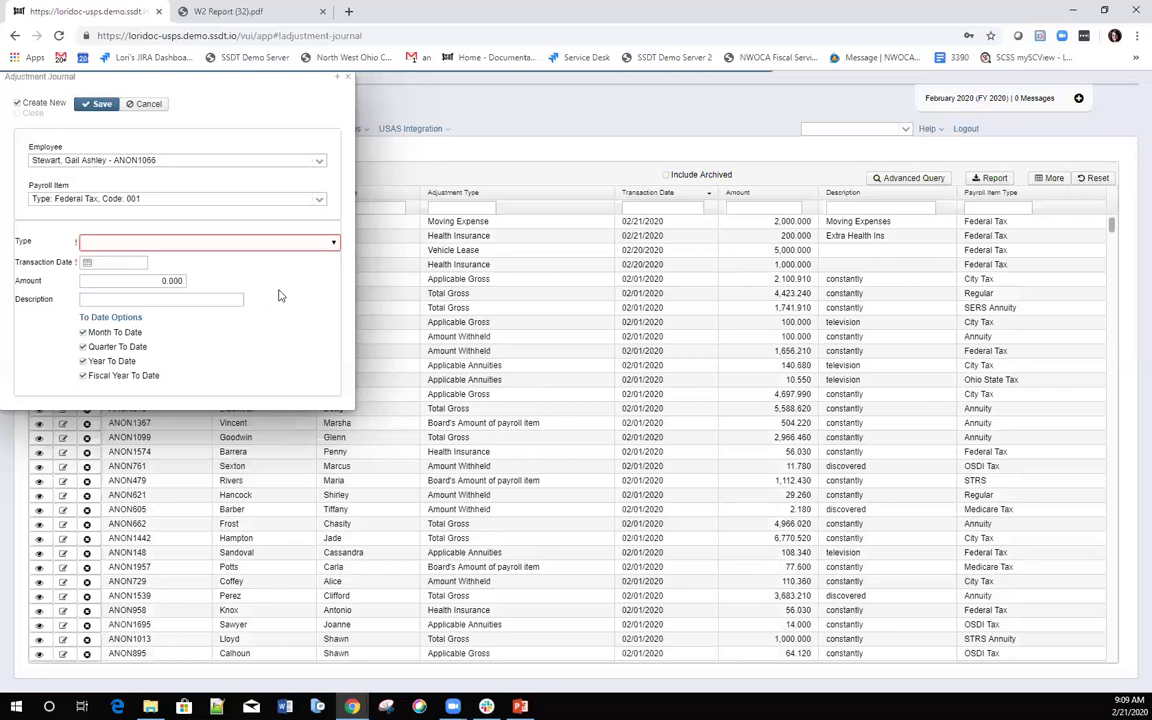
left_click(347, 80)
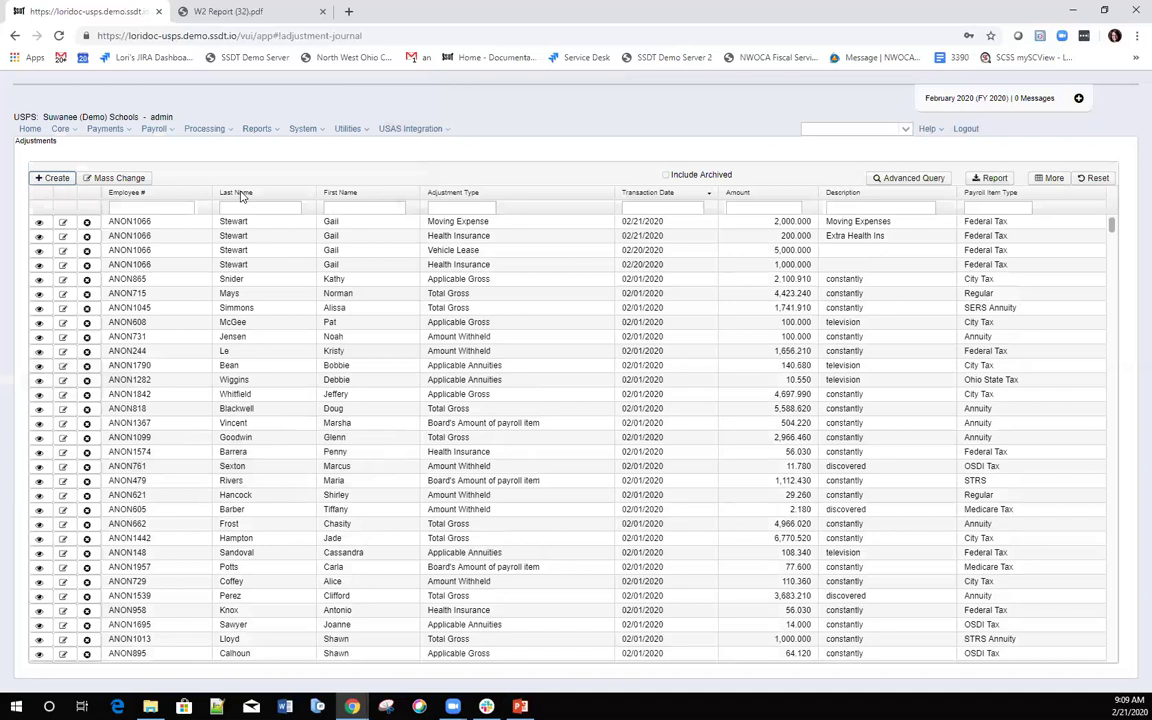
Delete the employee's 02/20/2020 Vehicle Lease adjustment and check the employee's figures in the earlier W2 Report (32).
left_click(87, 251)
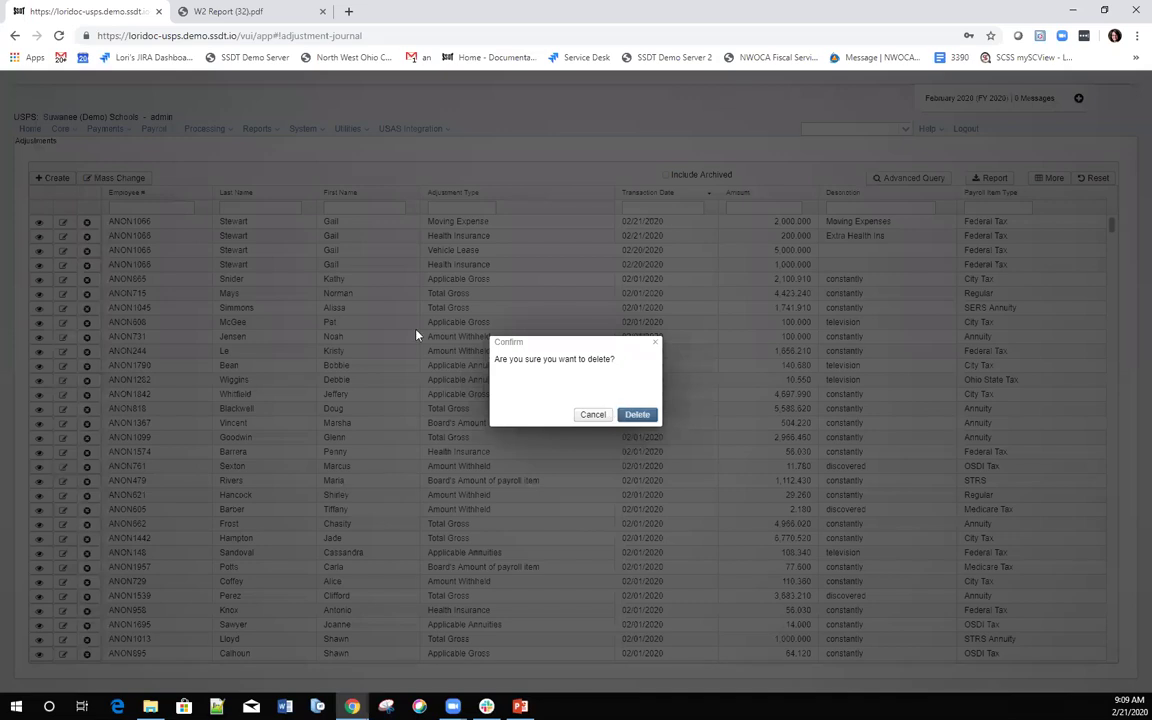
key("Return")
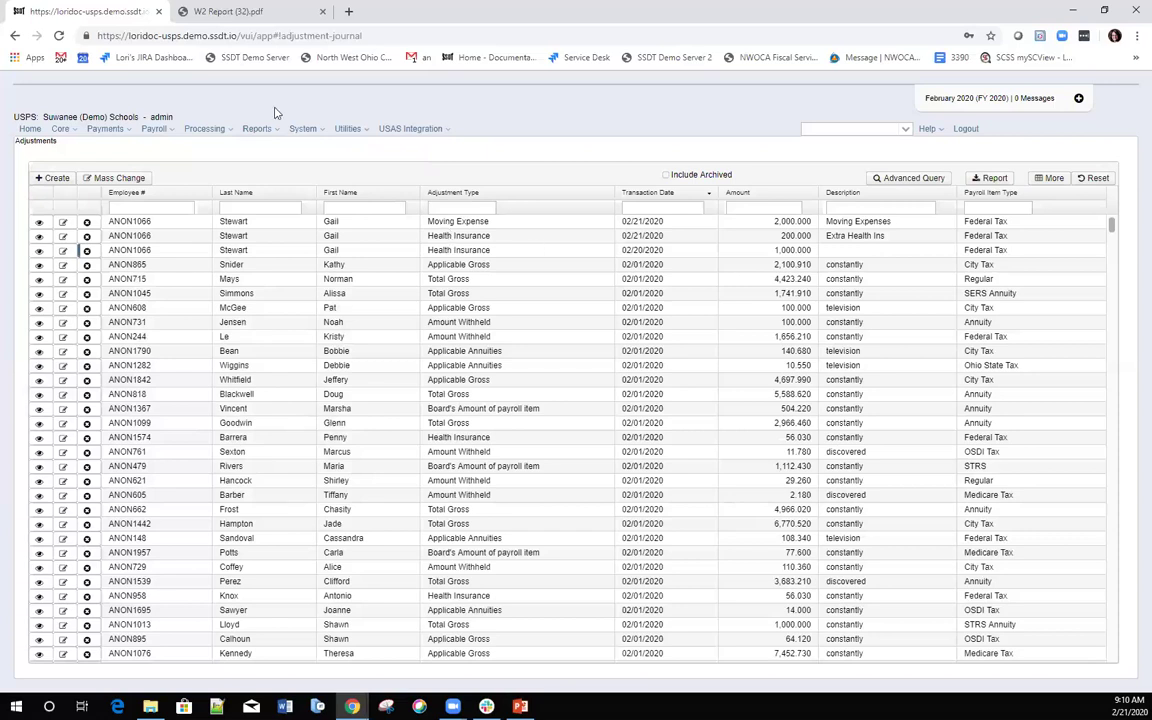
left_click(265, 13)
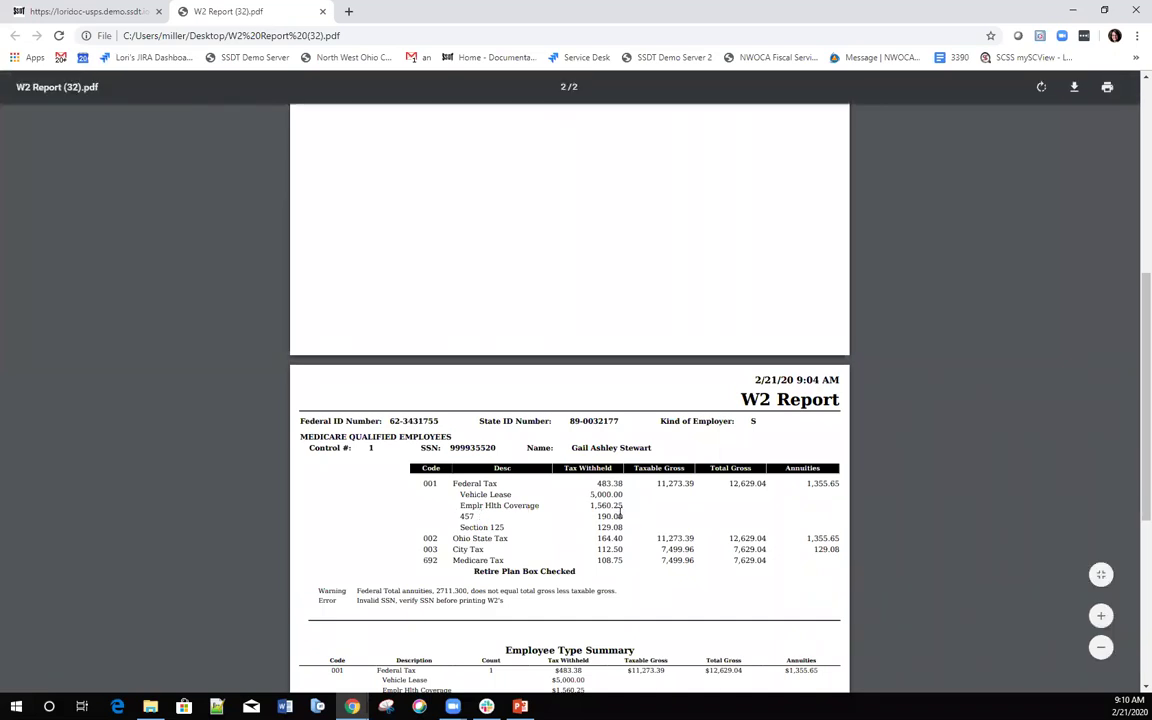
left_click(100, 12)
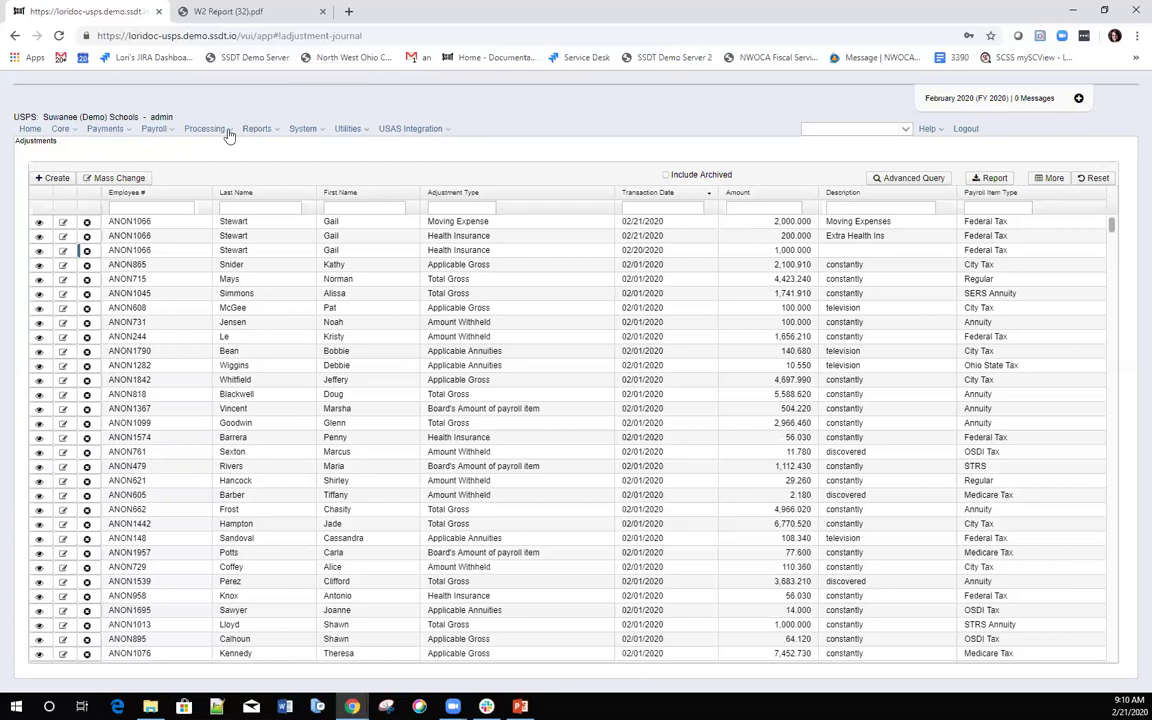
Generate a new 2020 W2 report with the adjusted employee chosen in the employee selection, saving it as W2 Report (33).
left_click(262, 129)
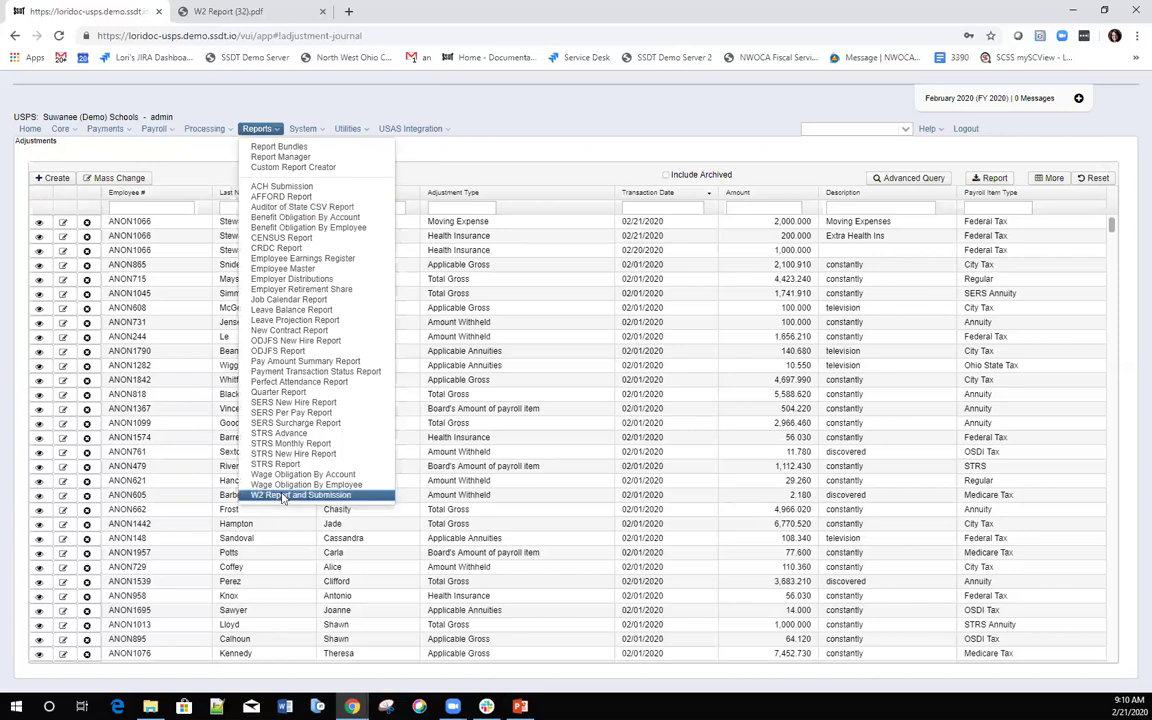
left_click(283, 496)
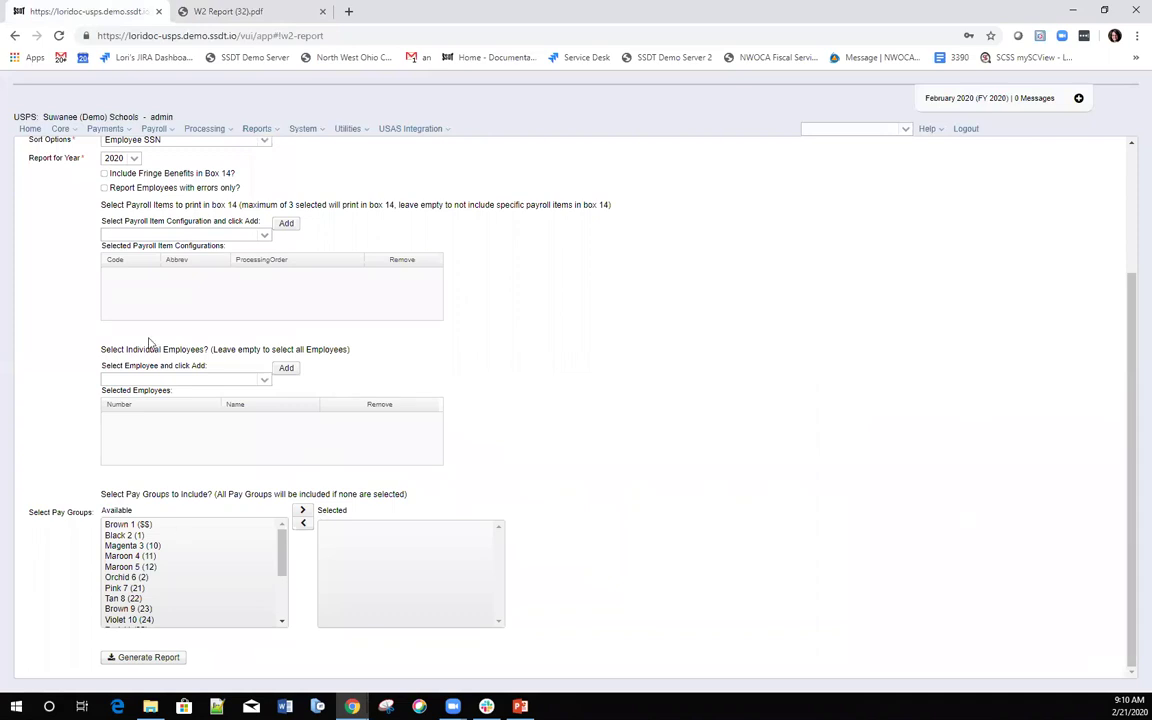
left_click(176, 381)
type("stewa")
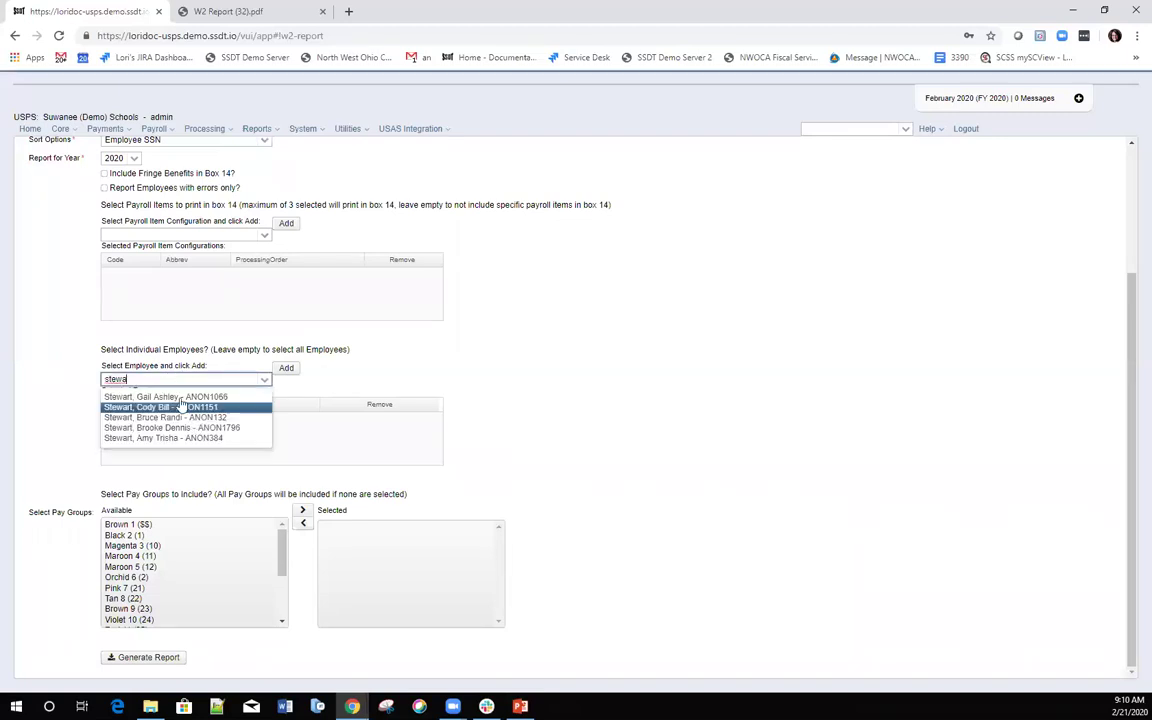
left_click(183, 397)
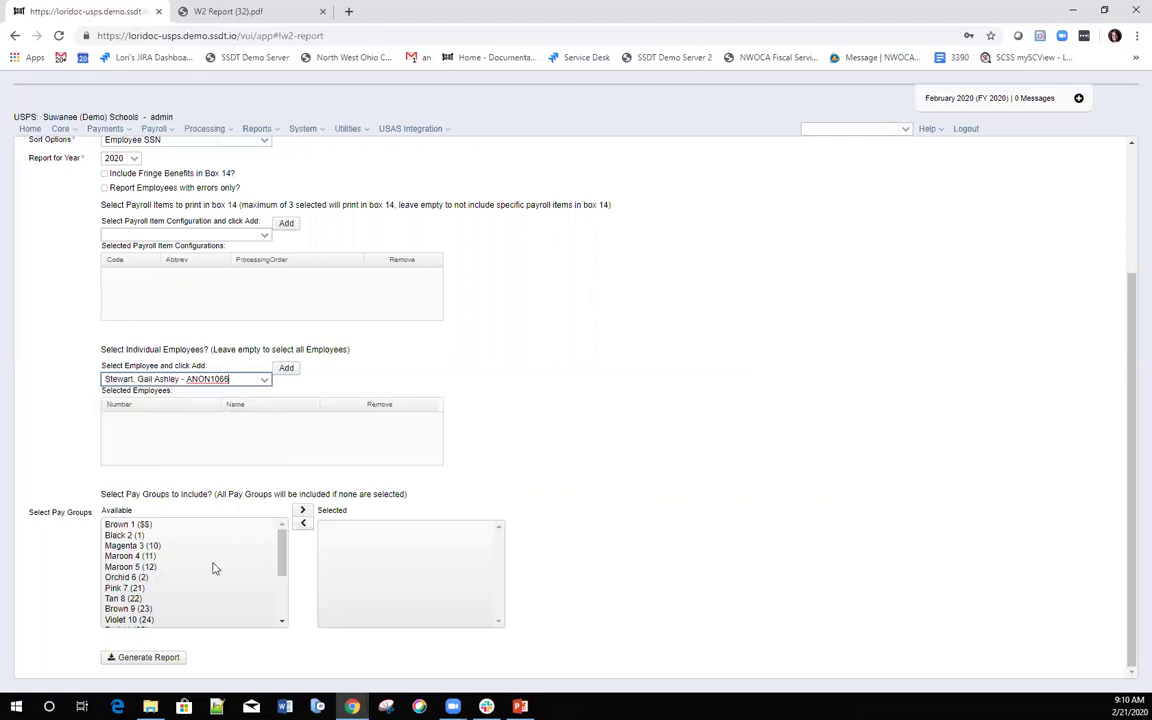
left_click(146, 657)
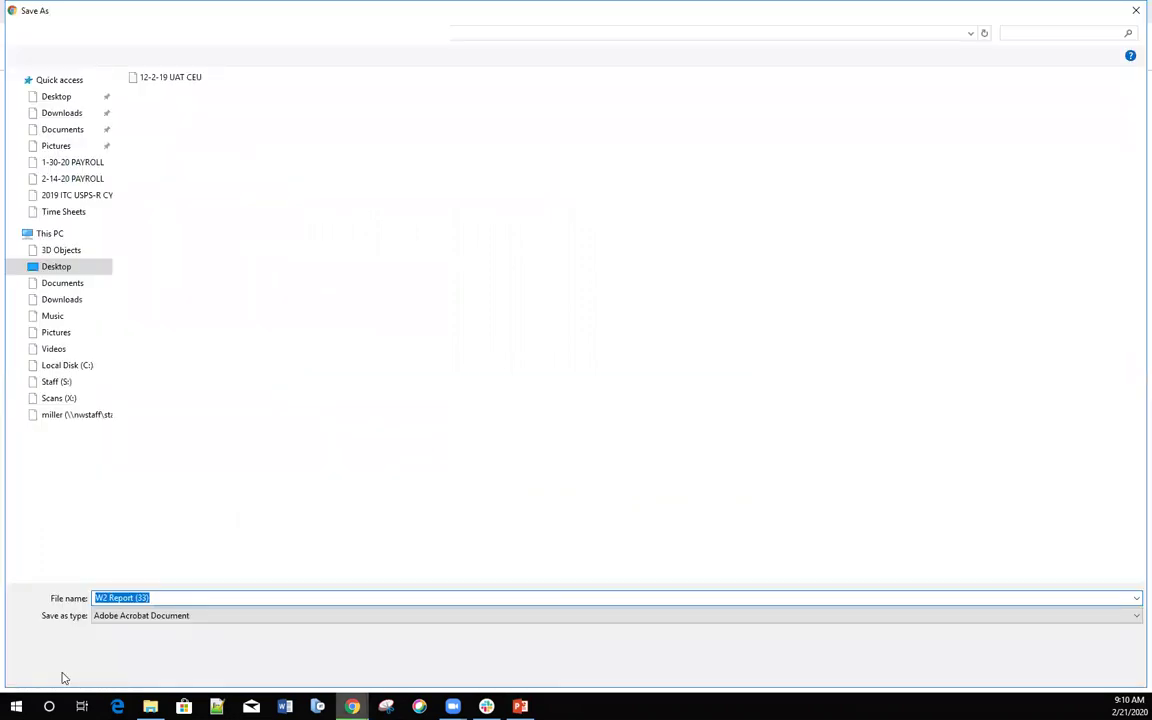
key("Return")
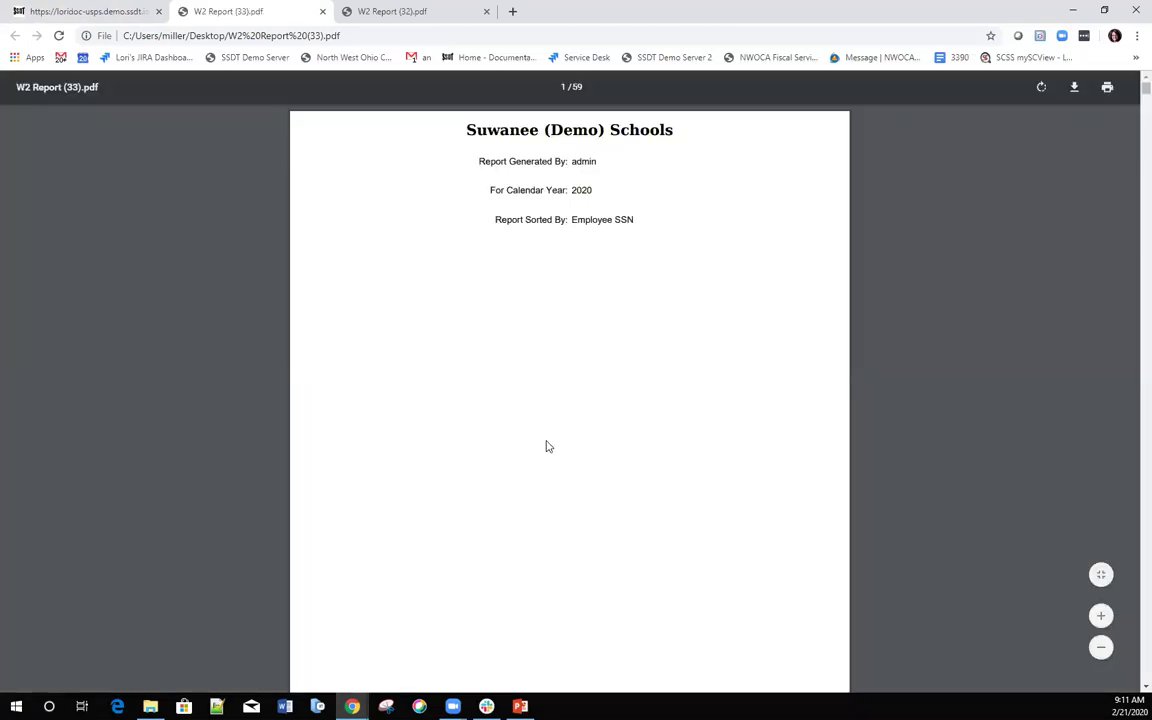
Find the employee in the new W2 report and examine the Moving Expense and employer health coverage amounts.
key("ctrl+f")
type("st")
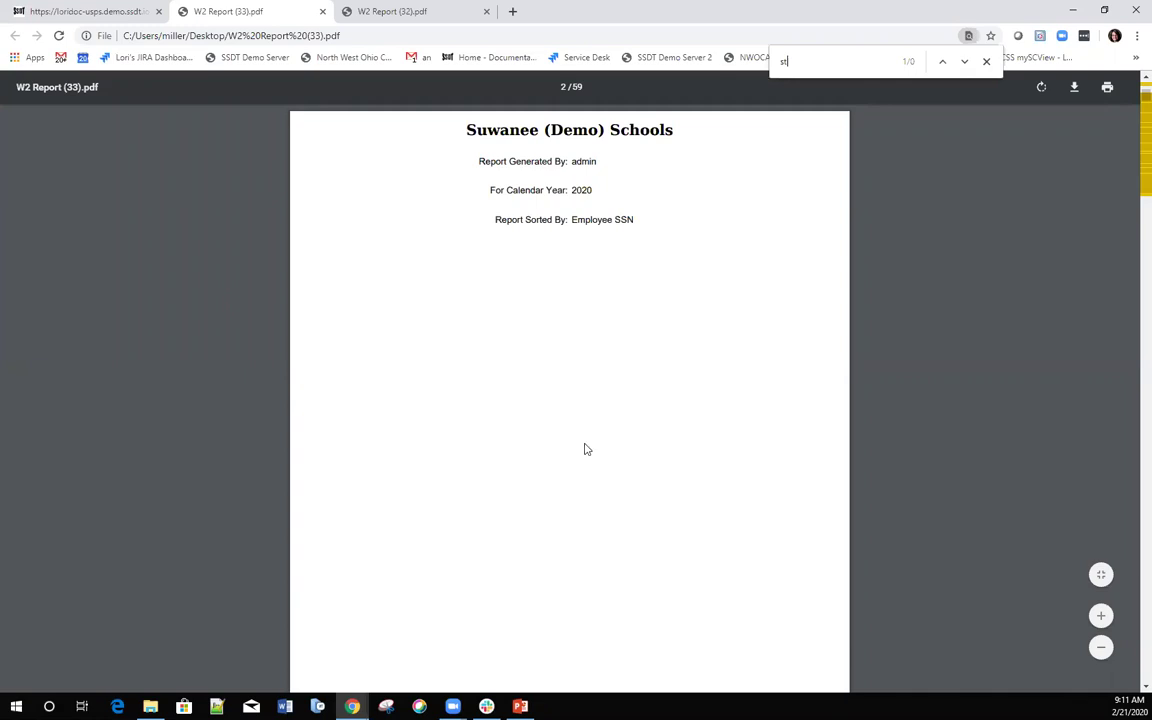
type("ewar")
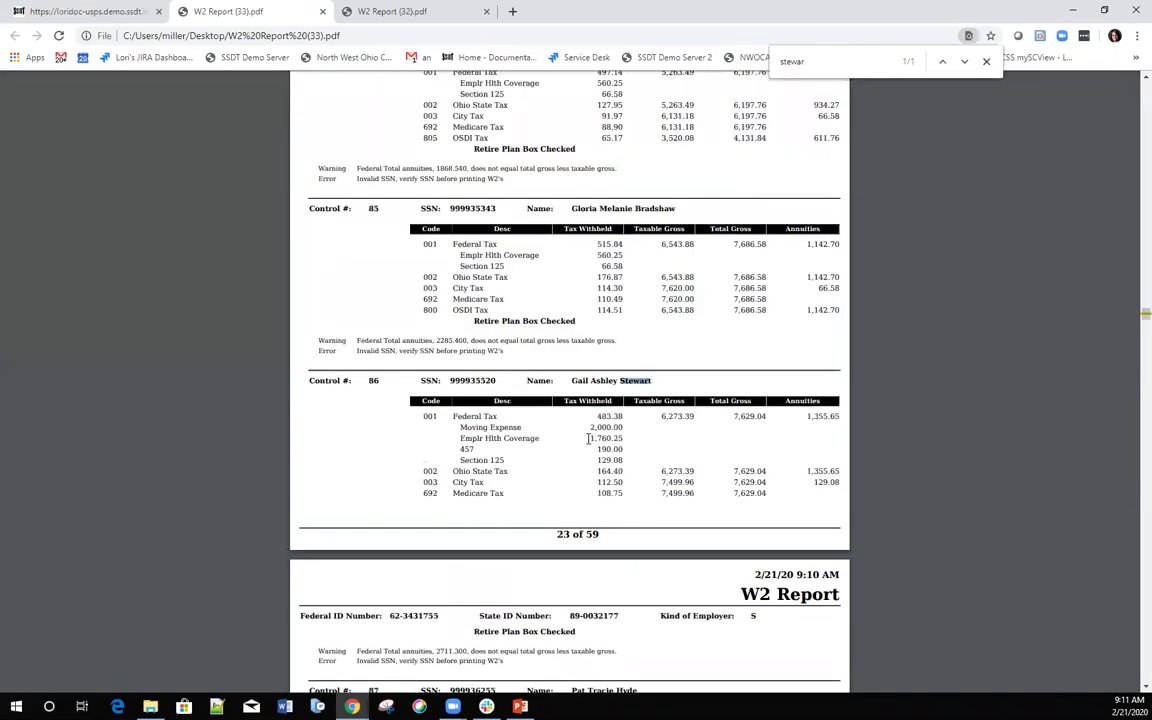
left_click_drag(633, 441, 589, 439)
left_click_drag(661, 418, 640, 442)
left_click(636, 440)
Open the core Payroll Item records and filter them by the beginning of the employee's last name.
left_click(100, 15)
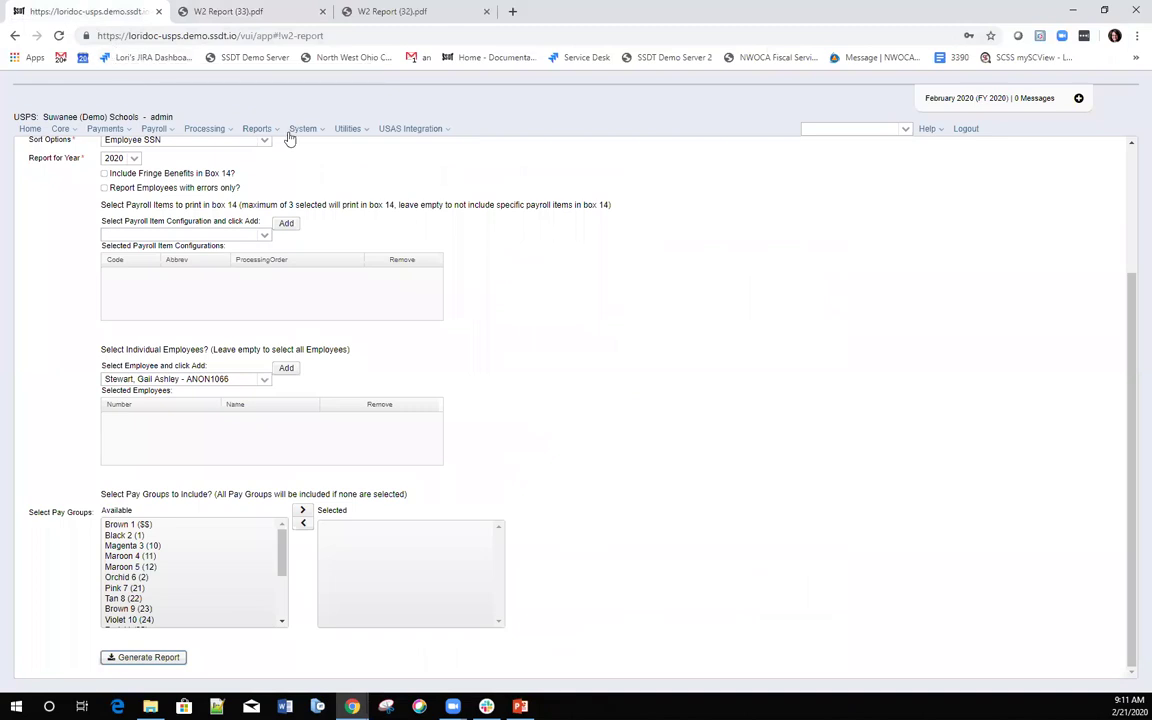
left_click(74, 131)
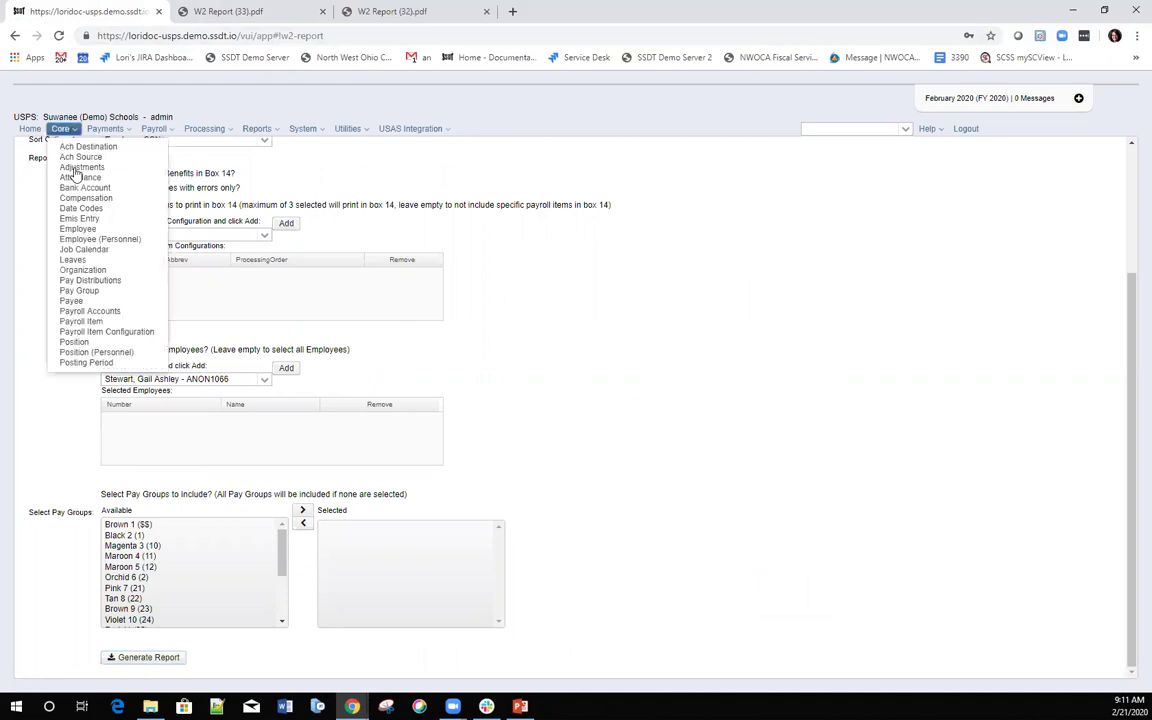
left_click(78, 322)
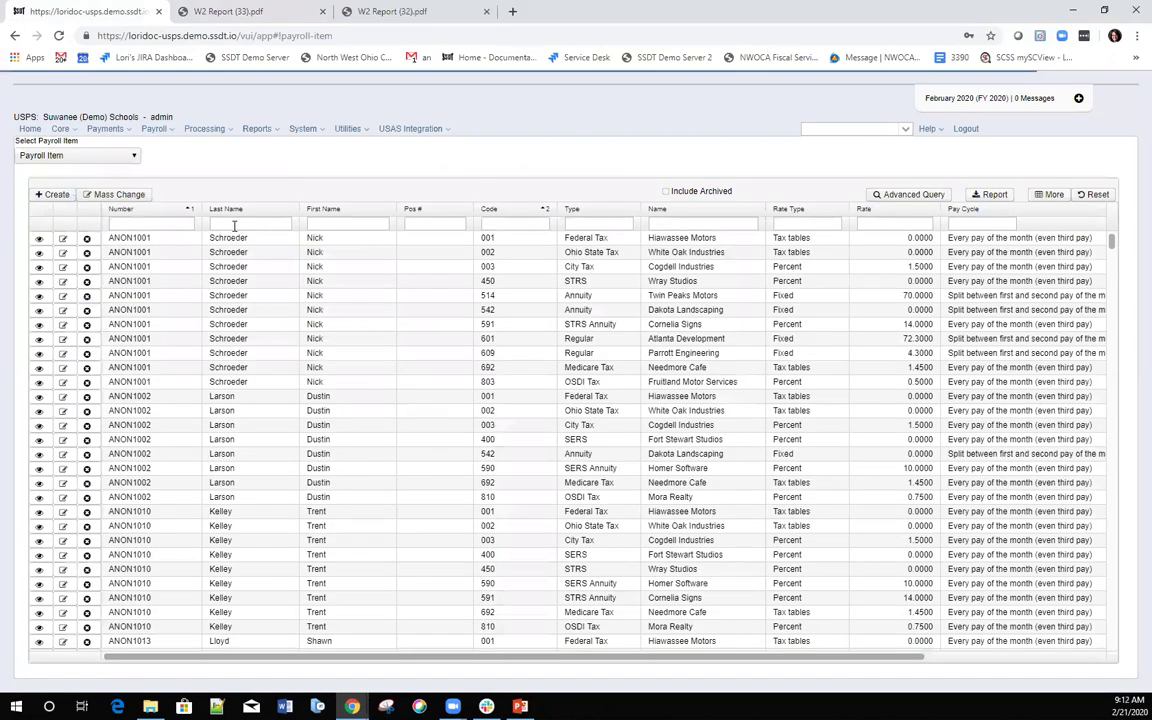
left_click(240, 224)
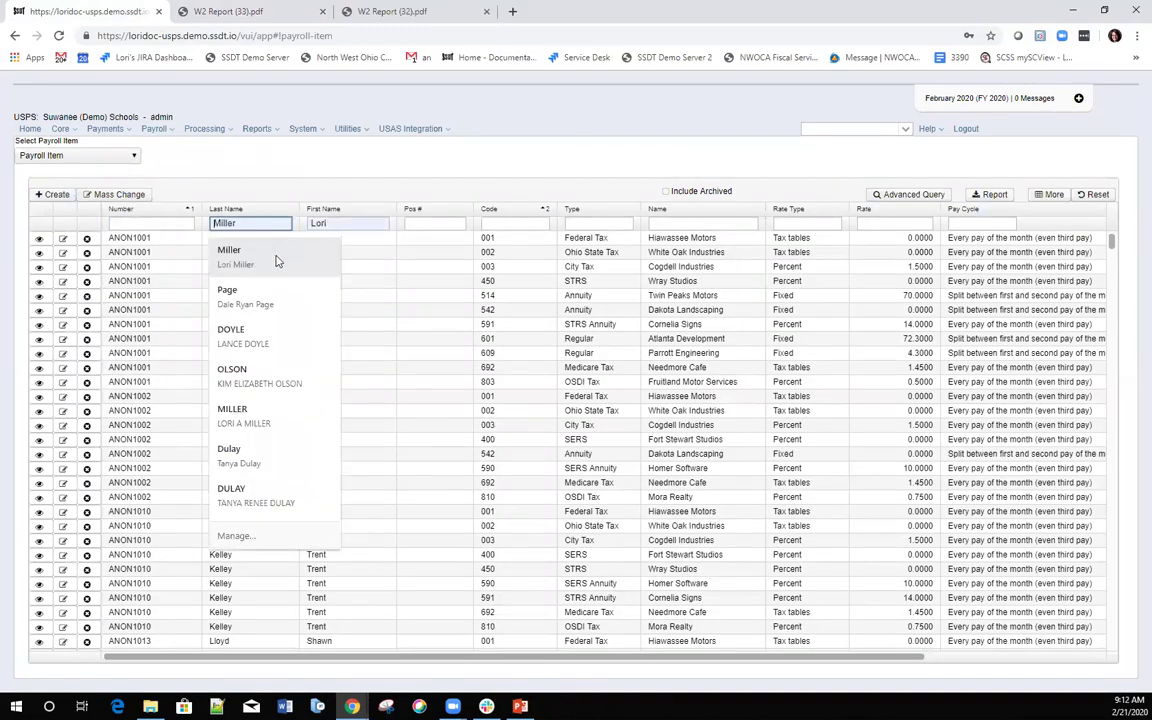
type("ste")
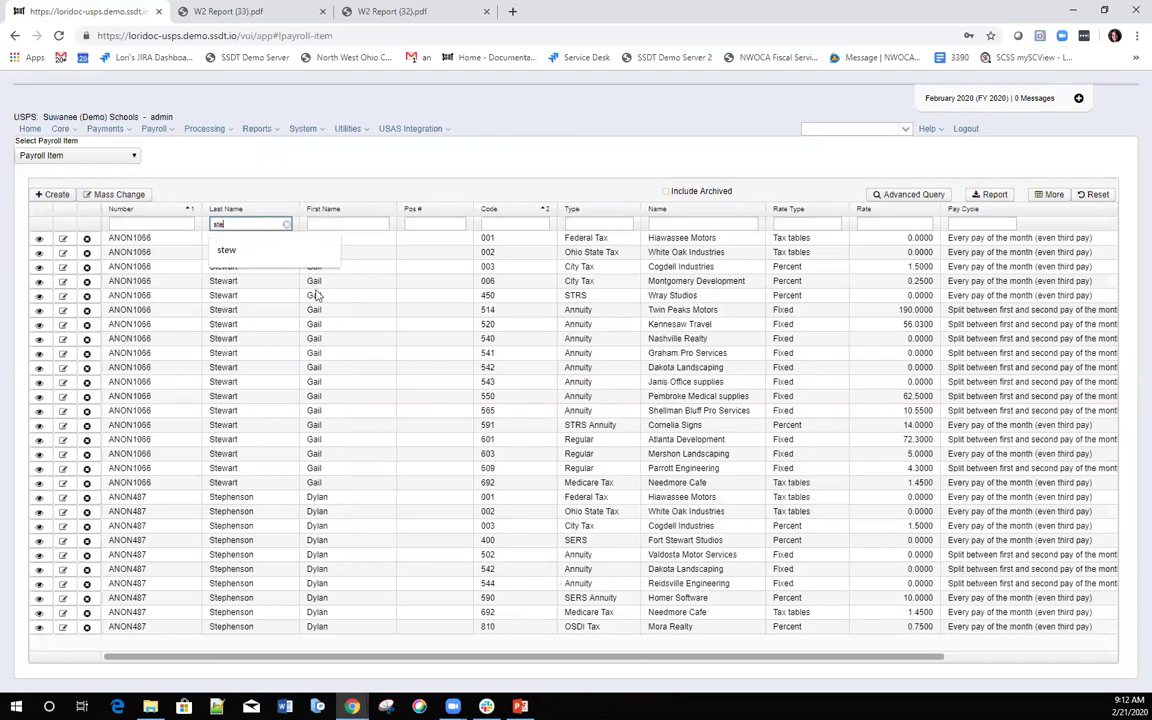
Open the employee's Federal Tax item, Code 001, examine its MTD, QTD, FYTD and YTD historical totals, and close it.
left_click(148, 240)
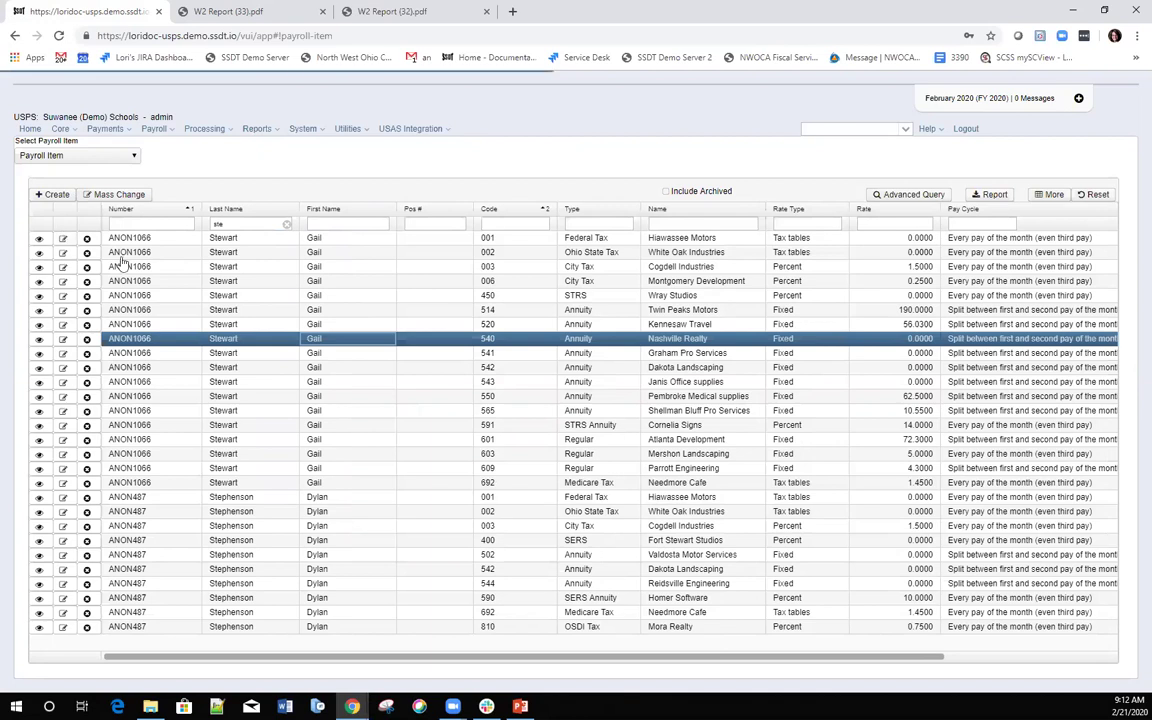
double_click(364, 341)
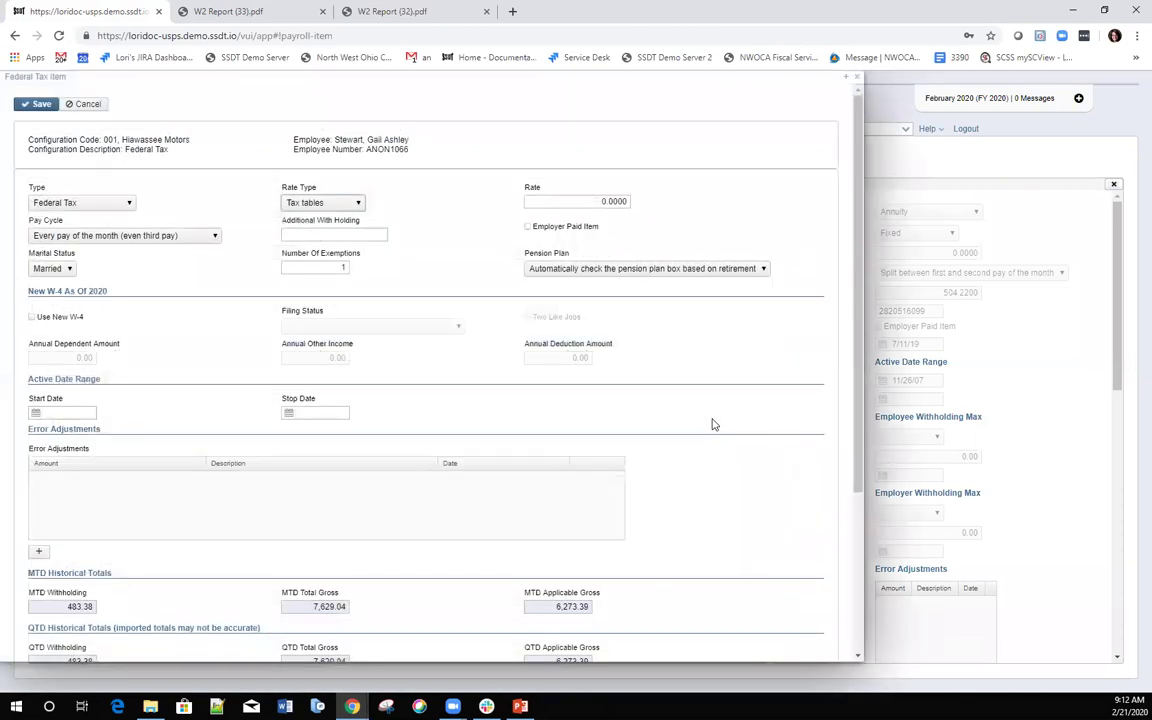
scroll(661, 514, "down", 3)
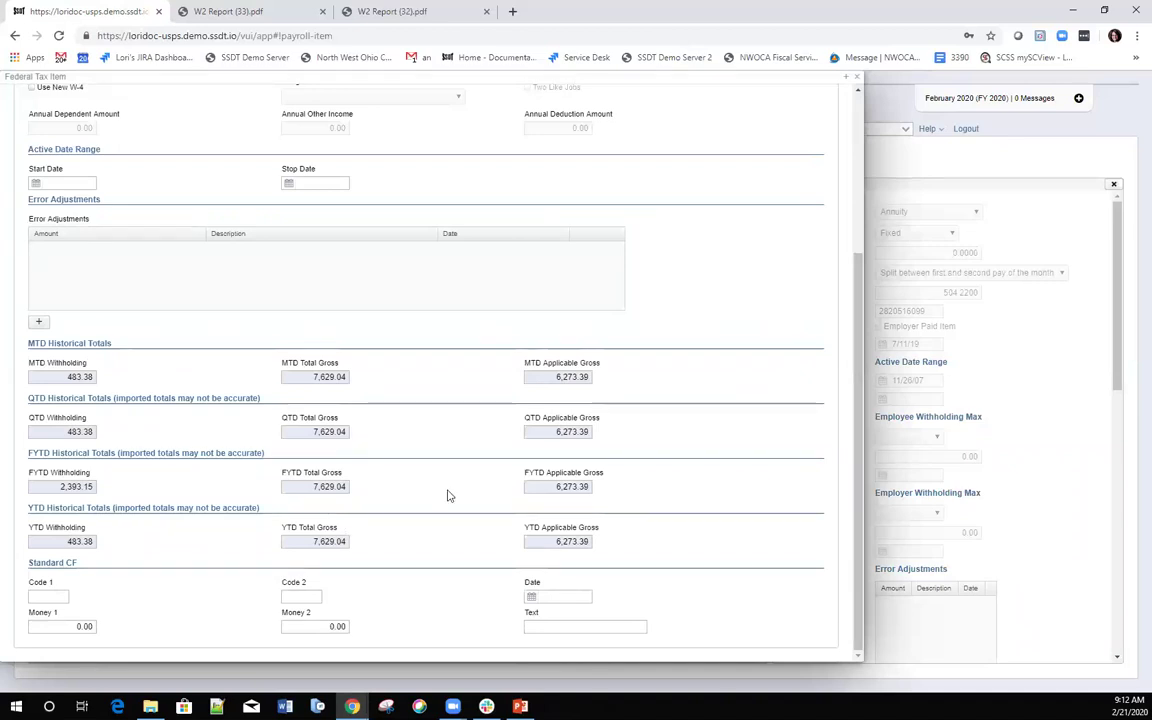
left_click(3, 245)
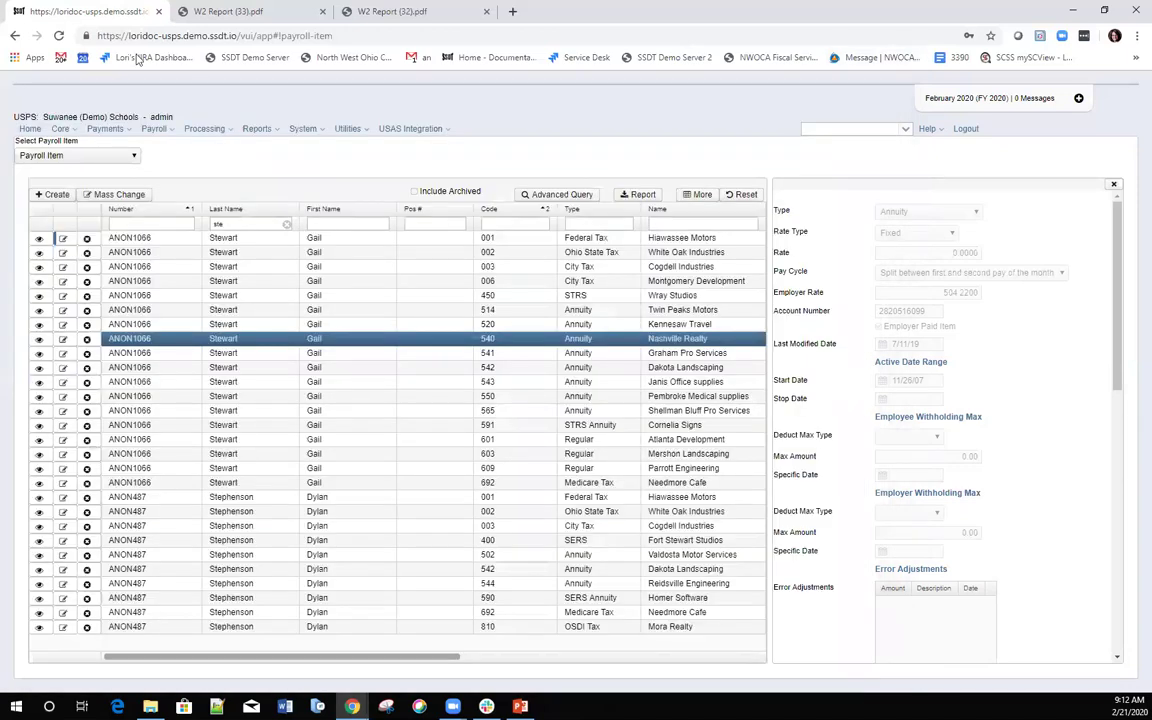
Start a new adjustment in the core Adjustments records for the same employee's Federal Tax payroll item, Code 001.
left_click(74, 130)
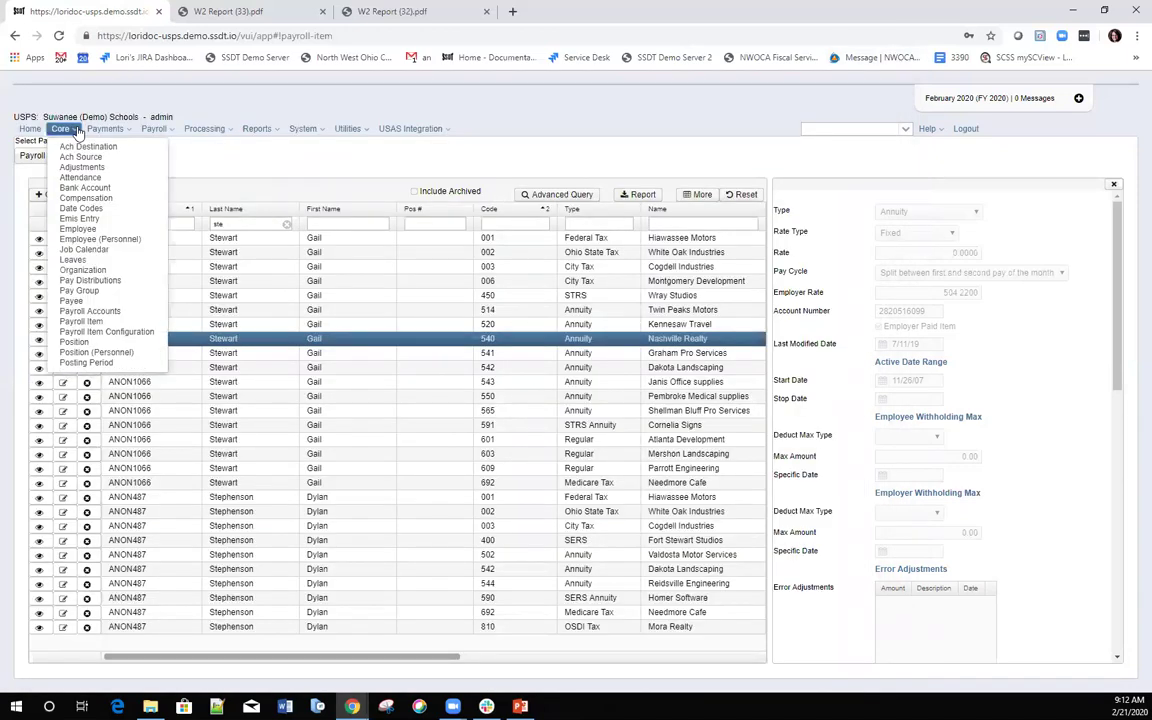
left_click(90, 175)
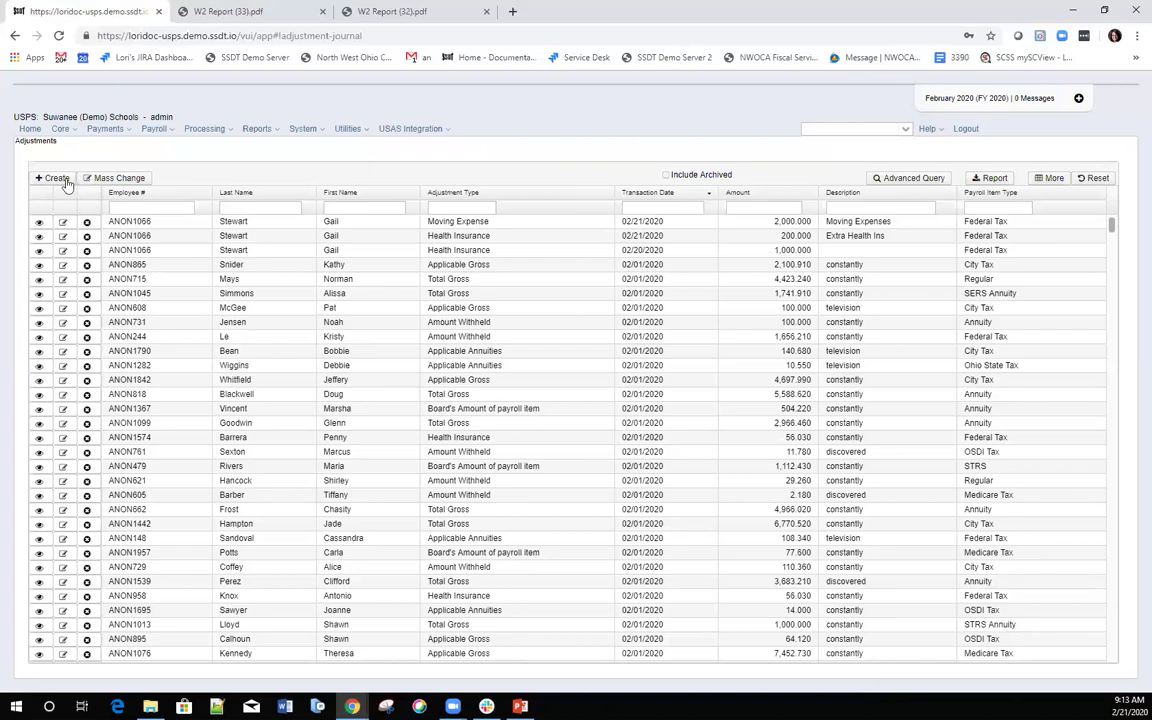
left_click(63, 179)
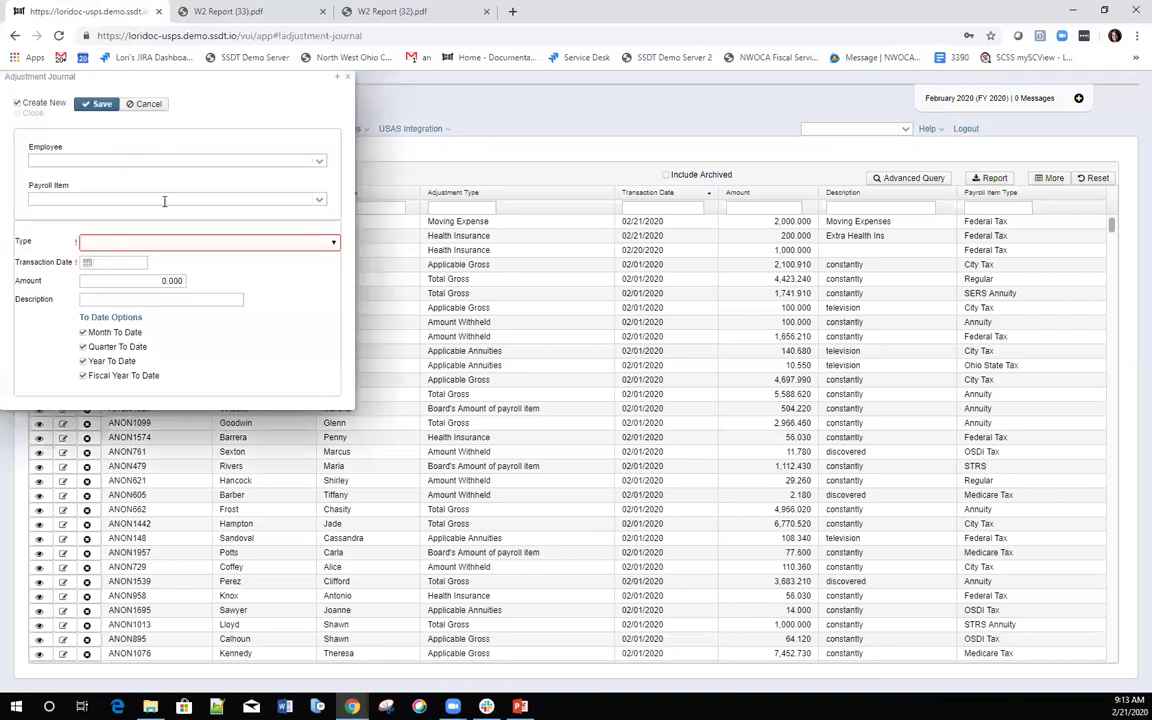
left_click(98, 165)
type("ste")
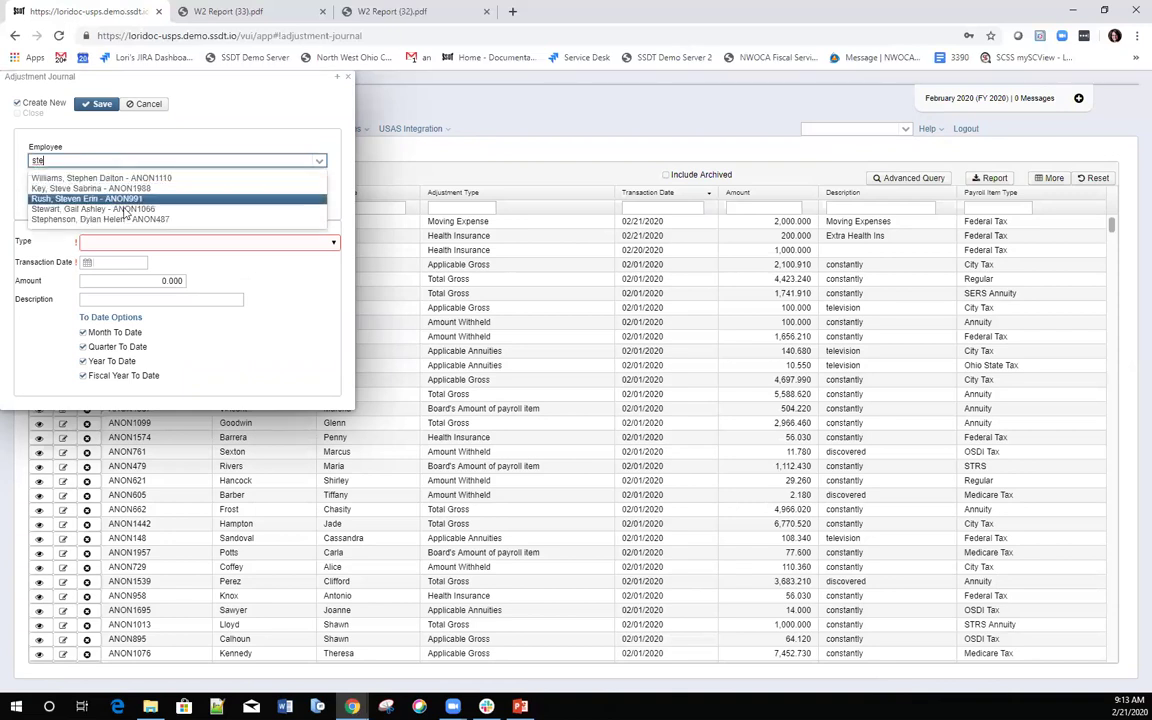
left_click(304, 209)
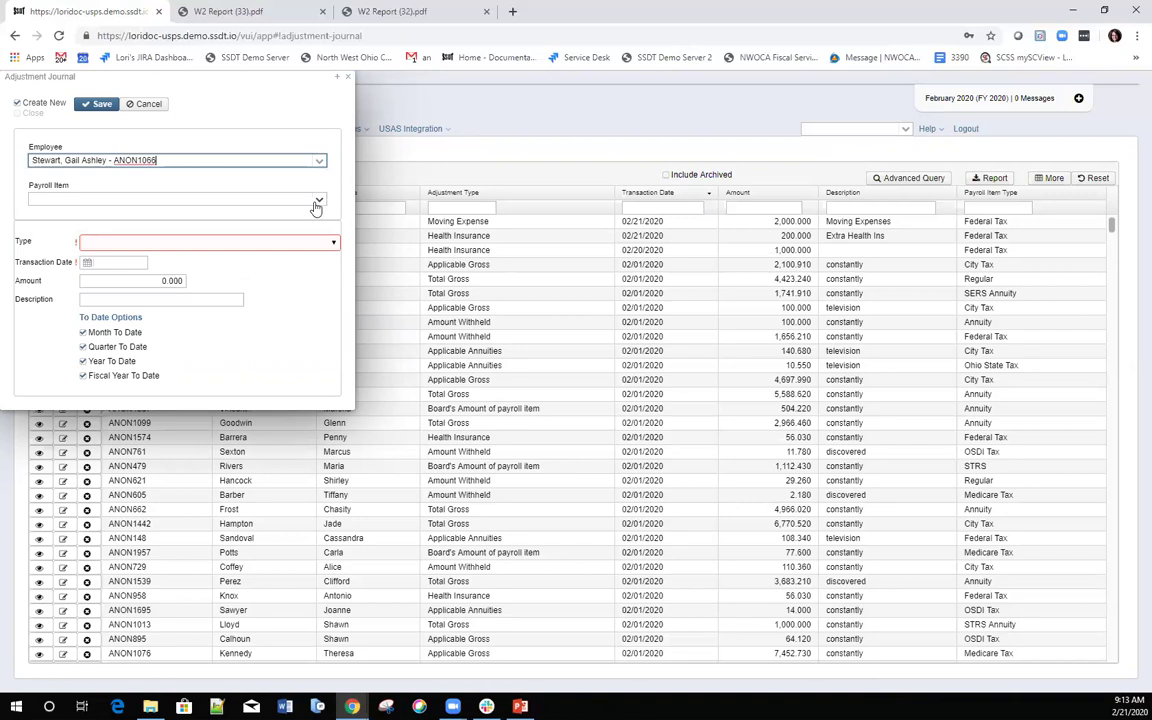
left_click(316, 200)
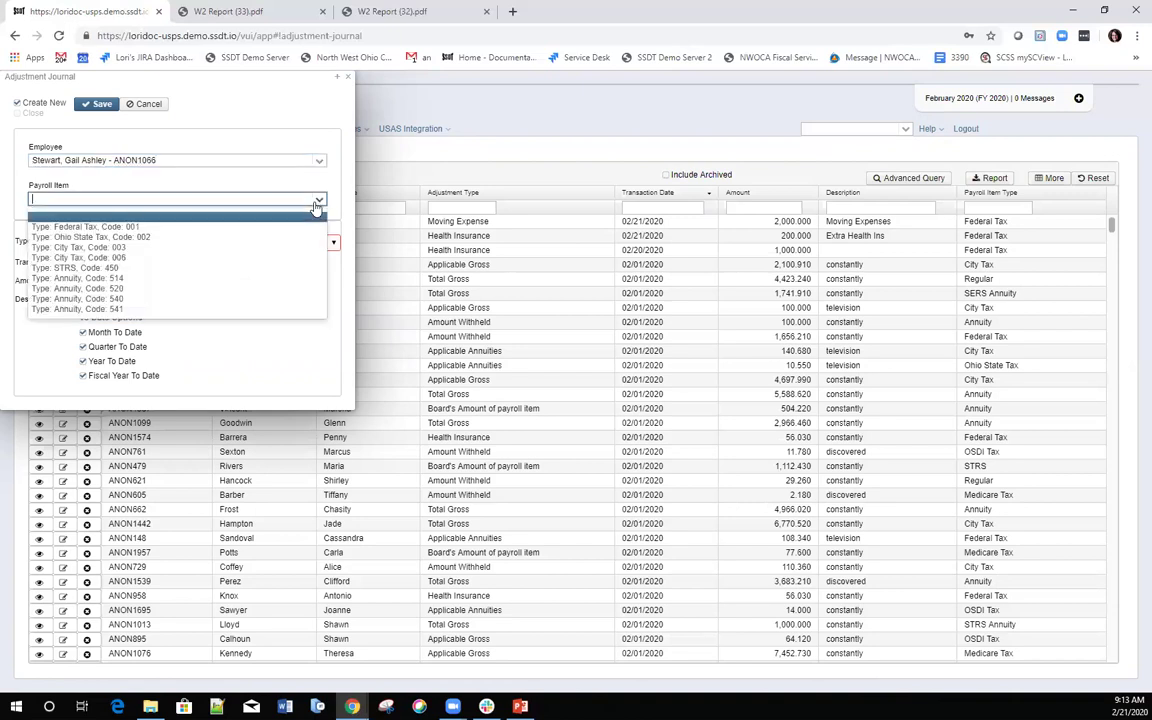
left_click(118, 228)
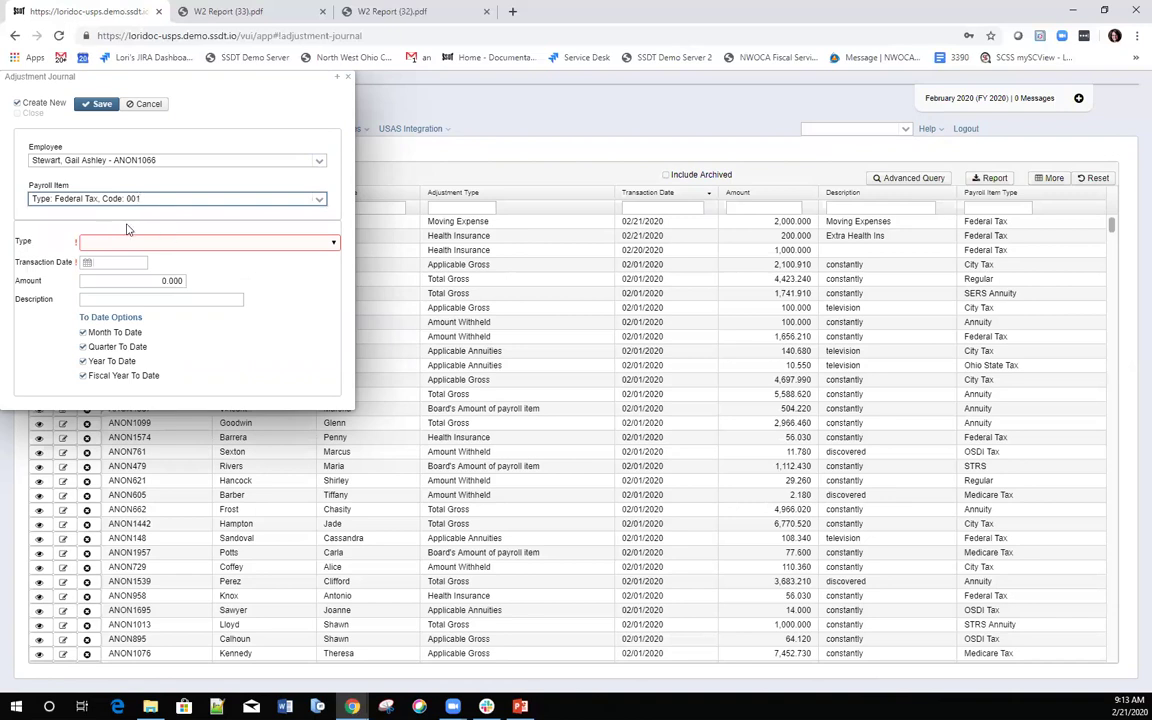
Set the adjustment to type Taxable Benefits, transaction date 2/21/20 and amount 200, save it, and close the adjustment form.
left_click(335, 242)
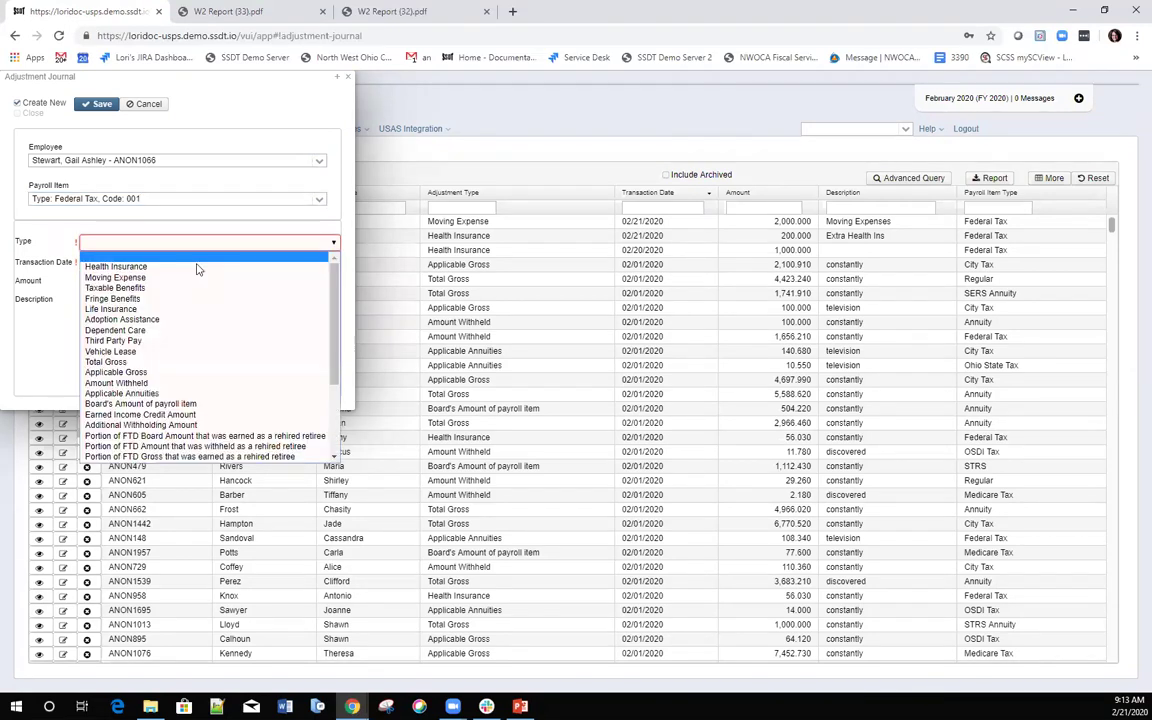
left_click(112, 288)
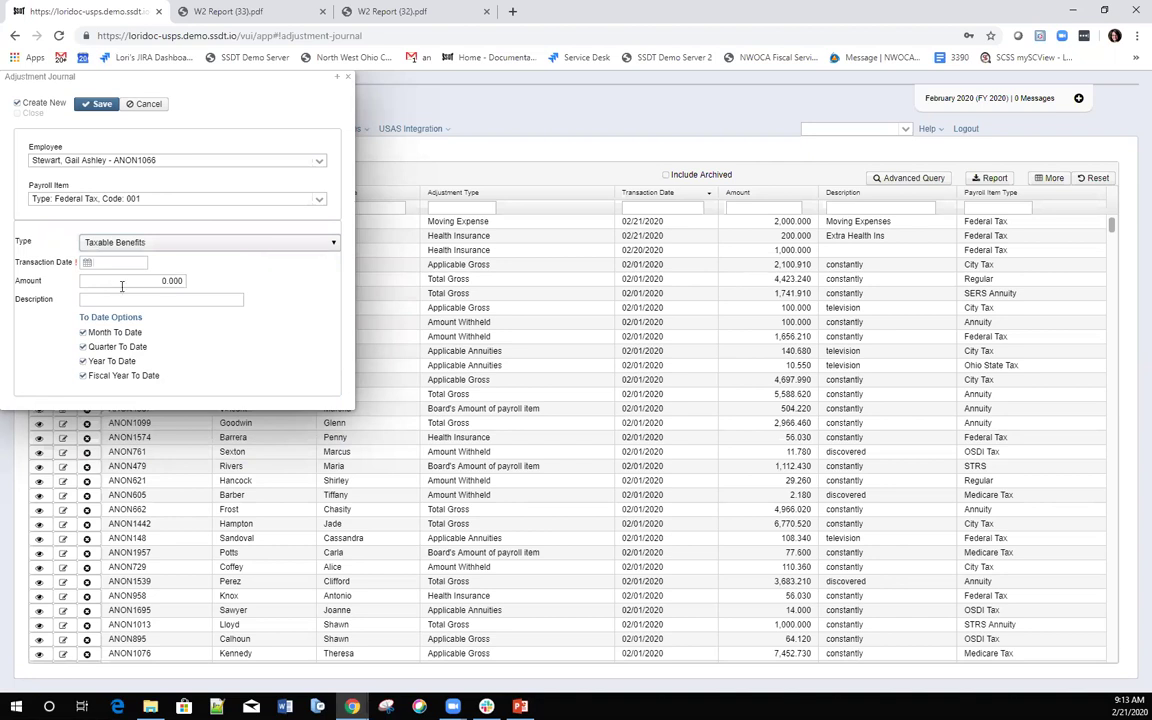
type("2/21/20")
key("Tab")
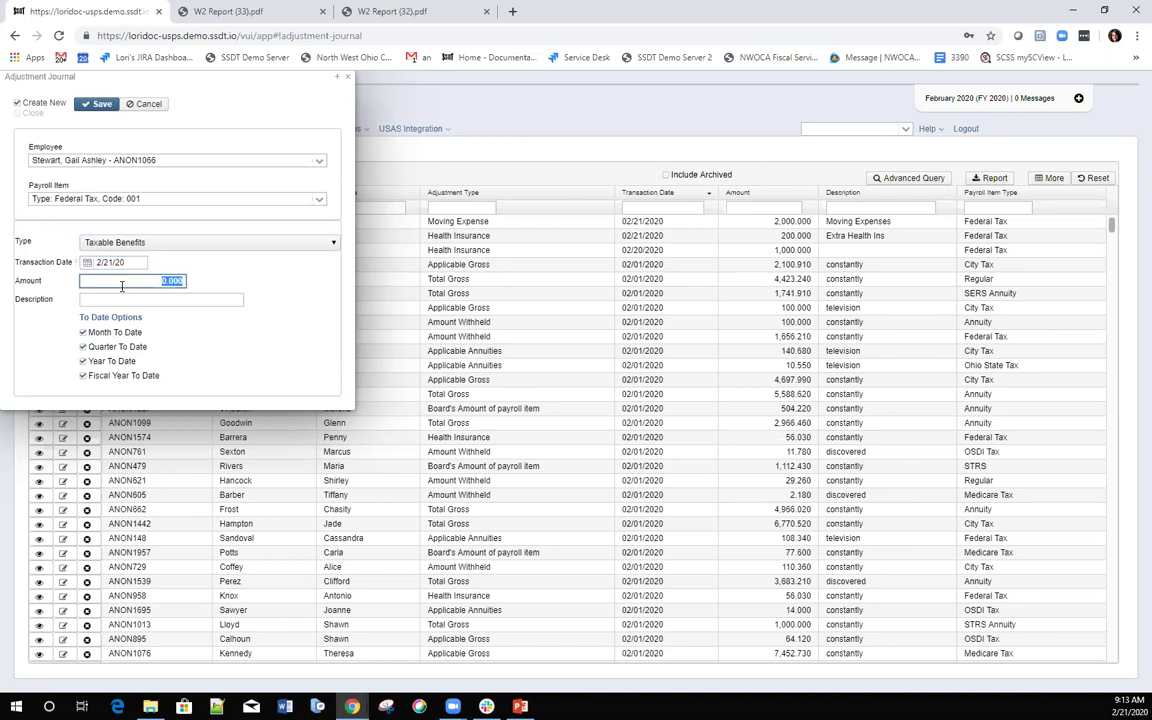
type("200")
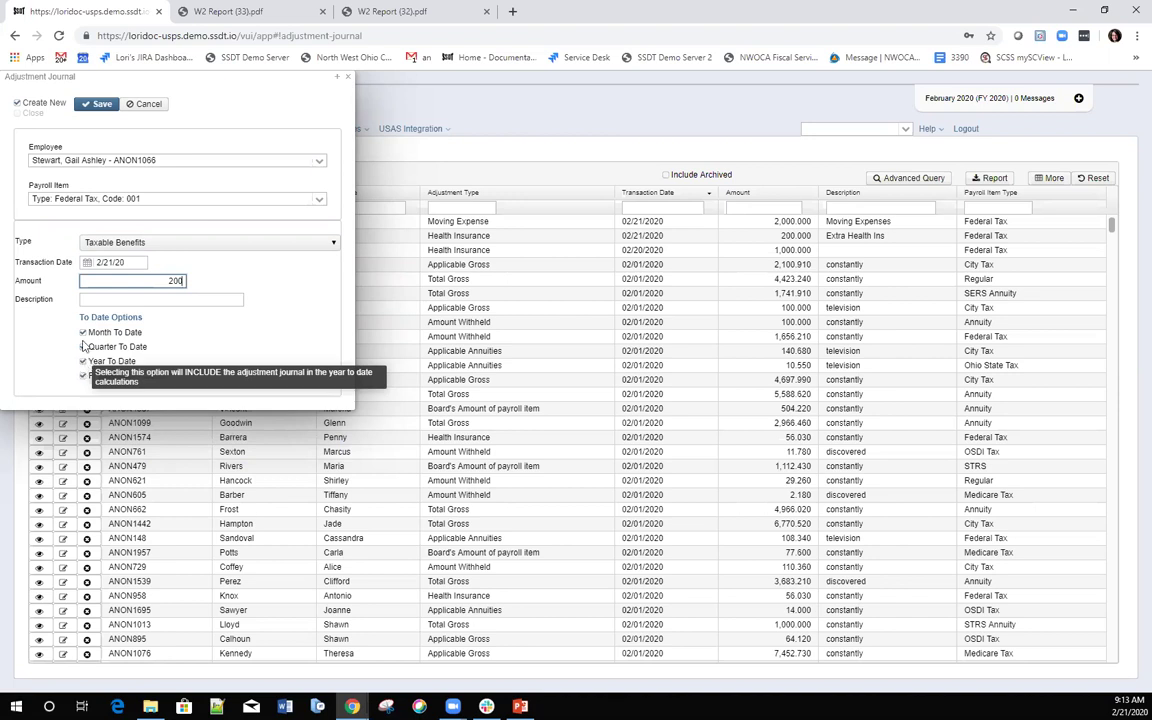
left_click(83, 347)
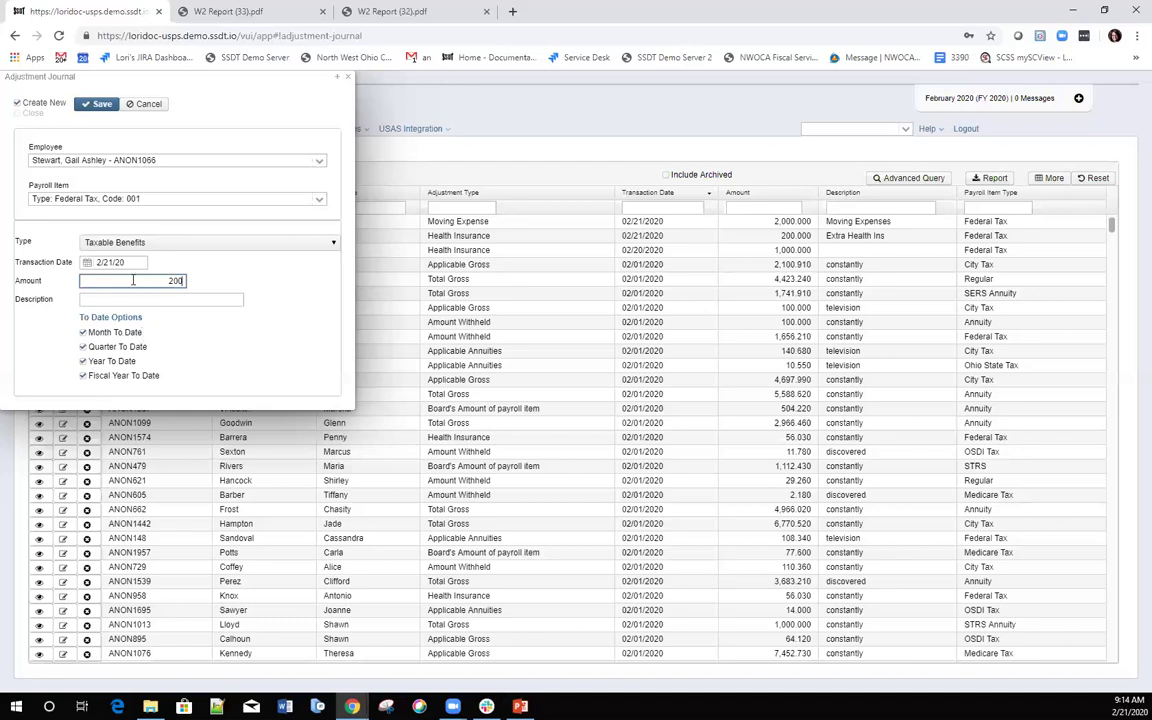
left_click(96, 106)
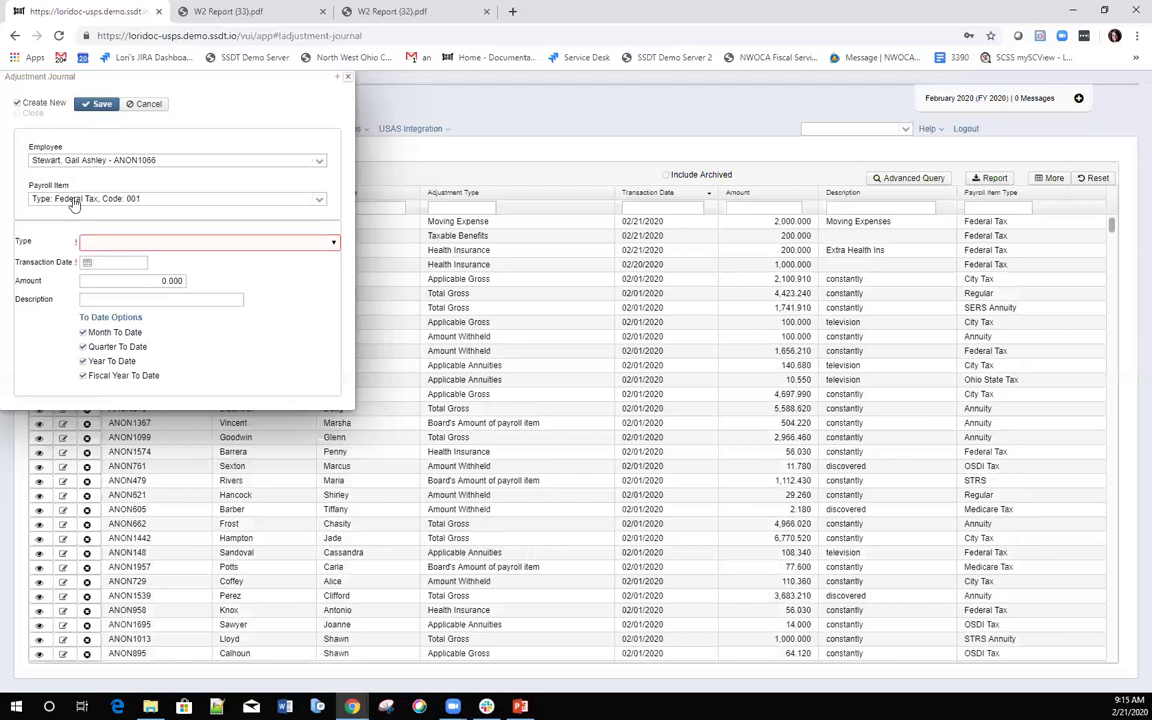
key("Escape")
Filter the core Payroll Item records by the employee's last name and examine the historical totals of the Federal Tax item, Code 001.
left_click(62, 129)
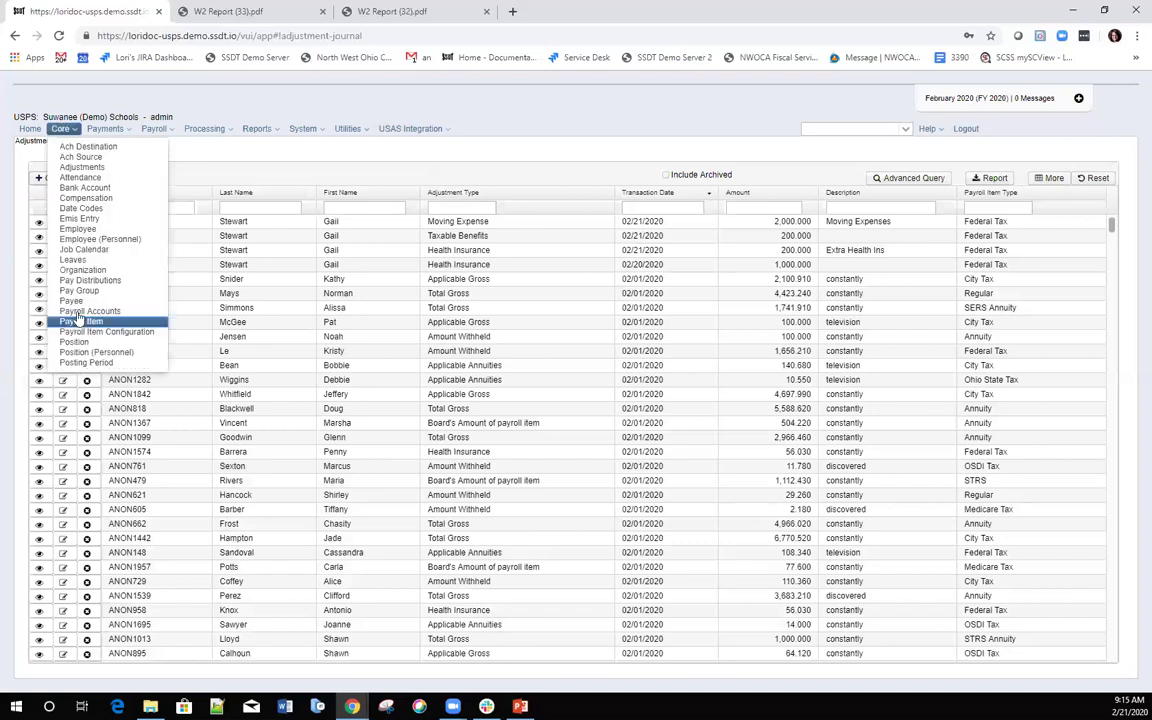
left_click(79, 321)
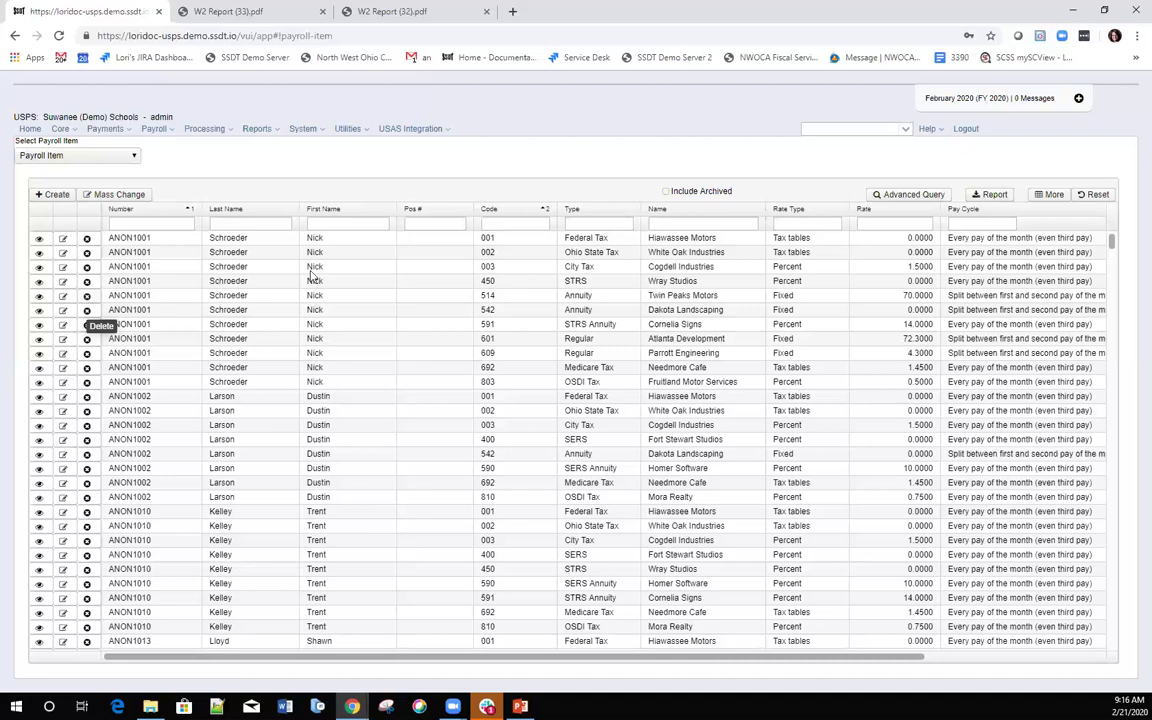
left_click(240, 224)
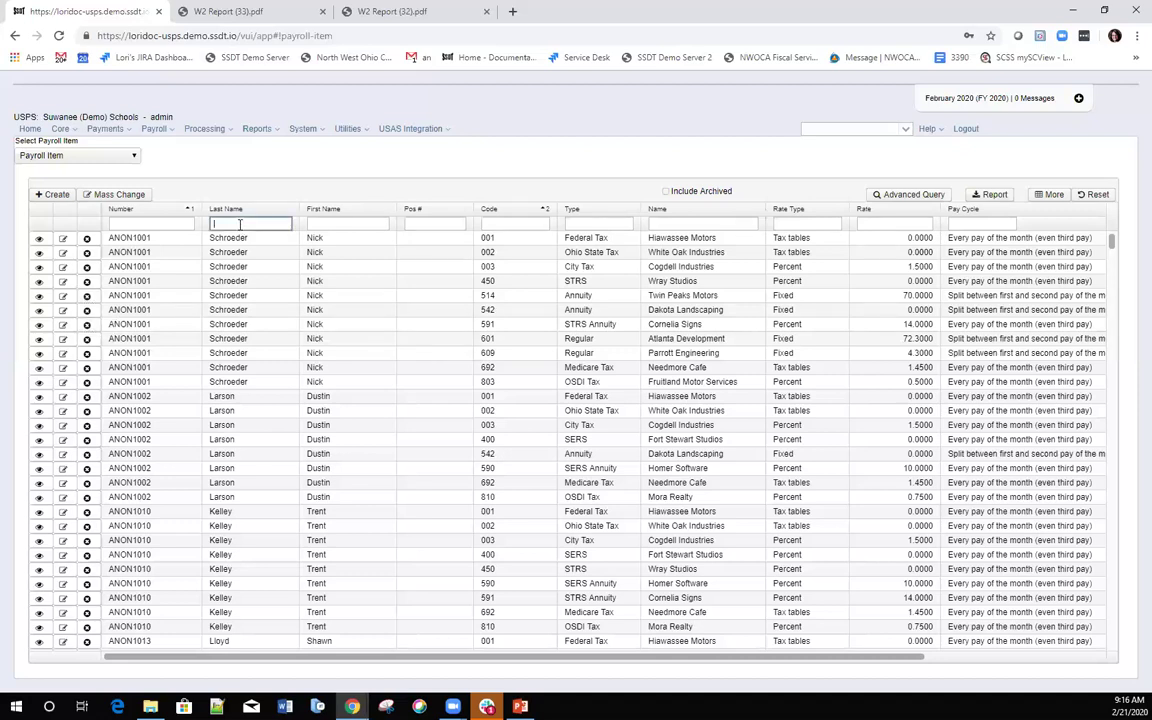
type("ste")
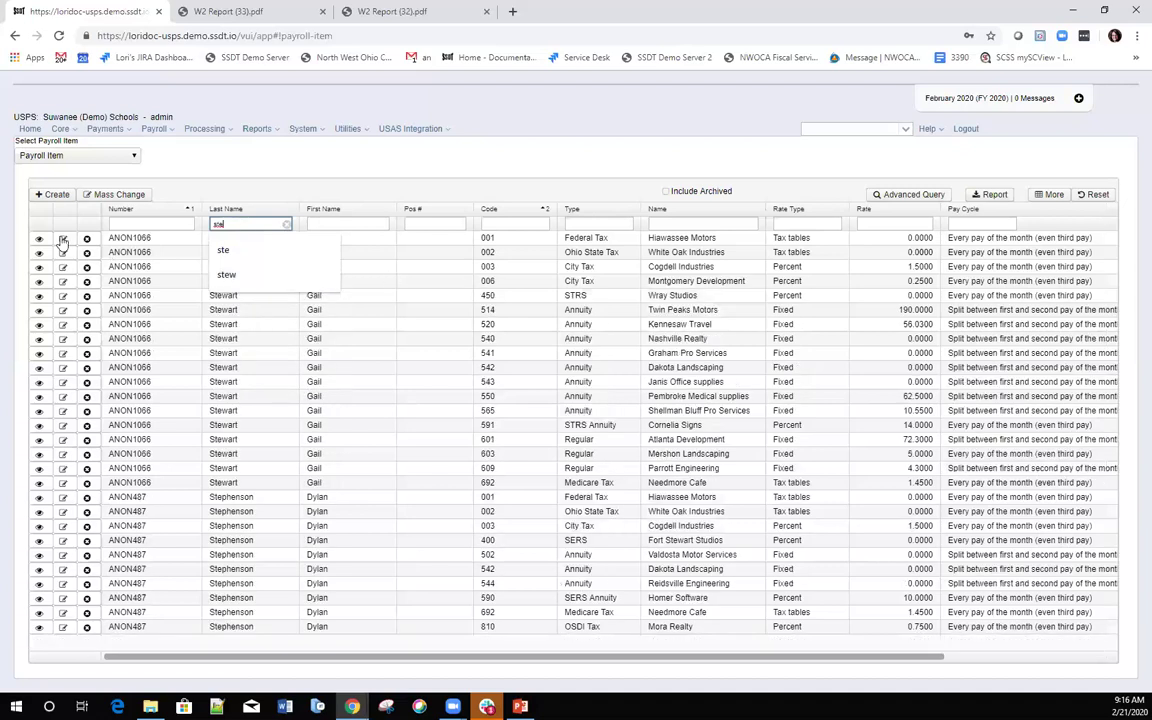
left_click(62, 240)
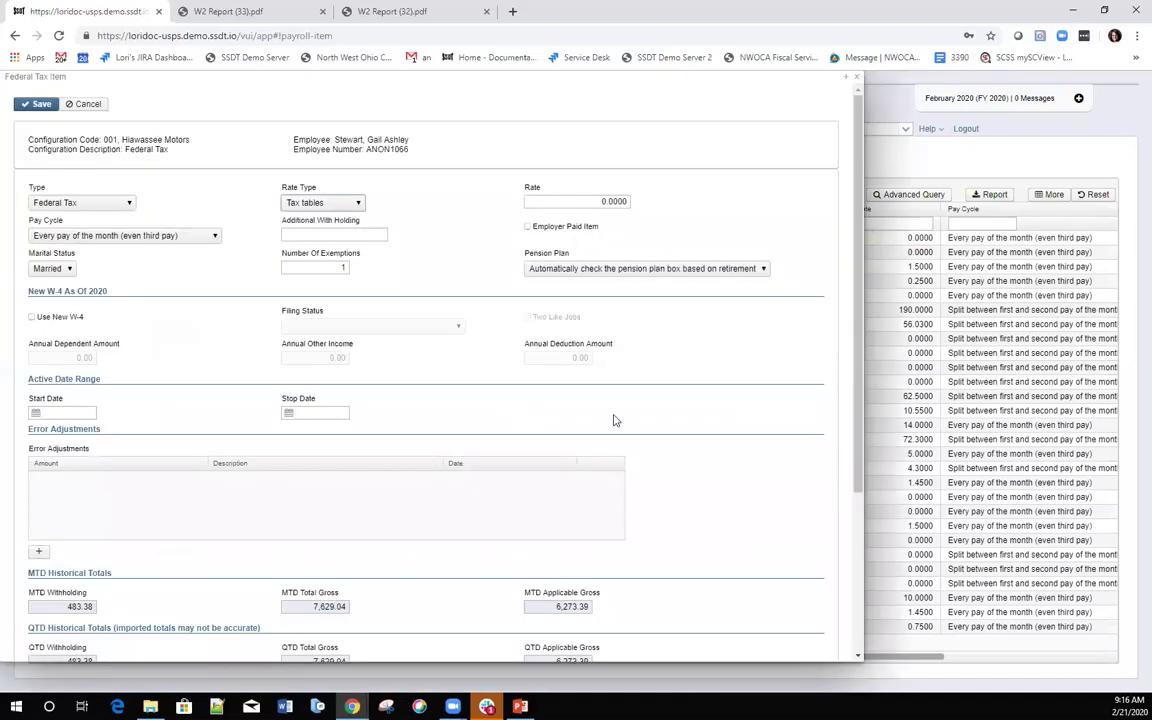
scroll(613, 443, "down", 3)
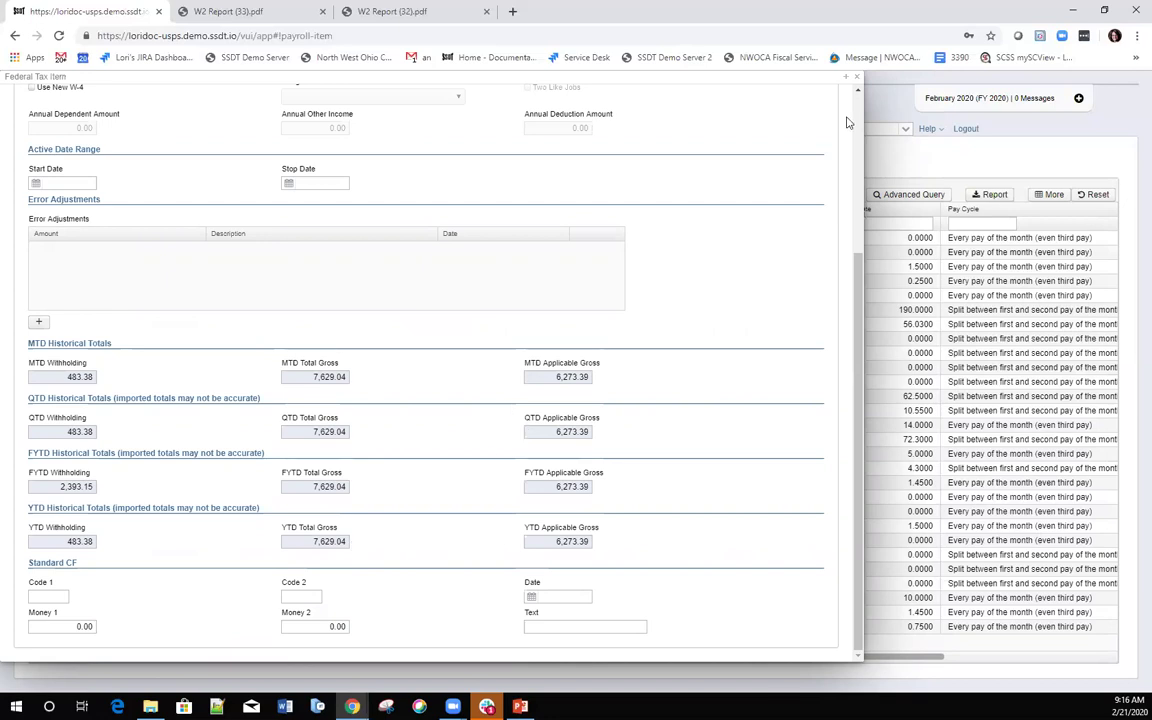
scroll(507, 406, "up", 3)
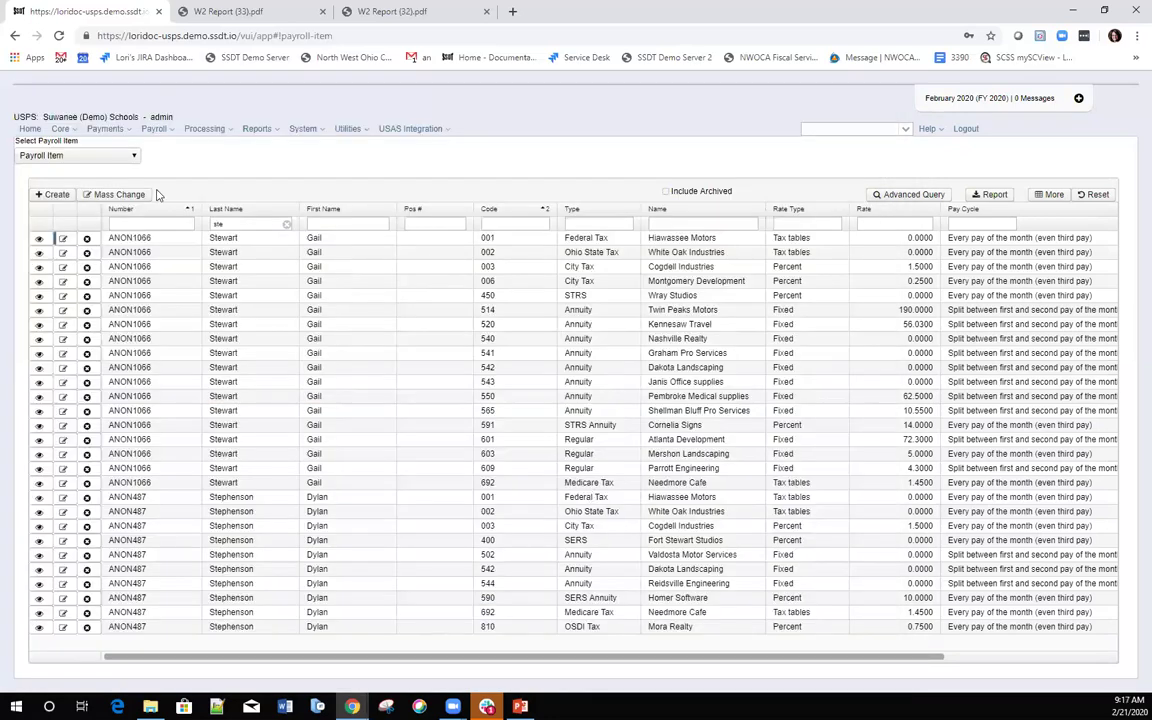
Generate a 2020 W2 report with only the adjusted employee added to the employee selection, saving it as W2 Report (34).
left_click(276, 130)
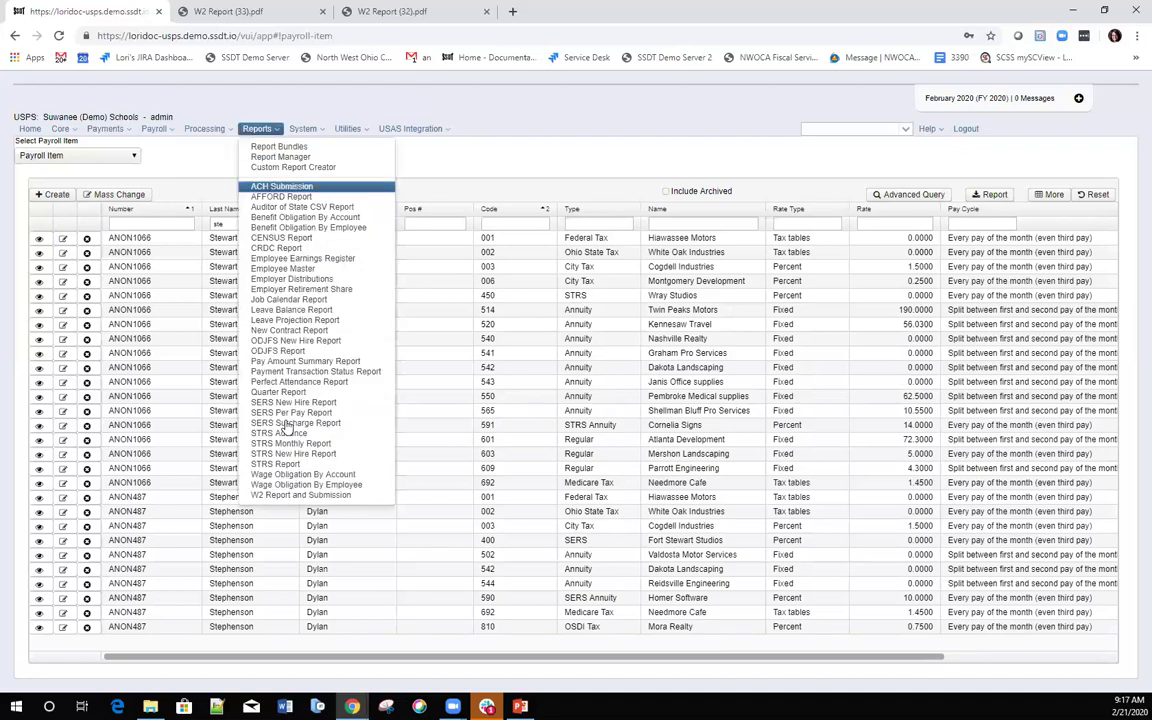
left_click(309, 497)
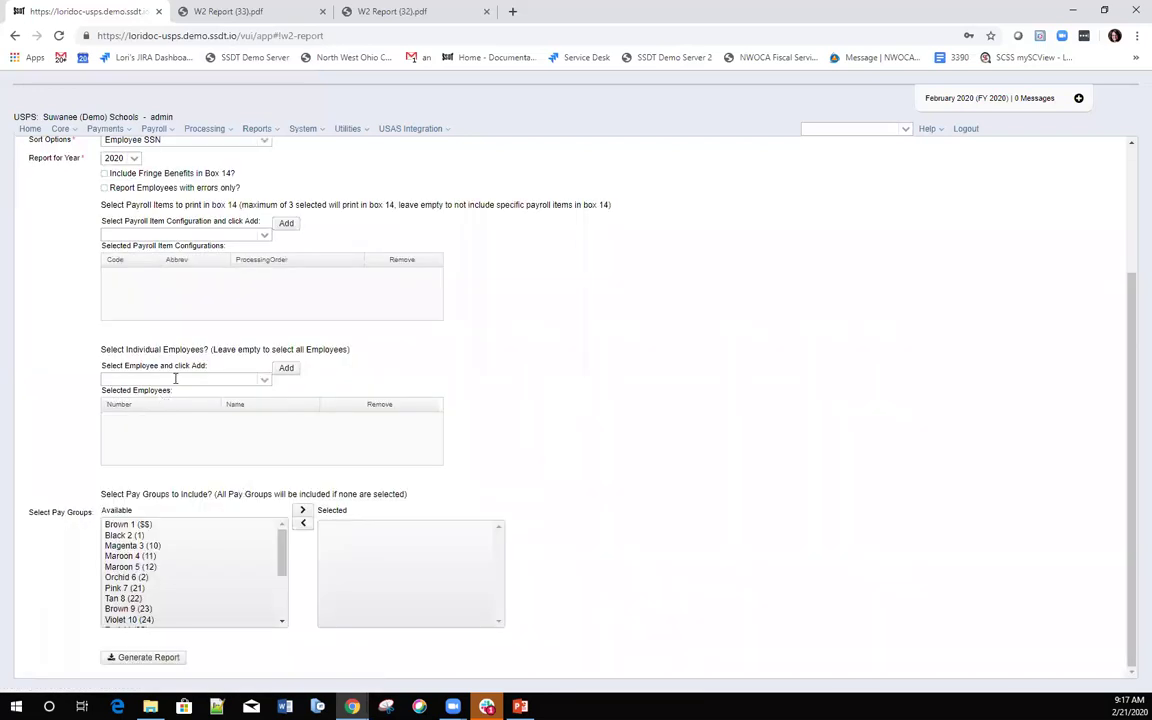
left_click(176, 379)
type("stew")
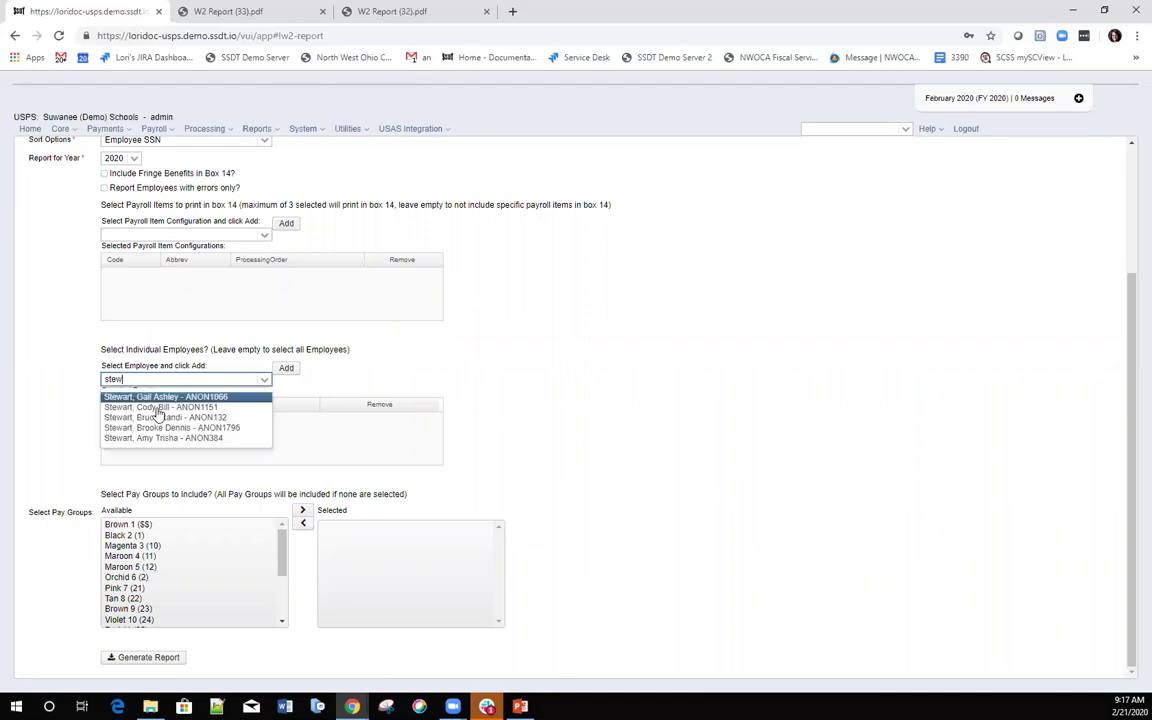
key("Return")
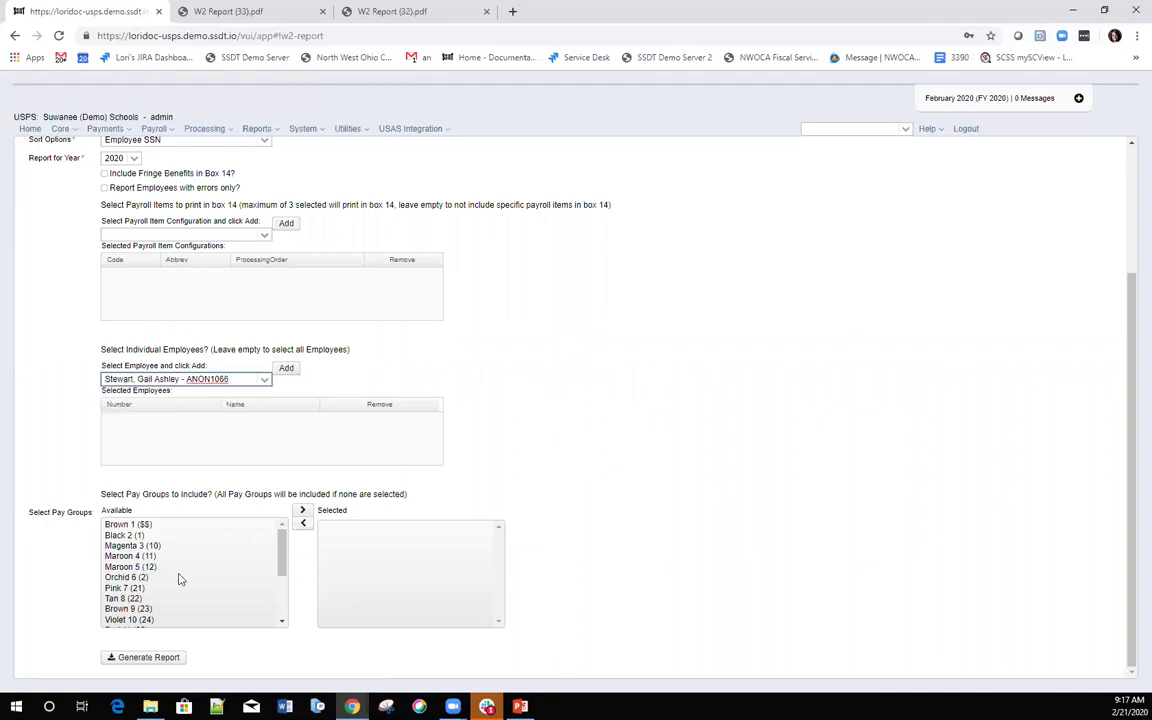
key("Tab")
key("Return")
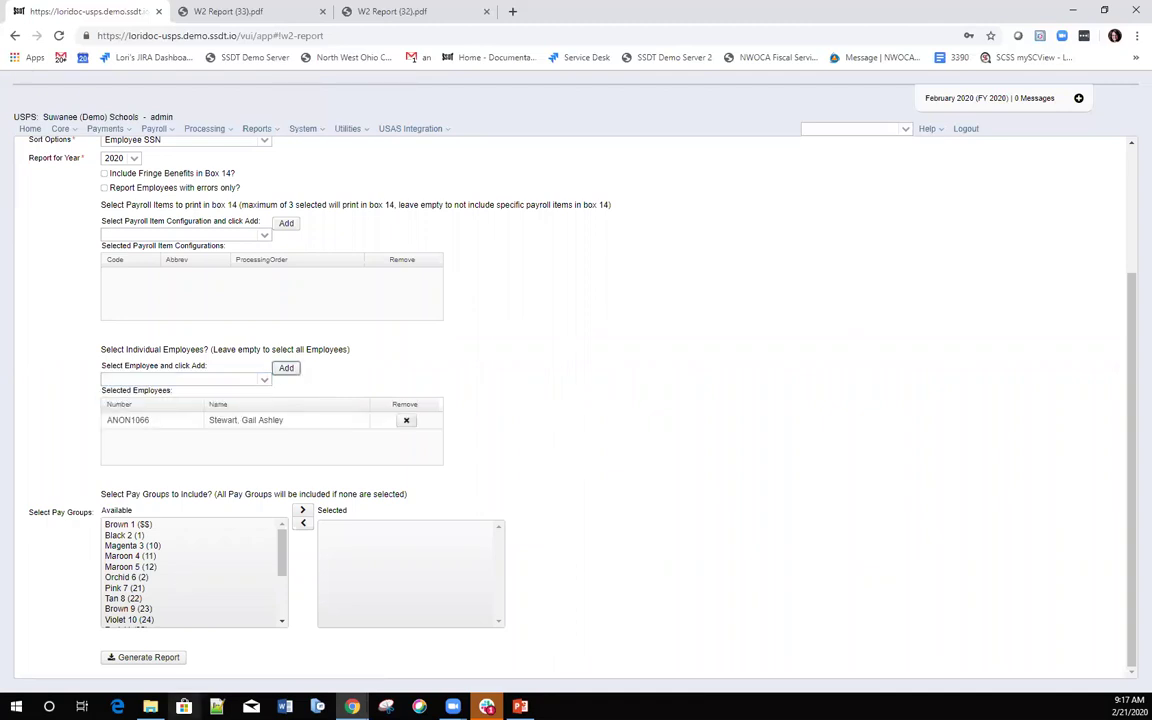
left_click(145, 658)
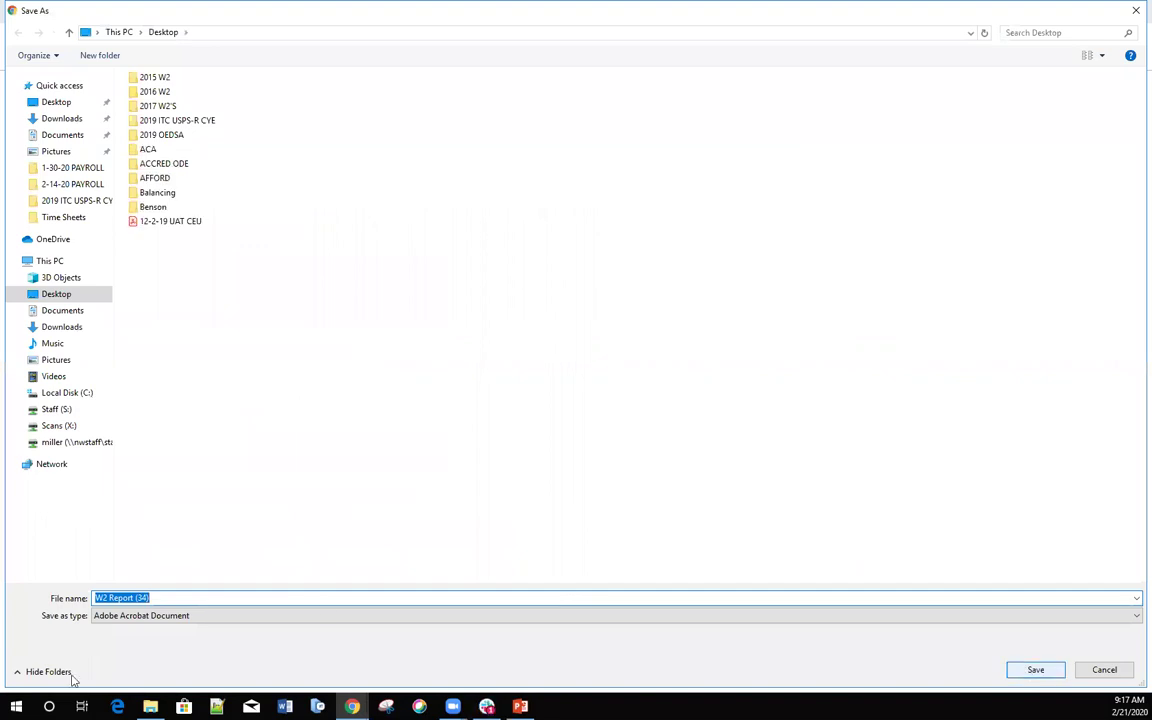
key("Return")
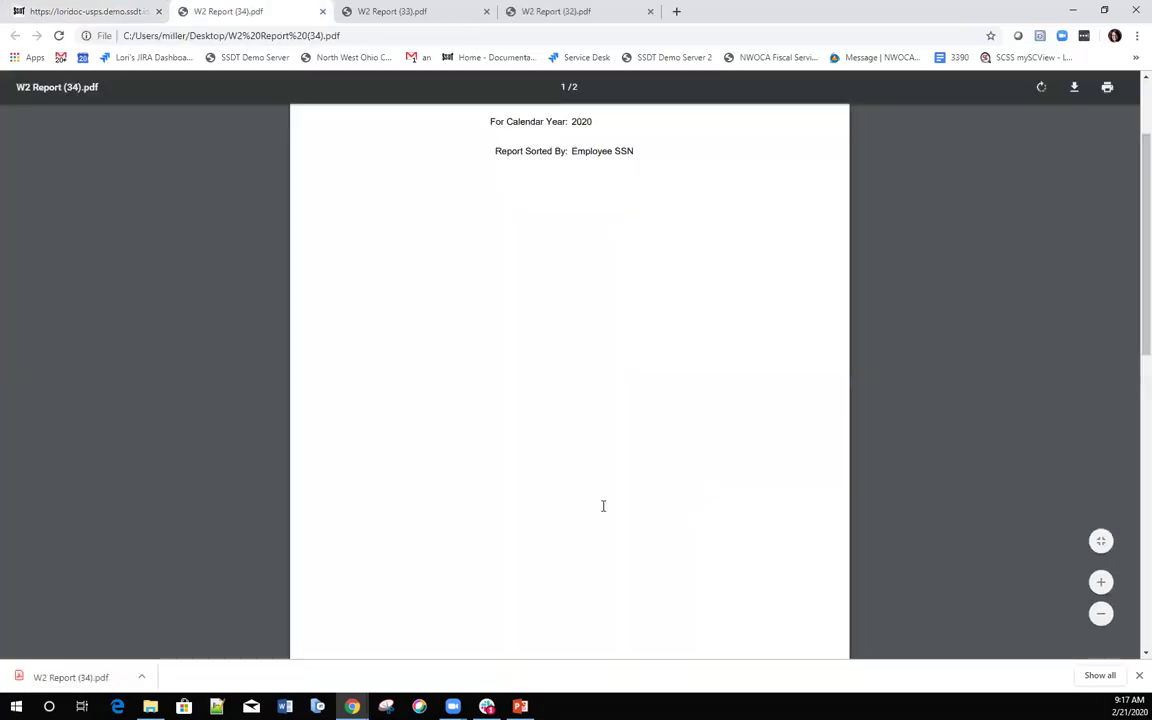
Examine the Taxable Benefit amount and the Federal Tax taxable and total gross in the employee's section of W2 Report (34).
scroll(603, 506, "down", 5)
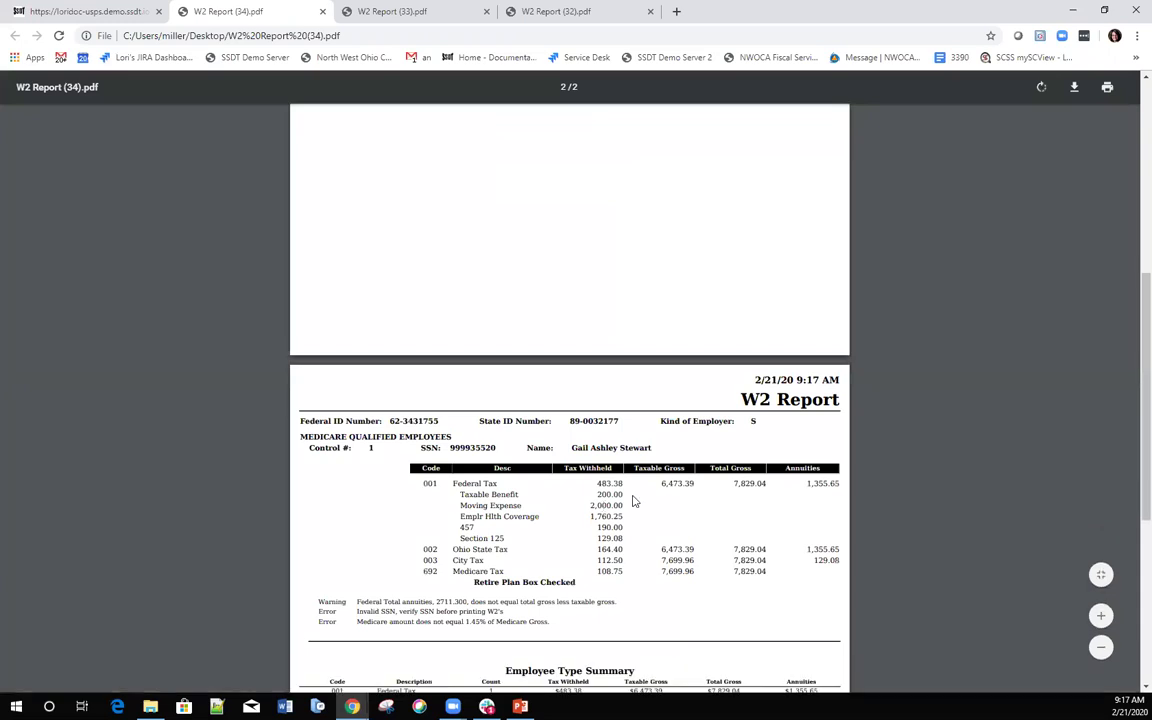
left_click_drag(632, 500, 631, 498)
left_click(632, 500)
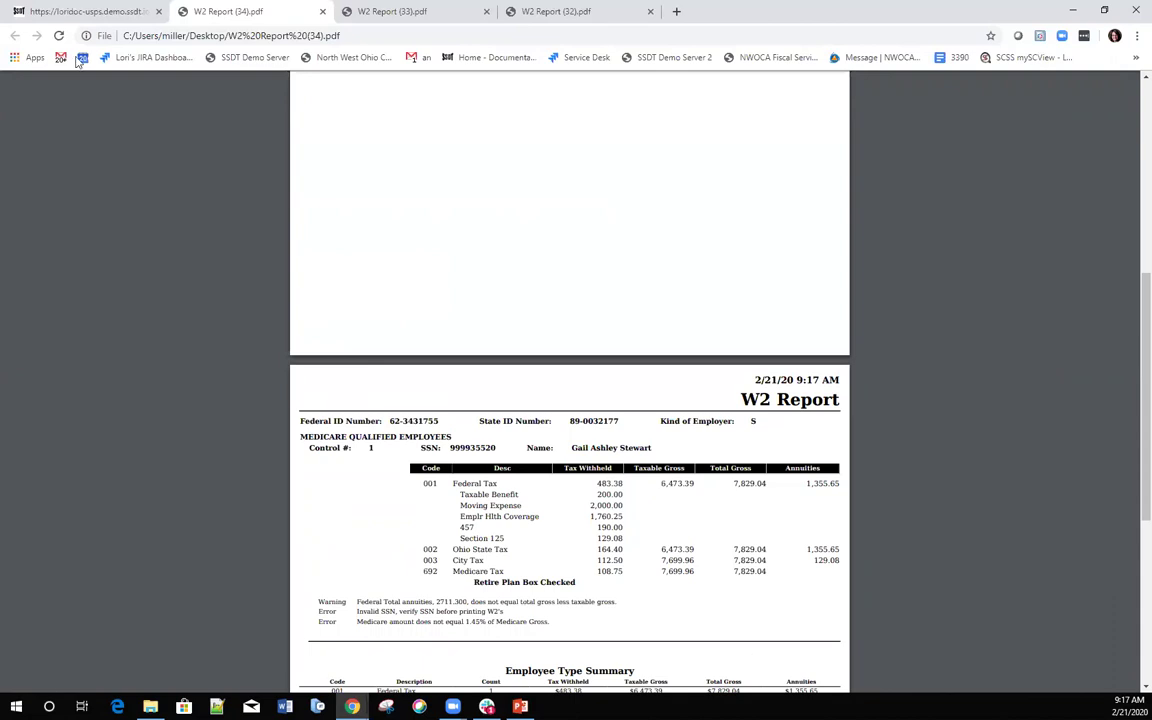
Start a new adjustment in the core Adjustments for the same employee, with Federal Tax, Code 001 as the payroll item.
left_click(108, 11)
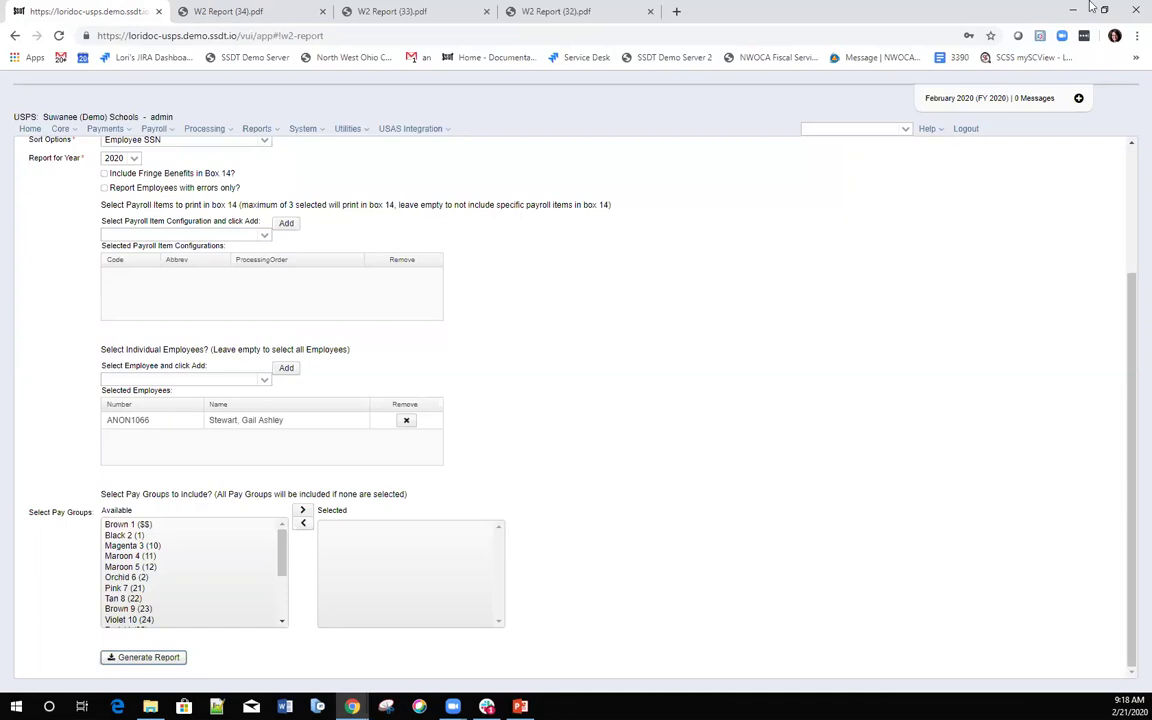
left_click(61, 128)
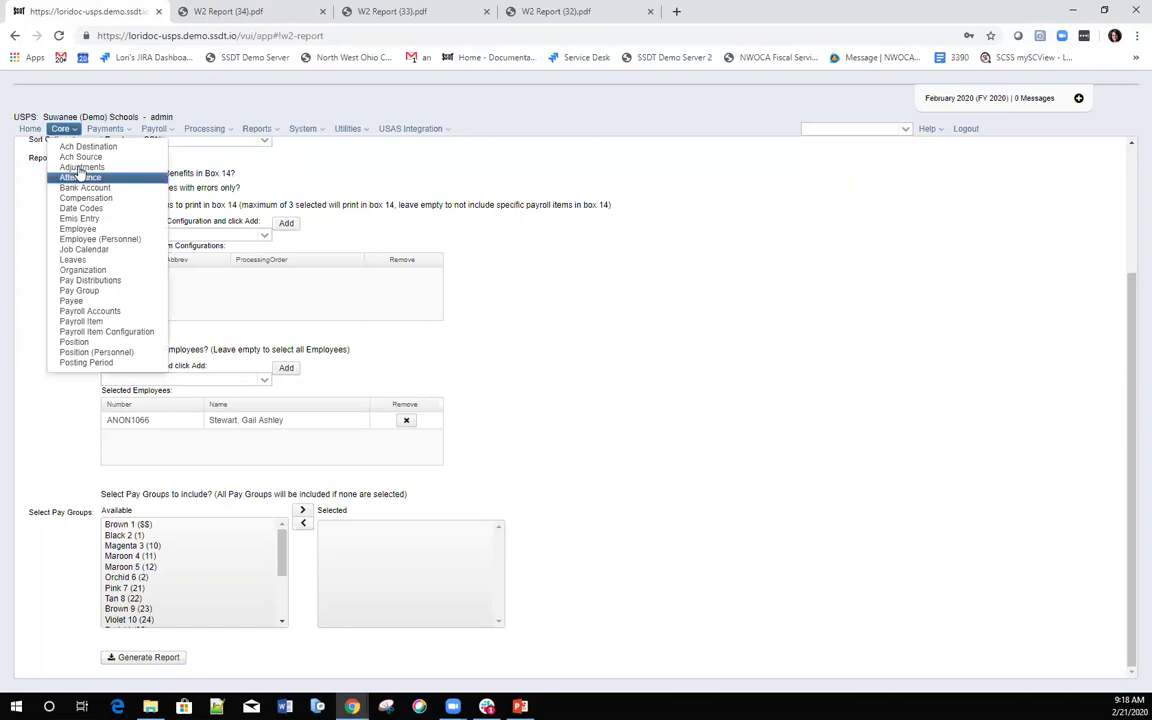
left_click(80, 176)
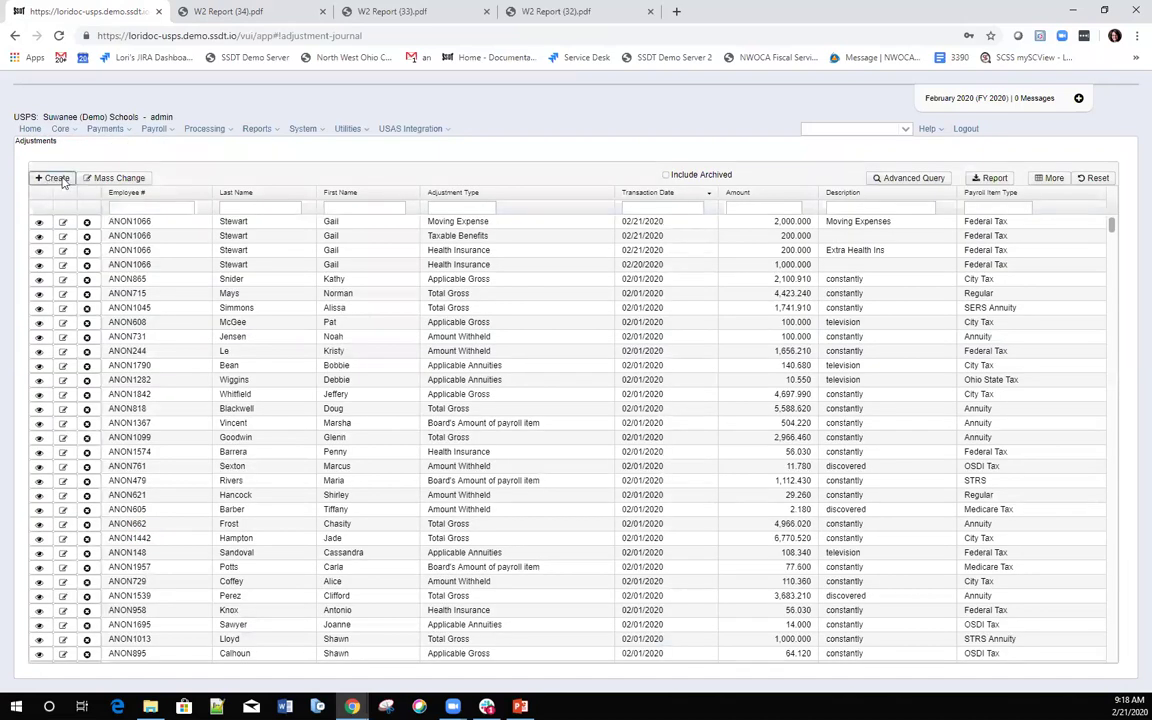
left_click(63, 180)
left_click(114, 161)
type("ste")
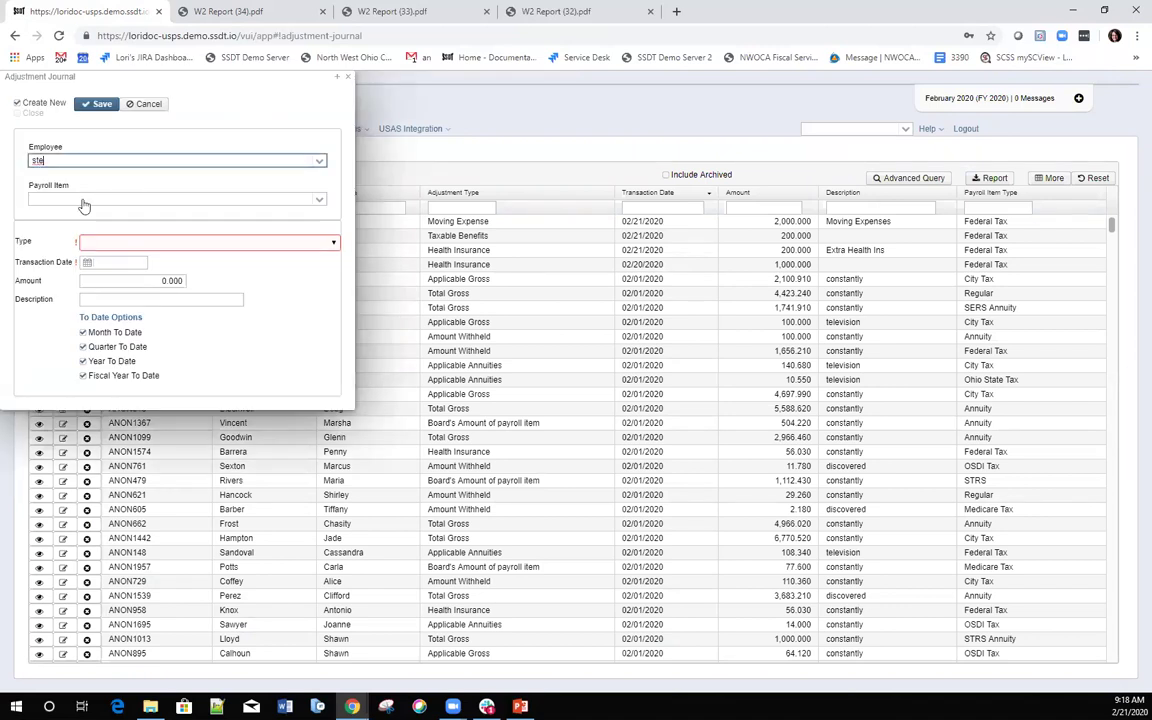
left_click(277, 184)
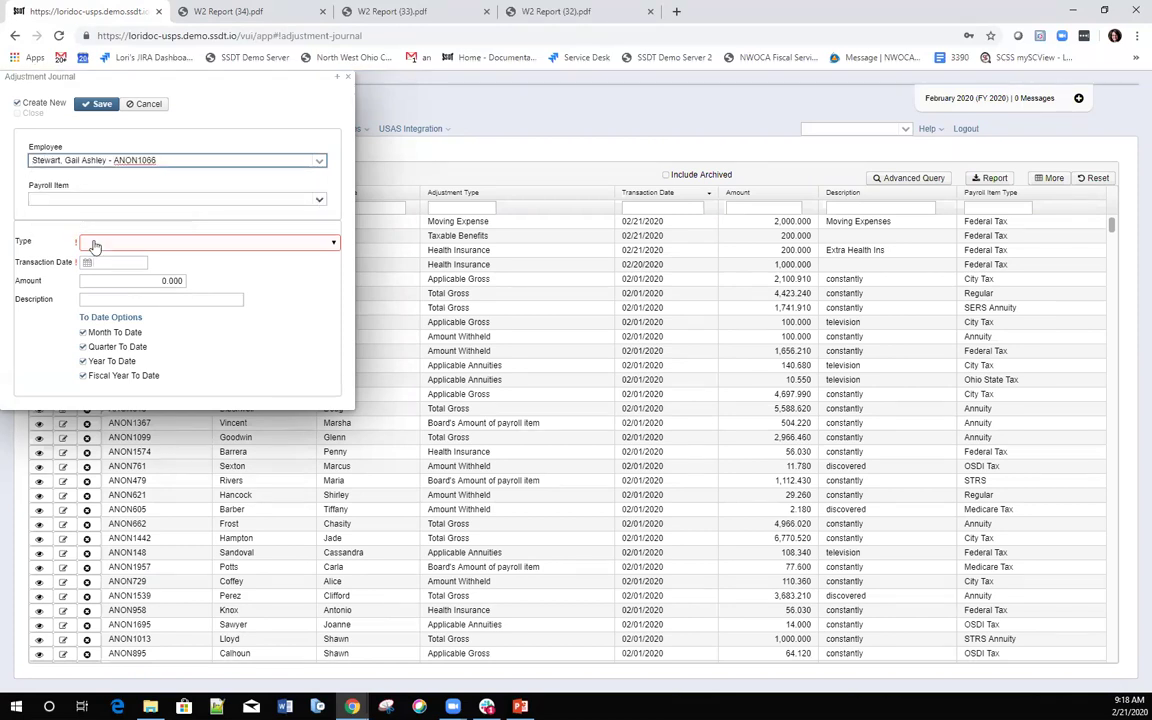
left_click(120, 199)
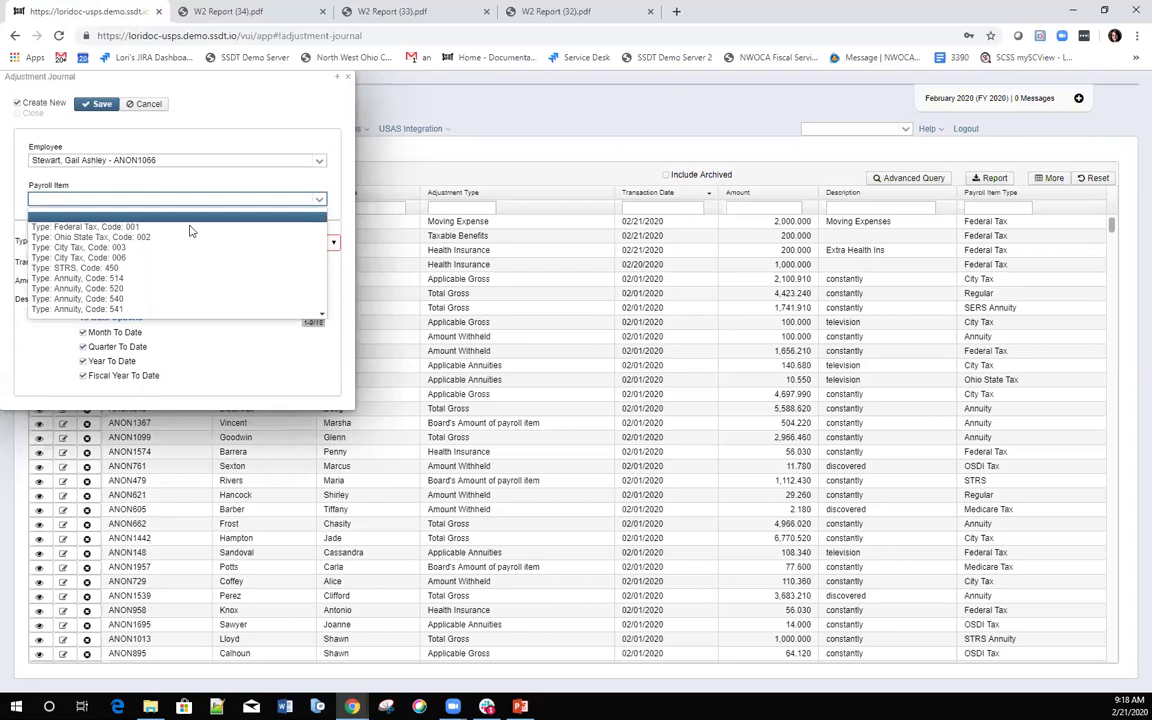
Set the adjustment to type Fringe Benefits, transaction date 2/20/20 and amount 200, save it, and close the form.
left_click(334, 246)
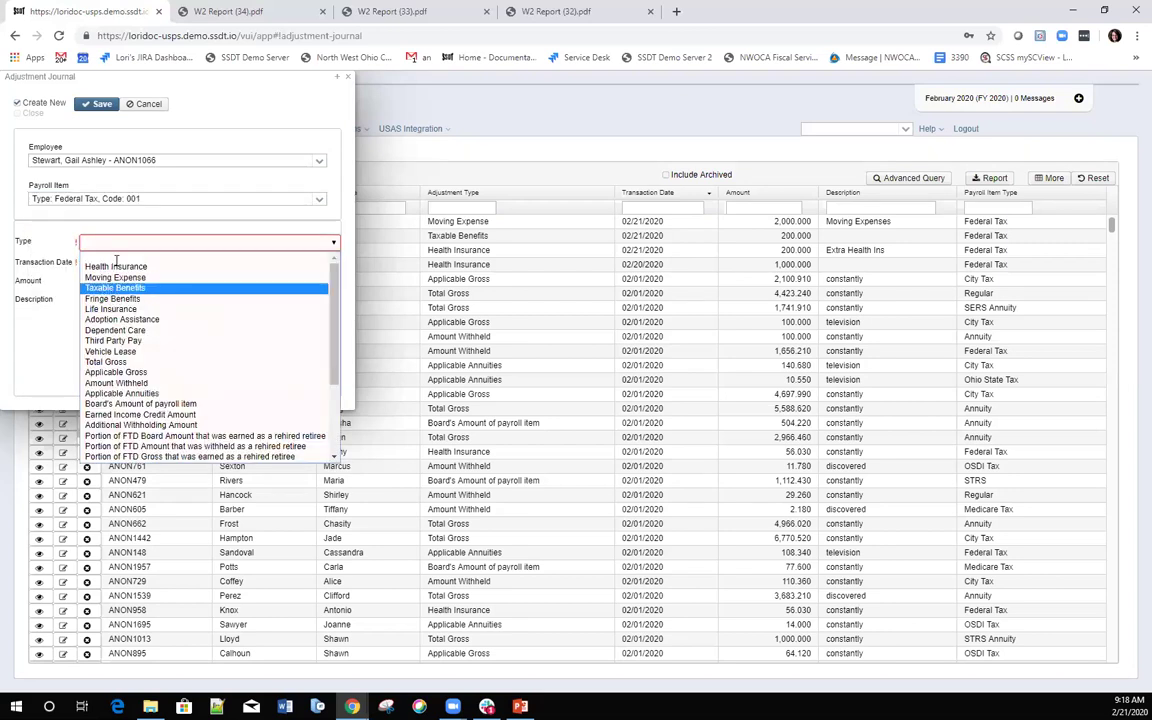
left_click(112, 298)
left_click(134, 261)
type("2/20/20")
key("Tab")
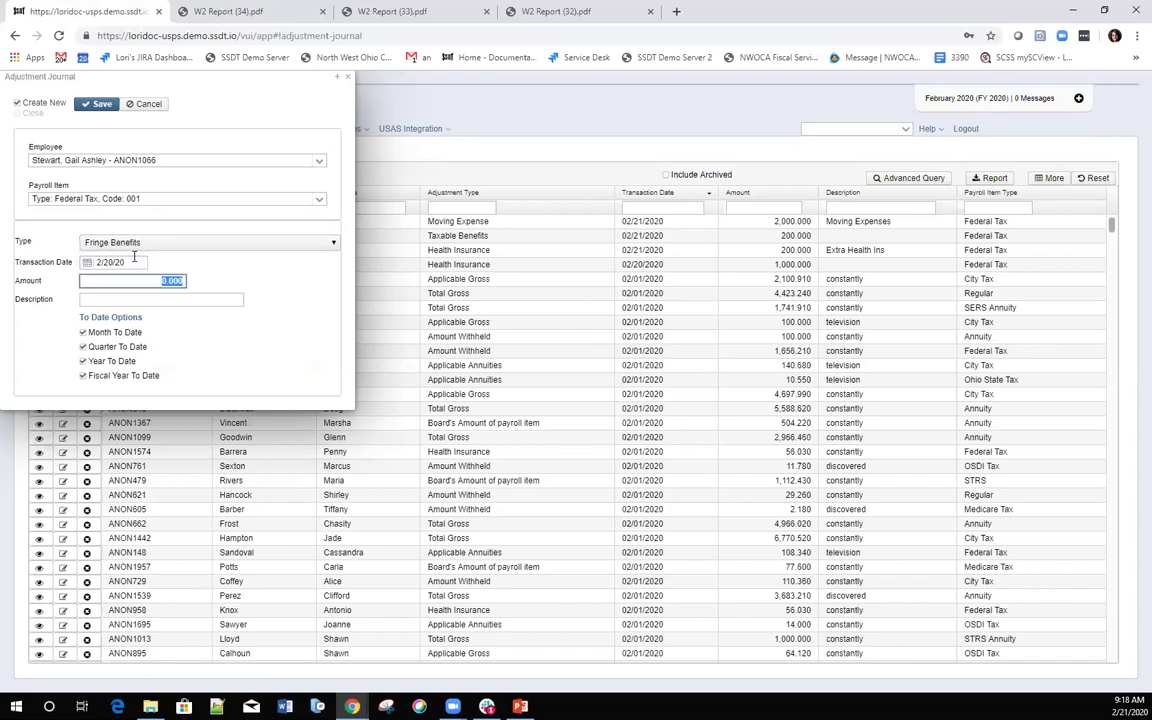
type("200")
left_click(97, 106)
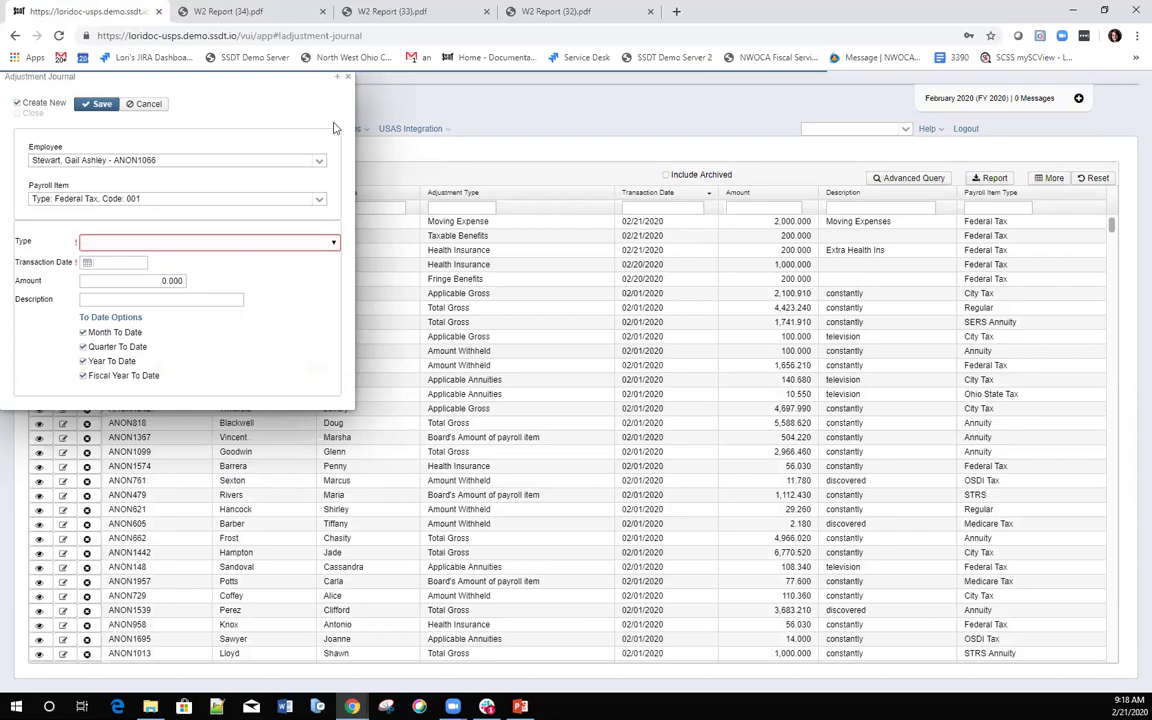
Generate a 2020 W2 report for only the adjusted employee, save it as W2 Report (35), and view the employee's Federal Tax section.
left_click(257, 128)
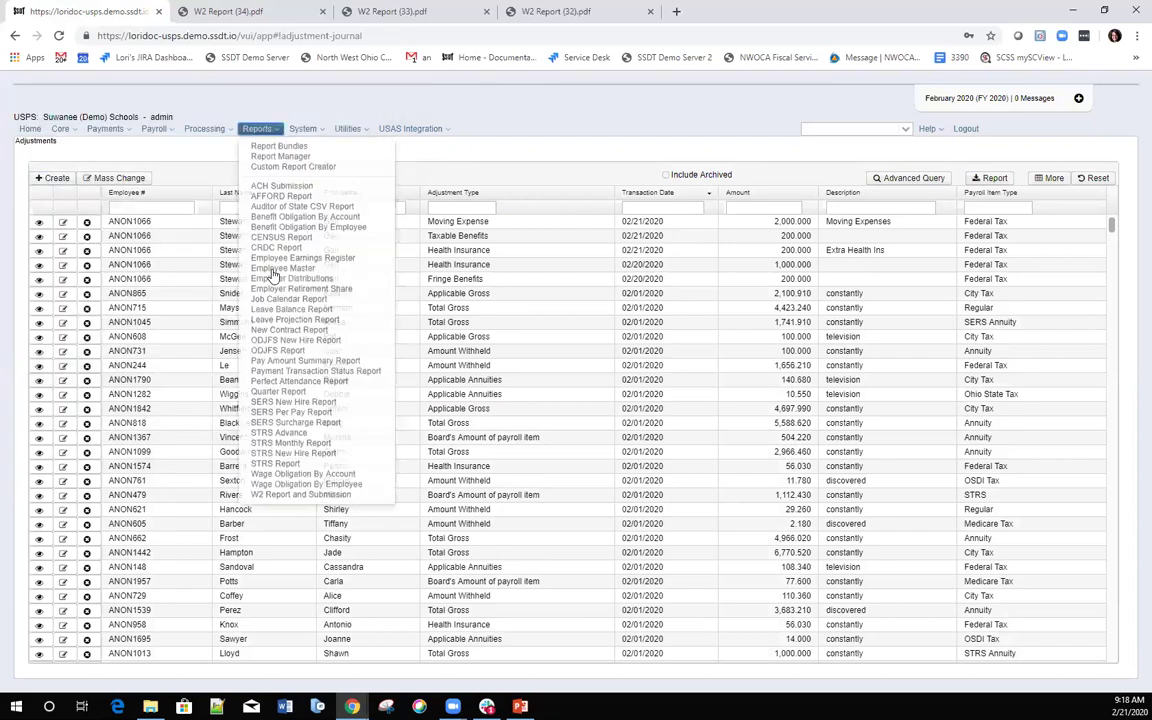
left_click(289, 497)
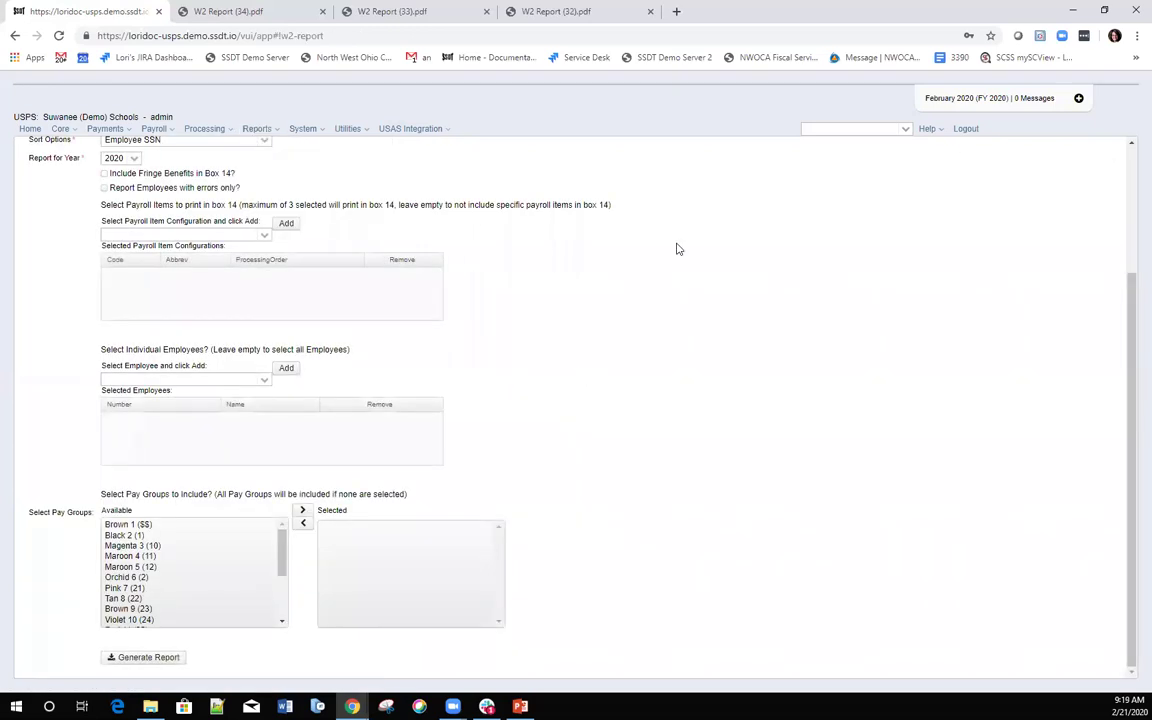
left_click(188, 380)
type("ste")
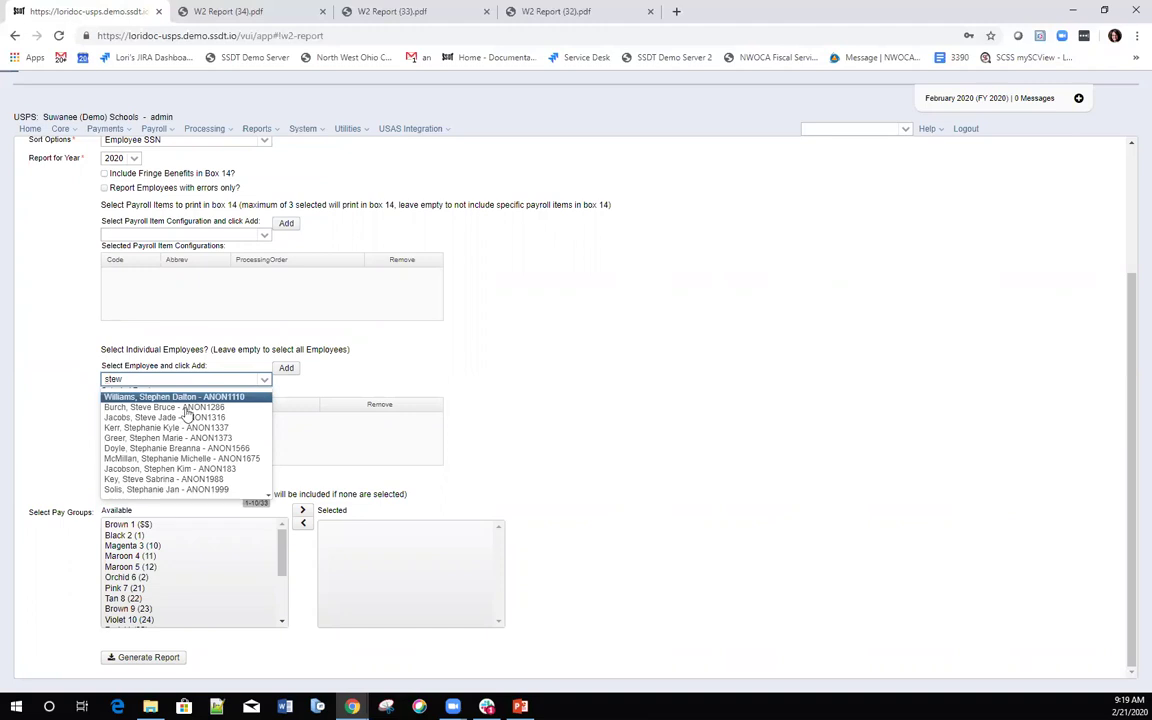
type("w")
key("Return")
key("Tab")
left_click(140, 656)
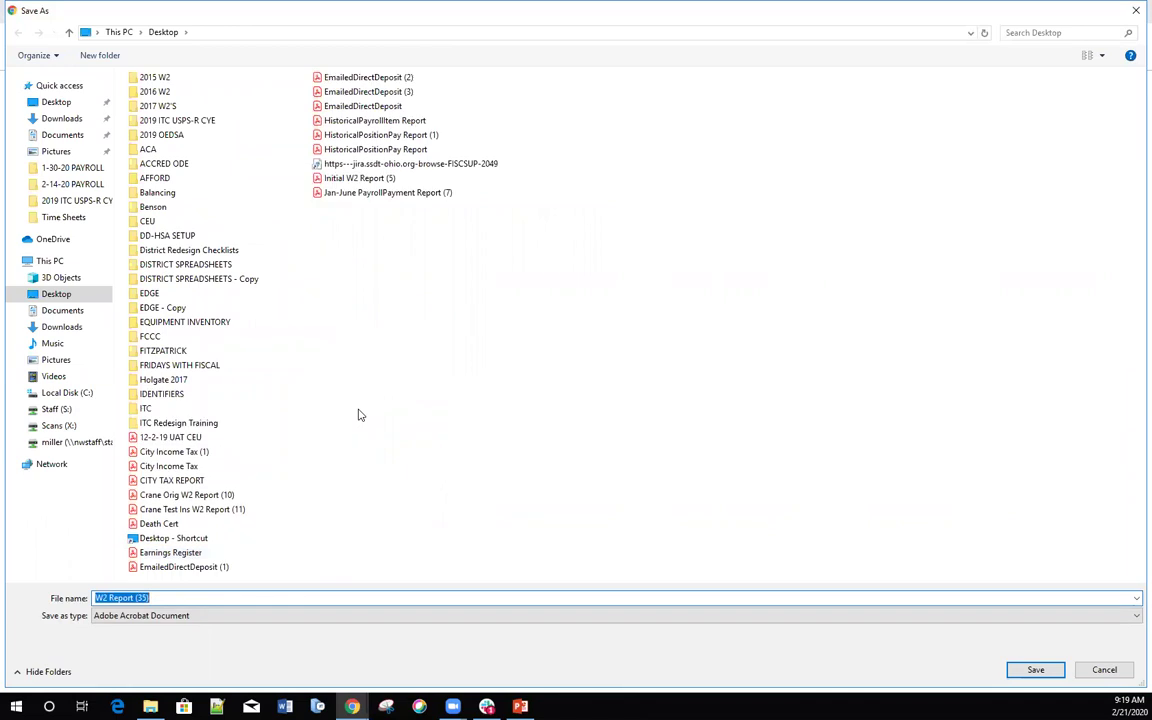
key("Return")
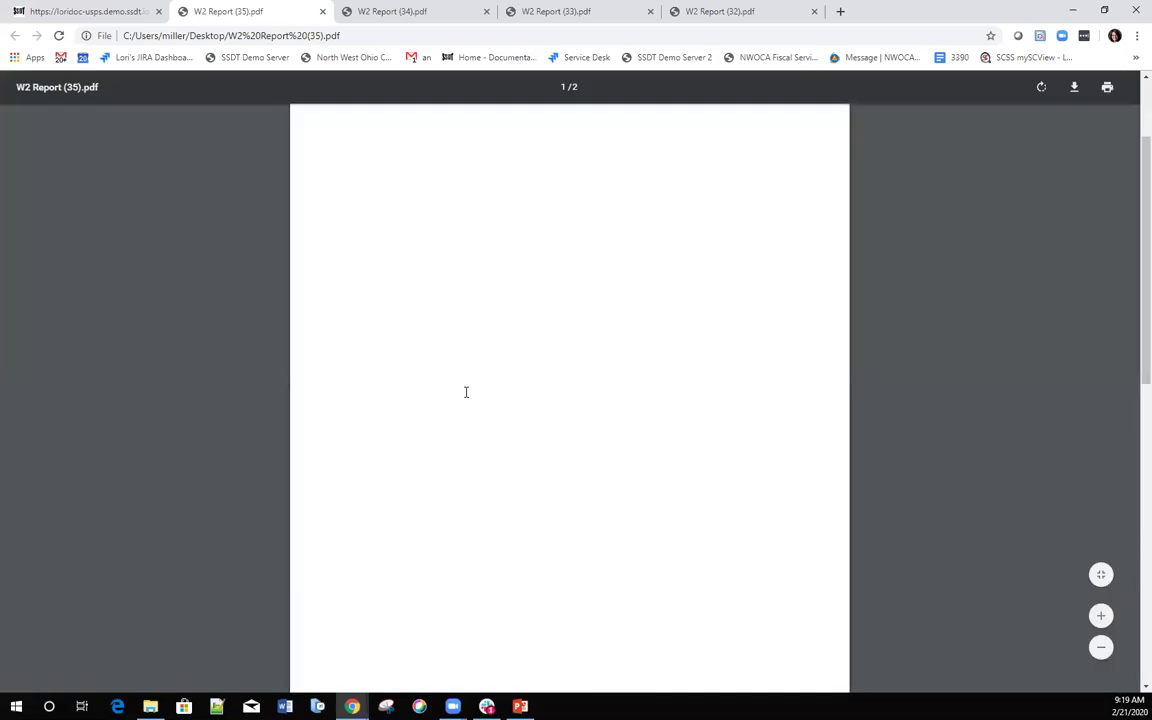
scroll(465, 392, "down", 5)
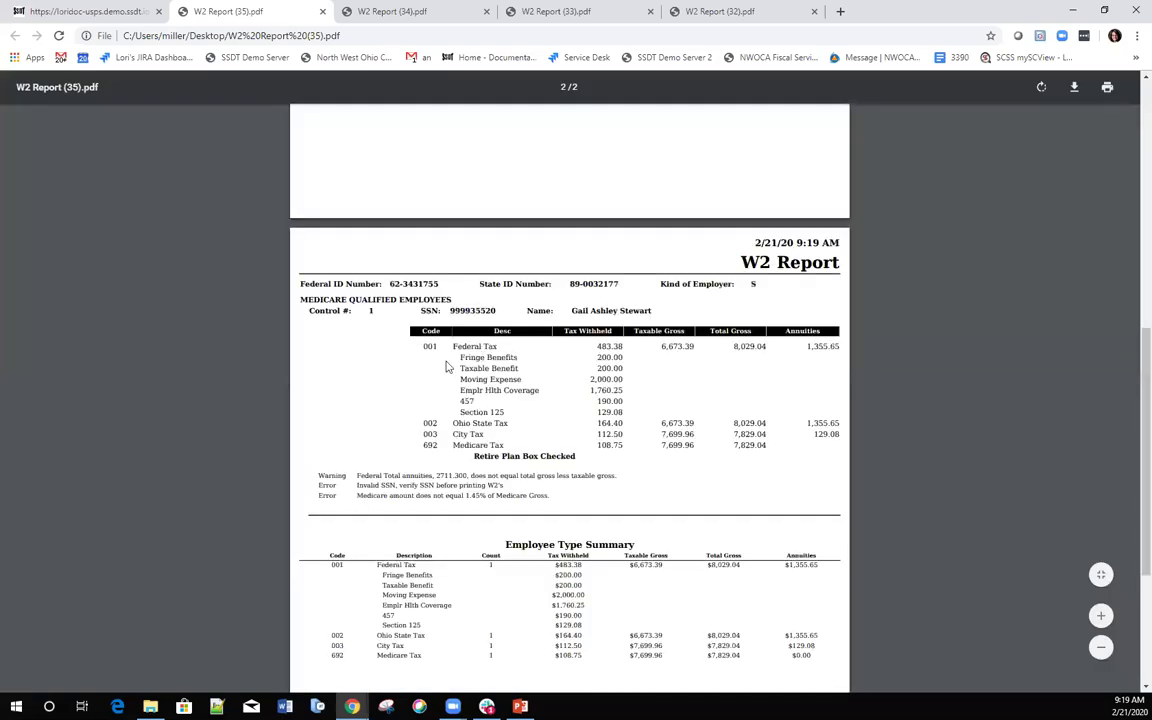
Filter the core Payroll Item records by the employee's last name and check the Federal Tax item's historical totals for the fringe benefit.
left_click(100, 20)
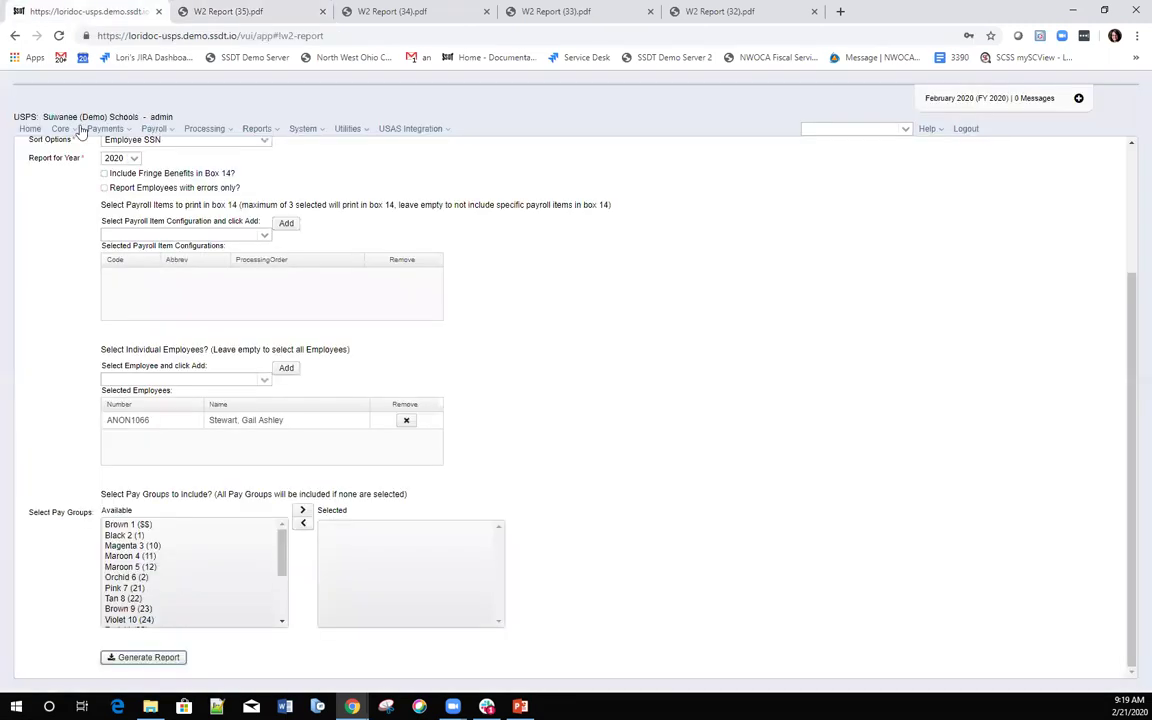
left_click(66, 129)
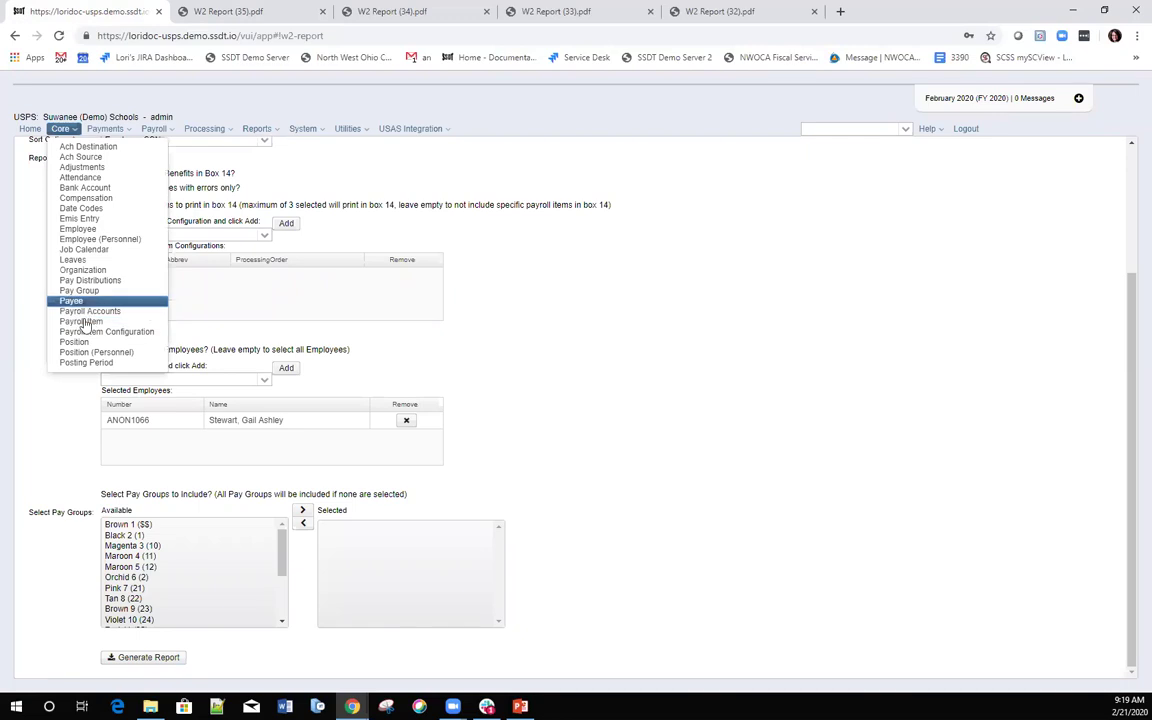
left_click(86, 322)
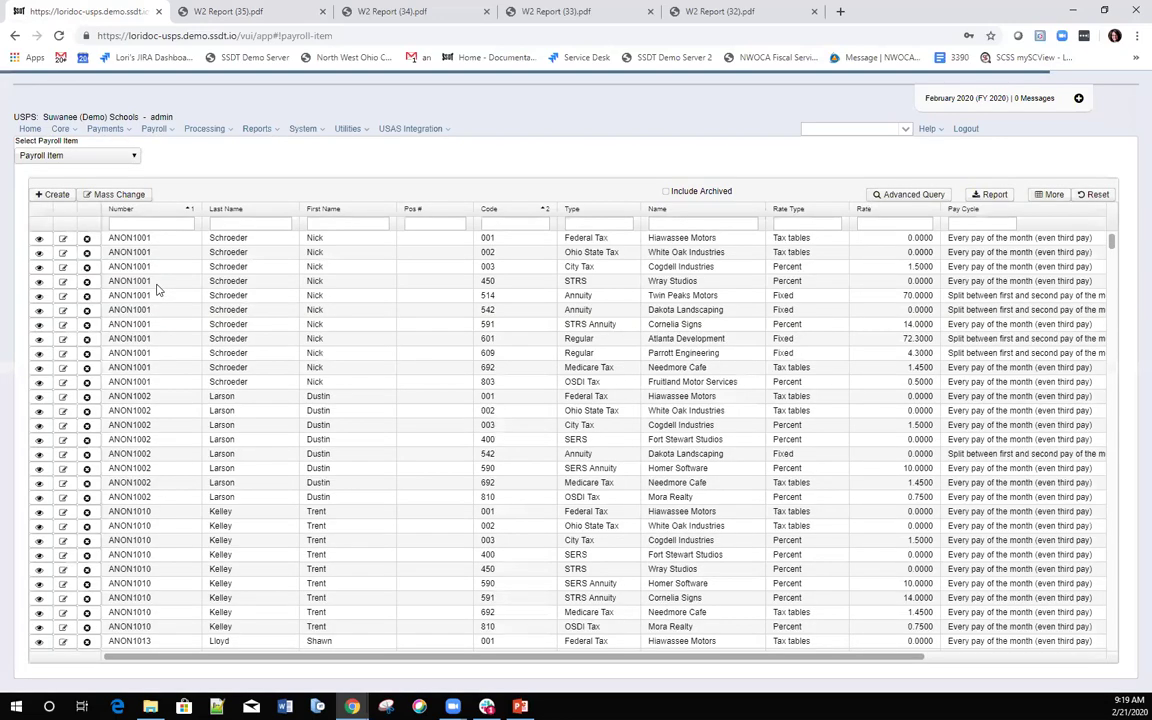
left_click(249, 224)
type("stew")
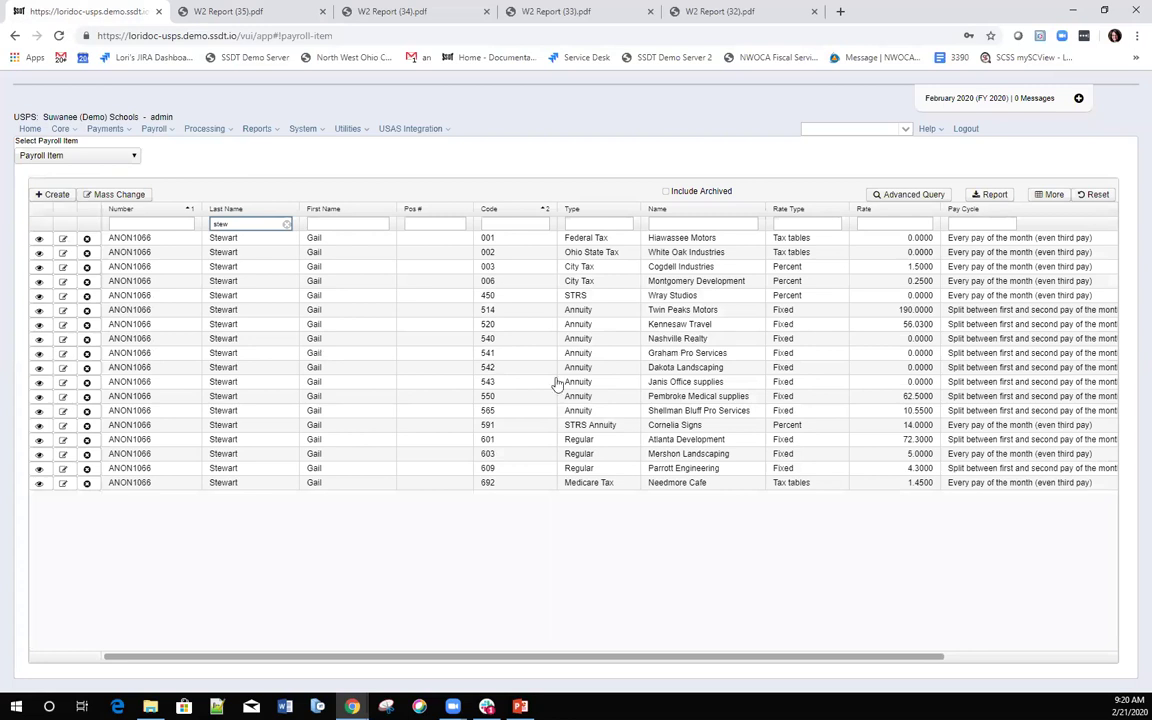
key("Down")
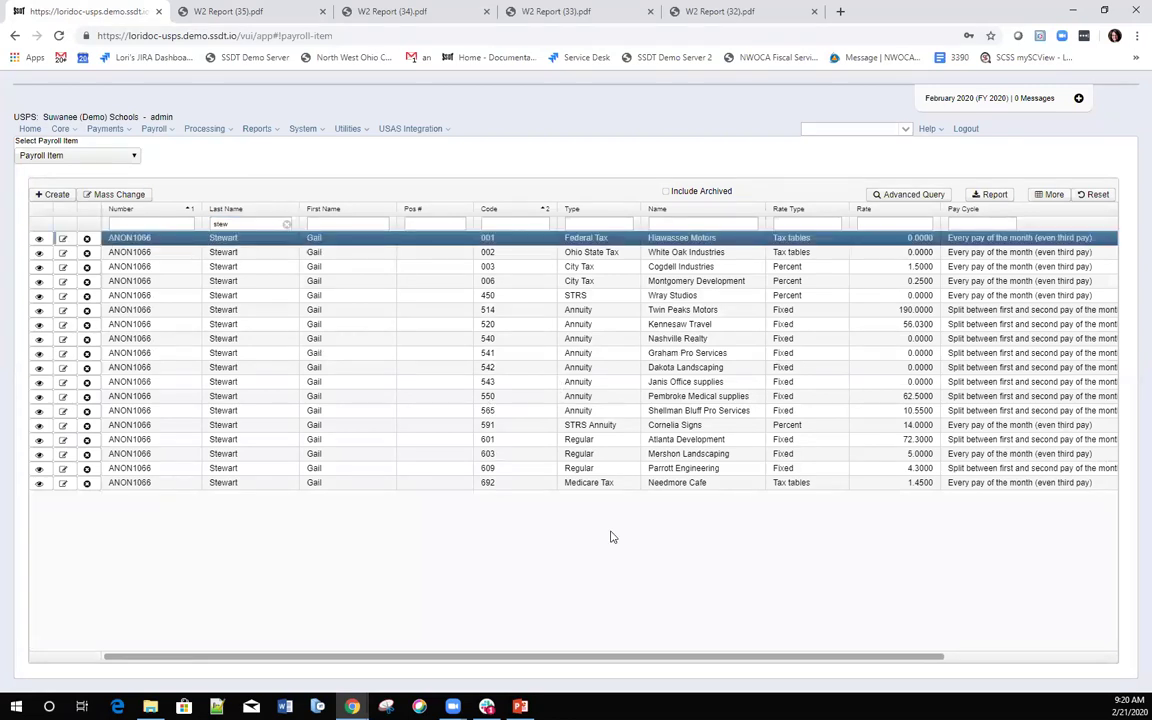
key("Return")
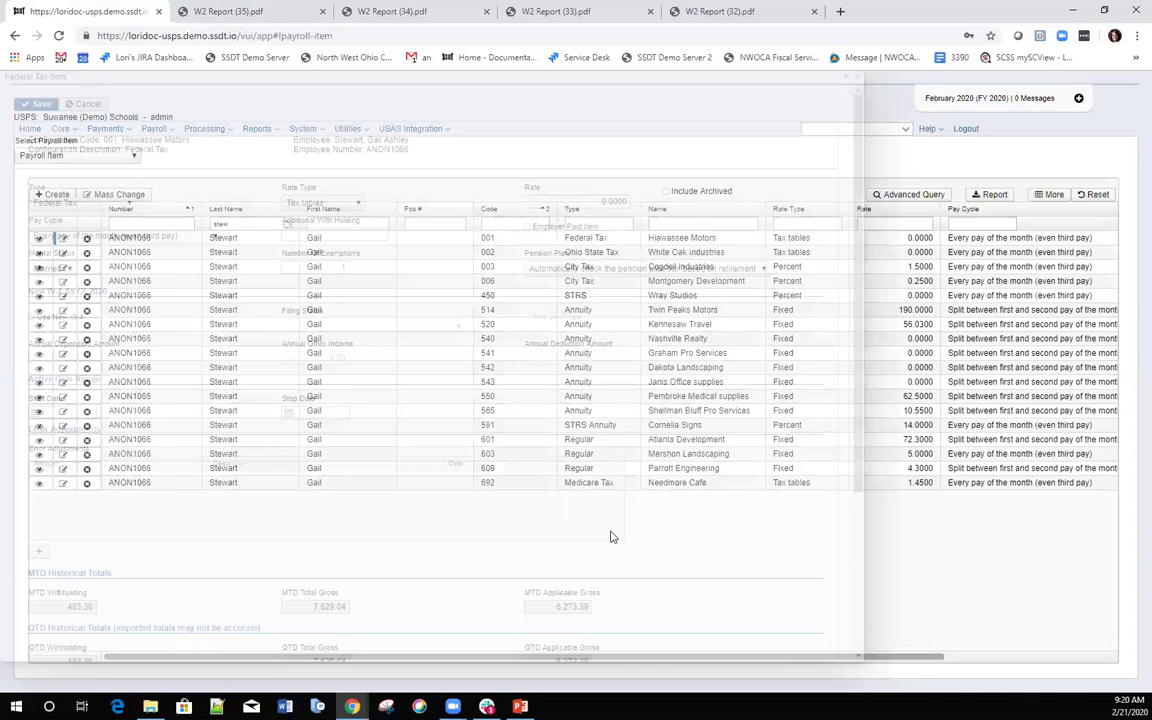
scroll(618, 530, "down", 3)
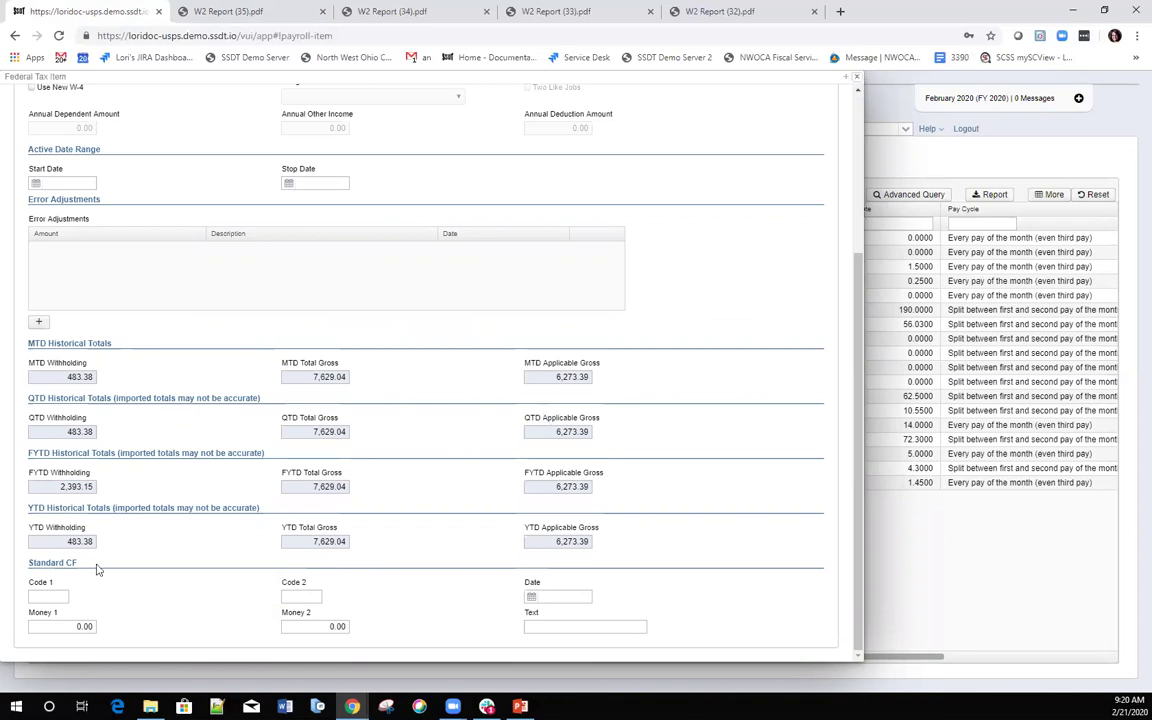
key("Escape")
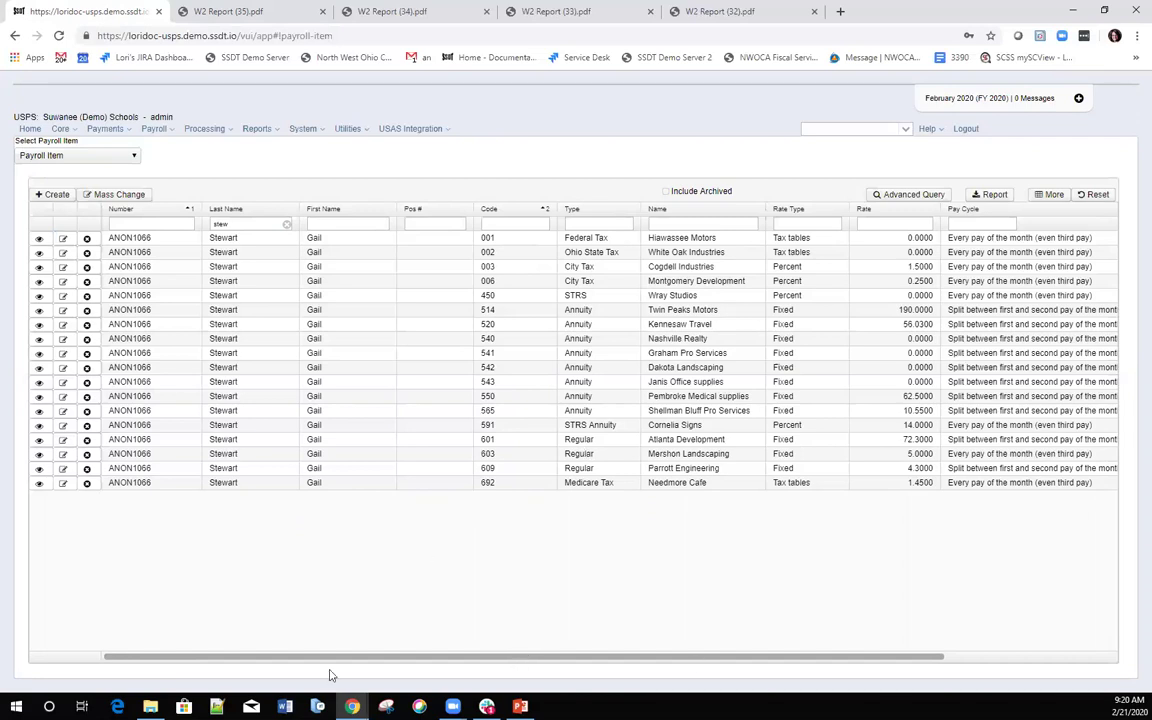
Create another adjustment record in the core Adjustments, choosing the same employee and the Federal Tax, Code 001 payroll item.
left_click(62, 129)
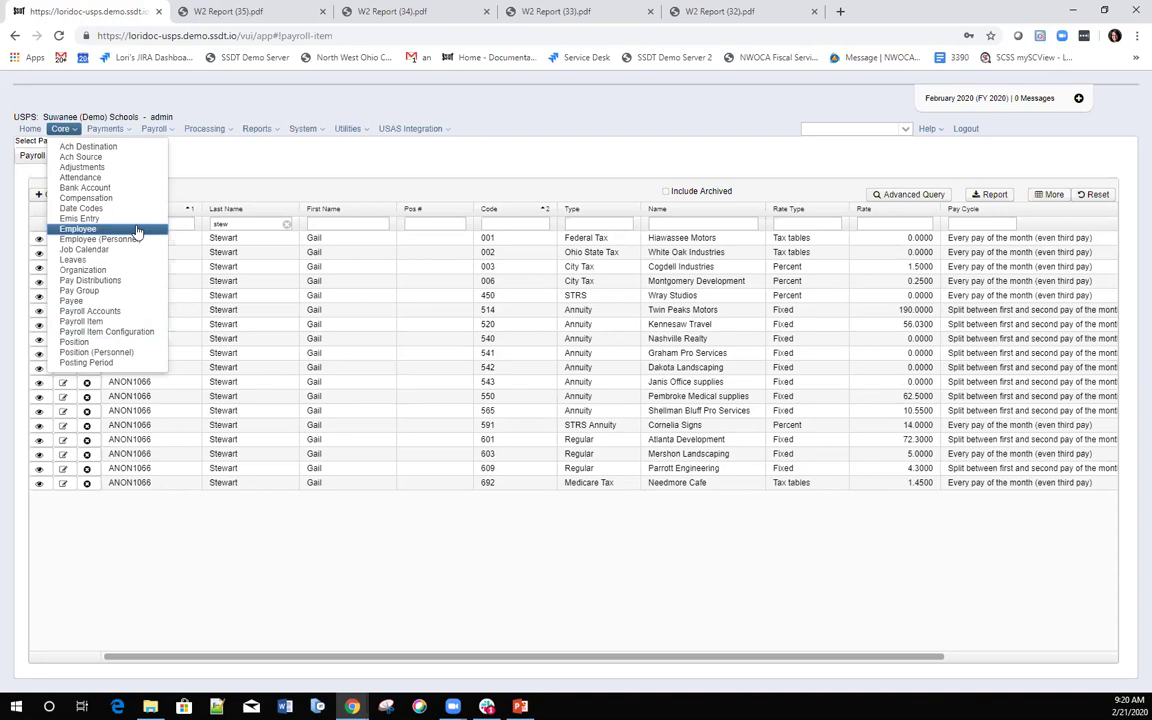
left_click(102, 168)
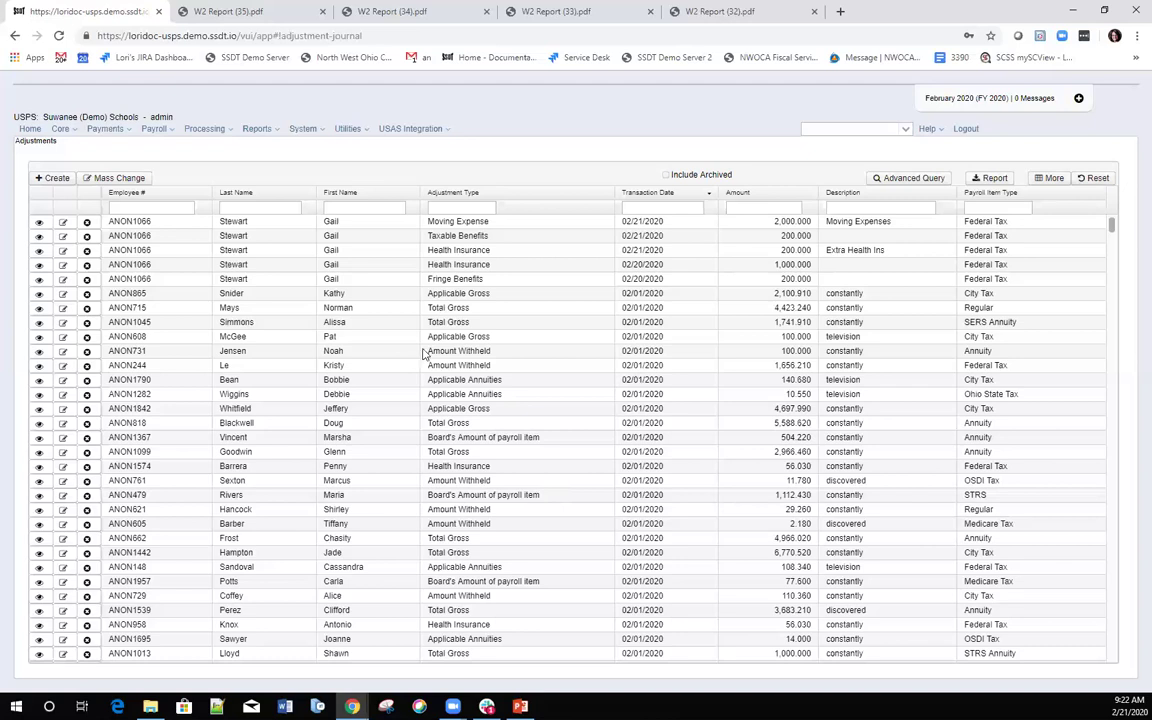
left_click(51, 179)
left_click(135, 162)
type("ste")
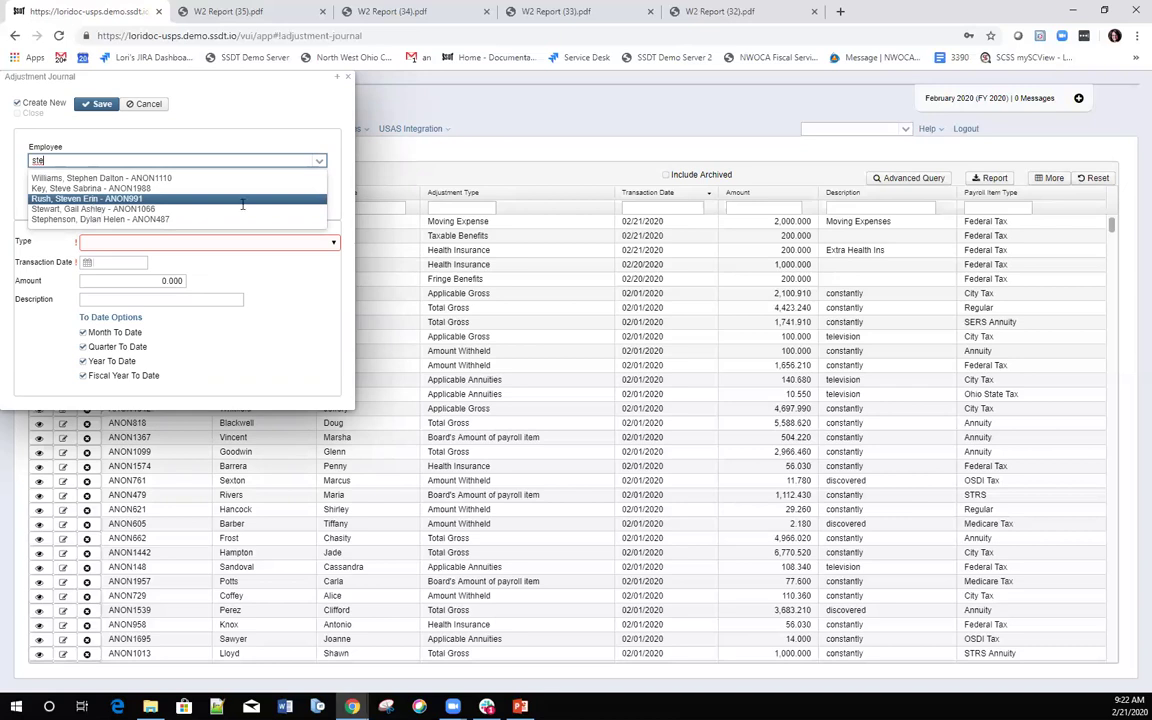
left_click(315, 208)
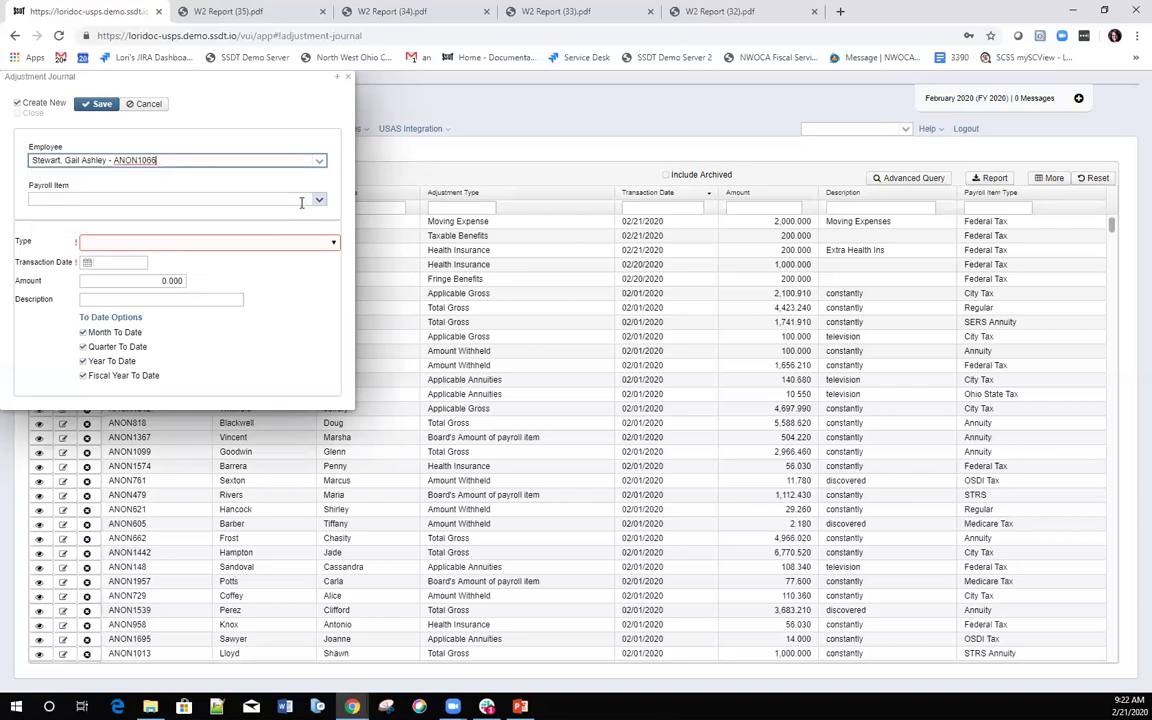
left_click(55, 208)
left_click(83, 228)
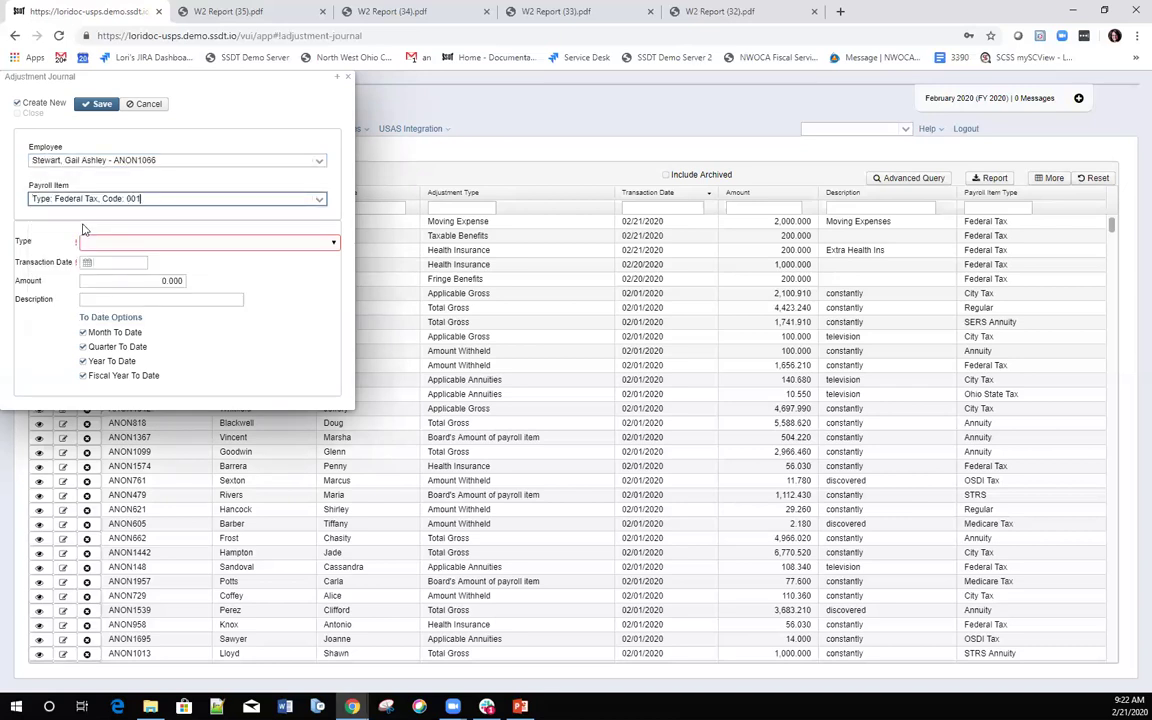
Set the adjustment to type Life Insurance, transaction date 2/20/20 and amount 100, save it, and close the form.
left_click(332, 246)
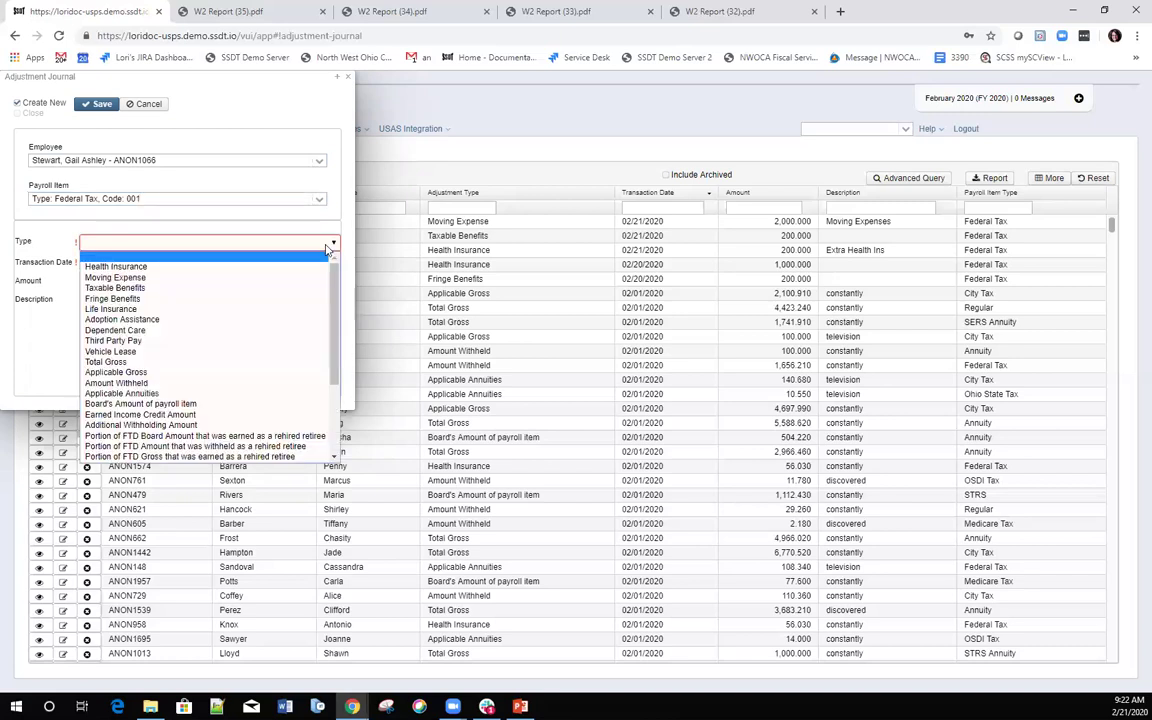
left_click(120, 310)
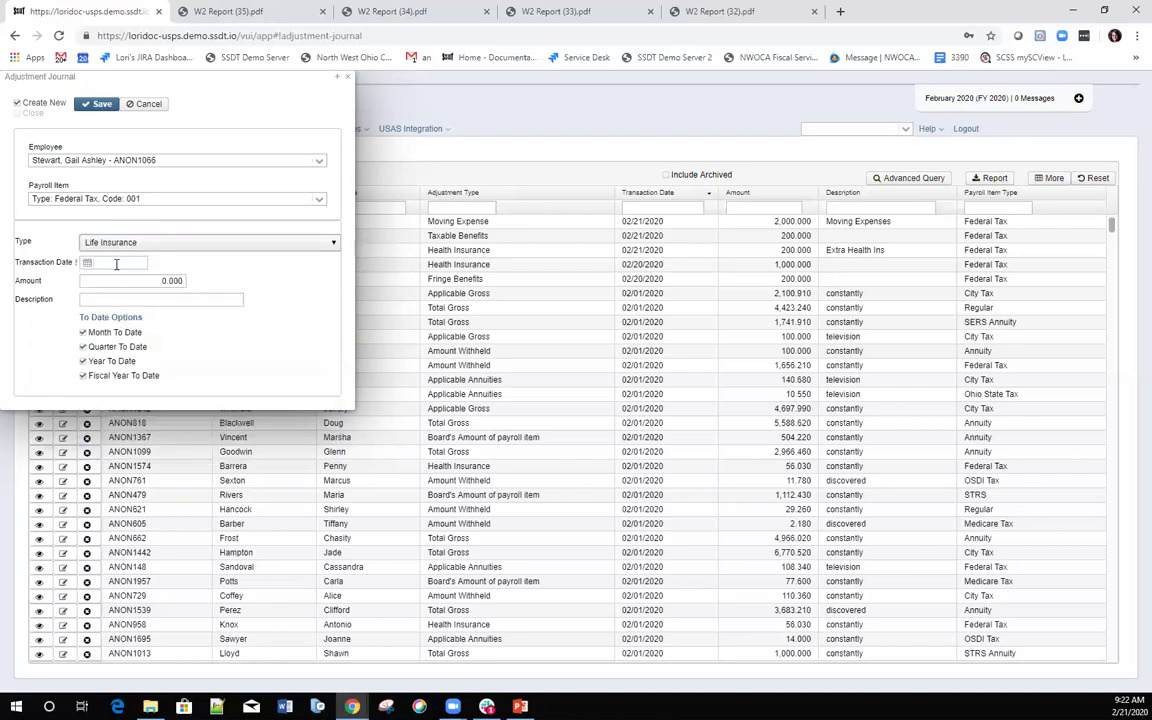
left_click(116, 264)
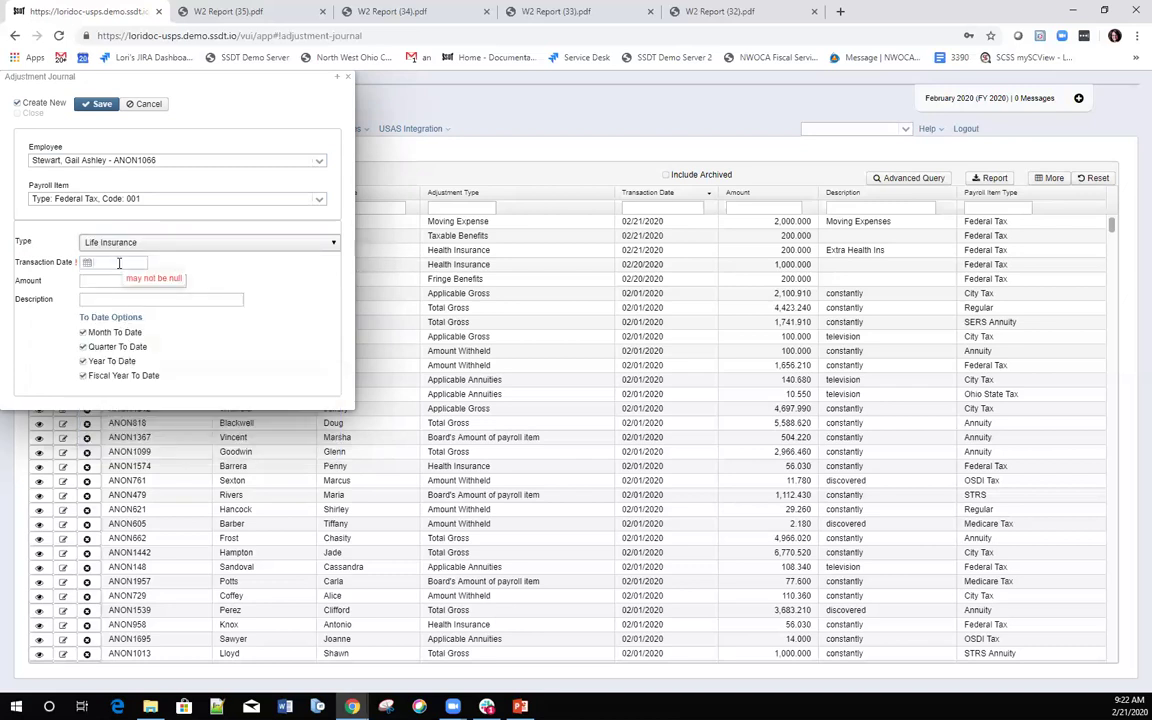
type("2/20/20")
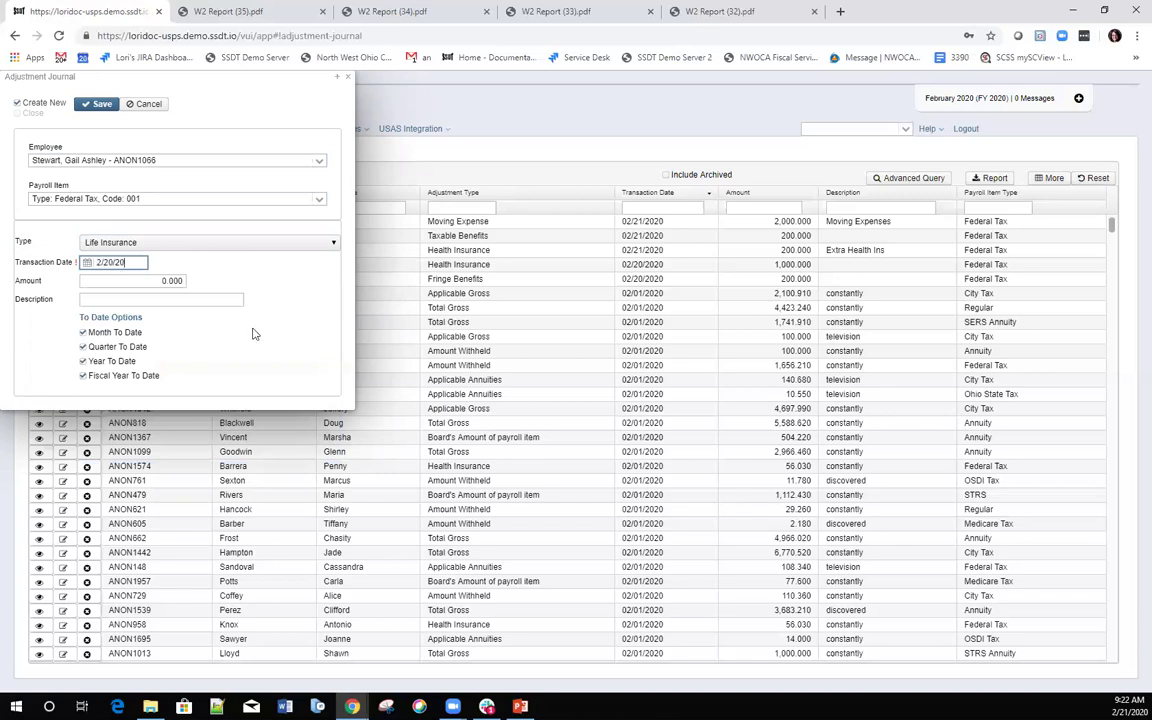
key("Tab")
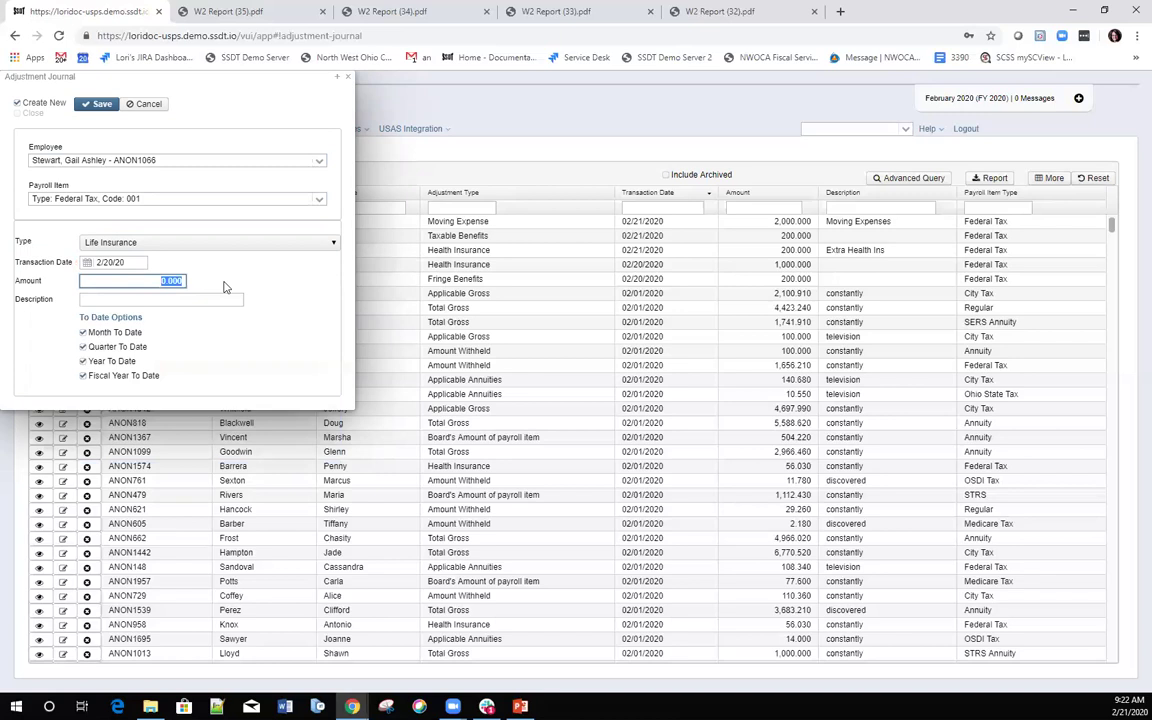
type("100")
left_click(98, 104)
left_click(338, 77)
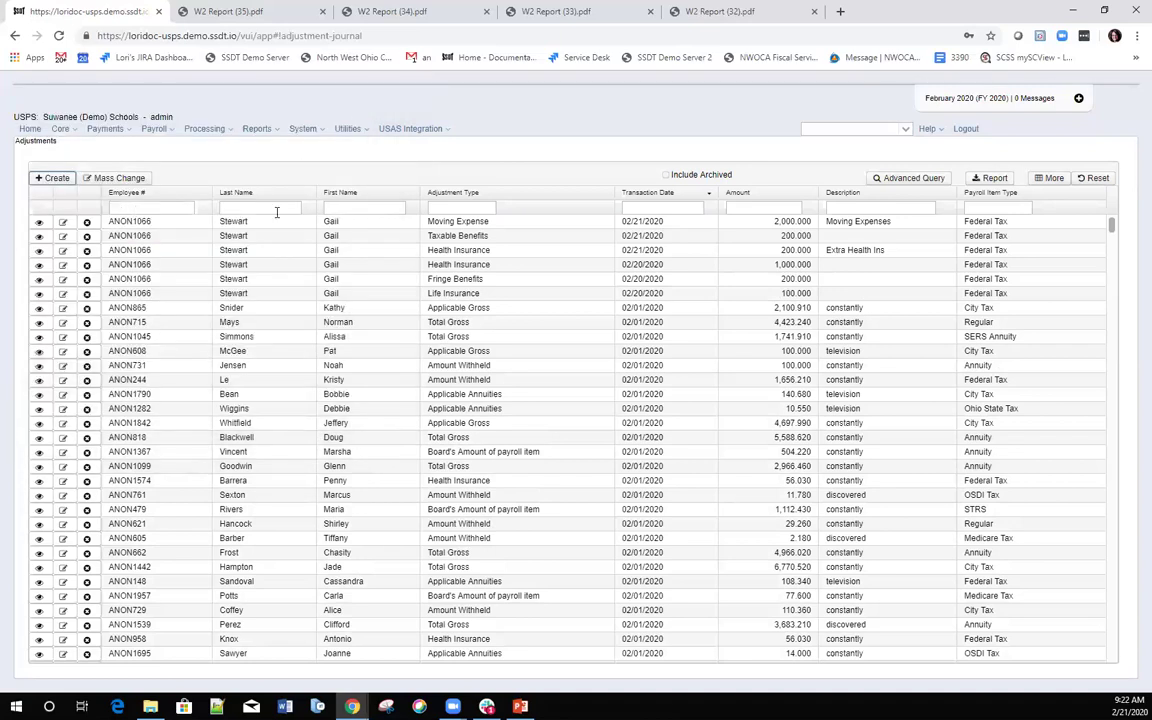
Filter the Adjustments list by the employee's last name.
left_click(270, 207)
type("s")
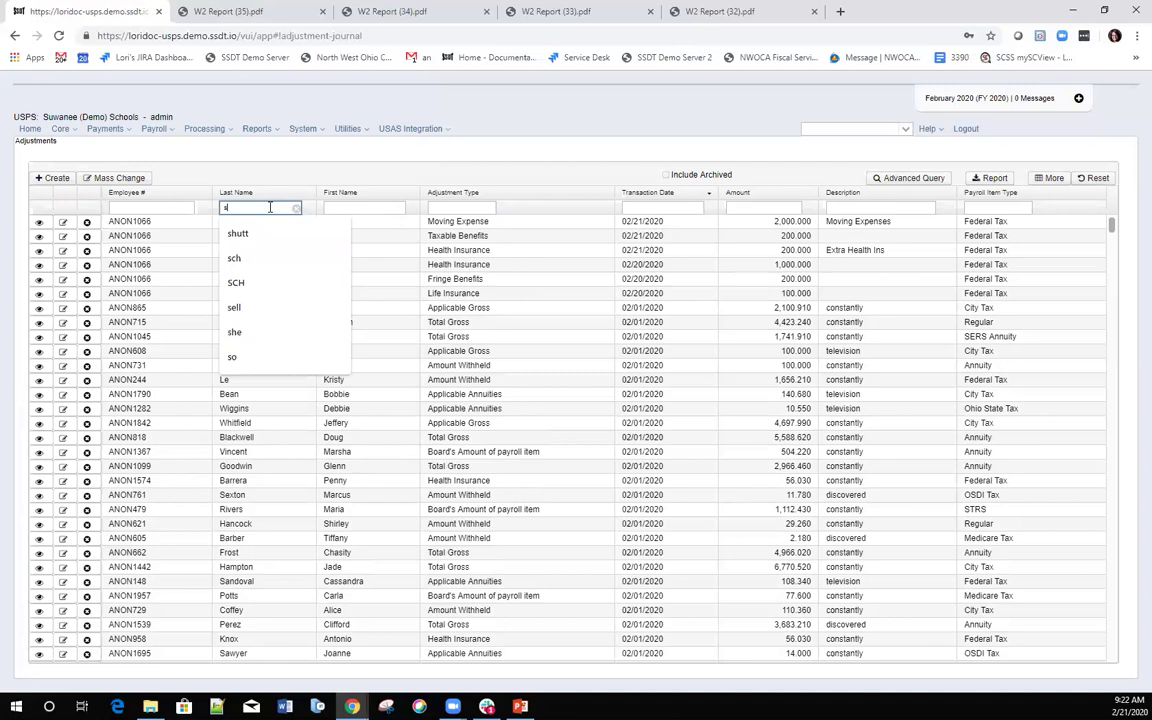
type("te")
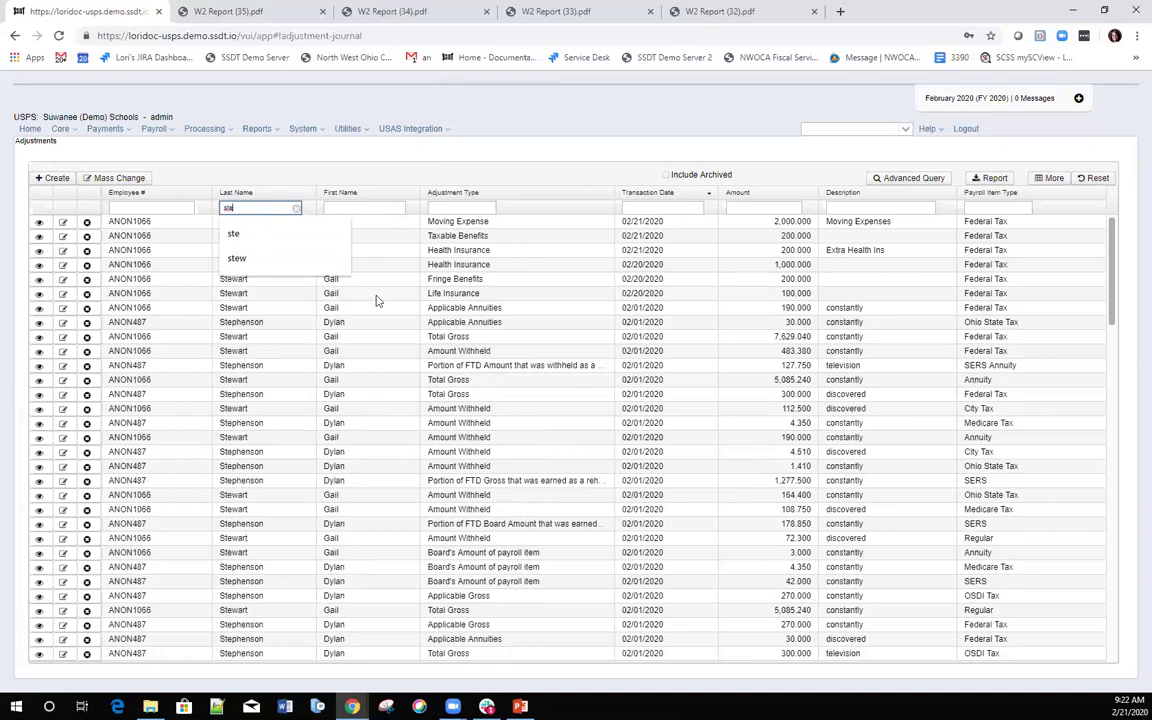
type("w")
Open the W2 Report and Submission for 2020 and add only the adjusted employee to the selected employees.
left_click(257, 128)
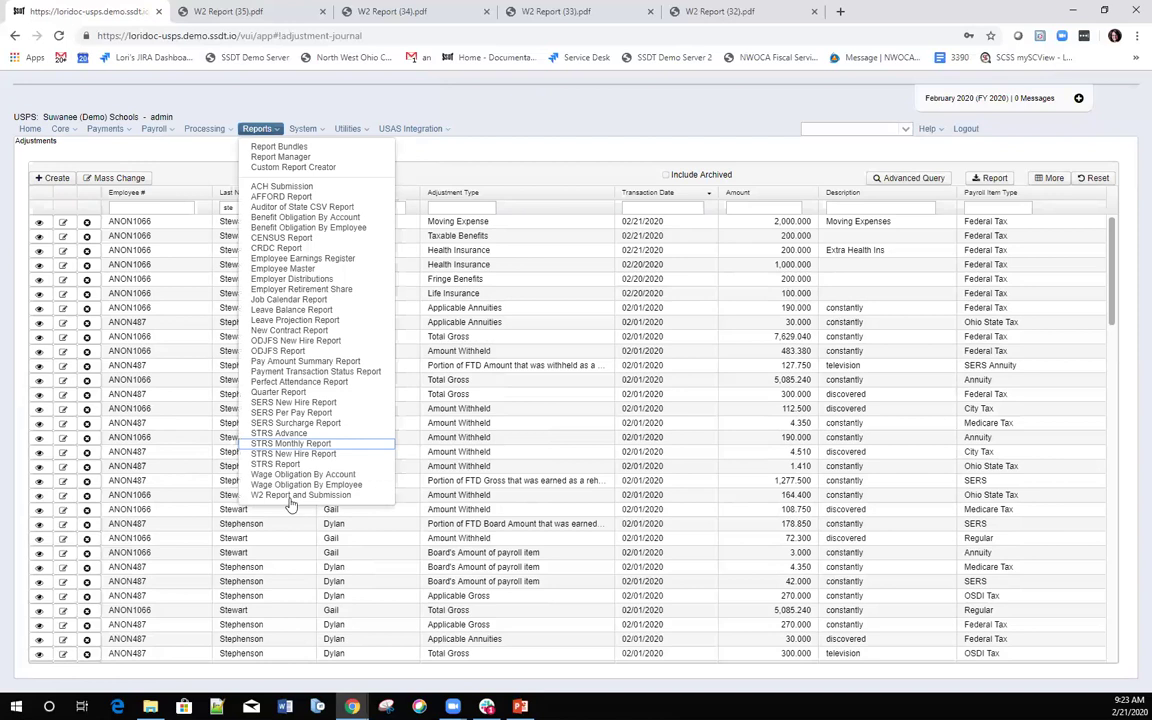
left_click(290, 503)
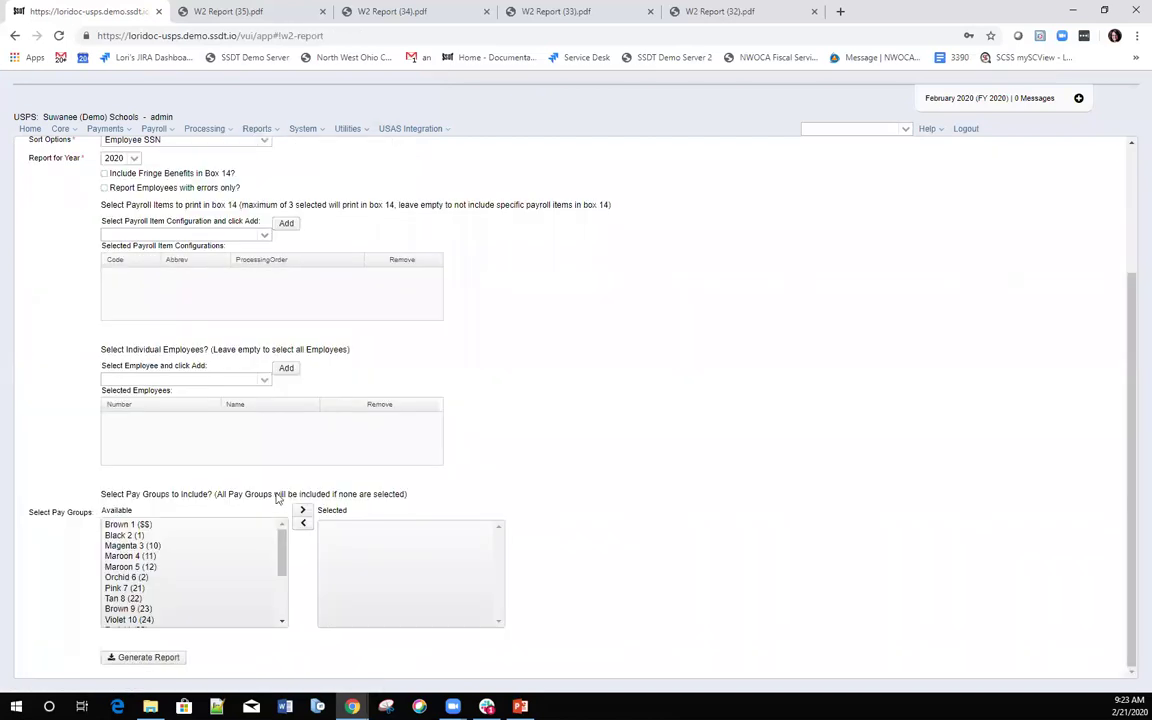
left_click(187, 381)
type("stew")
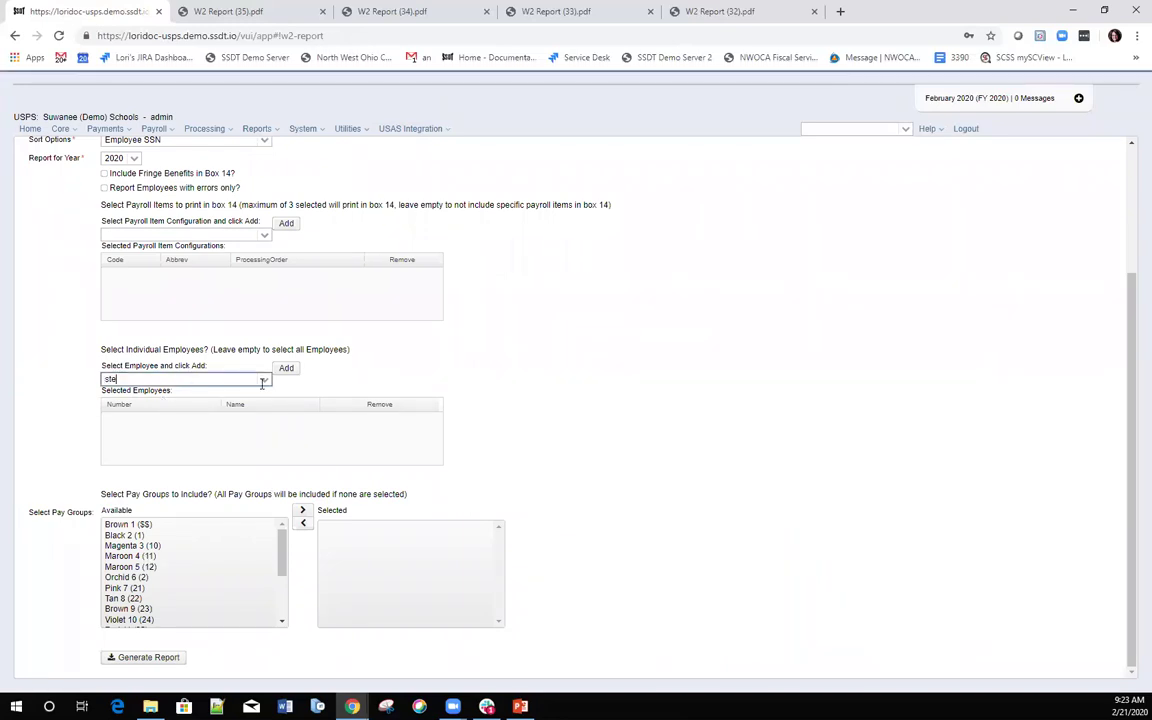
left_click(285, 369)
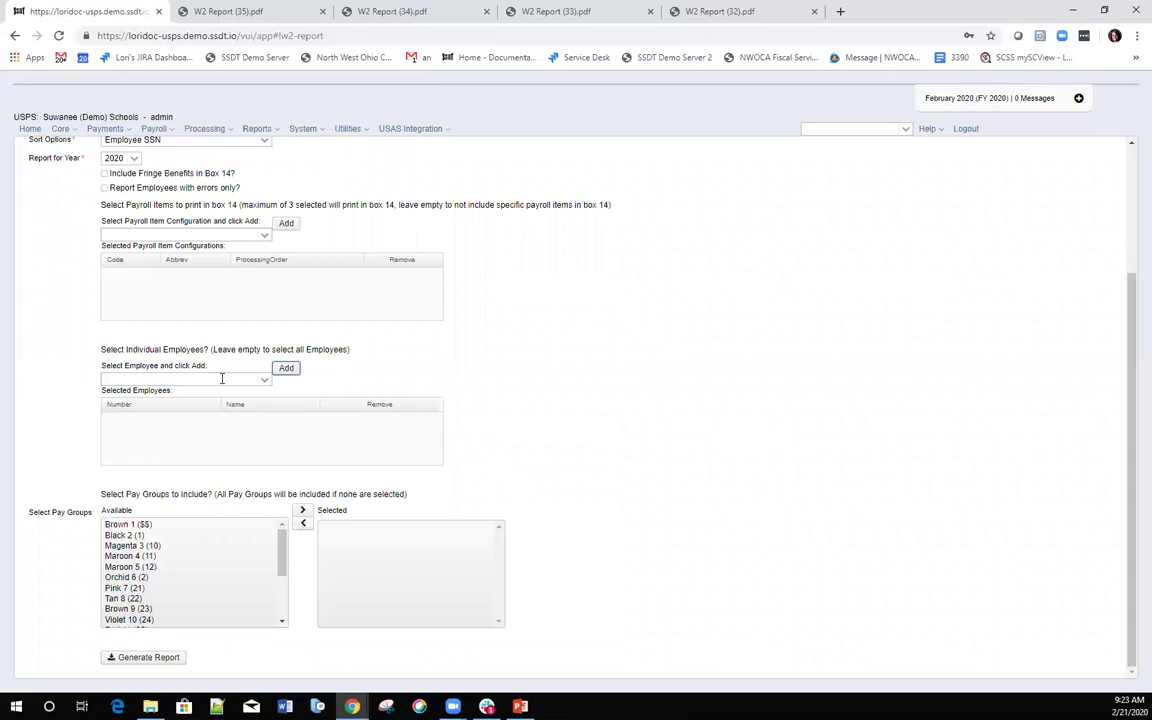
type("1")
left_click(180, 411)
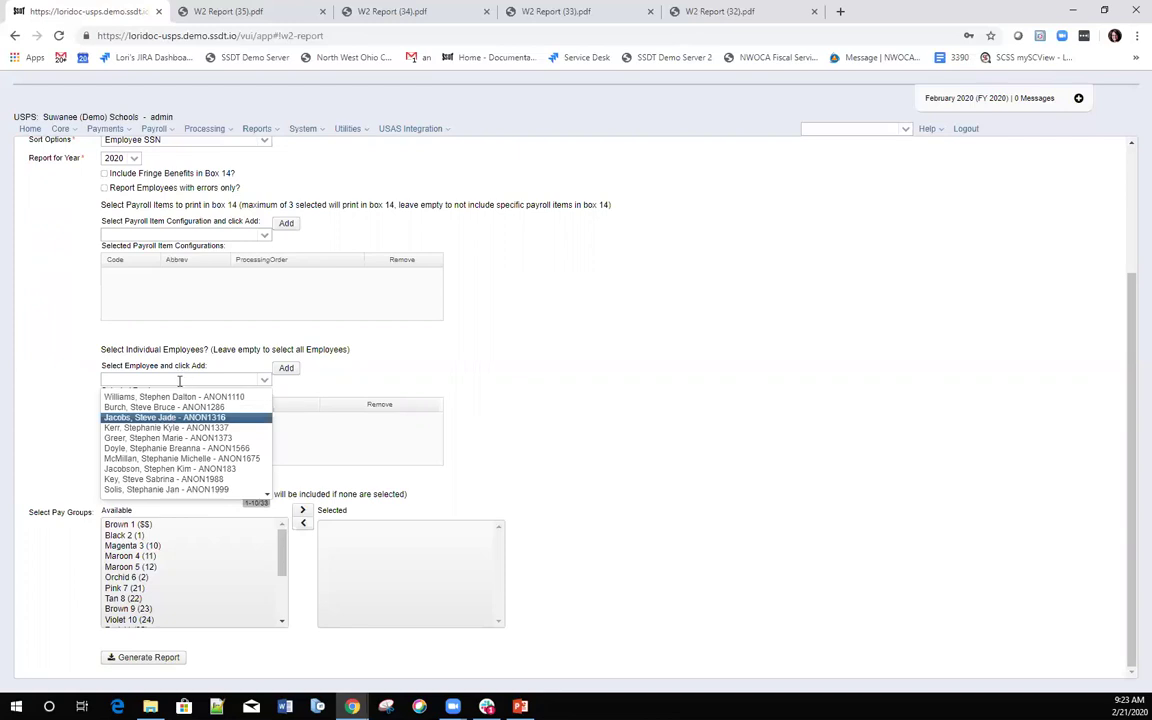
left_click(178, 380)
type("stew")
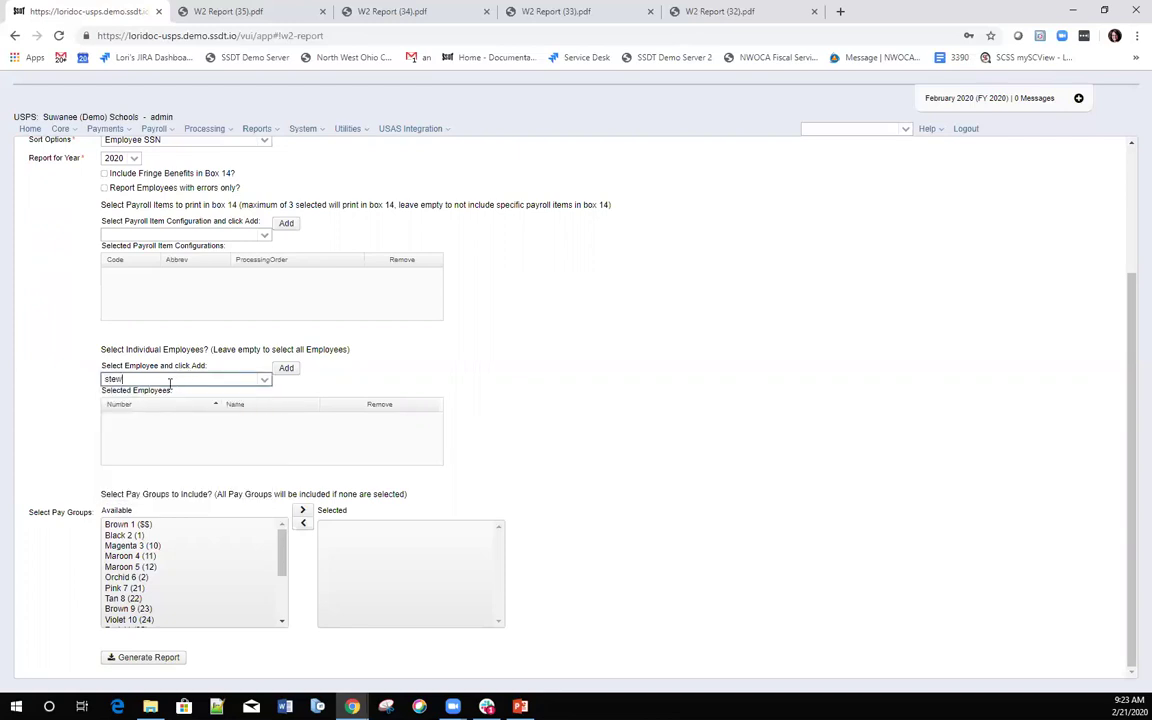
left_click(286, 368)
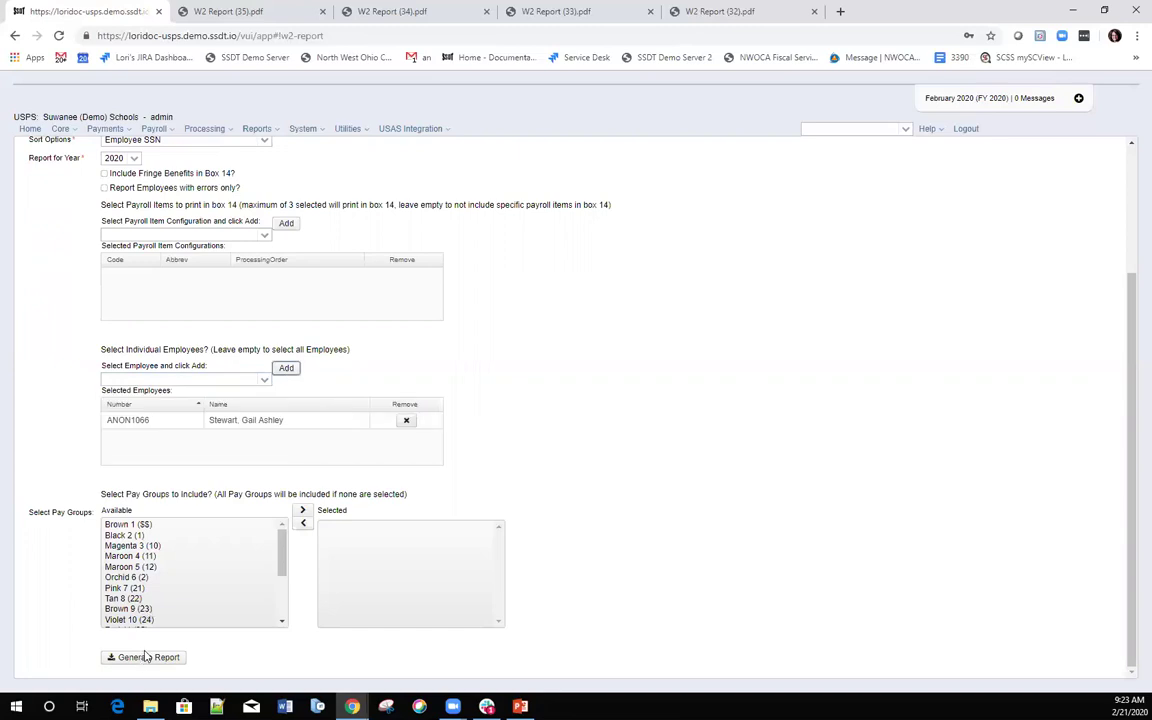
Generate the W2 report, save it as W2 Report (36), and view the Insurance line in the employee's Federal Tax section.
left_click(145, 657)
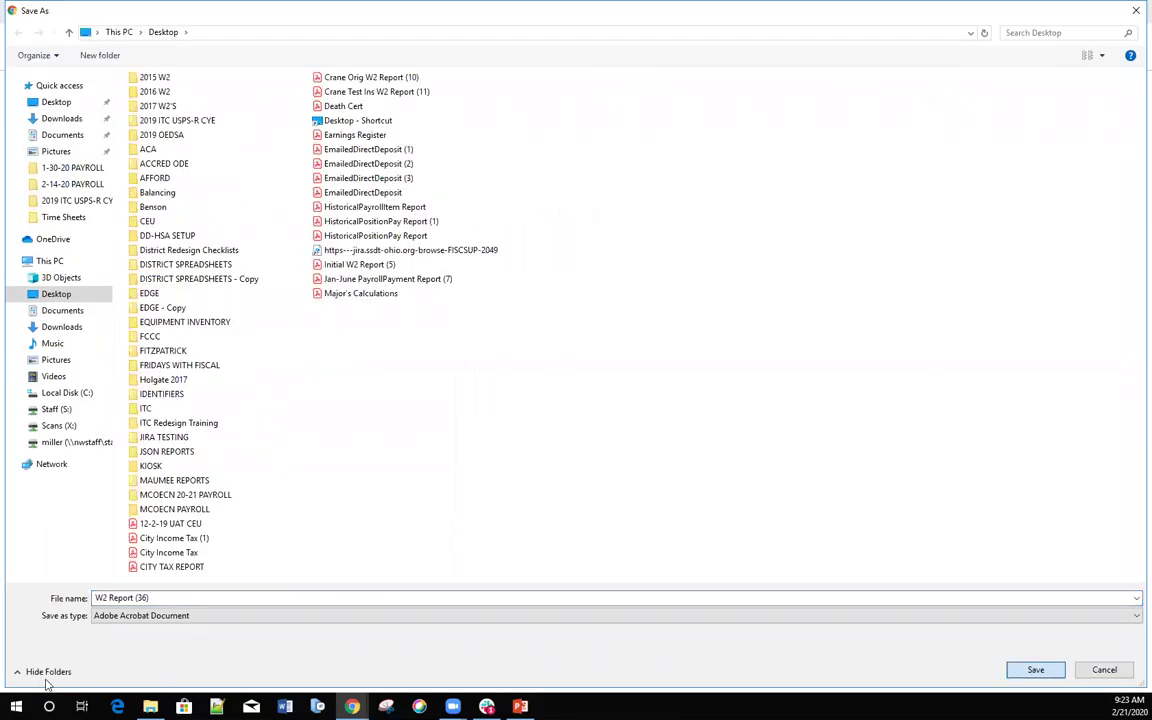
key("Escape")
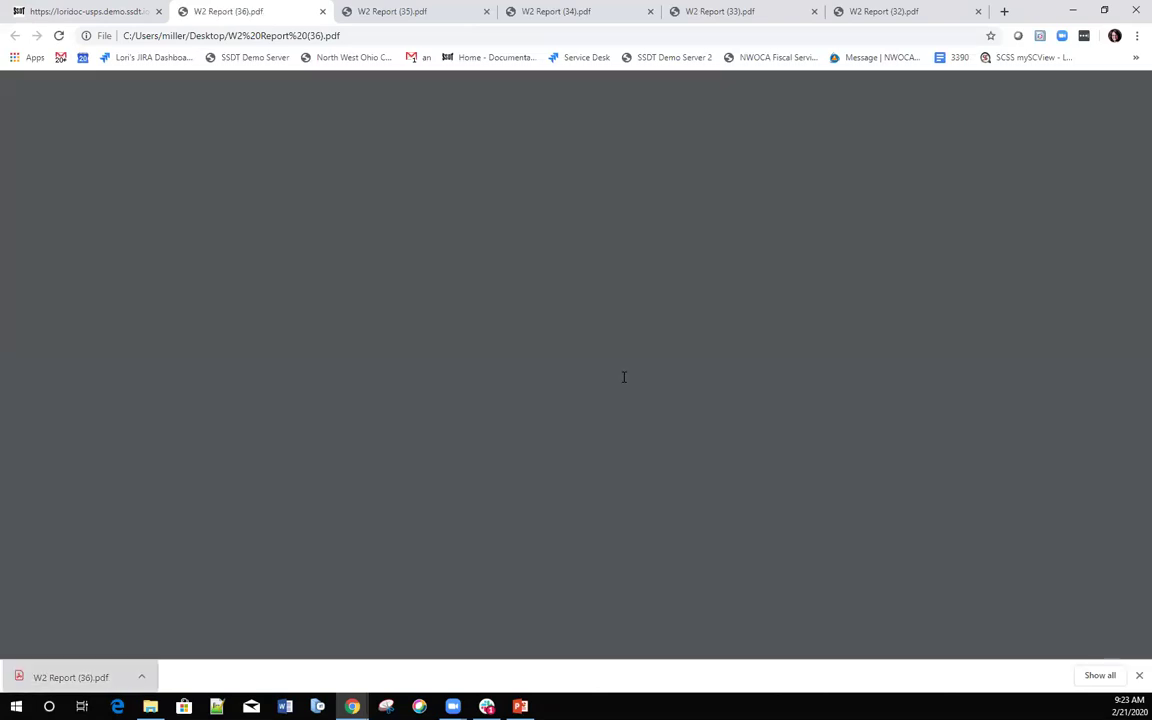
scroll(623, 377, "down", 6)
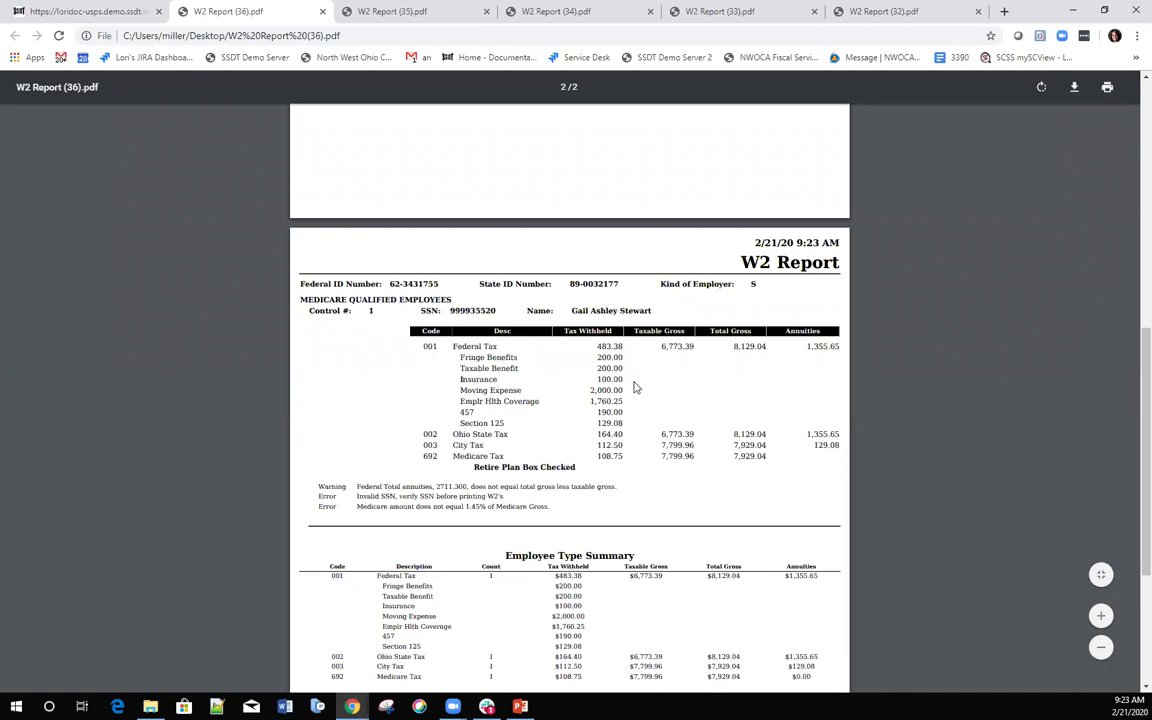
triple_click(633, 384)
Filter the core Payroll Item records by the employee's last name and check the Federal Tax item's historical totals for the life insurance amount.
key("ctrl+shift+Tab")
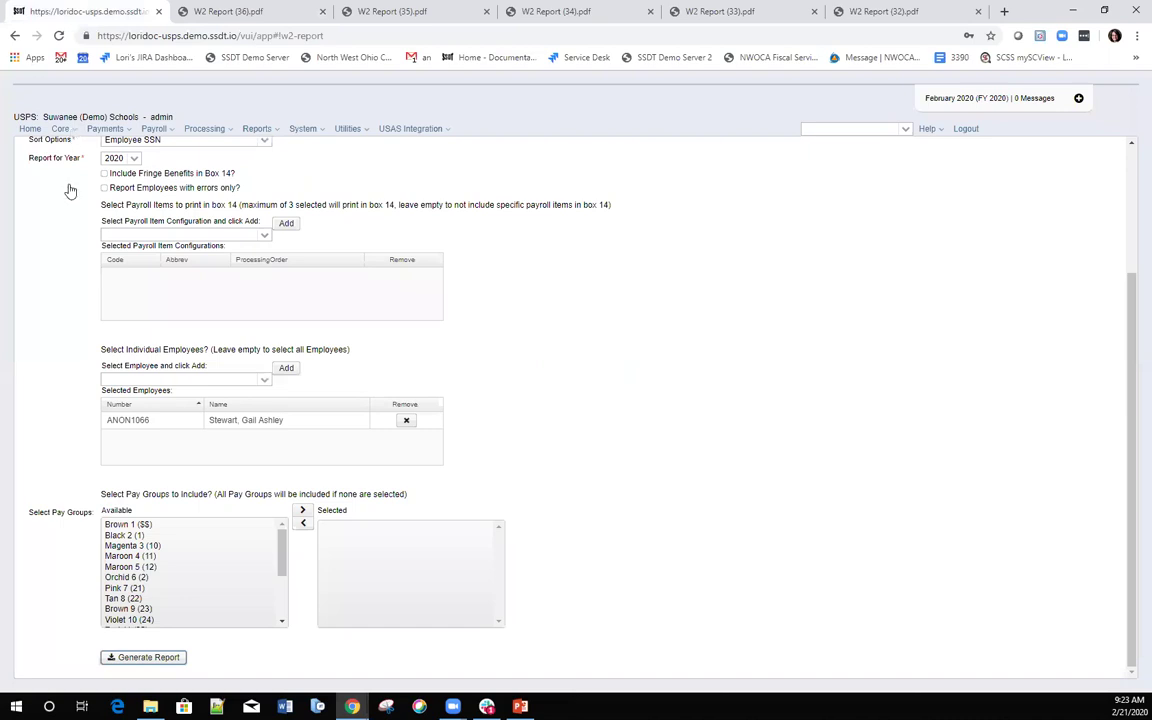
left_click(61, 128)
left_click(71, 324)
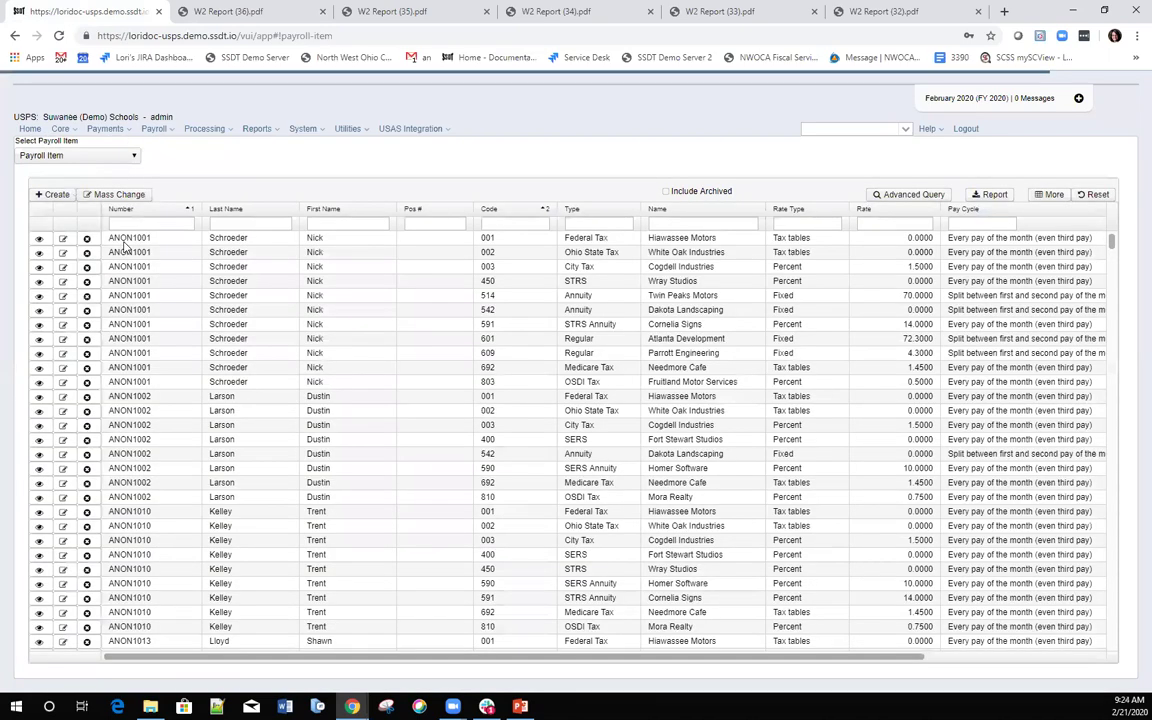
left_click(230, 224)
type("s")
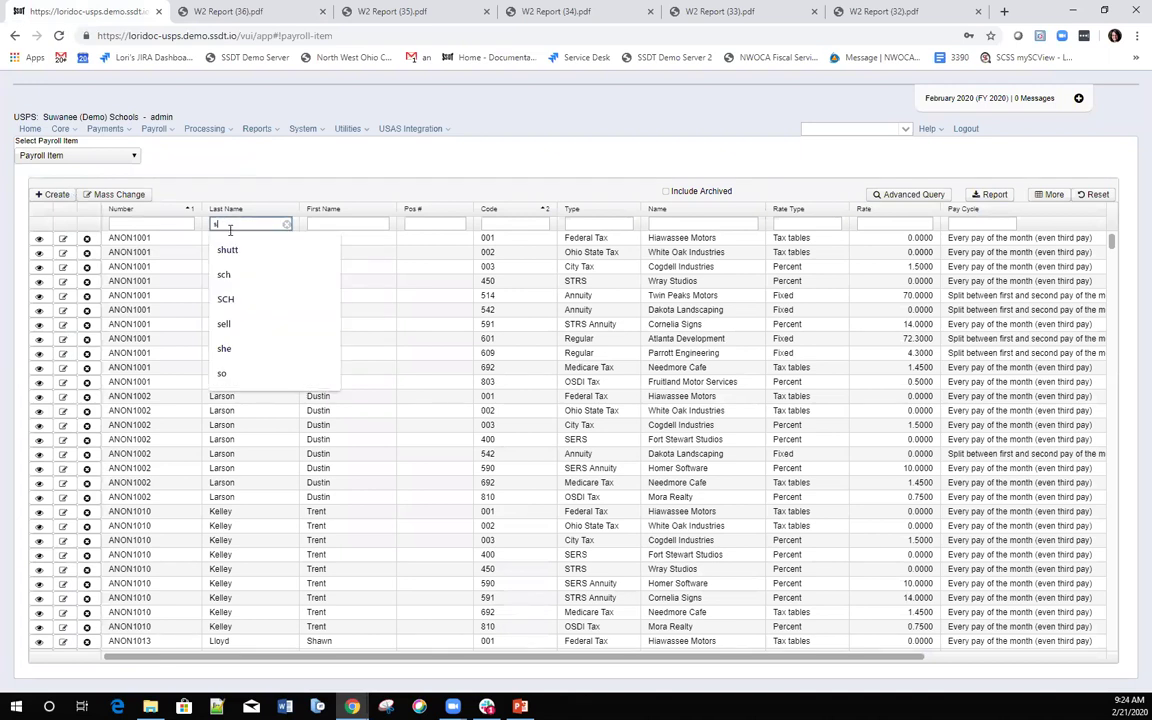
type("te")
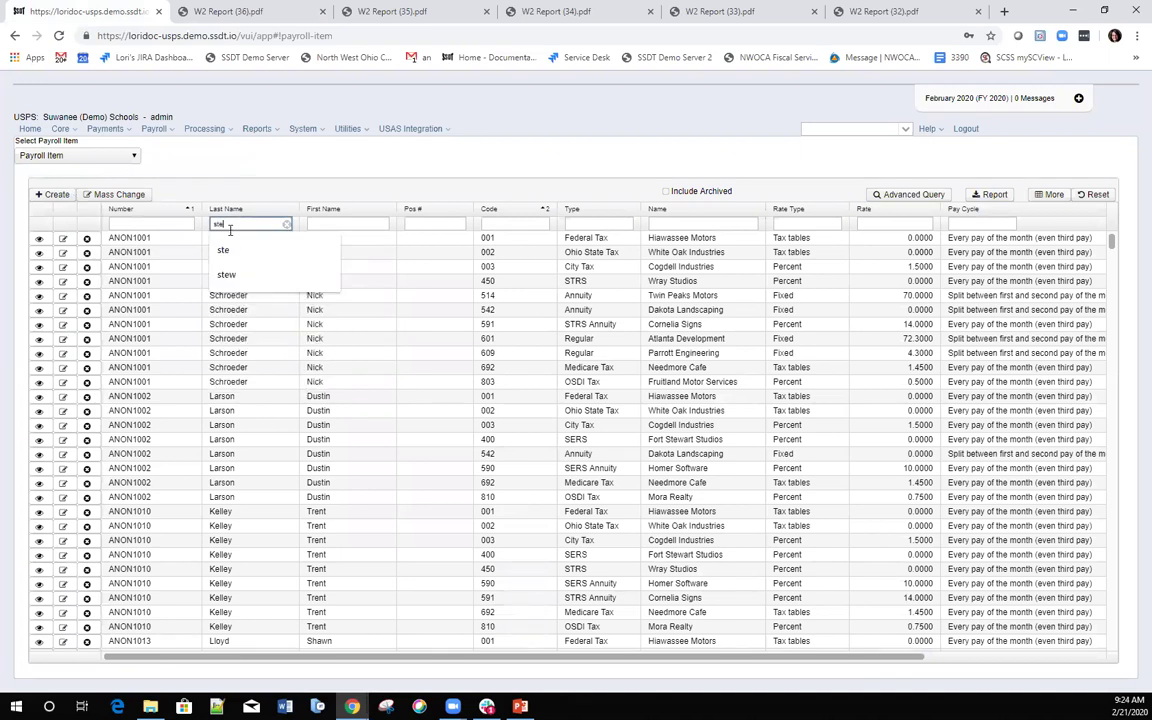
left_click(63, 241)
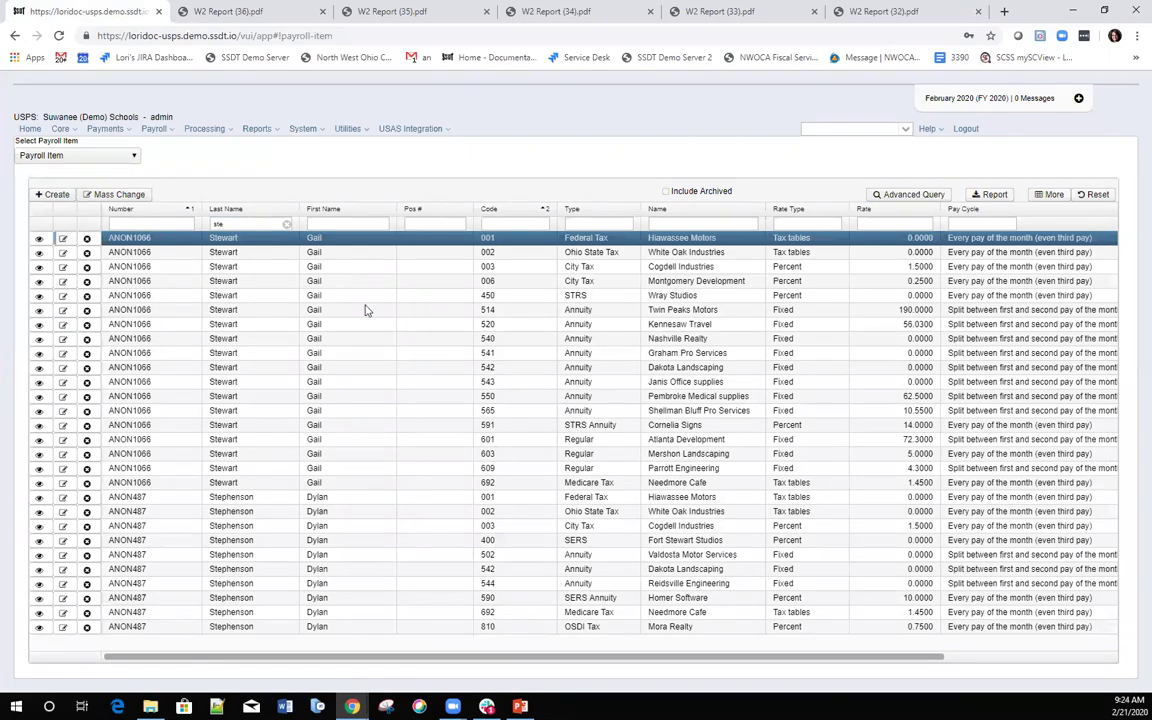
scroll(498, 397, "down", 3)
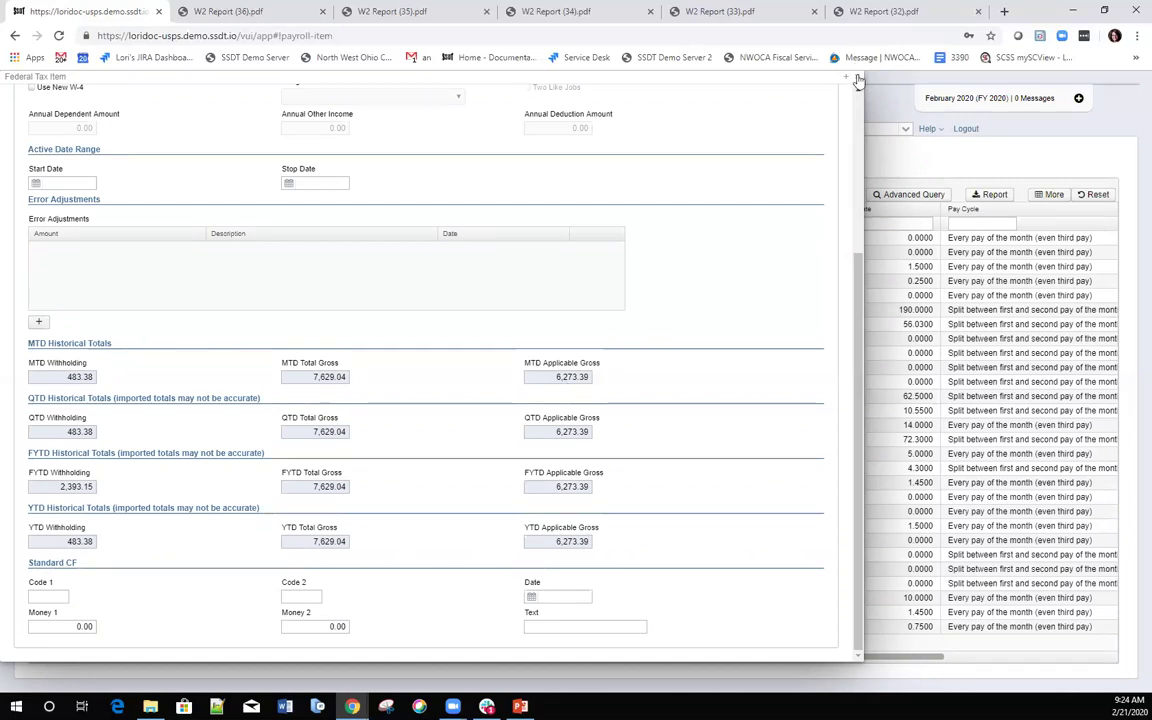
scroll(160, 215, "up", 10)
key("Escape")
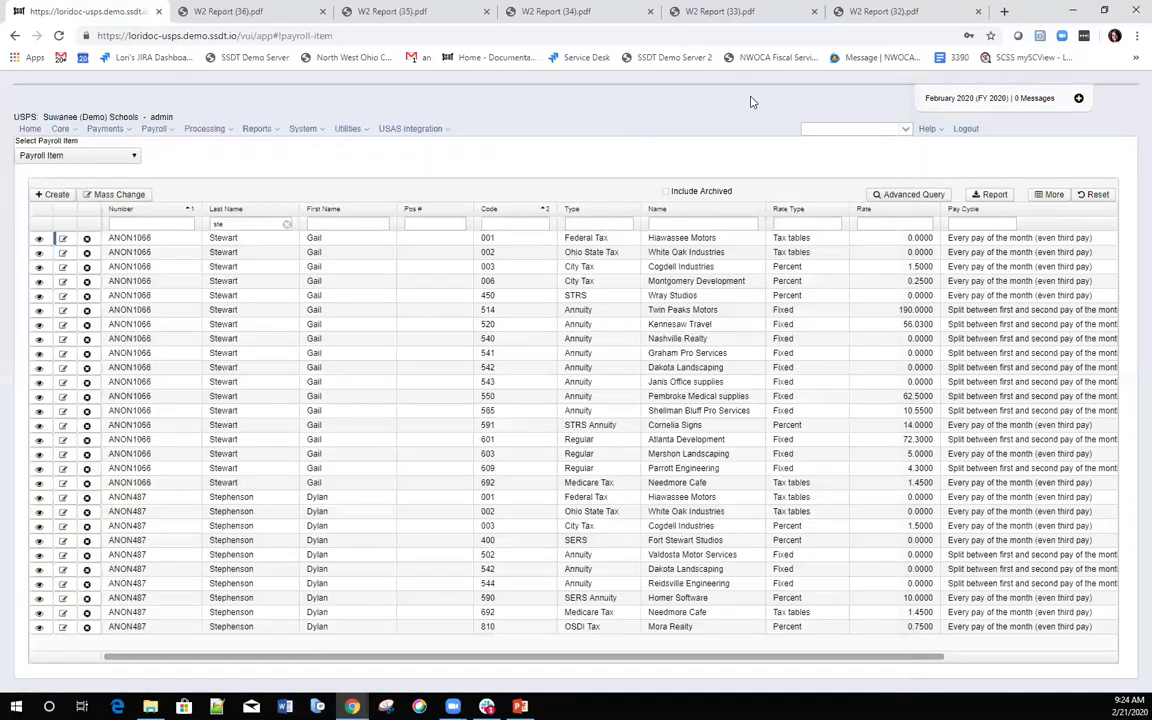
Check the historical totals of the same employee's Ohio State Tax item and close the record.
left_click(63, 253)
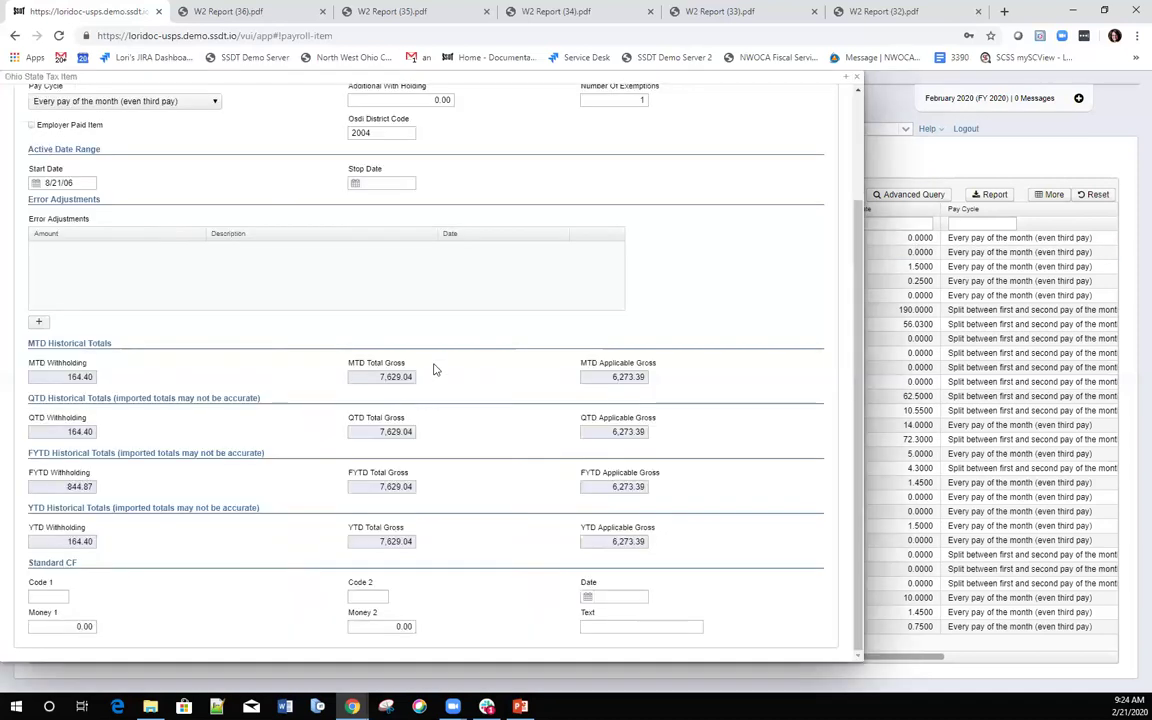
left_click(856, 78)
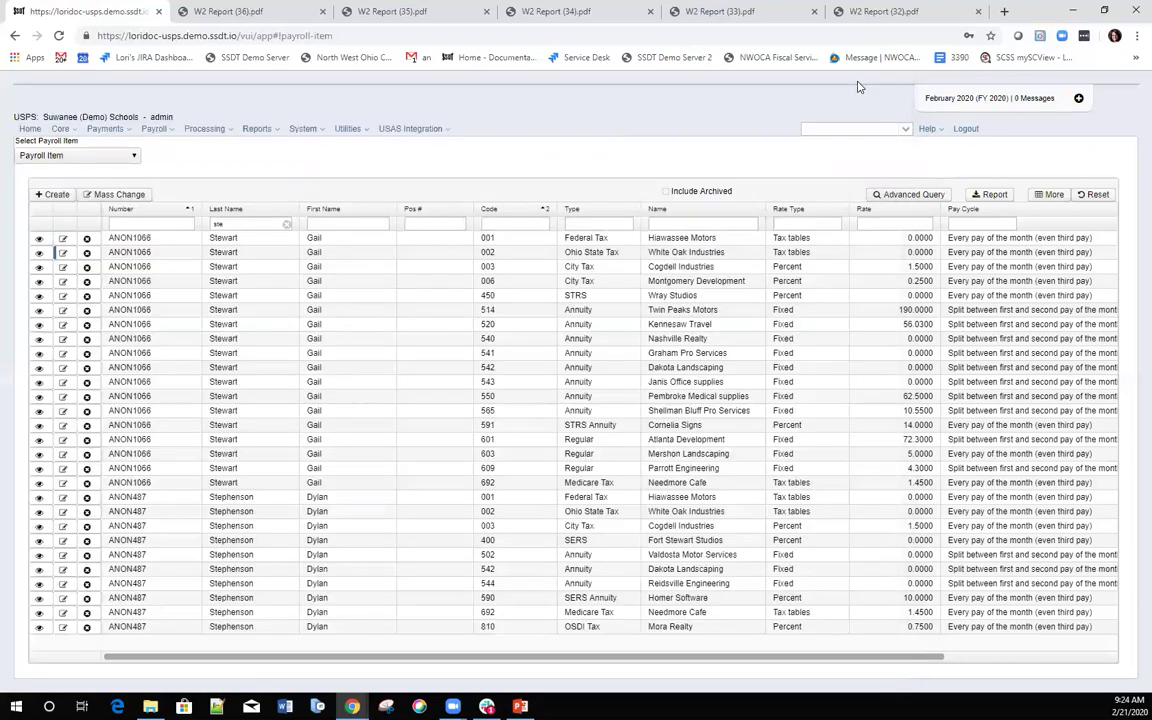
key("F11")
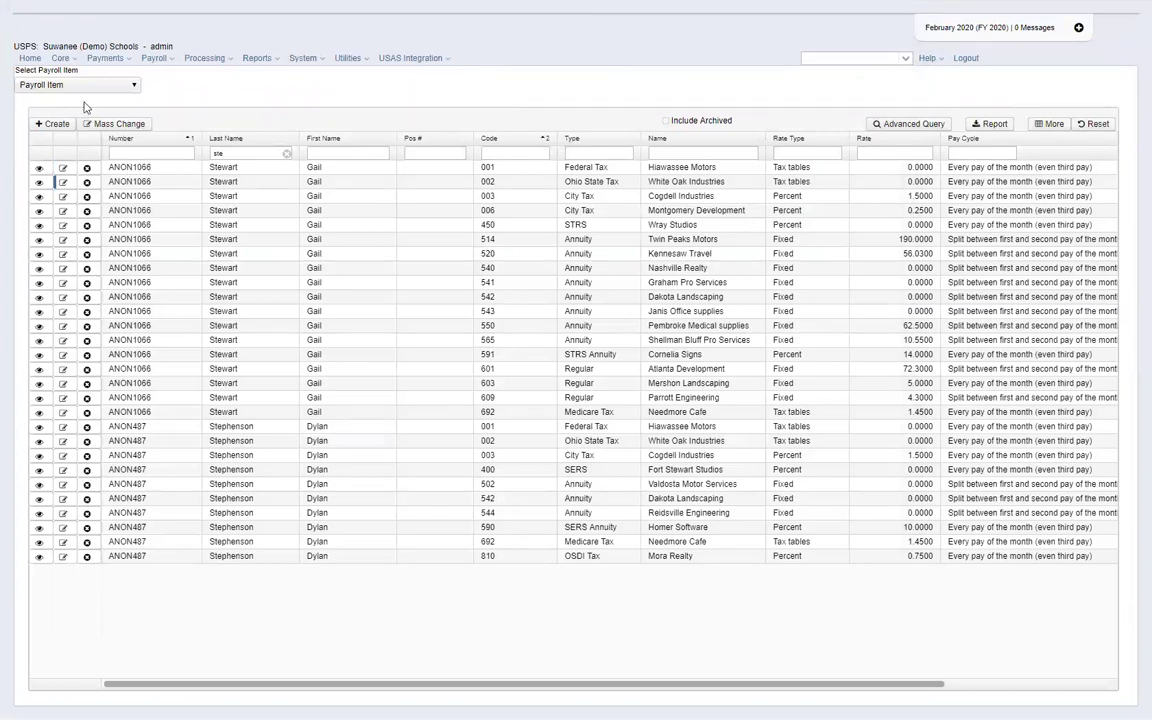
Review the adjustment types offered for a new record in the core Adjustments, and close the form without saving.
left_click(72, 62)
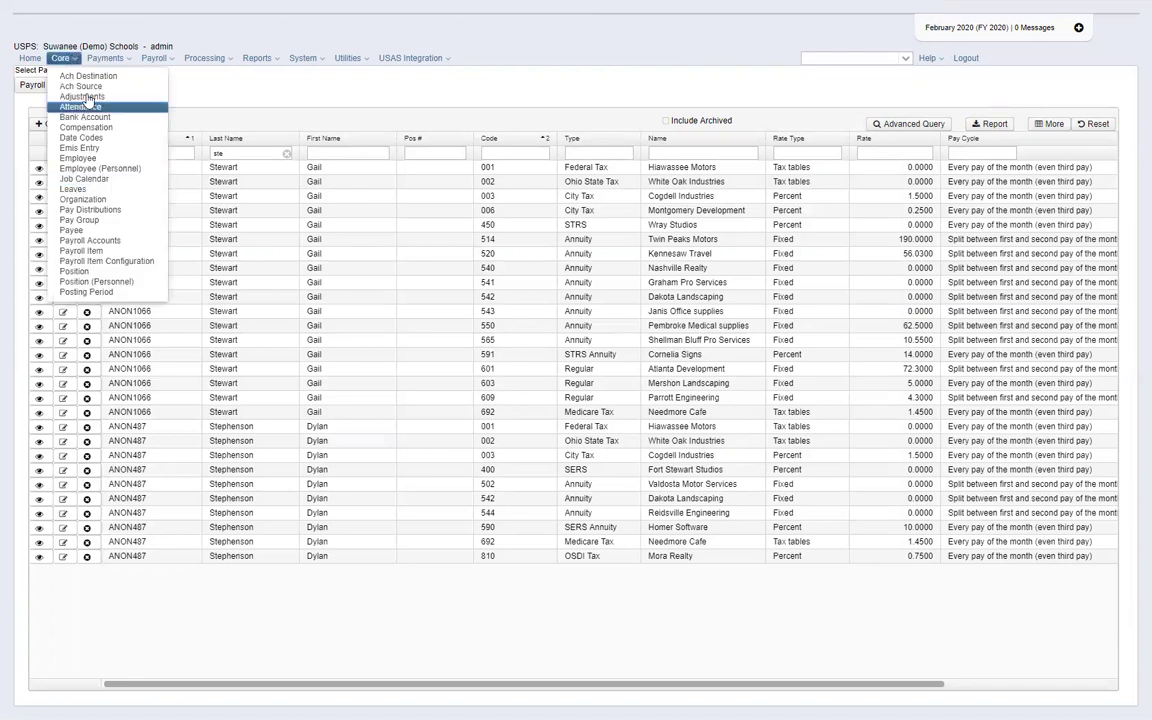
left_click(84, 95)
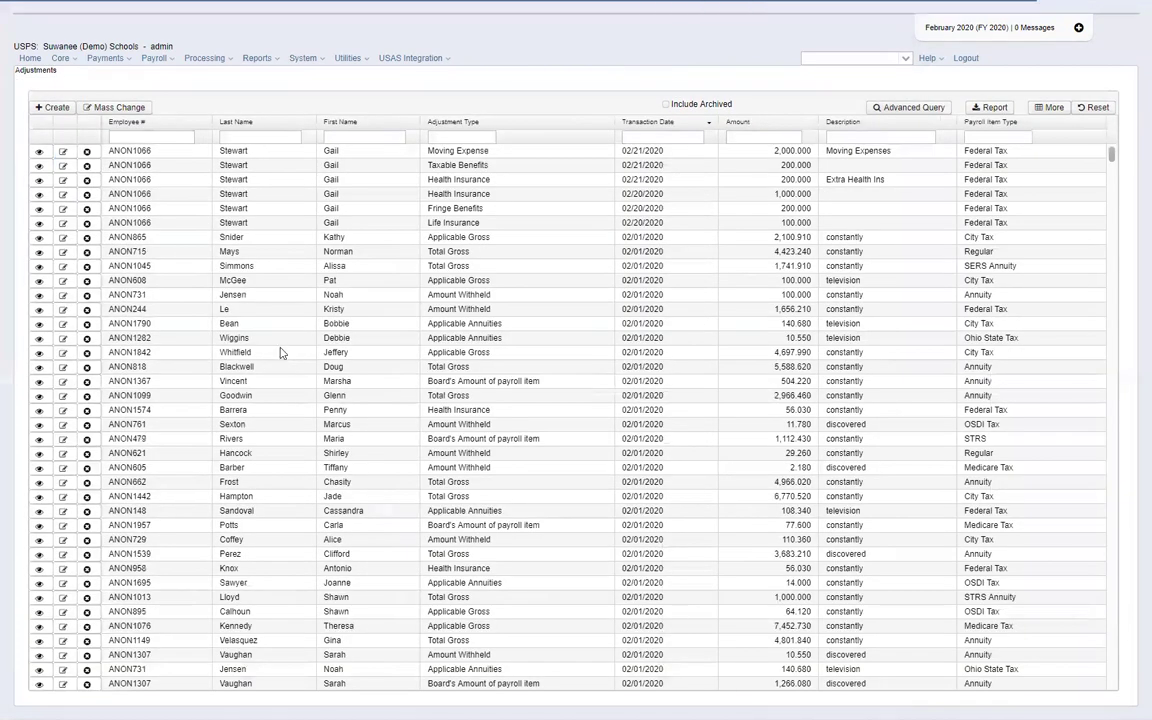
left_click(43, 108)
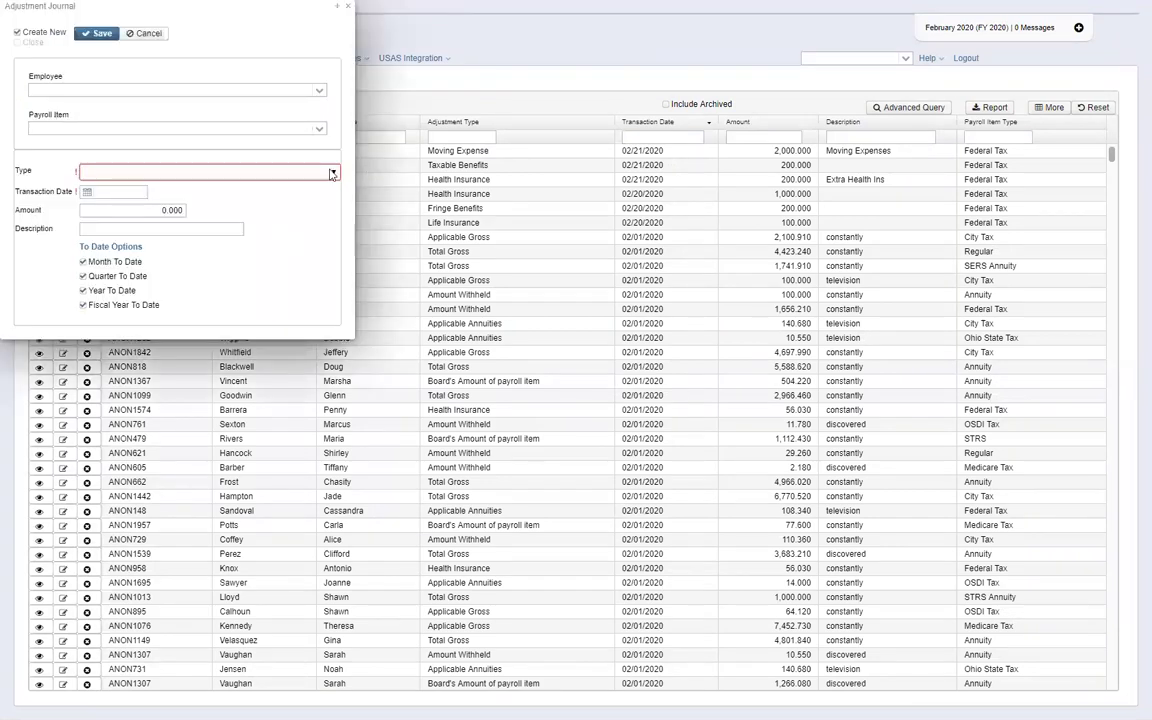
left_click(228, 173)
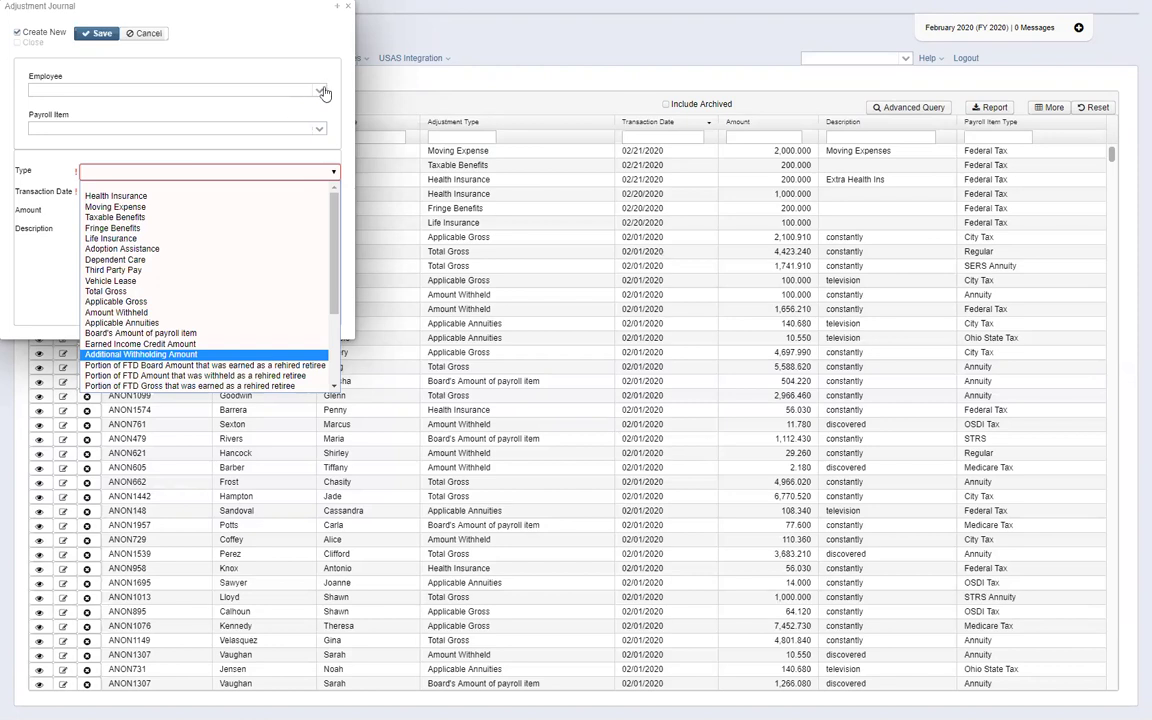
key("Escape")
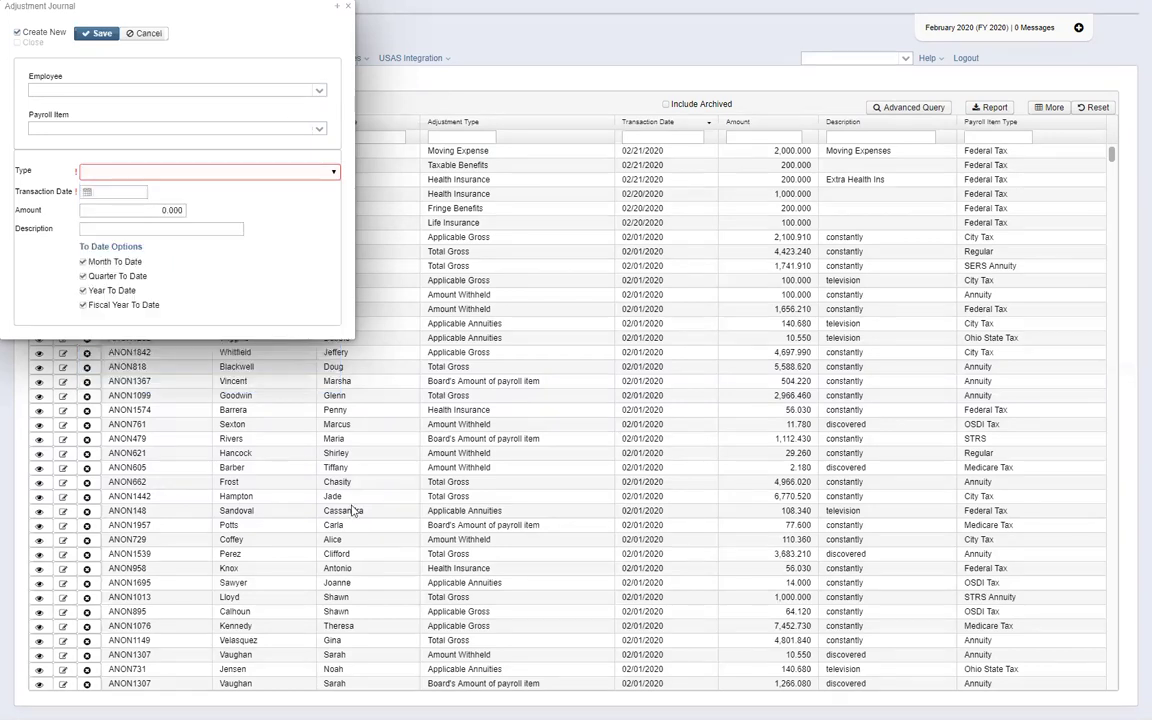
key("Escape")
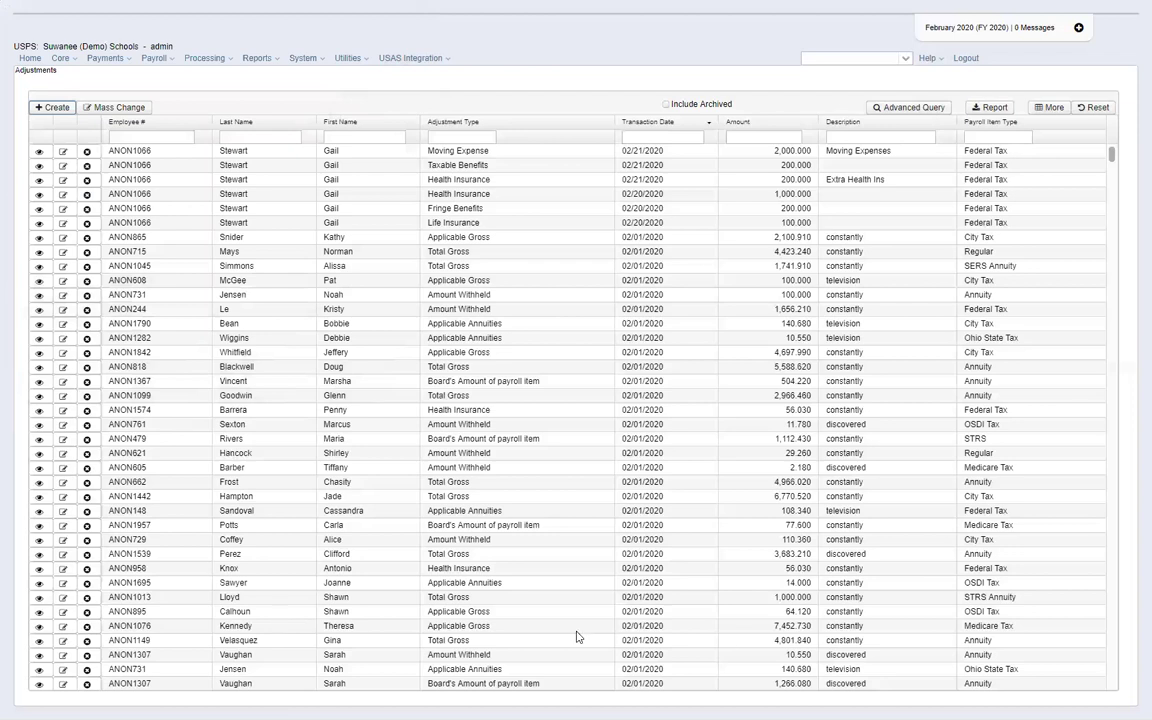
Start a new adjustment record, review the available adjustment types, and select the employee by last name.
left_click(50, 113)
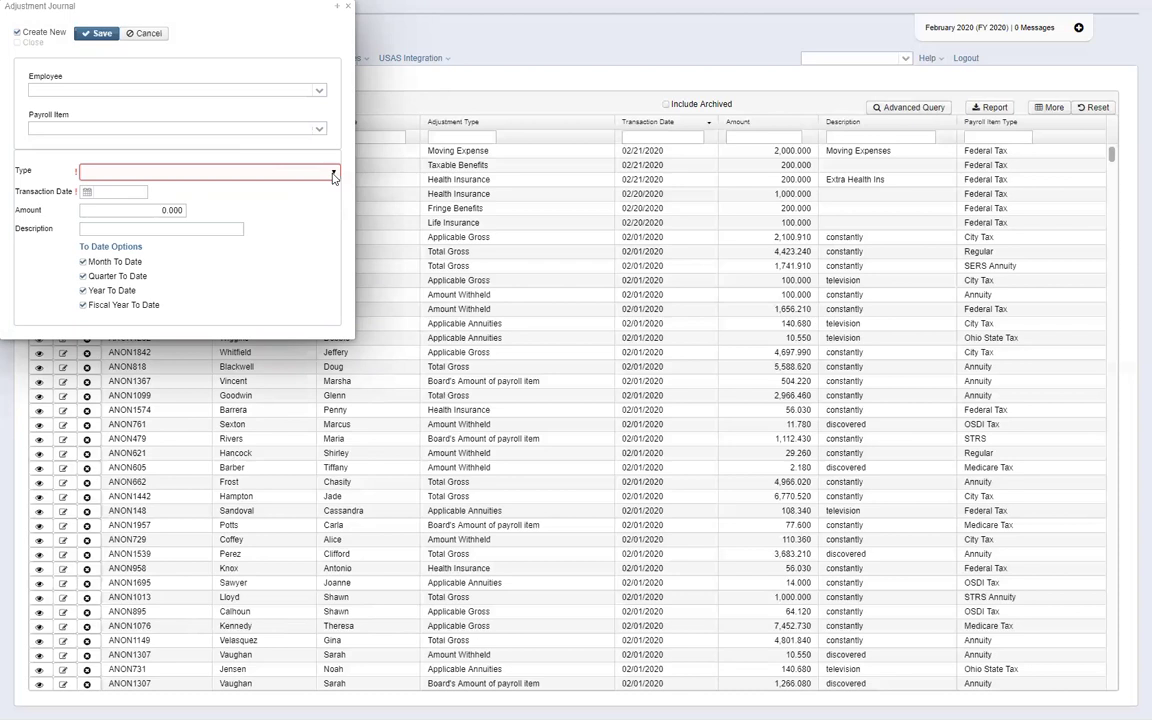
left_click(334, 175)
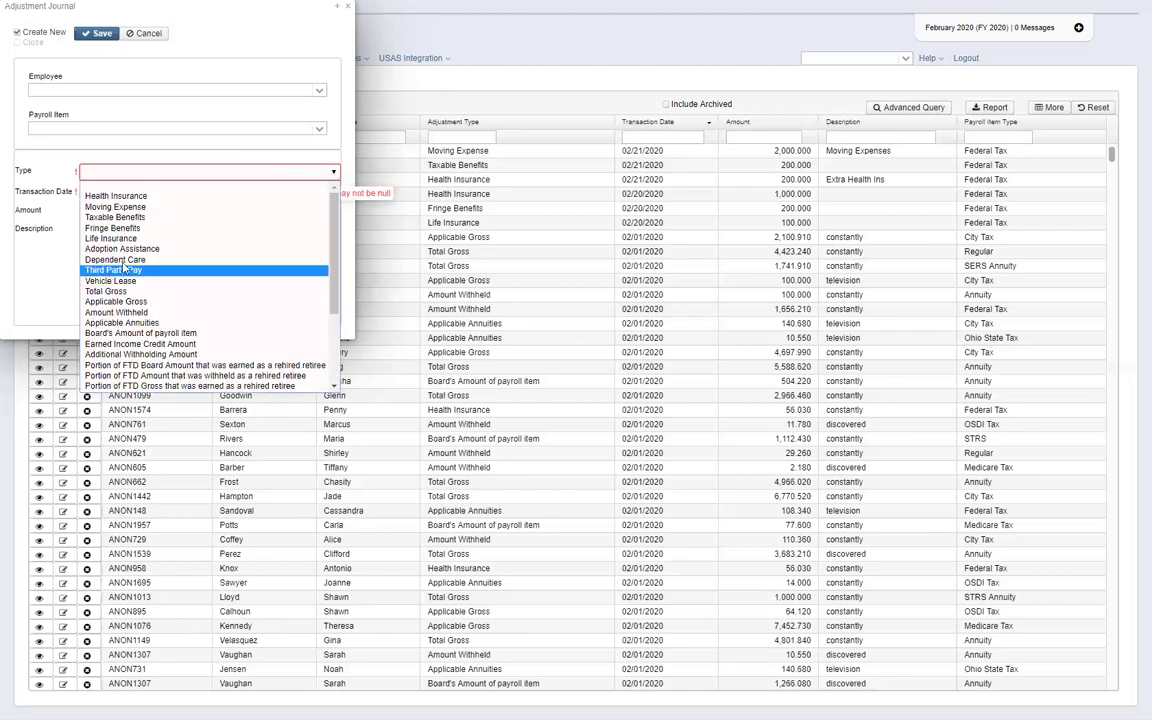
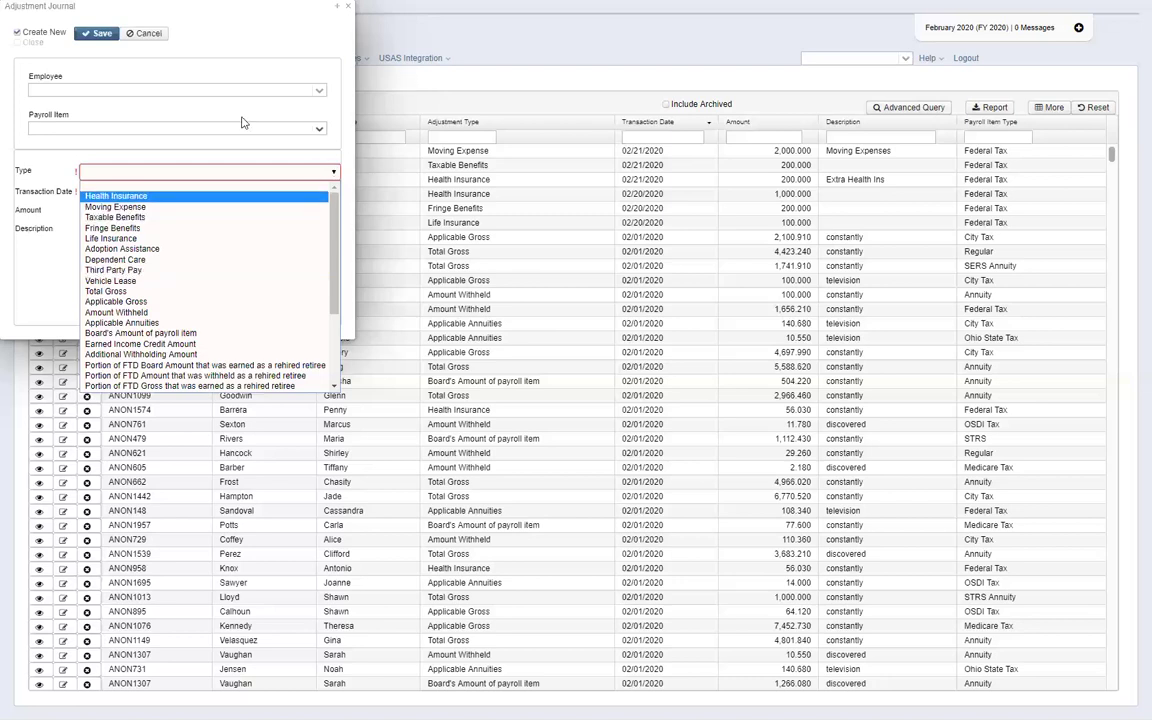
left_click(213, 90)
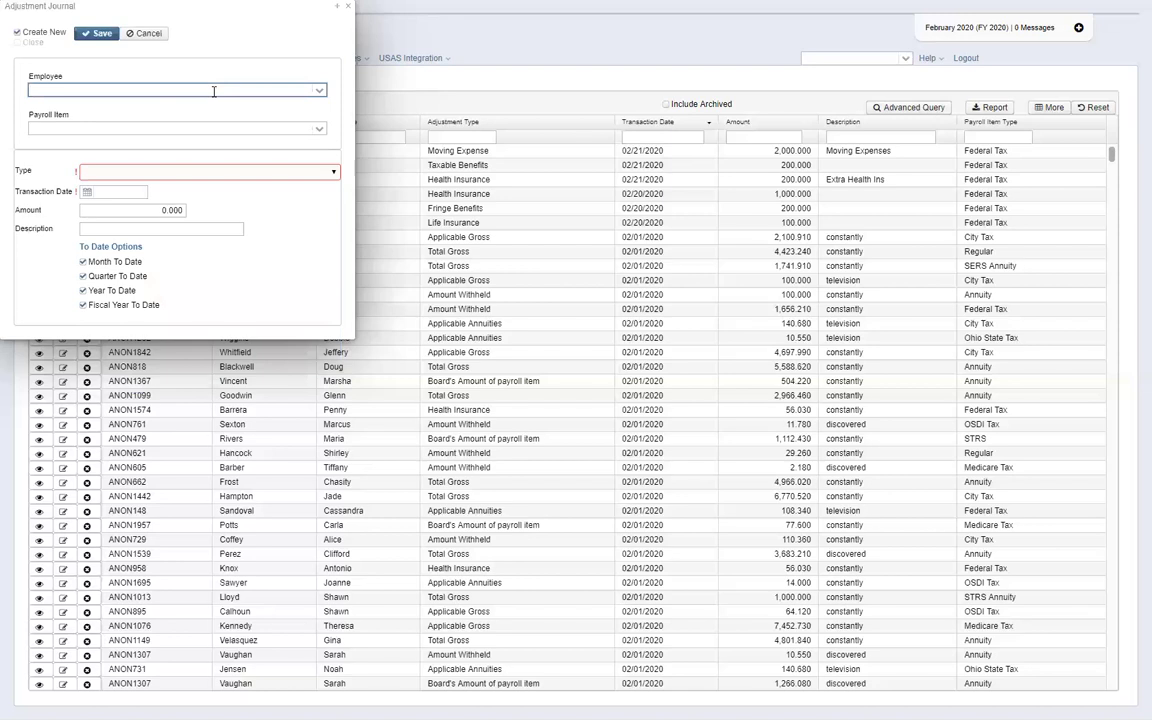
type("ste")
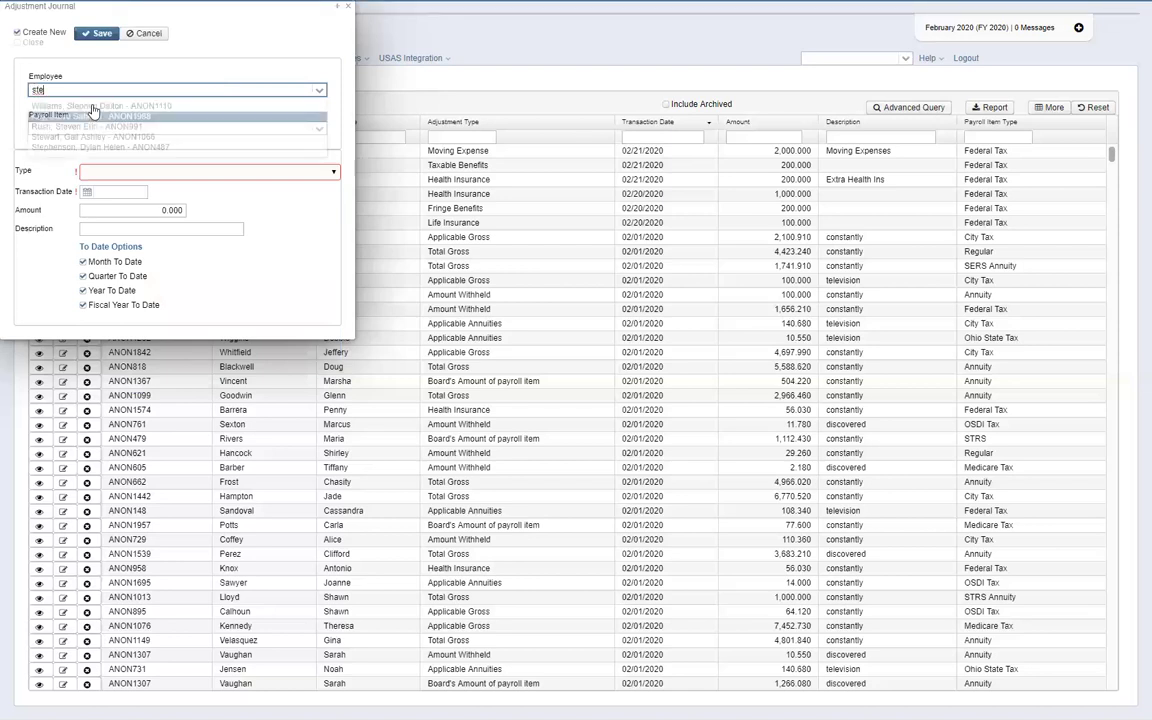
type("w")
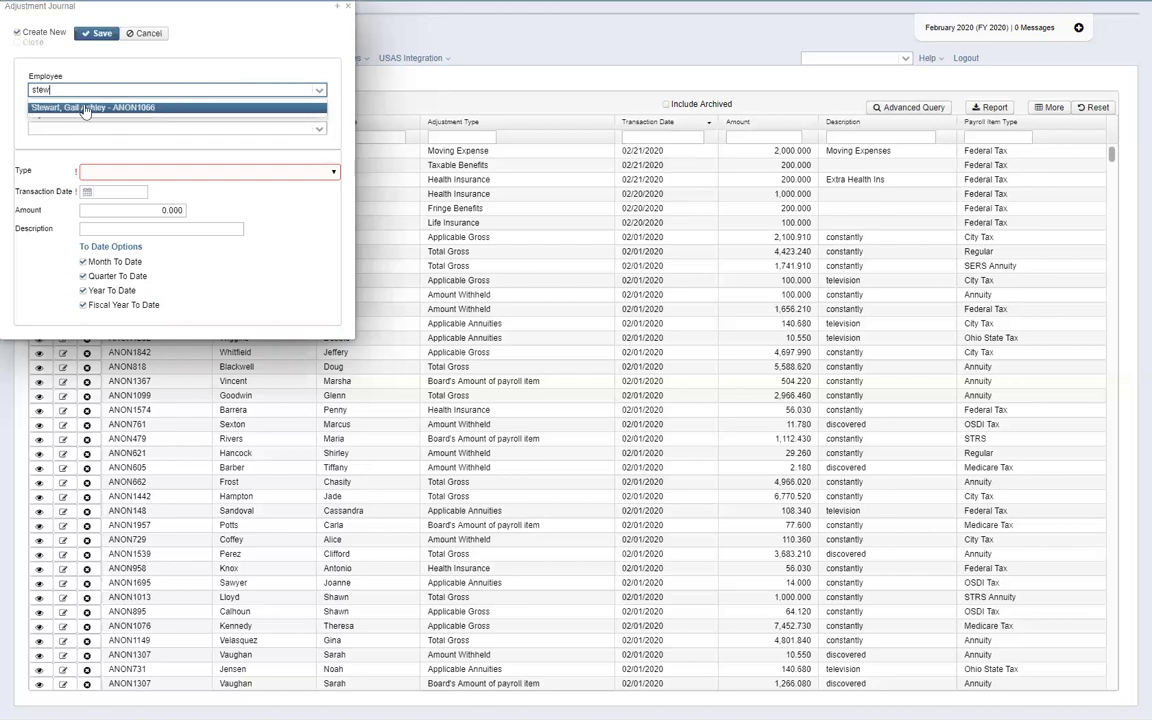
key("Return")
Choose the Medicare Tax item with code 692 as the new adjustment's payroll item.
left_click(314, 133)
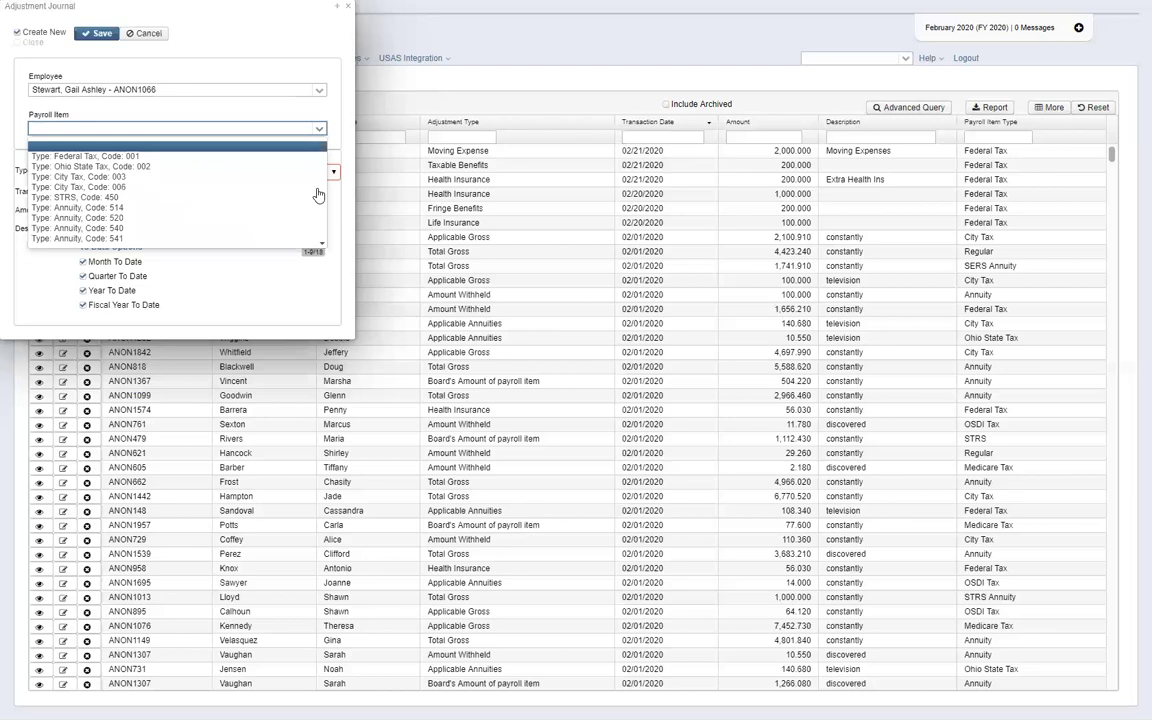
key("Down")
key("Down")
key("Down")
key("Down")
key("Down")
key("Down")
key("Down")
key("Down")
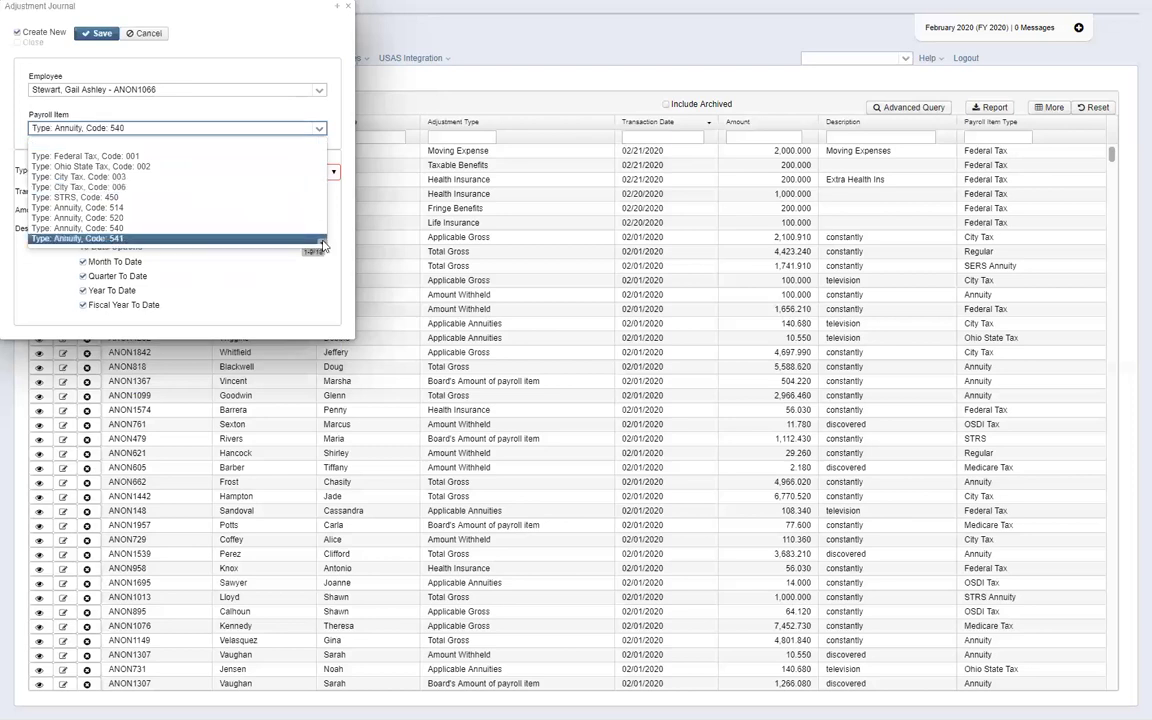
scroll(292, 223, "down", 3)
scroll(130, 210, "down", 1)
left_click(133, 228)
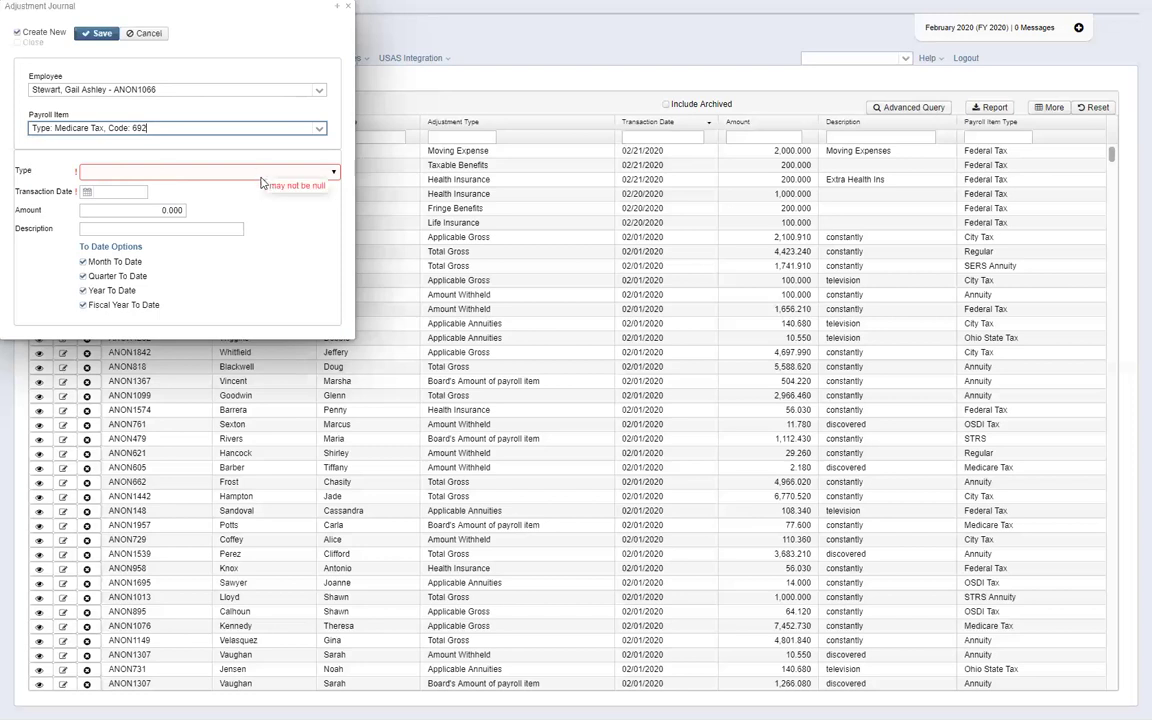
Set the Medicare Tax adjustment's type to Amount Withheld, review the other types, and close the form without saving.
left_click(332, 172)
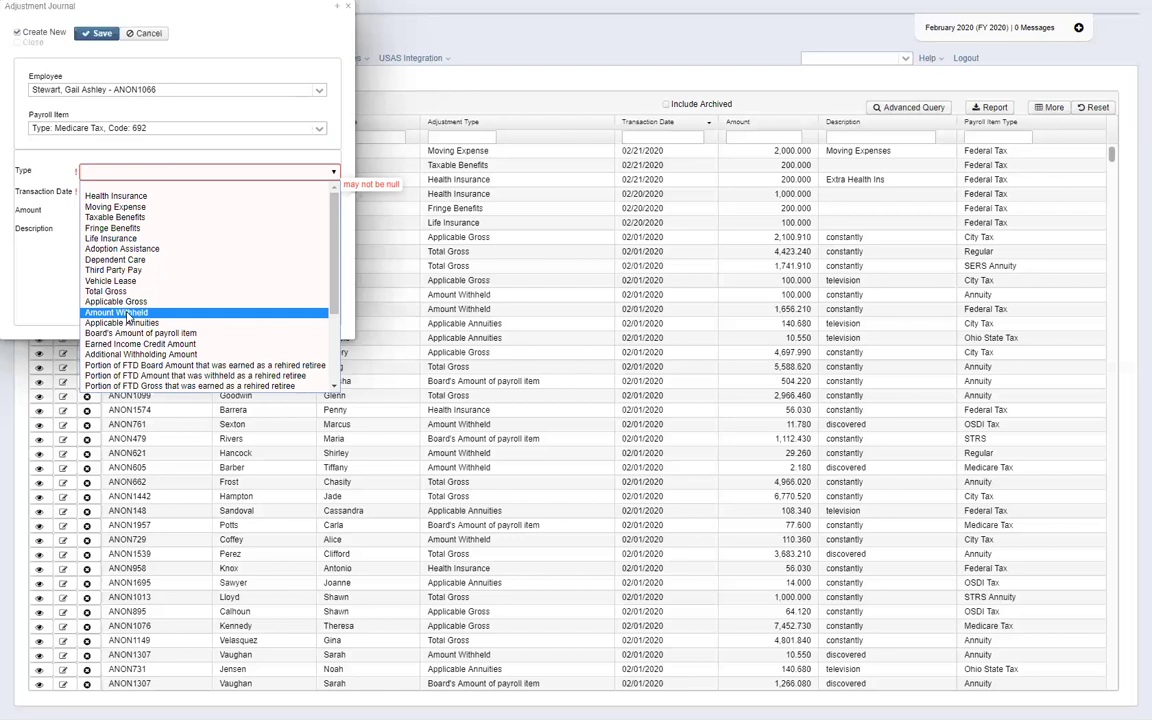
left_click(127, 313)
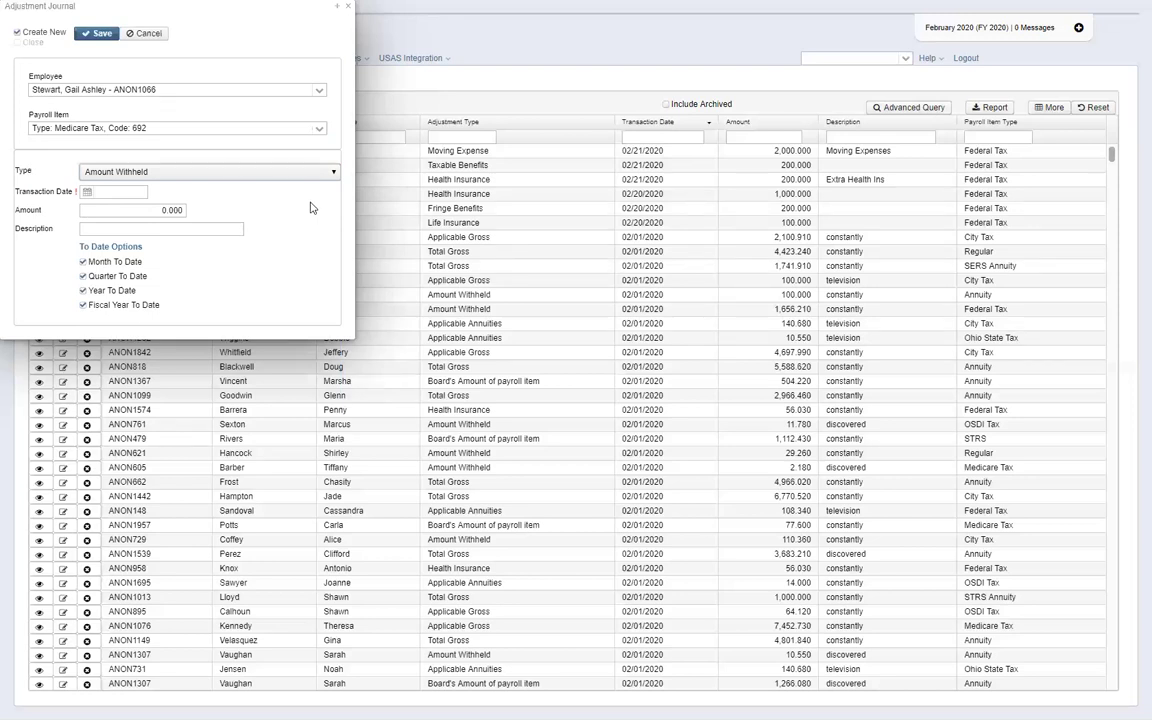
left_click(334, 174)
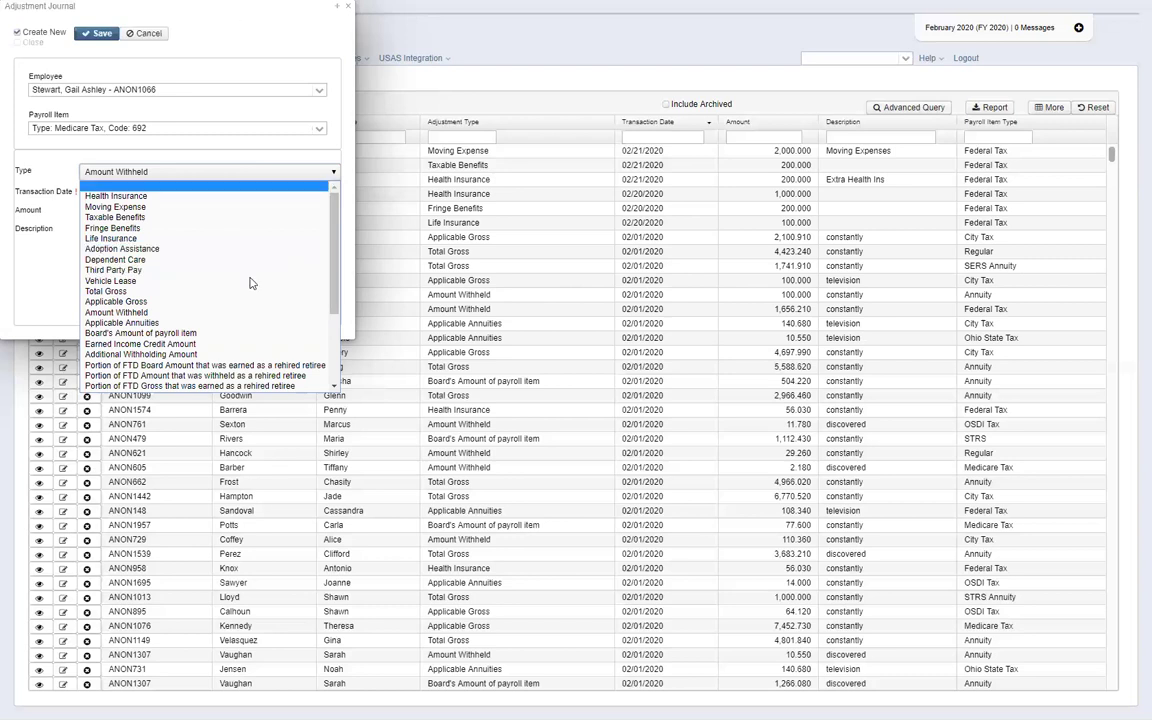
left_click(625, 55)
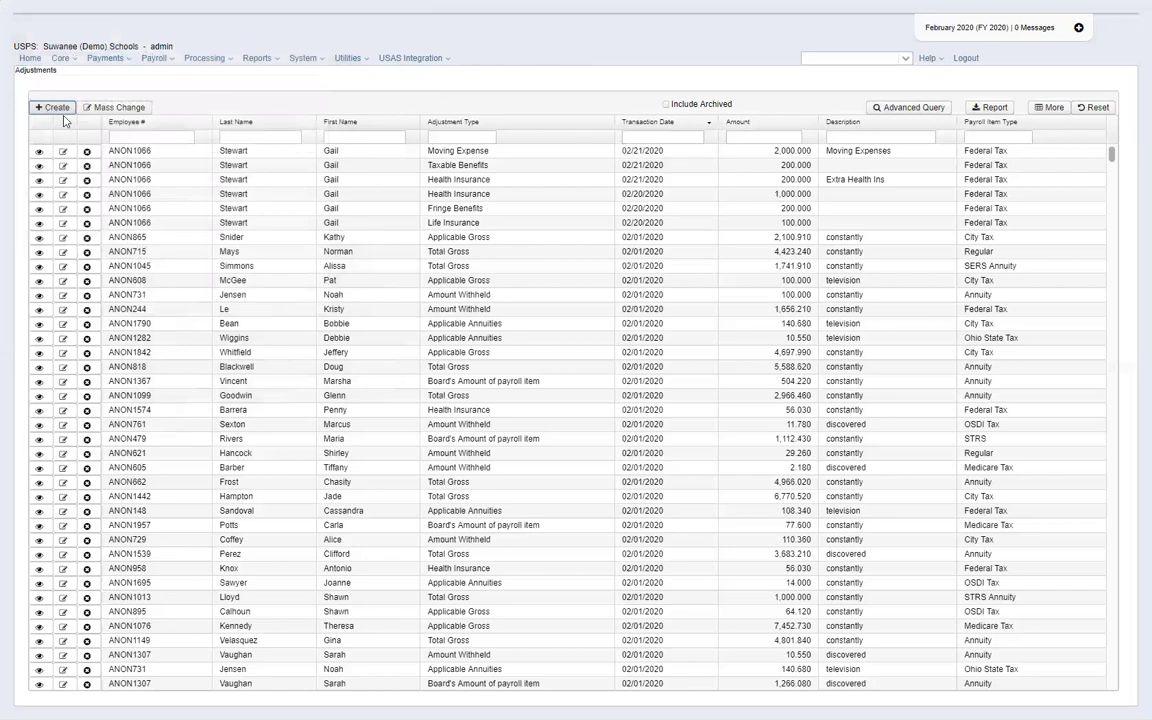
Start a new adjustment for the same employee with the Federal Tax payroll item, code 001.
left_click(56, 106)
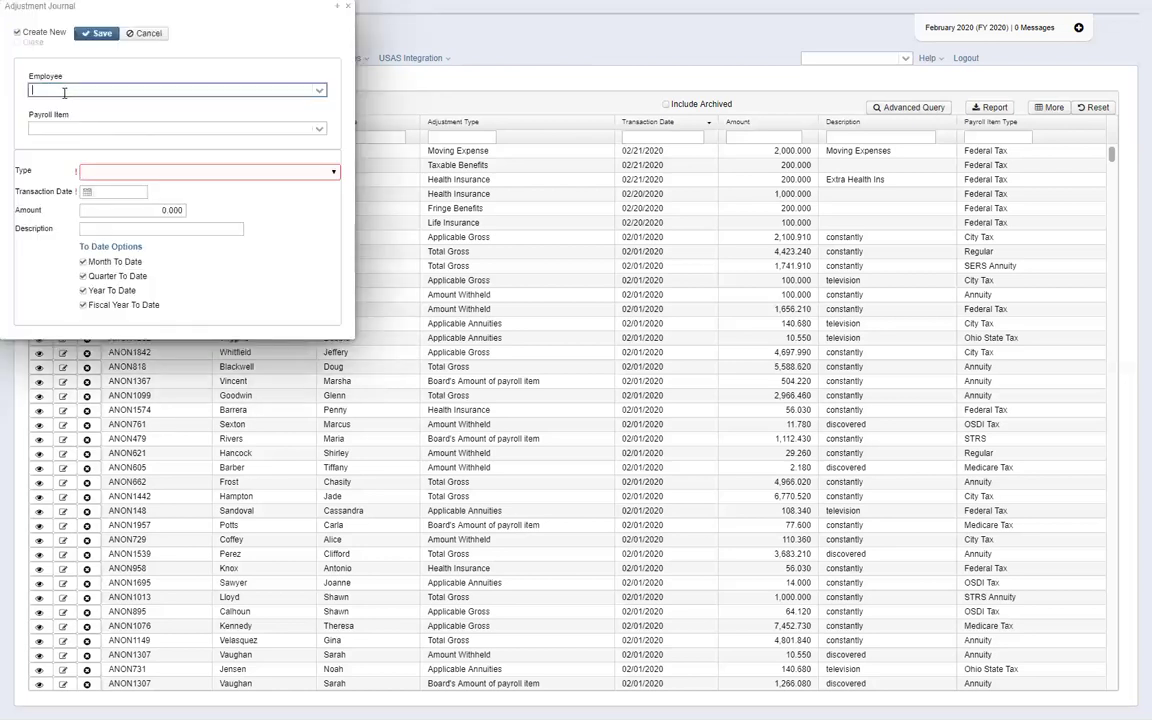
type("stew")
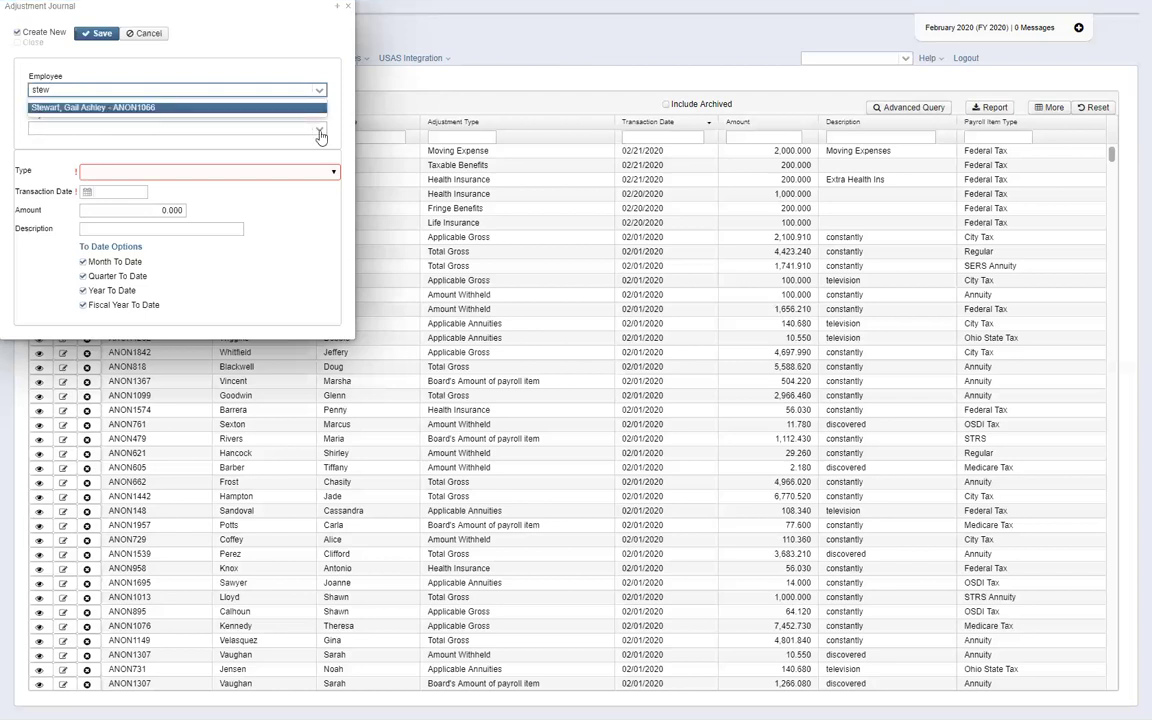
key("Return")
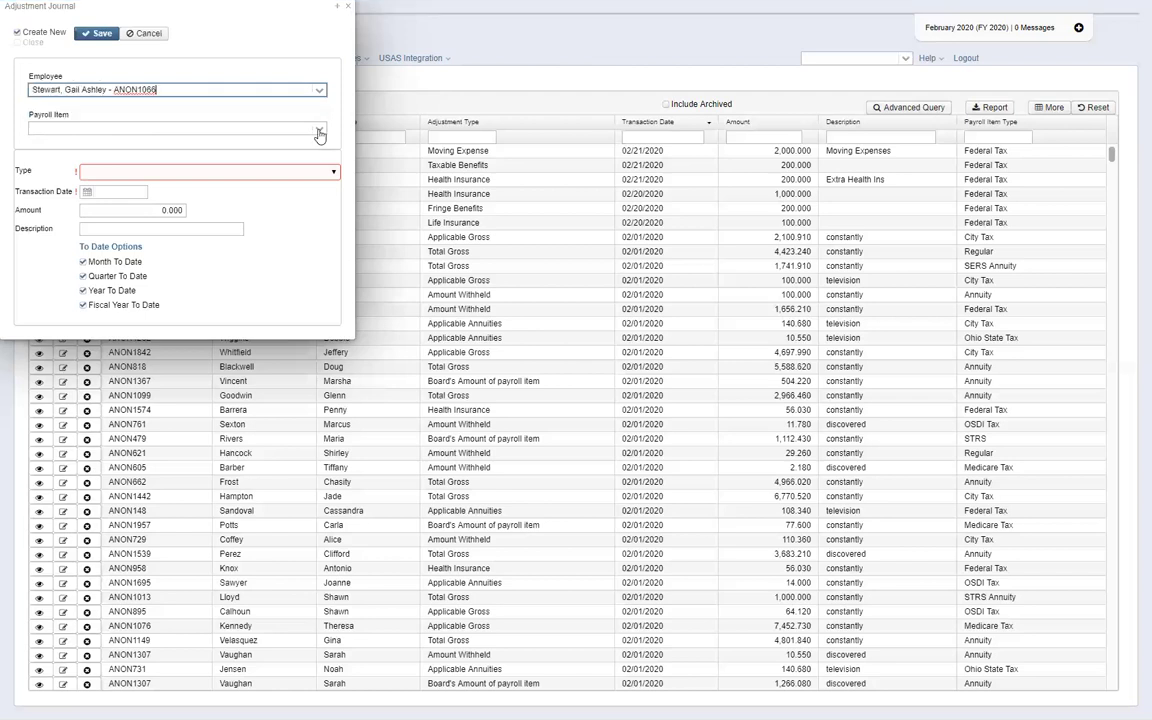
left_click(90, 130)
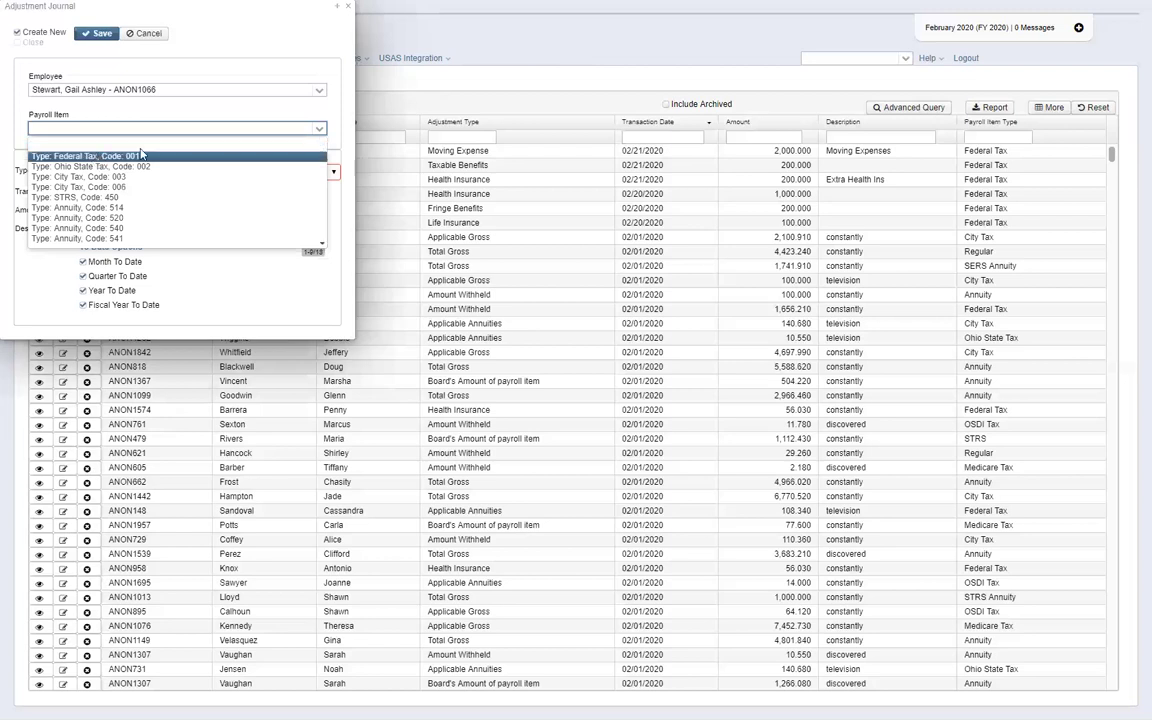
left_click(141, 155)
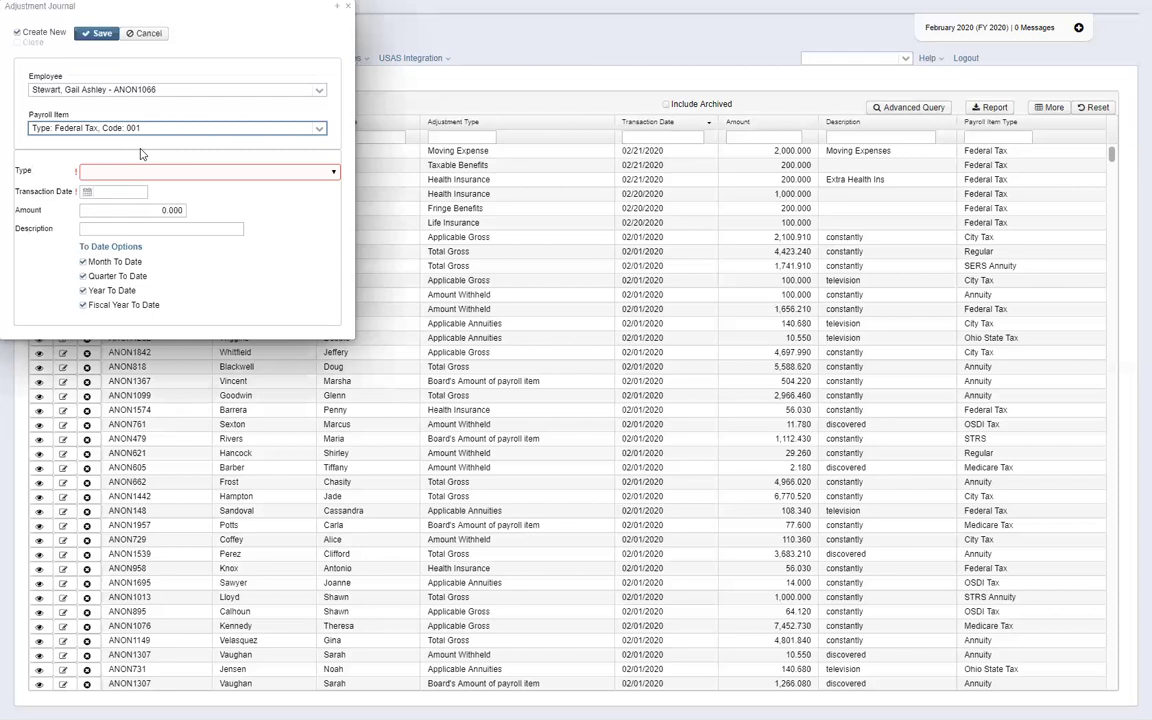
Make the adjustment a Vehicle Lease dated 2/2/20 with an amount of 2,000, save it, and close the form.
left_click(335, 175)
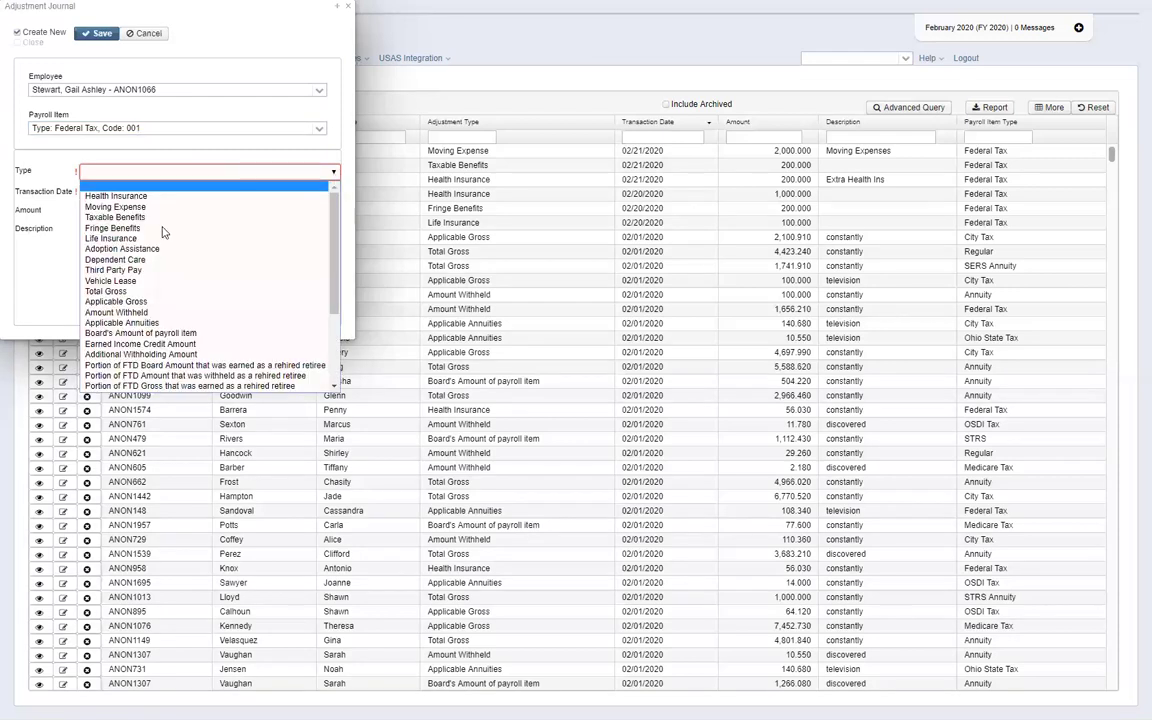
left_click(127, 280)
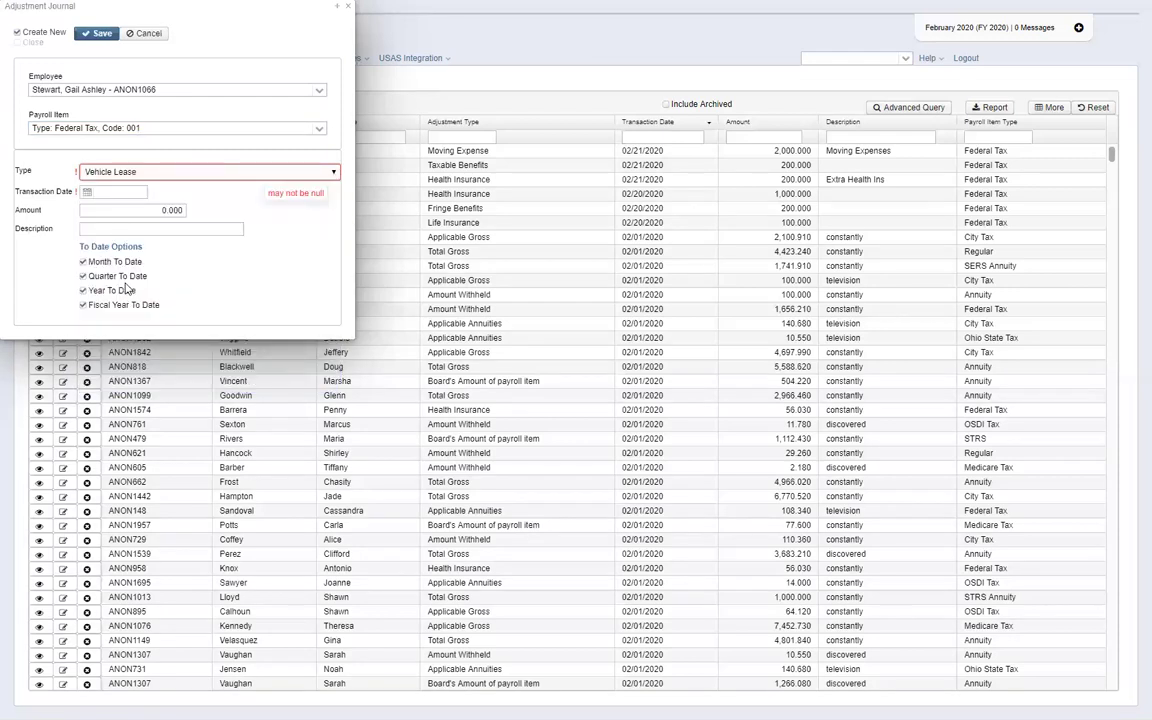
left_click(120, 197)
type("2/2/20")
key("Tab")
type("20")
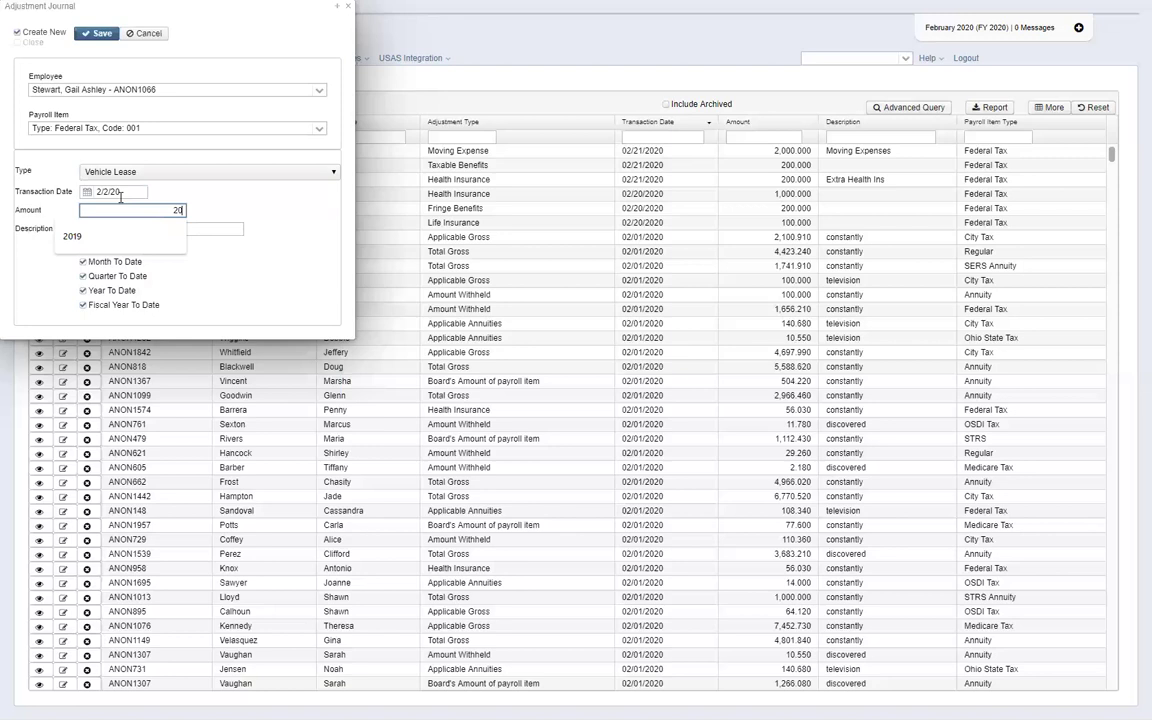
type("000.000")
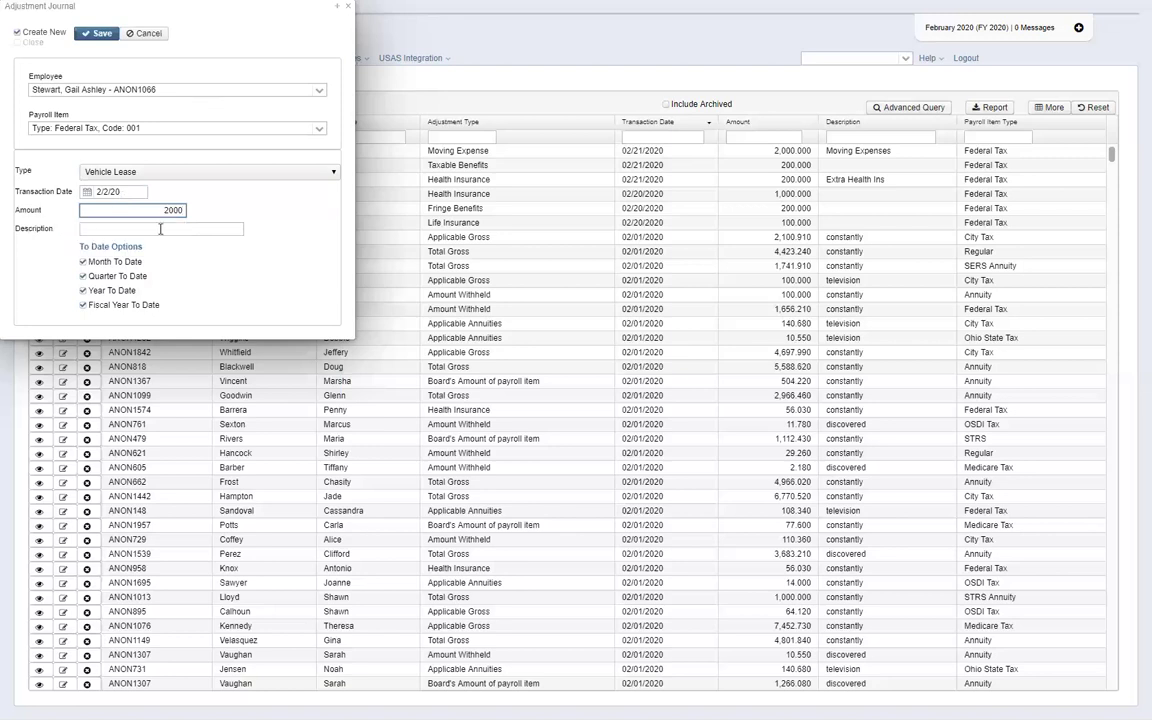
left_click(160, 229)
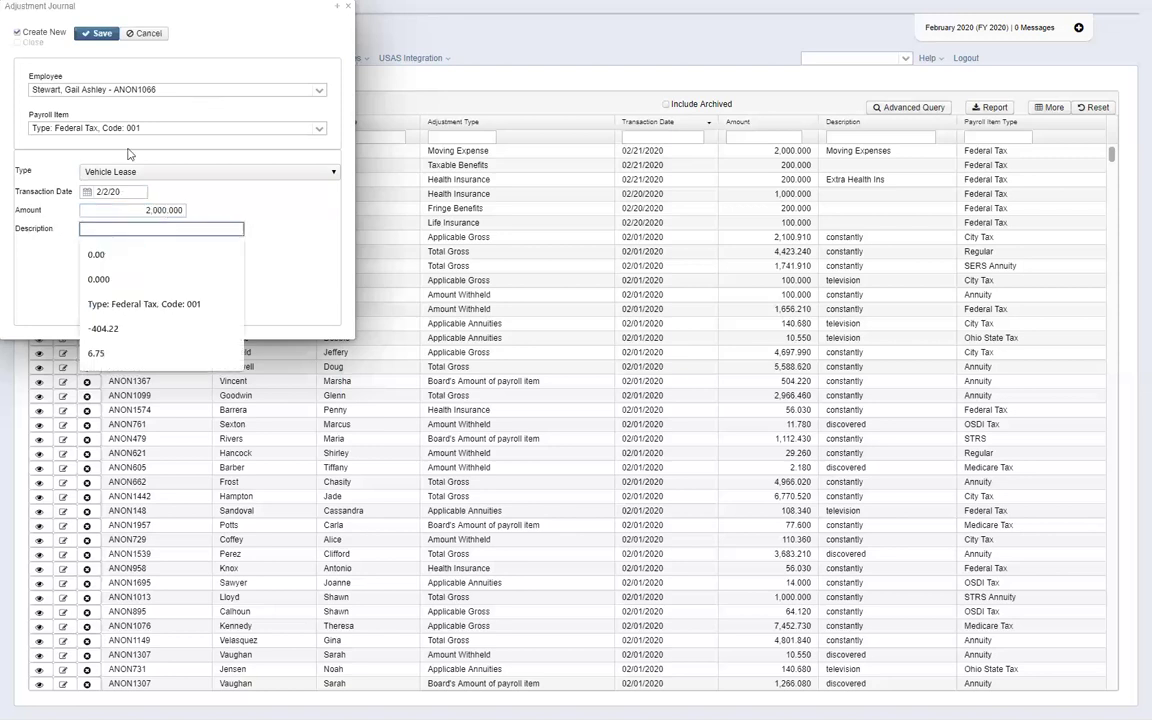
left_click(96, 201)
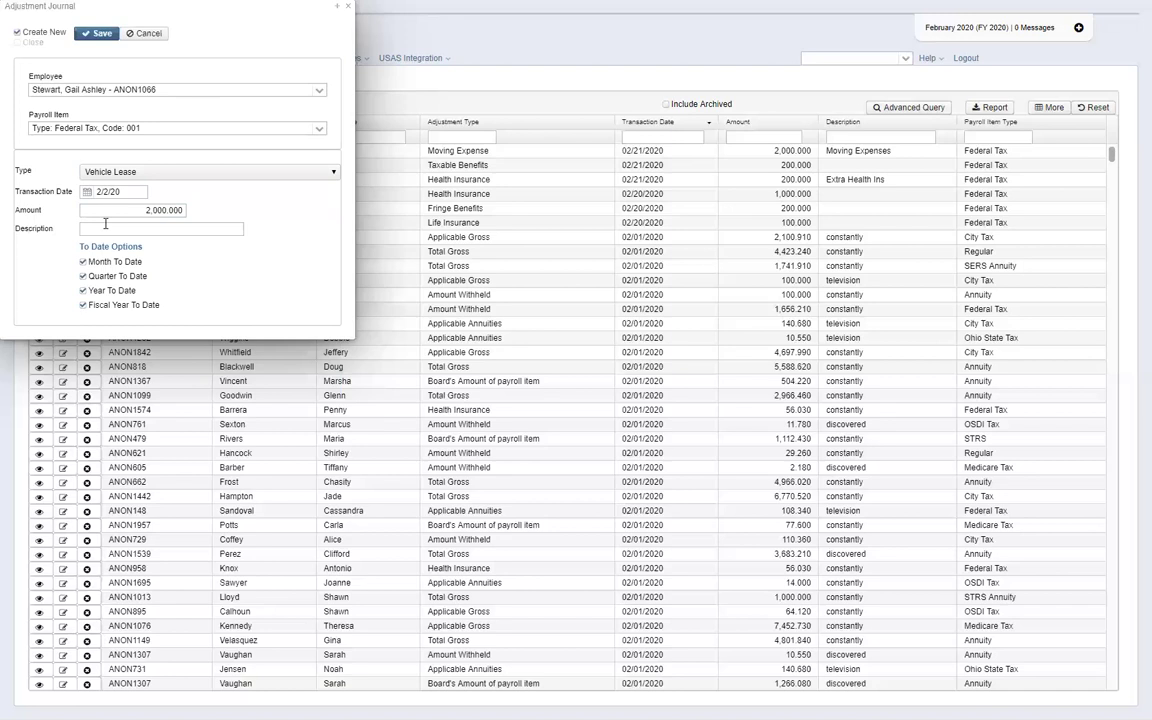
left_click(94, 36)
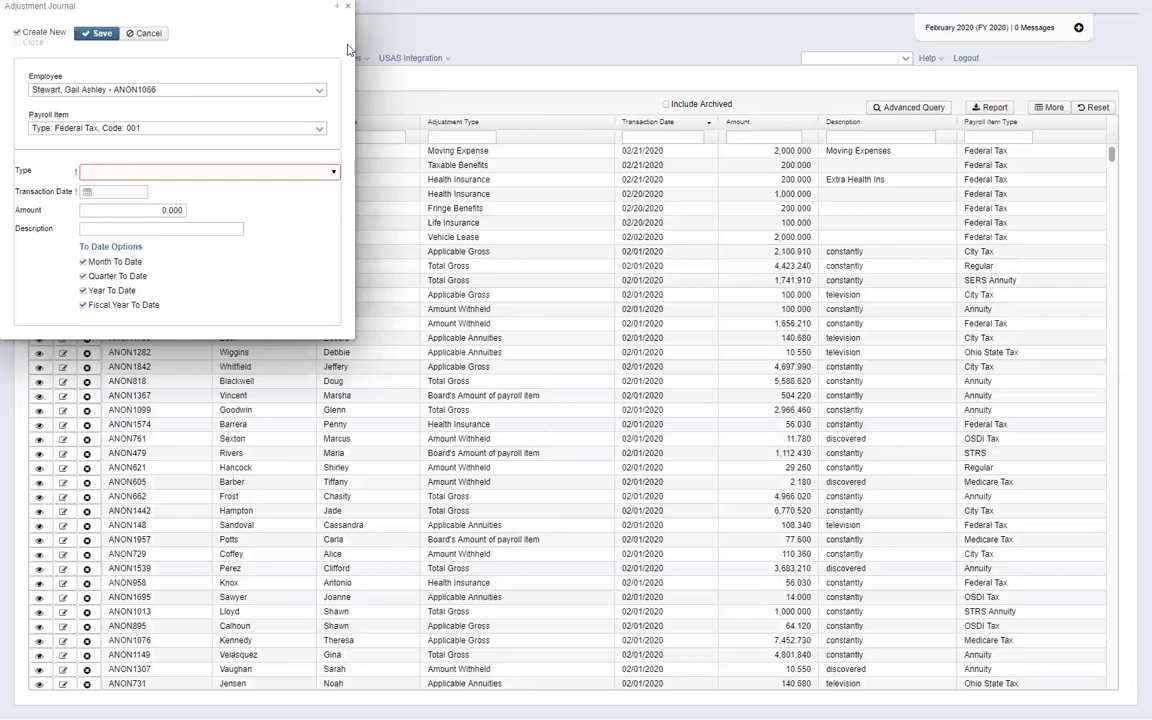
key("Escape")
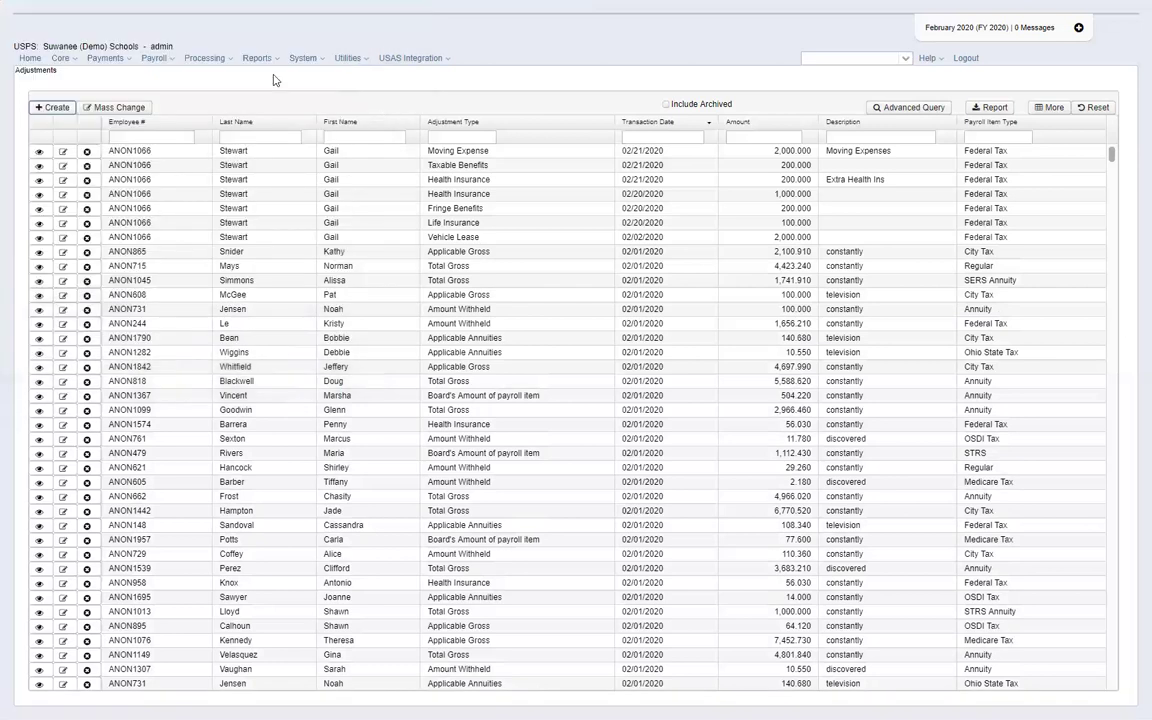
Open the W2 Report and Submission options and set the output type to Forms.
left_click(250, 60)
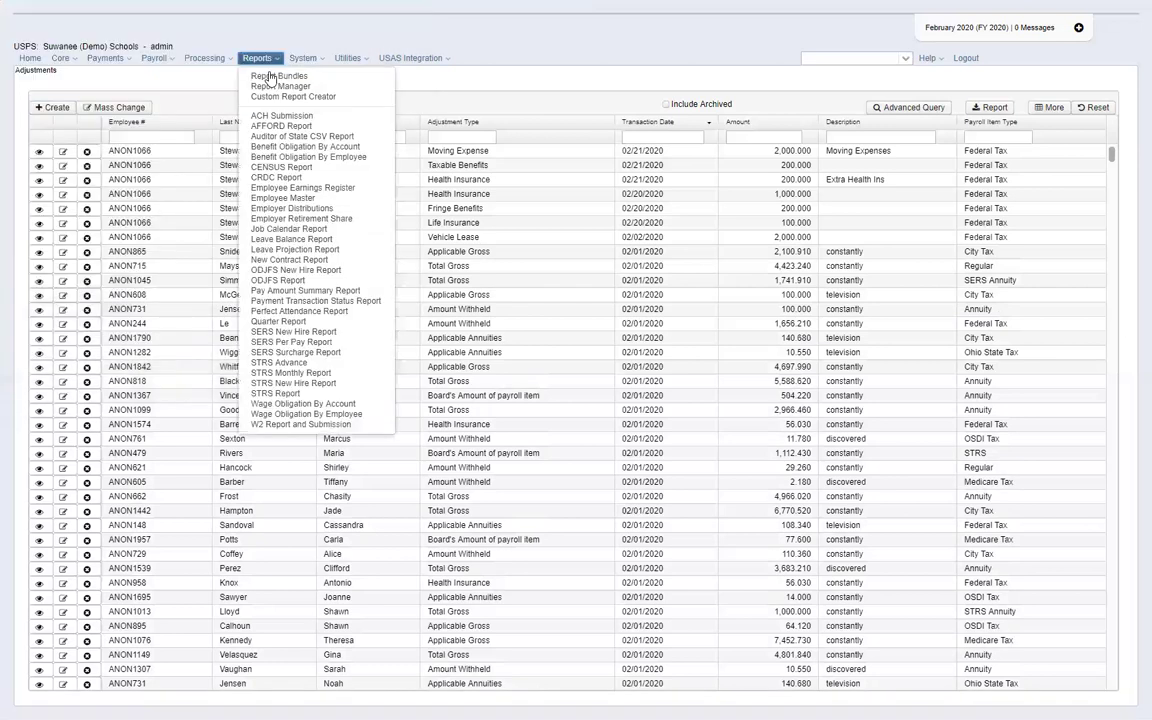
left_click(282, 426)
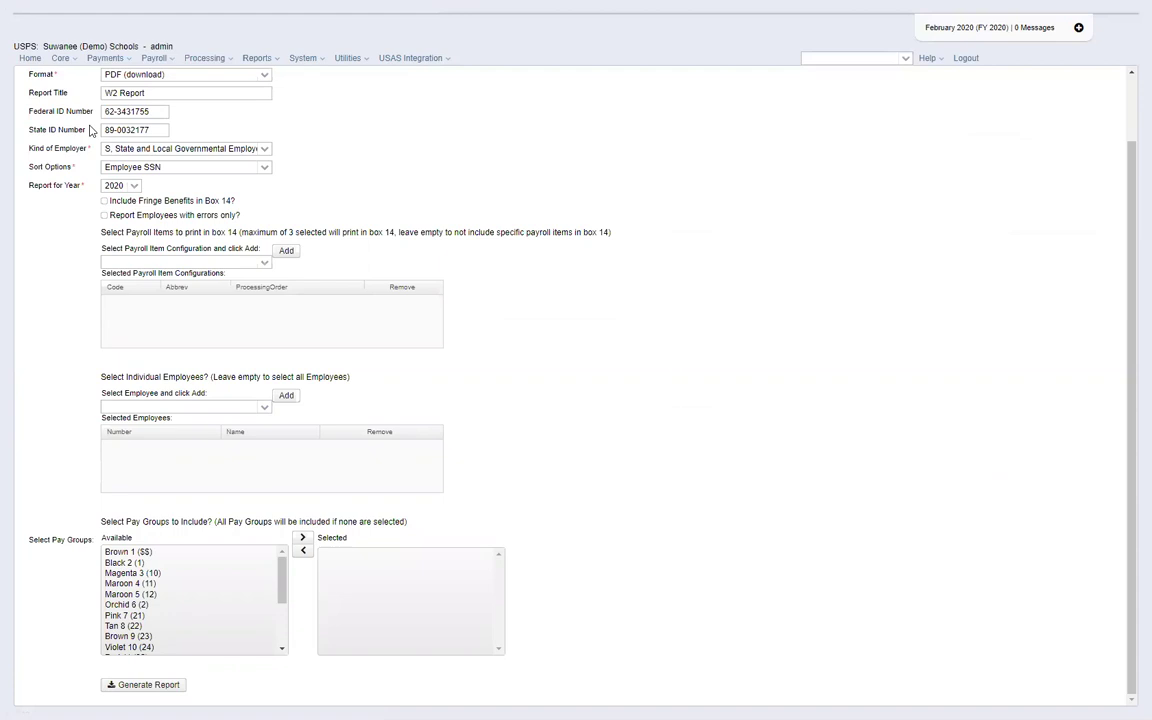
scroll(90, 130, "up", 2)
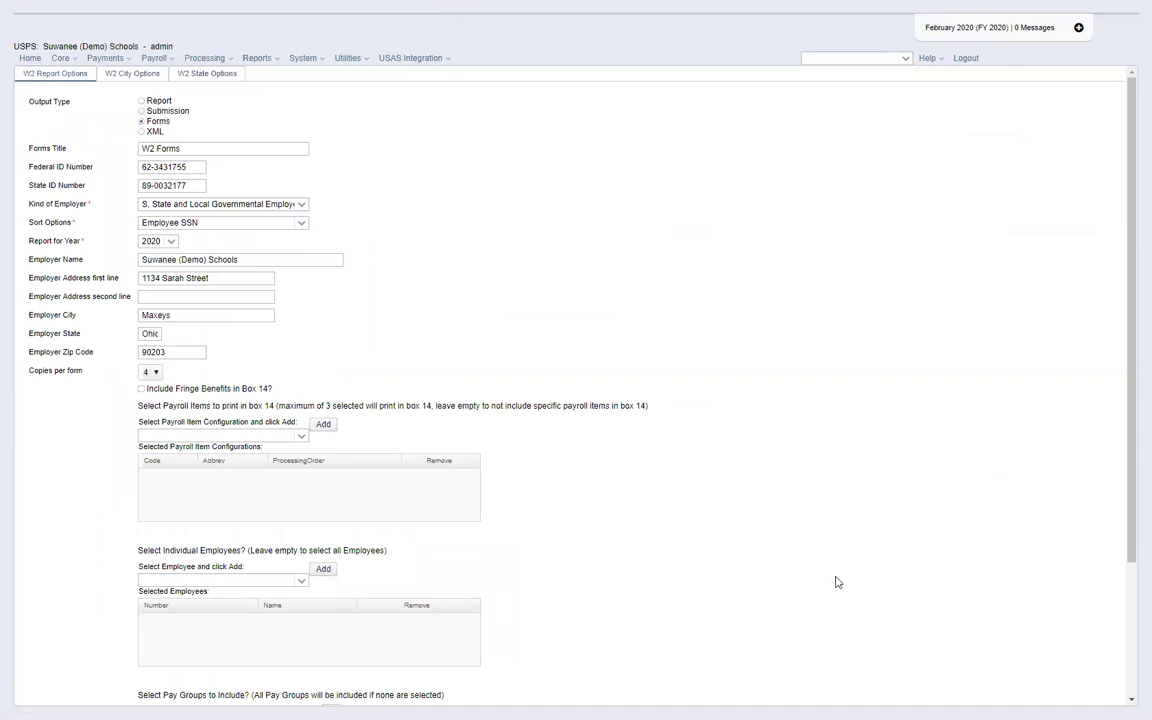
scroll(524, 514, "down", 1)
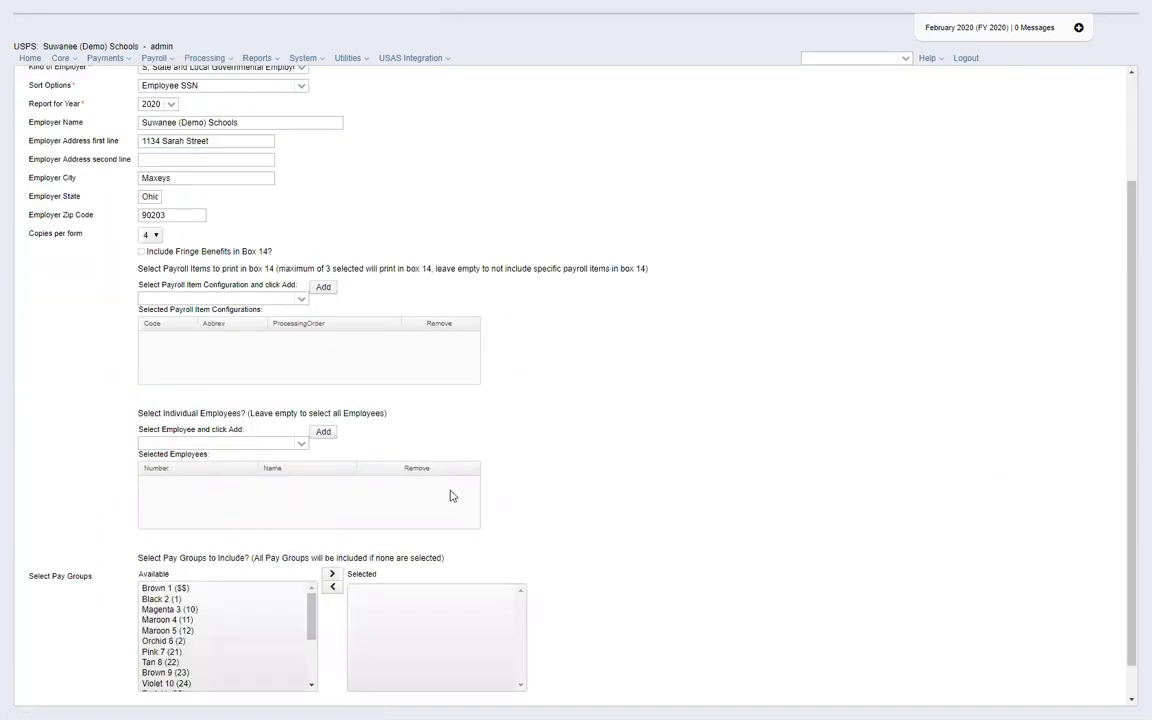
Find the same employee by last name and add them to the selected employees for the W2 forms.
left_click(246, 444)
type("stew")
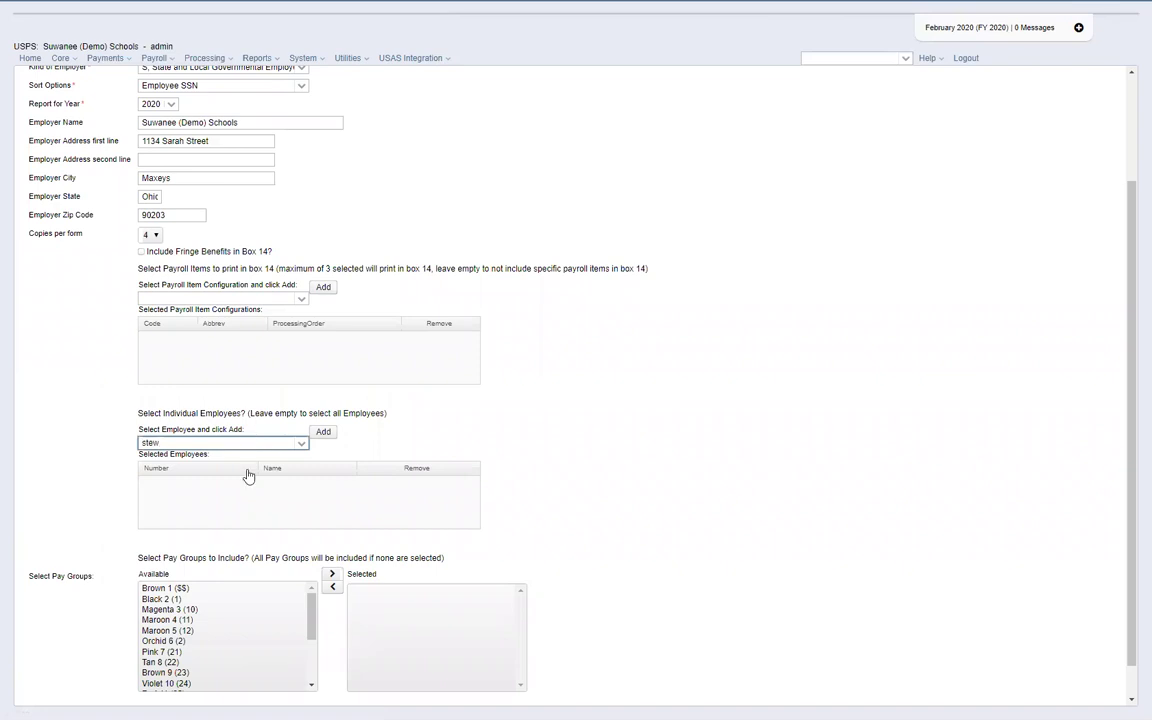
key("Return")
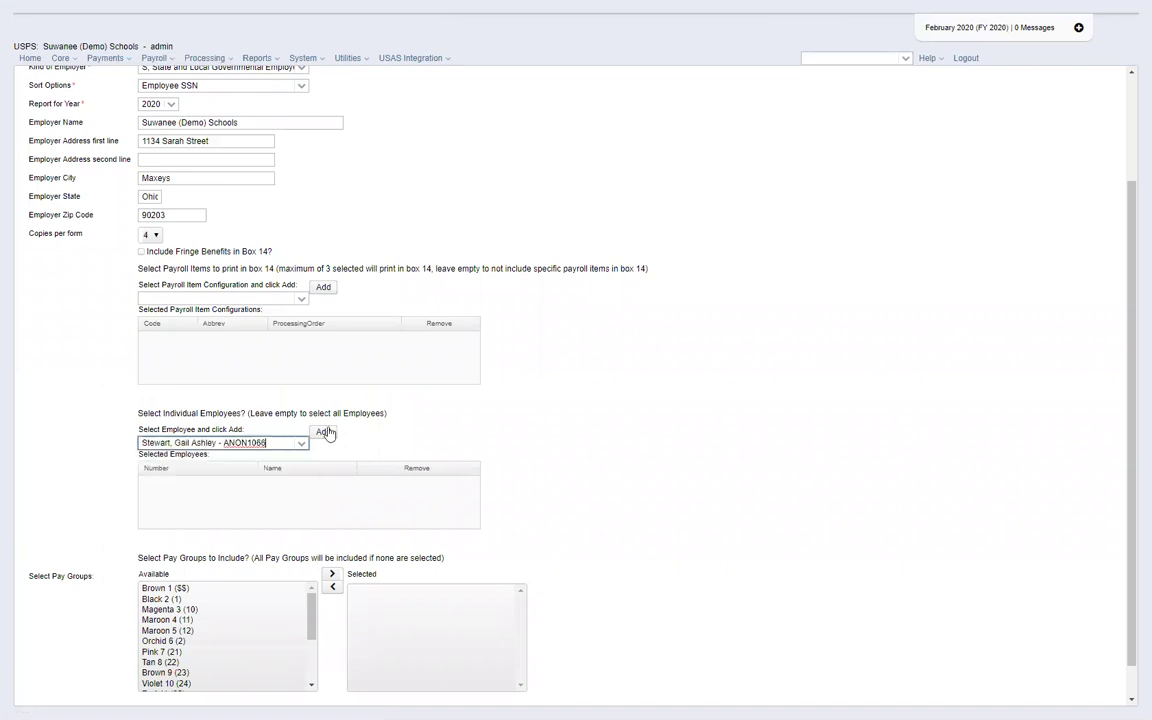
left_click(328, 433)
Generate the W2 forms, save them as W2 Forms (4), and view the vehicle lease entry in box 14.
scroll(231, 668, "down", 2)
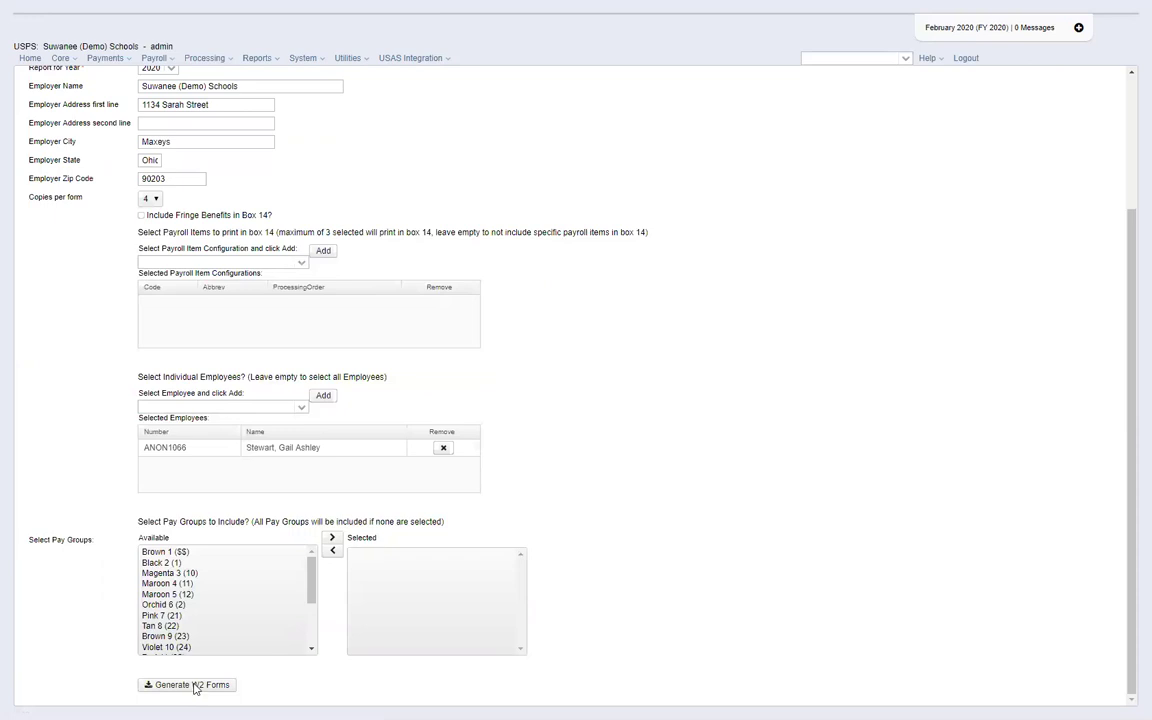
left_click(193, 685)
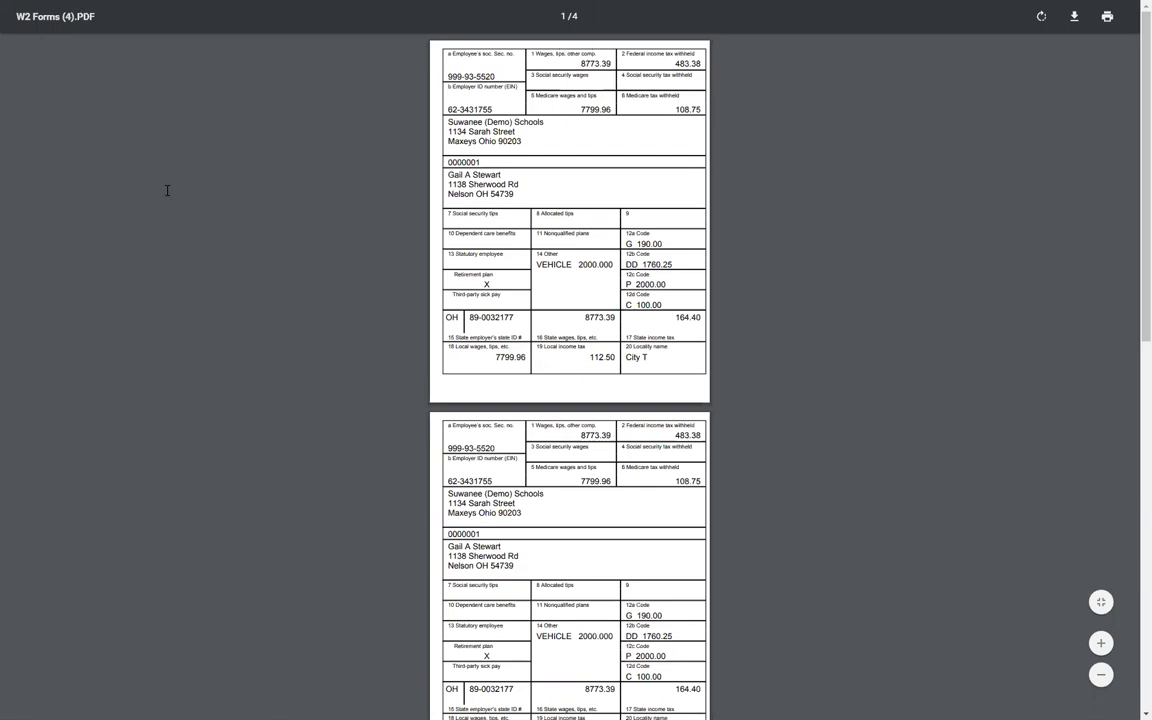
key("F11")
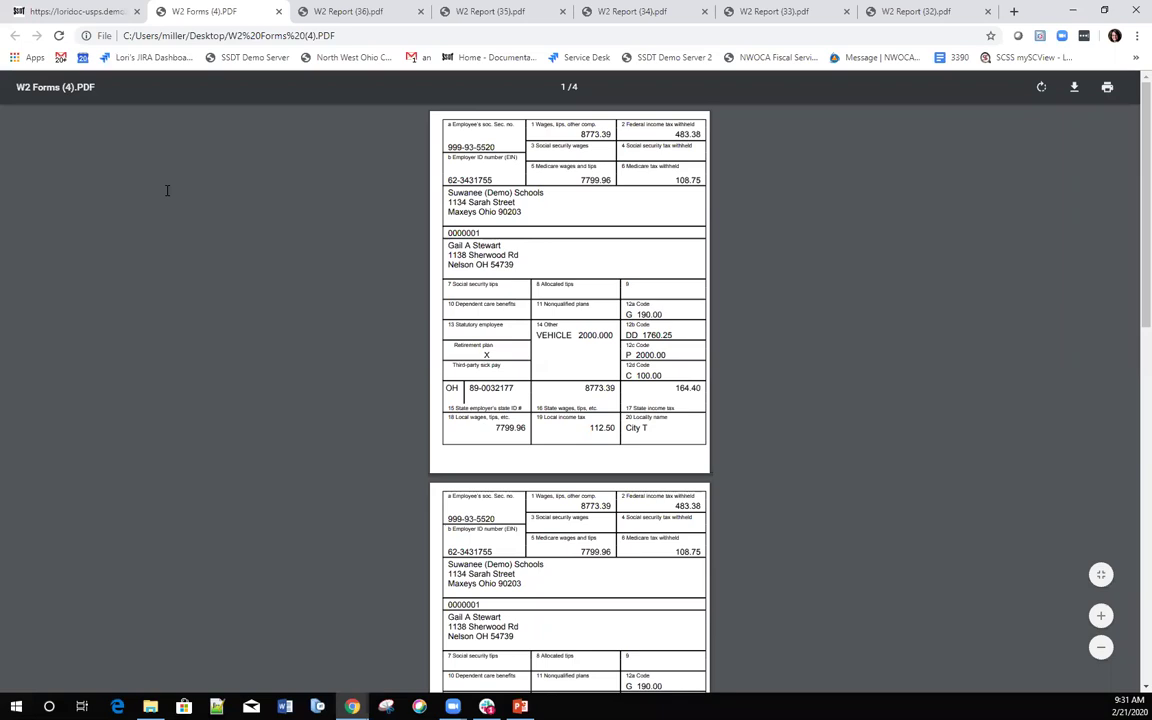
Return to the Adjustments list and start a new adjustment for the same employee with the Federal Tax payroll item, code 001.
key("ctrl+shift+Tab")
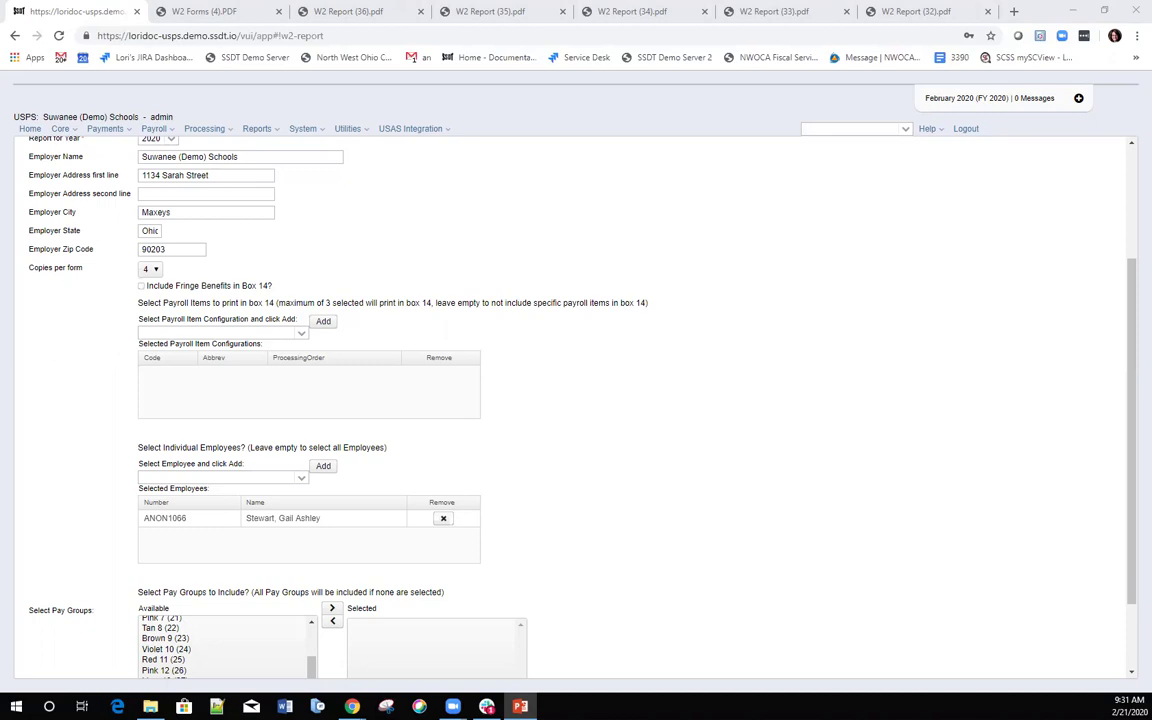
left_click(60, 132)
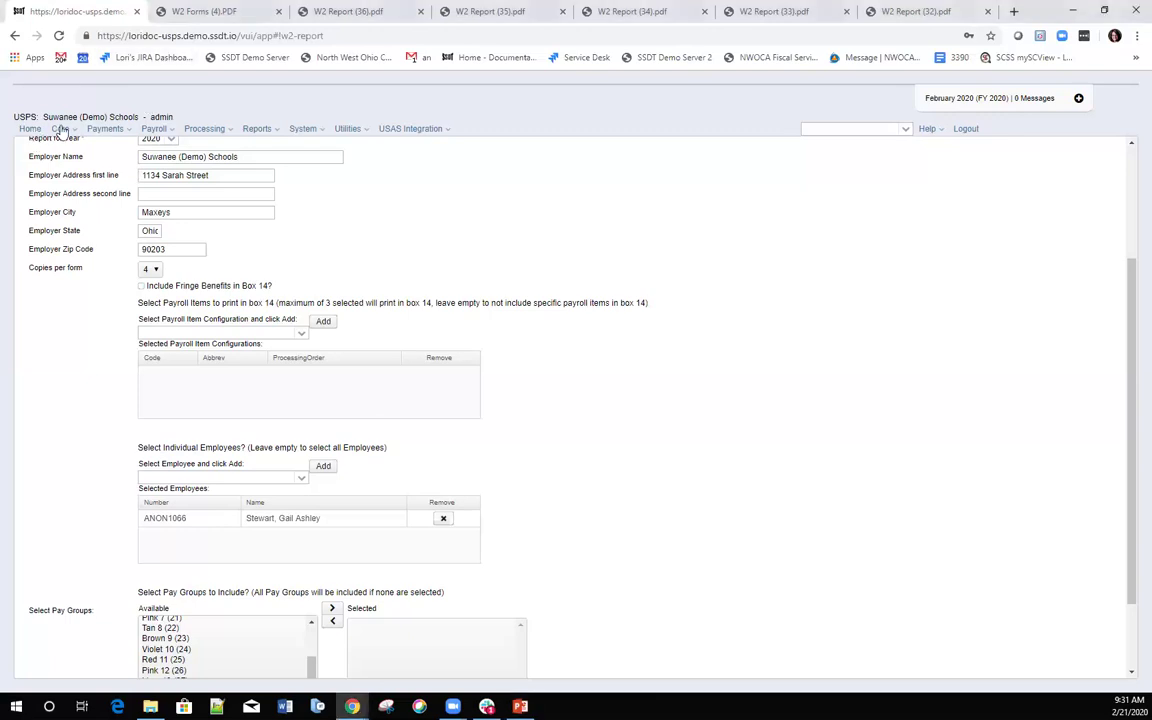
left_click(60, 132)
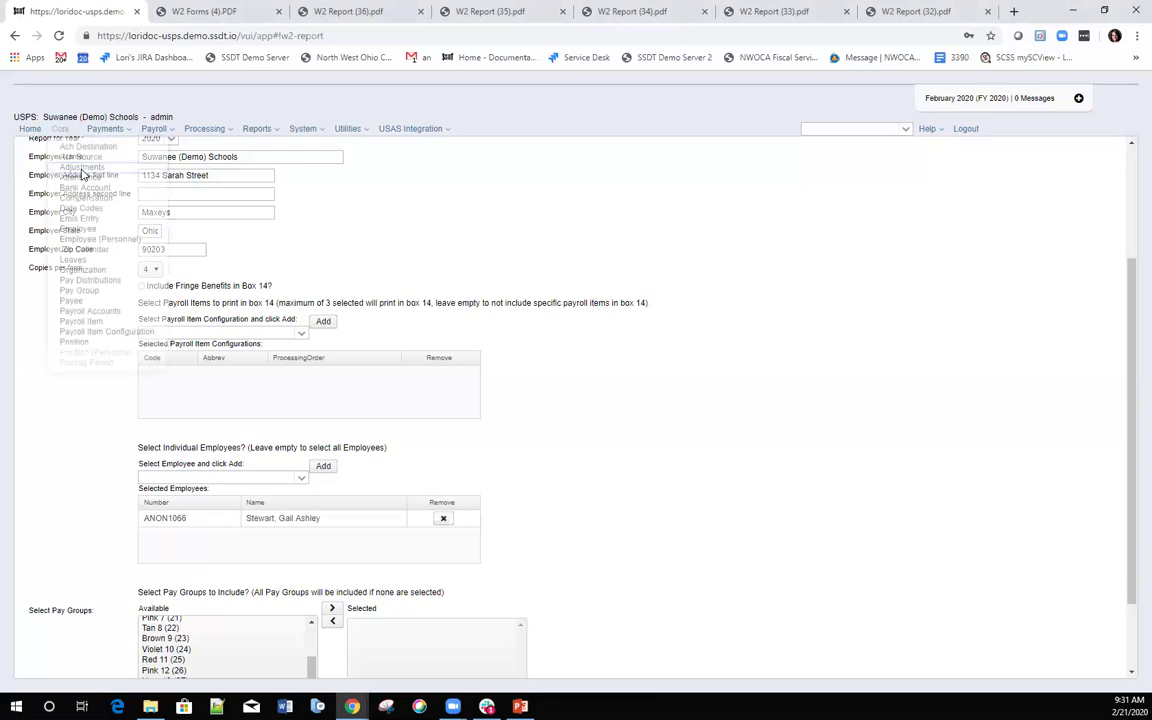
left_click(84, 170)
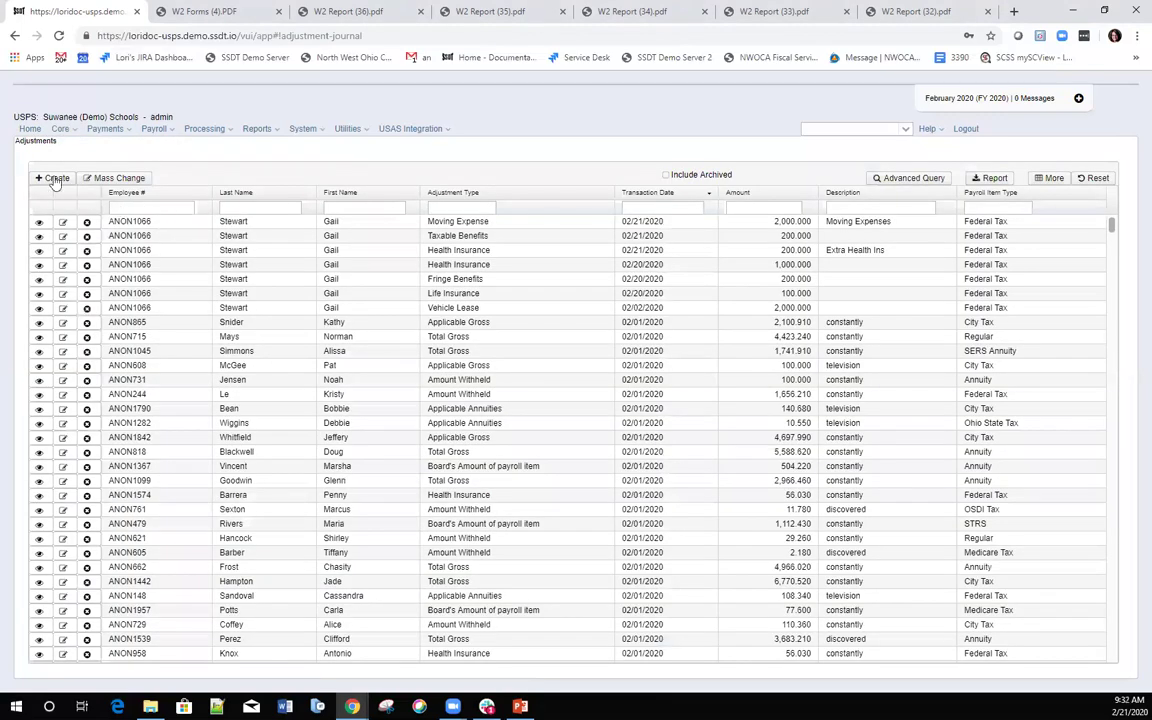
left_click(55, 179)
left_click(113, 165)
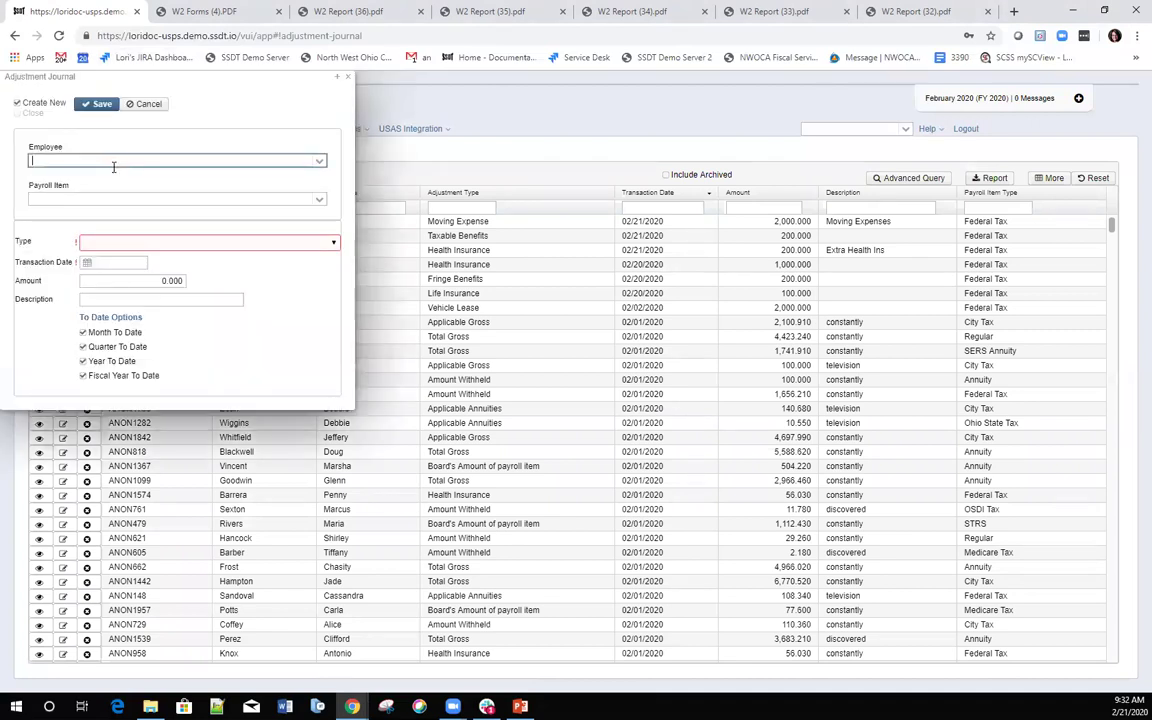
type("stew")
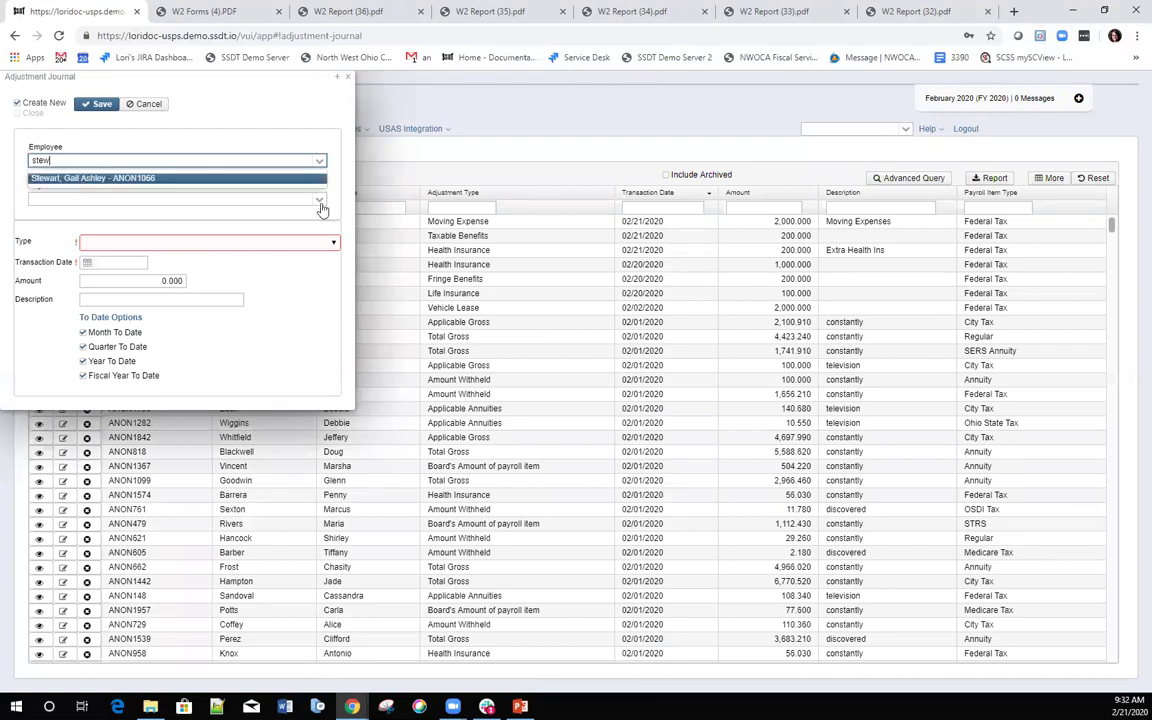
key("Return")
left_click(244, 199)
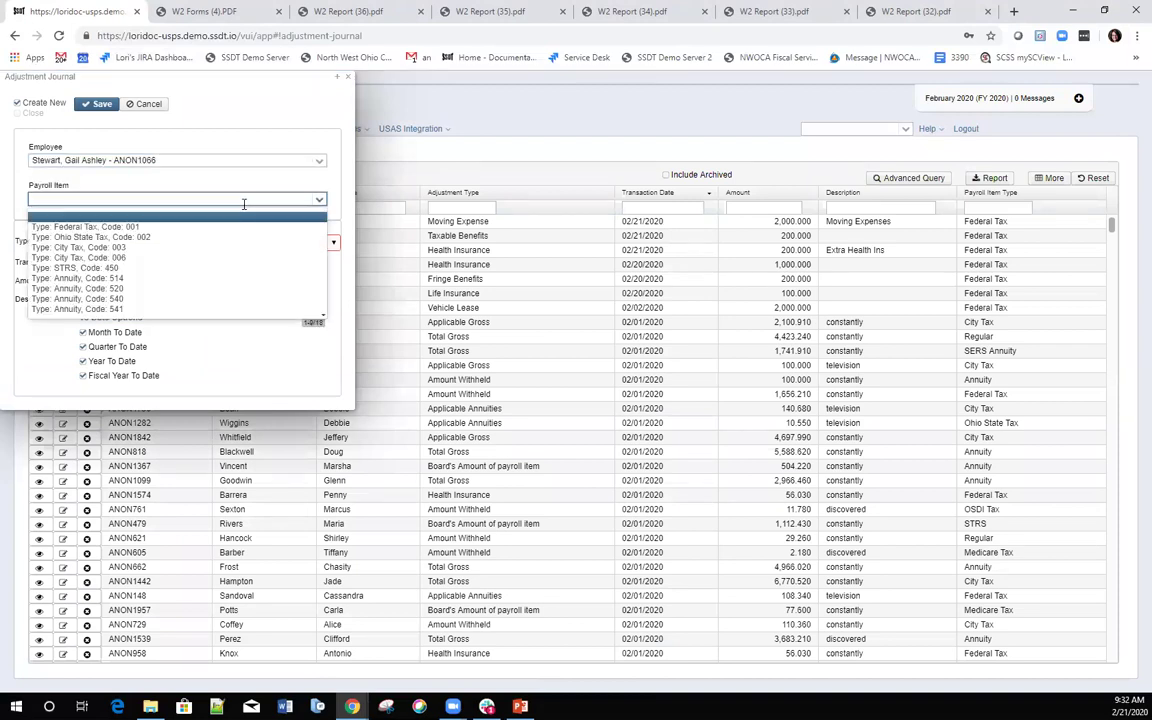
left_click(98, 227)
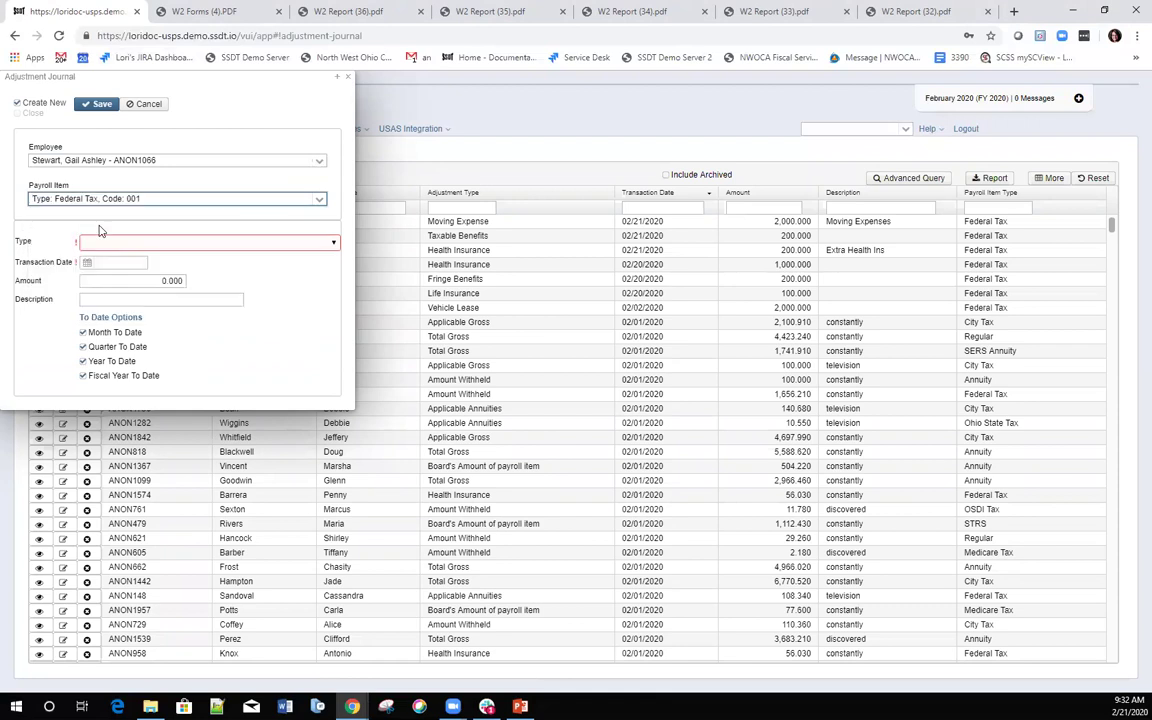
Make the adjustment a Health Reimbursement dated 2/20/2020 with an amount of 300, save it, and close the form.
left_click(333, 246)
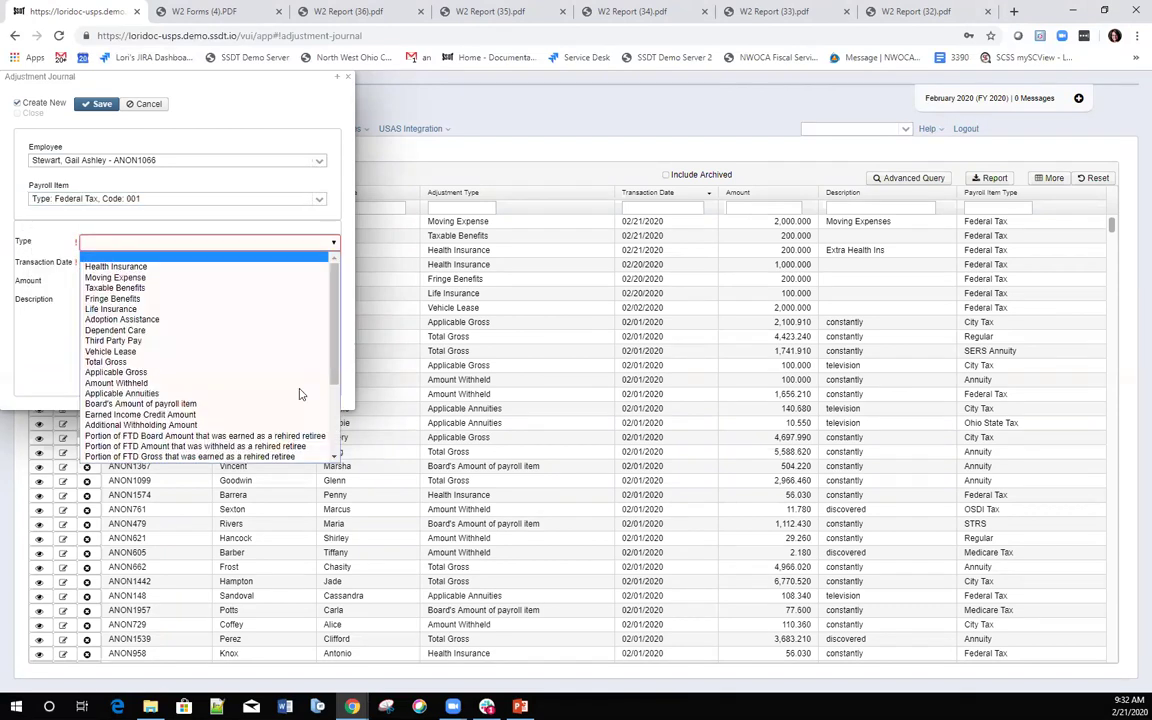
scroll(184, 360, "down", 2)
left_click(104, 457)
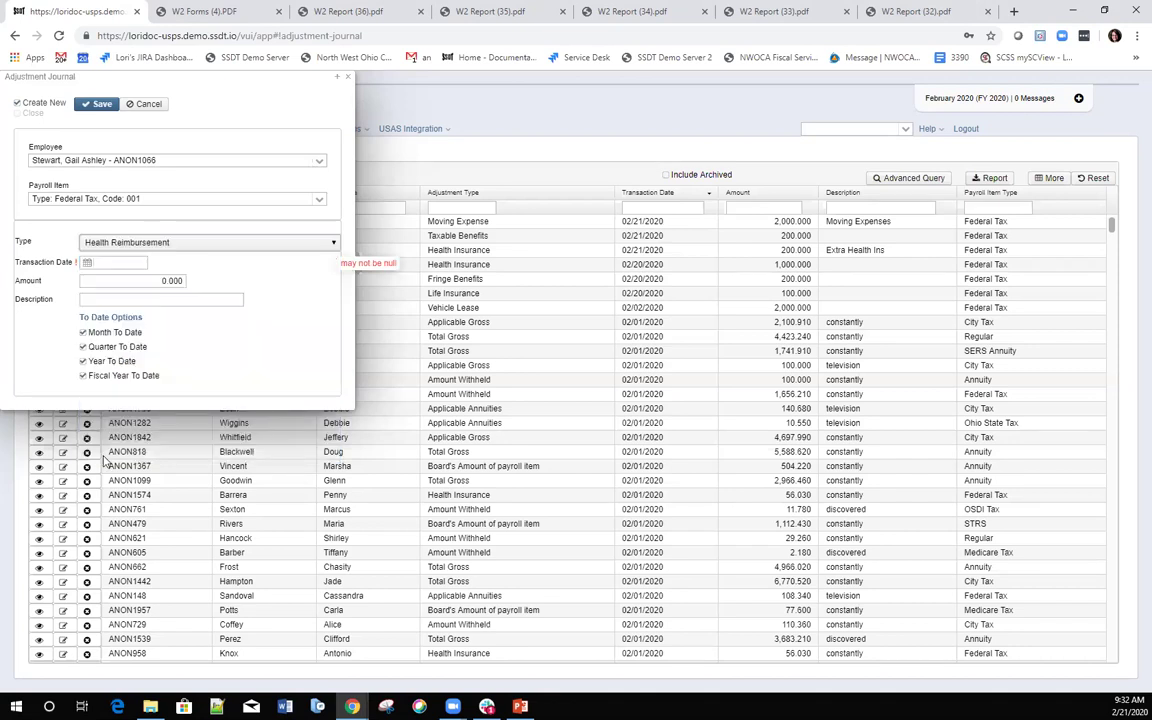
left_click(120, 261)
type("2/20/")
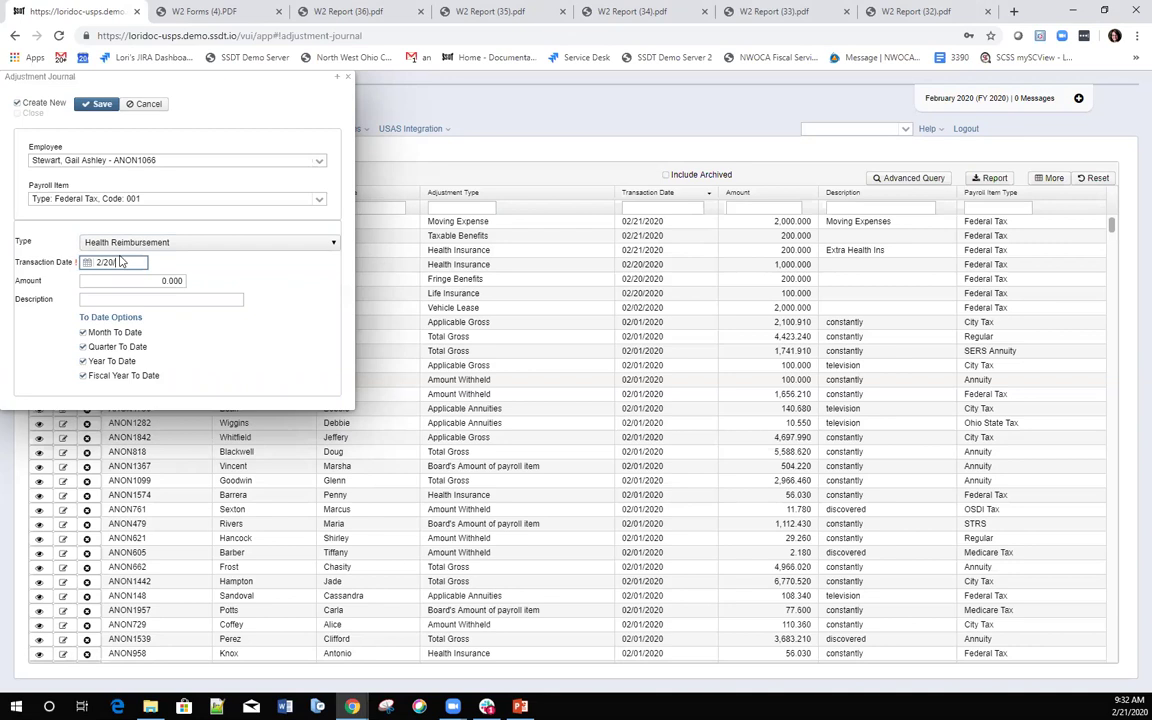
type("2020")
key("Tab")
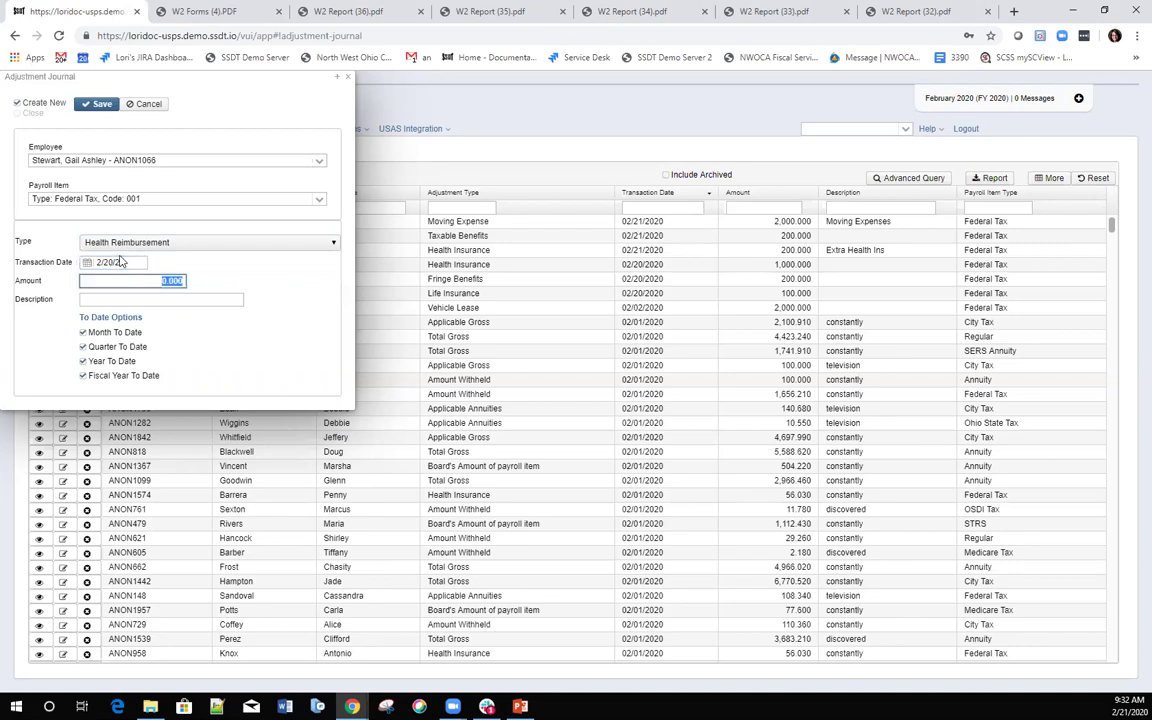
type("300")
left_click(97, 105)
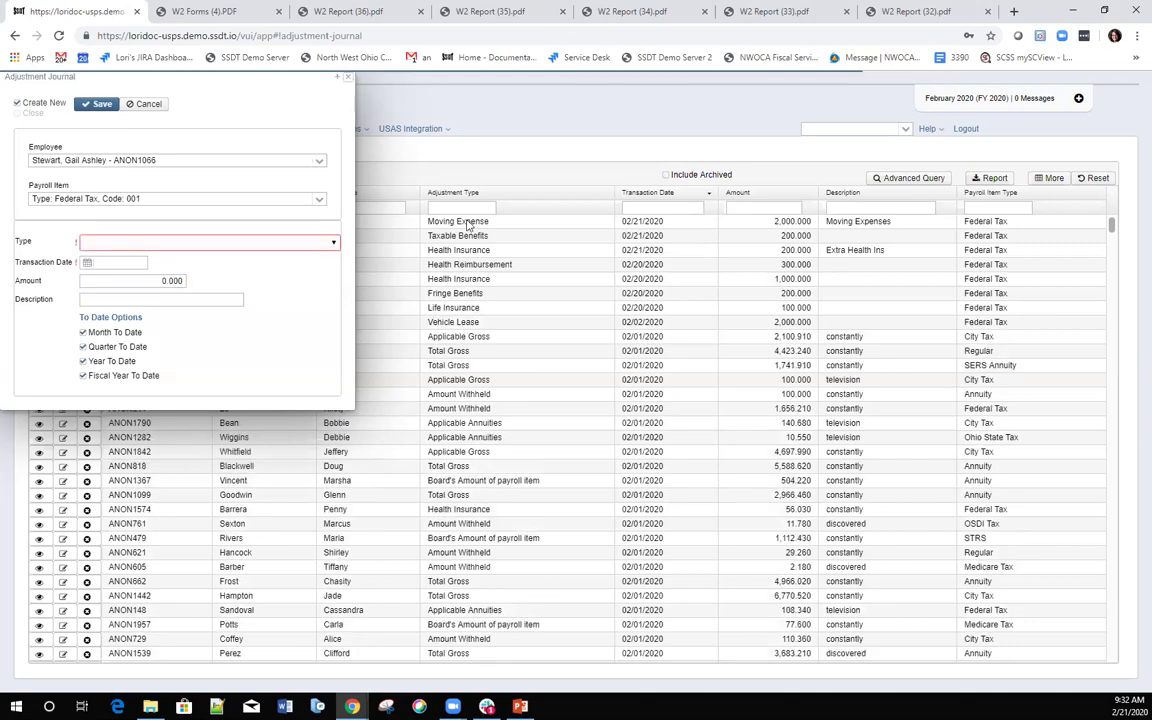
key("Escape")
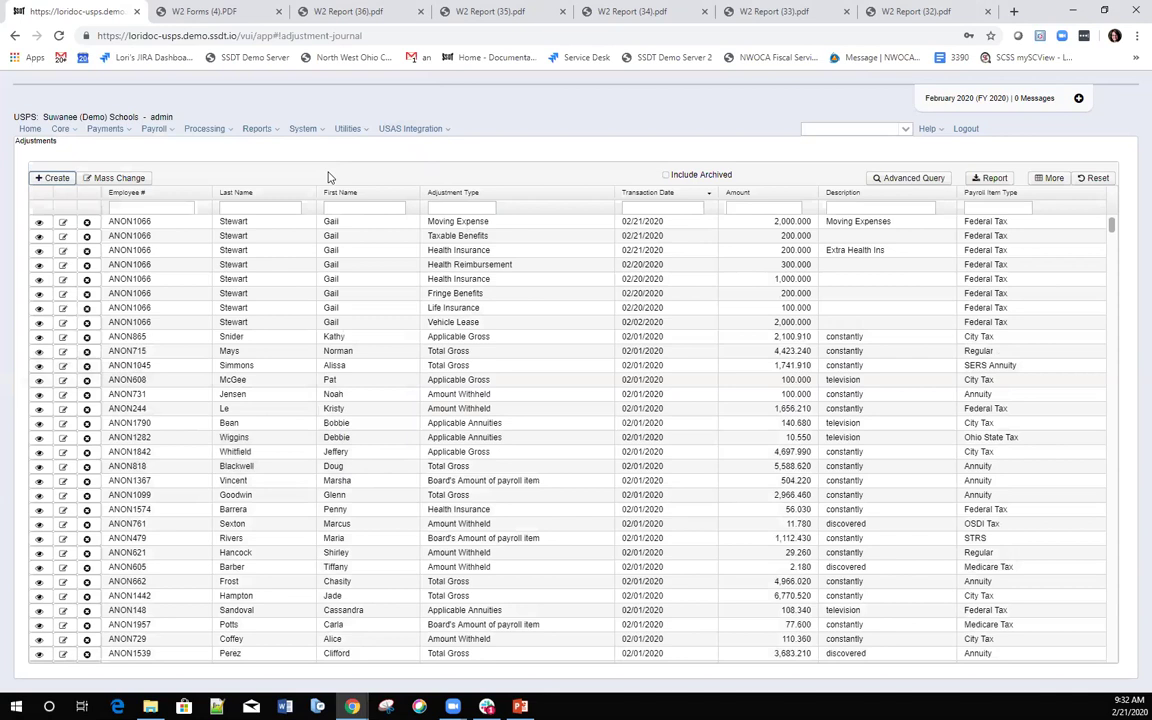
Open the W2 Report and Submission options, add the same employee by last name, and generate the 2020 W2 report.
left_click(250, 128)
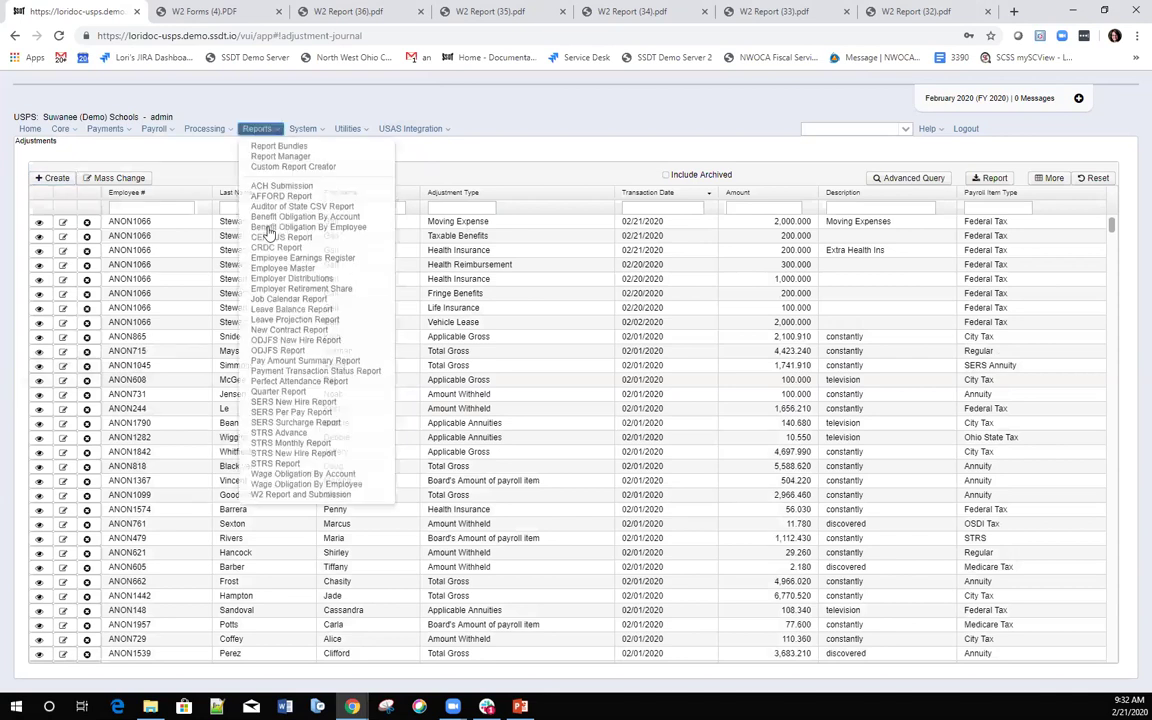
left_click(300, 494)
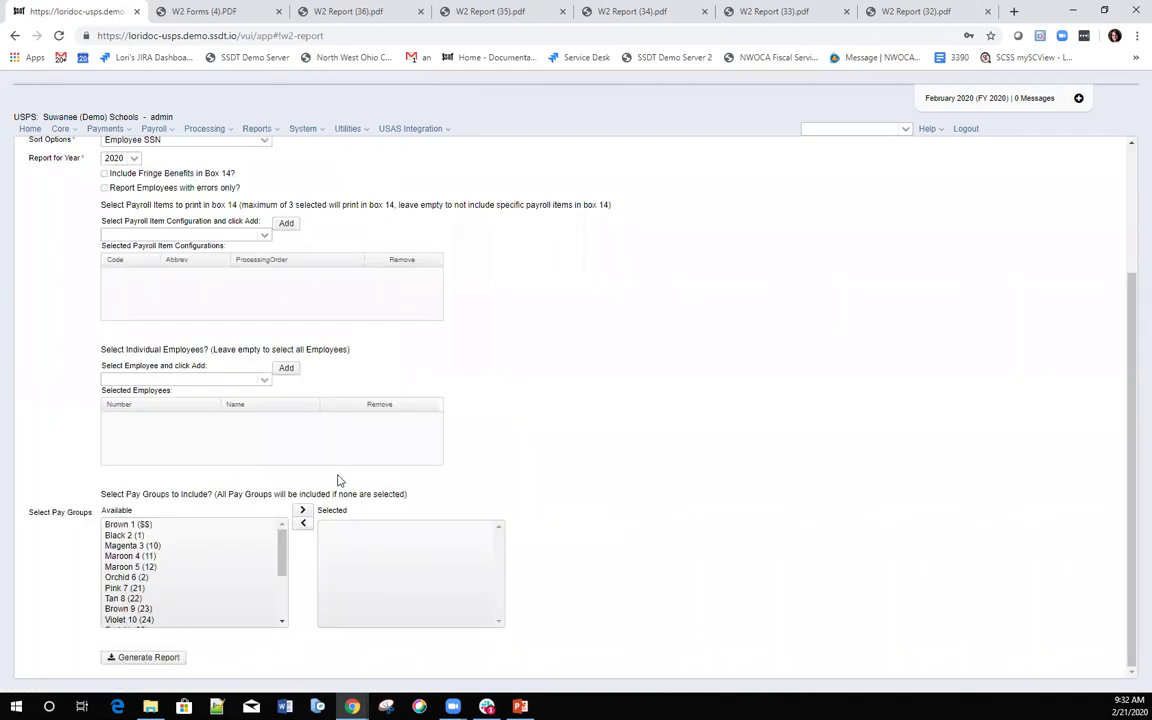
left_click(180, 380)
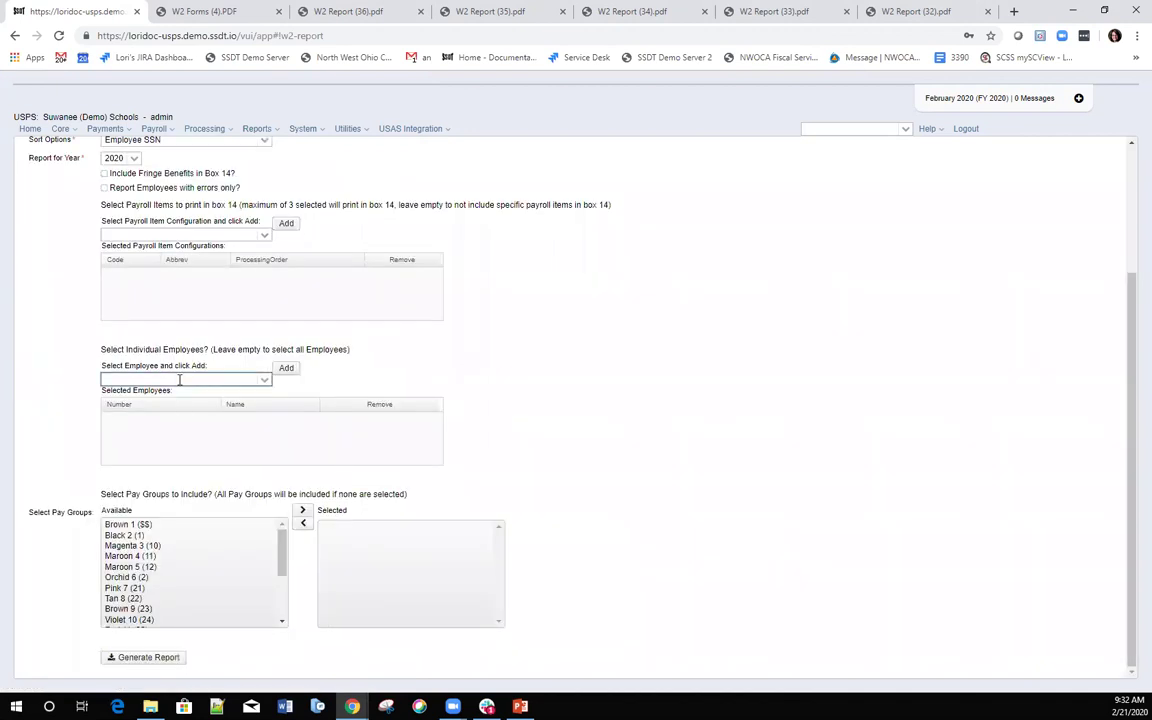
type("stew")
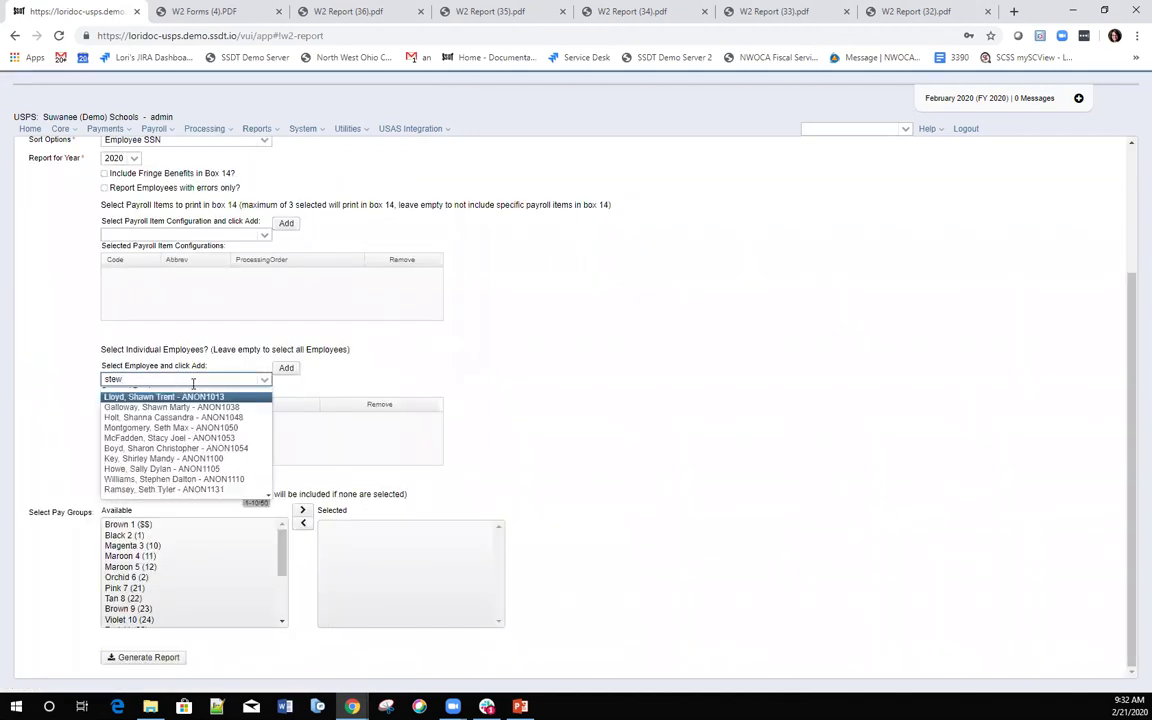
left_click(287, 370)
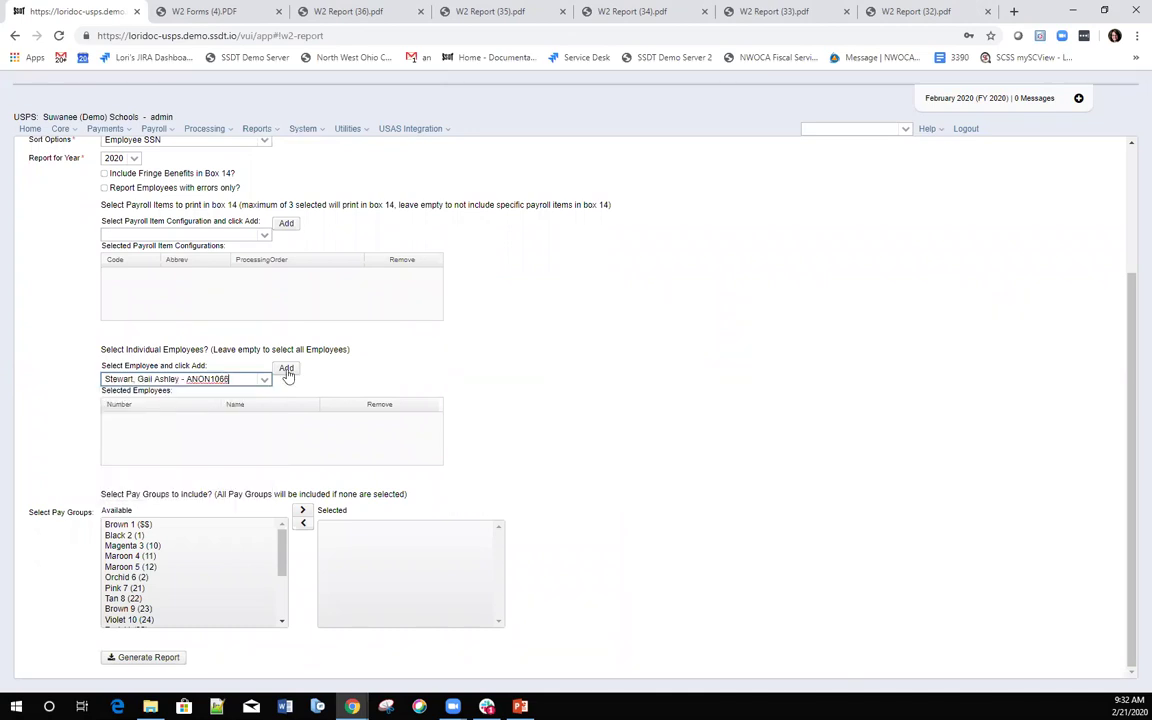
left_click(143, 656)
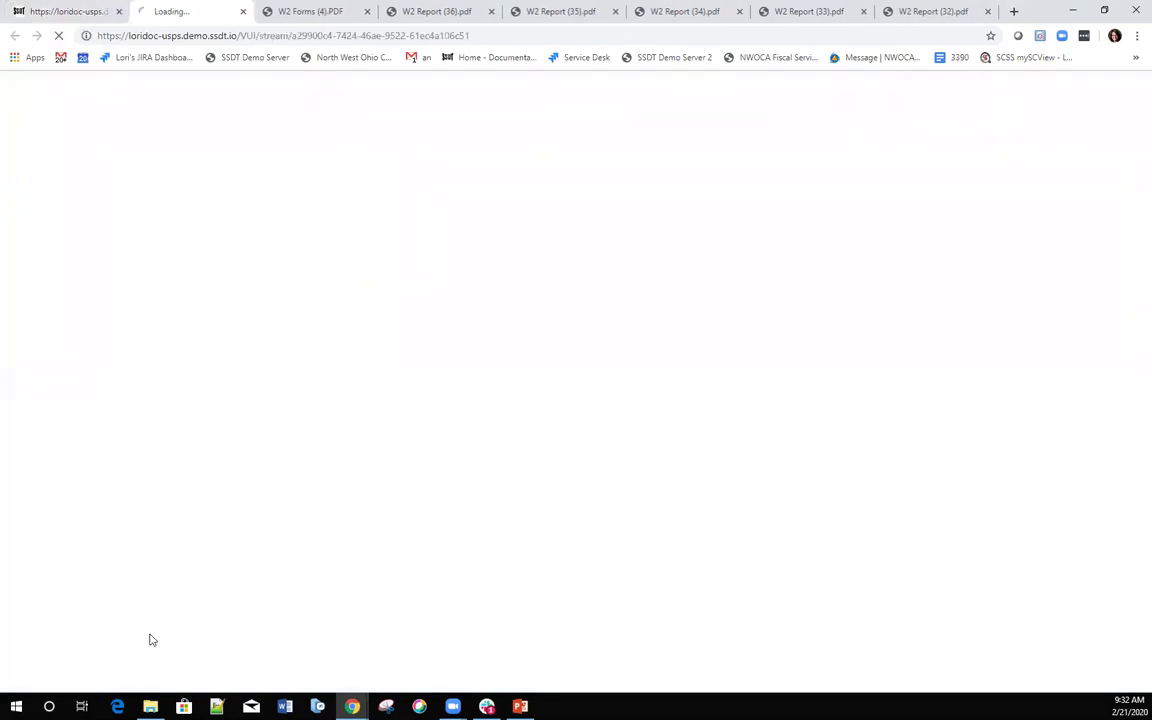
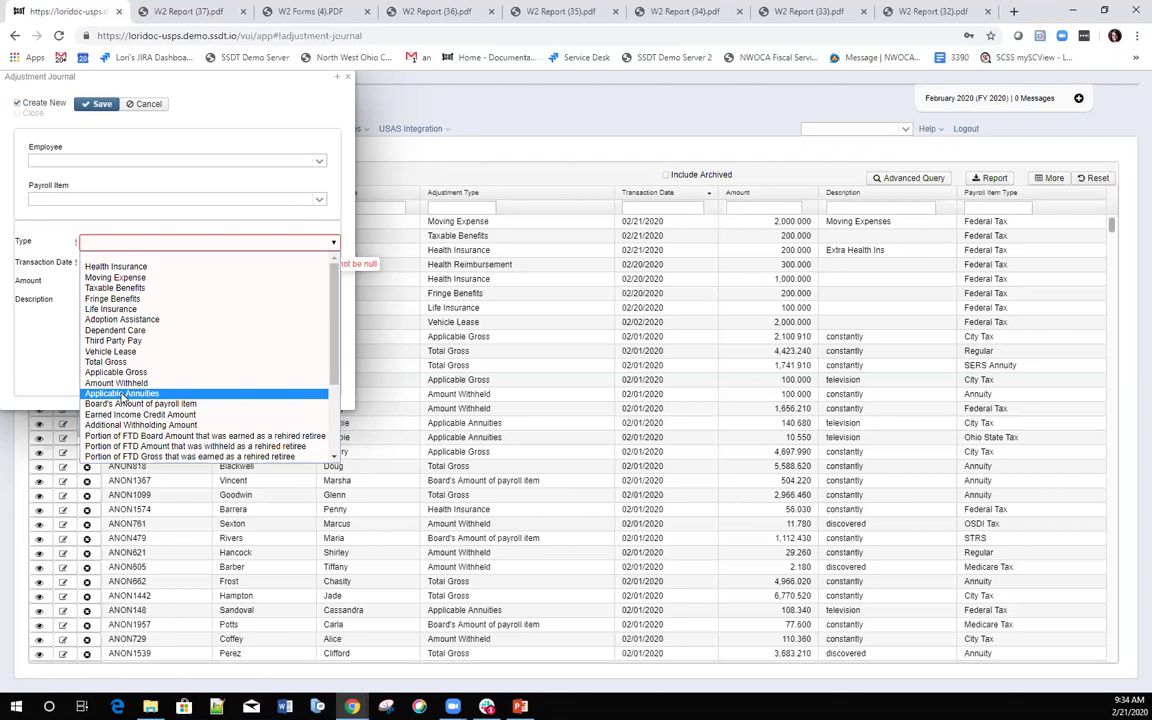
Review the adjustment types offered in the blank adjustment form, including Dependent Care and Total Gross, and close the form without saving.
key("Escape")
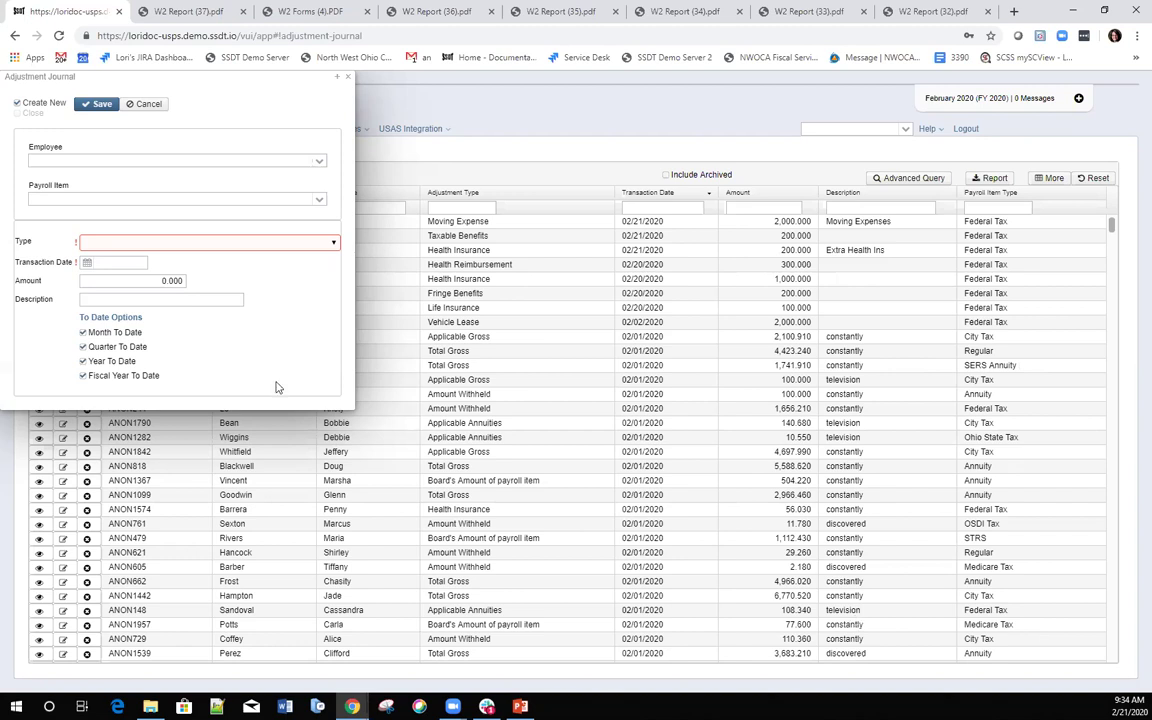
left_click(333, 246)
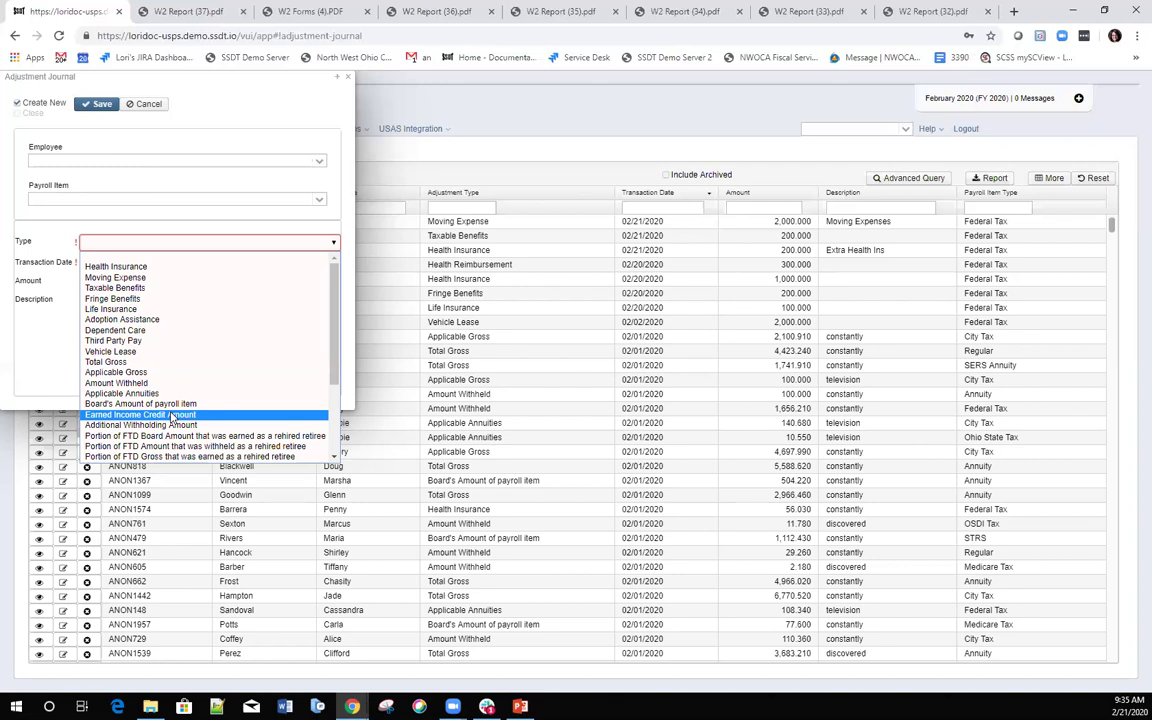
key("d")
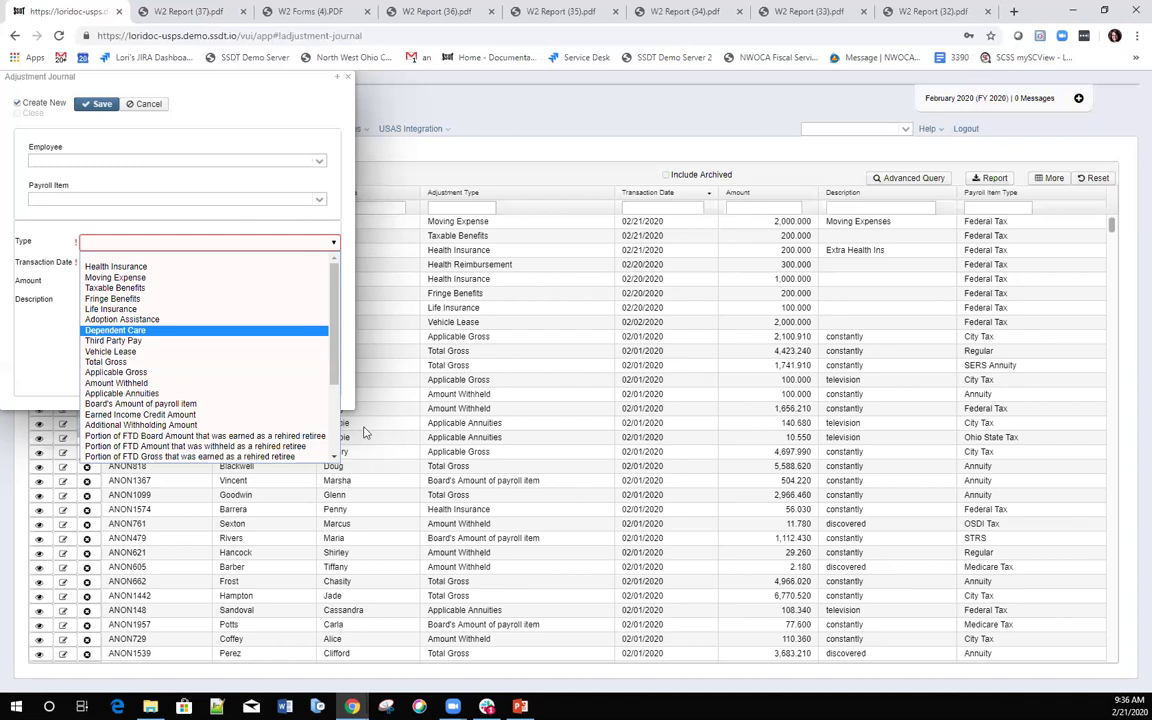
scroll(155, 425, "down", 1)
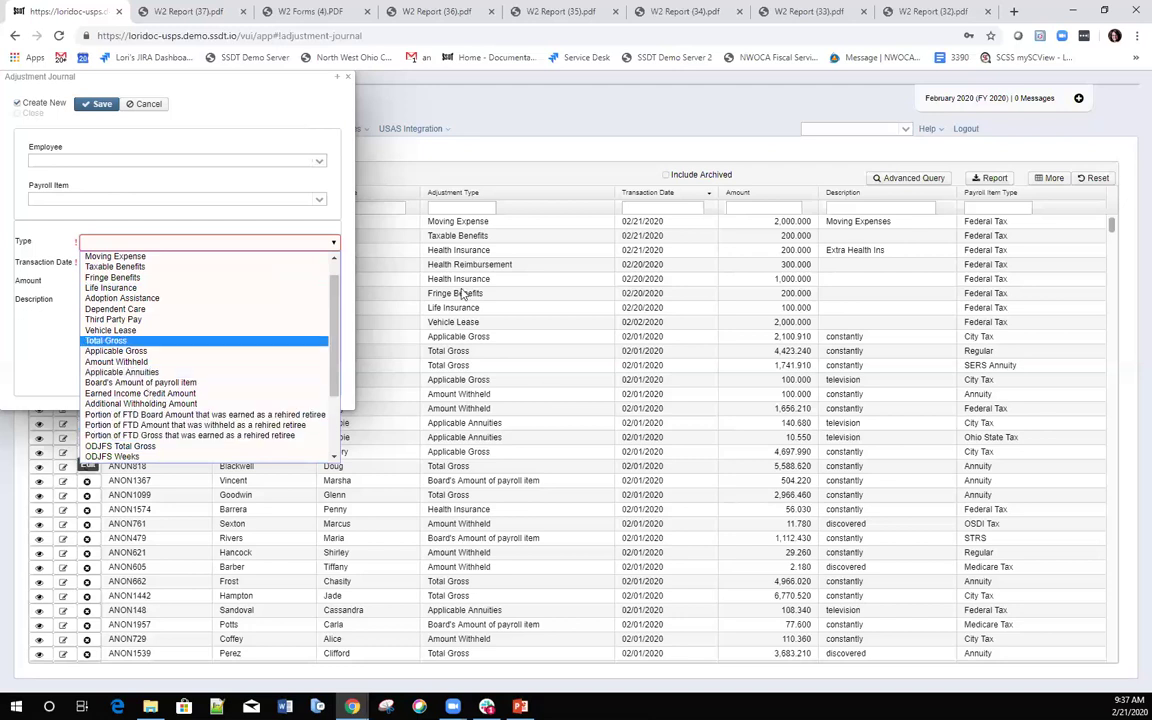
left_click(472, 128)
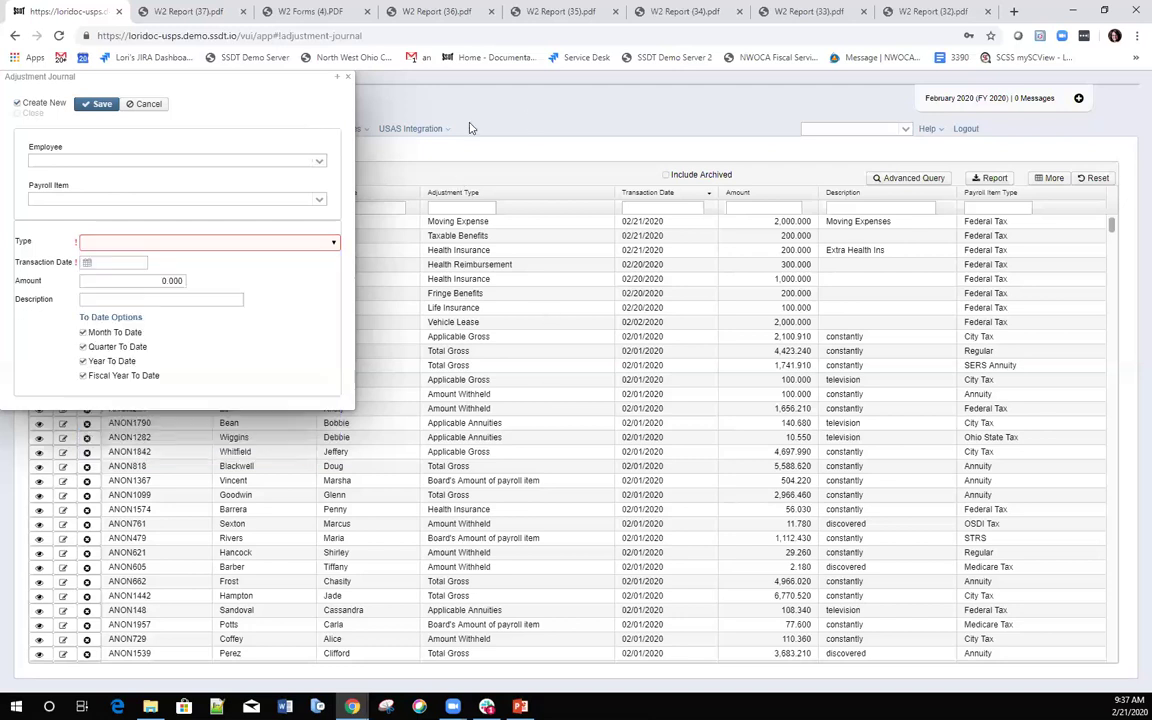
left_click(349, 79)
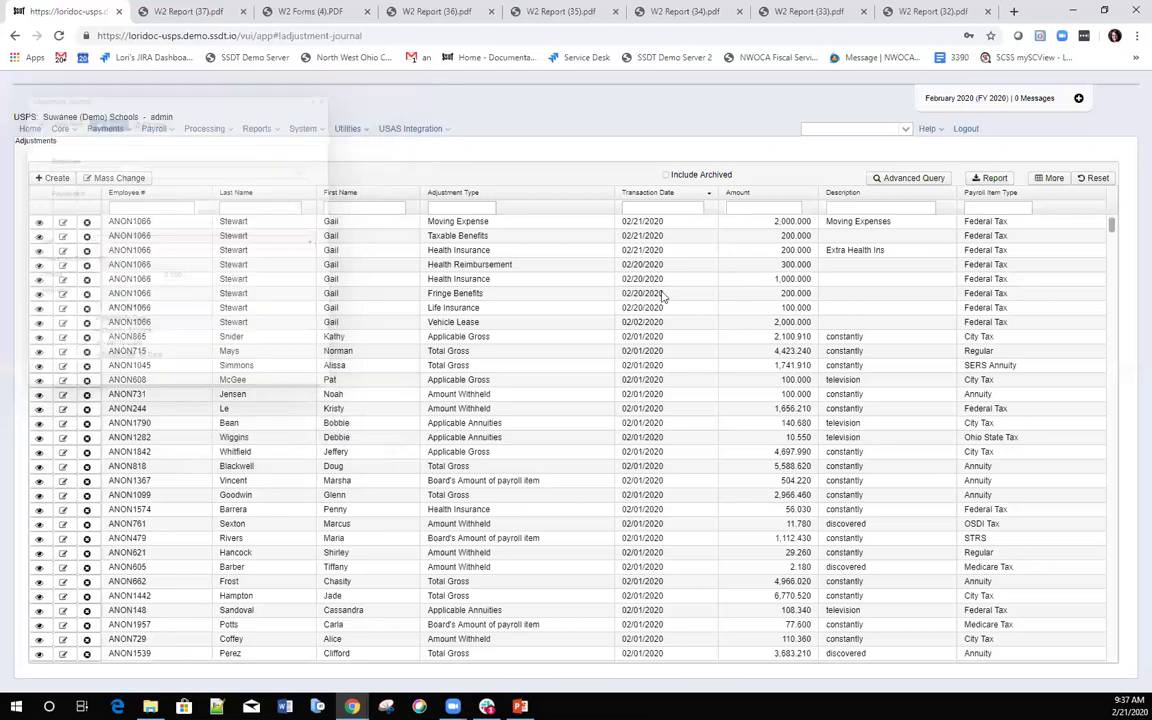
Open the Payroll Item records and filter them by code 450.
left_click(62, 129)
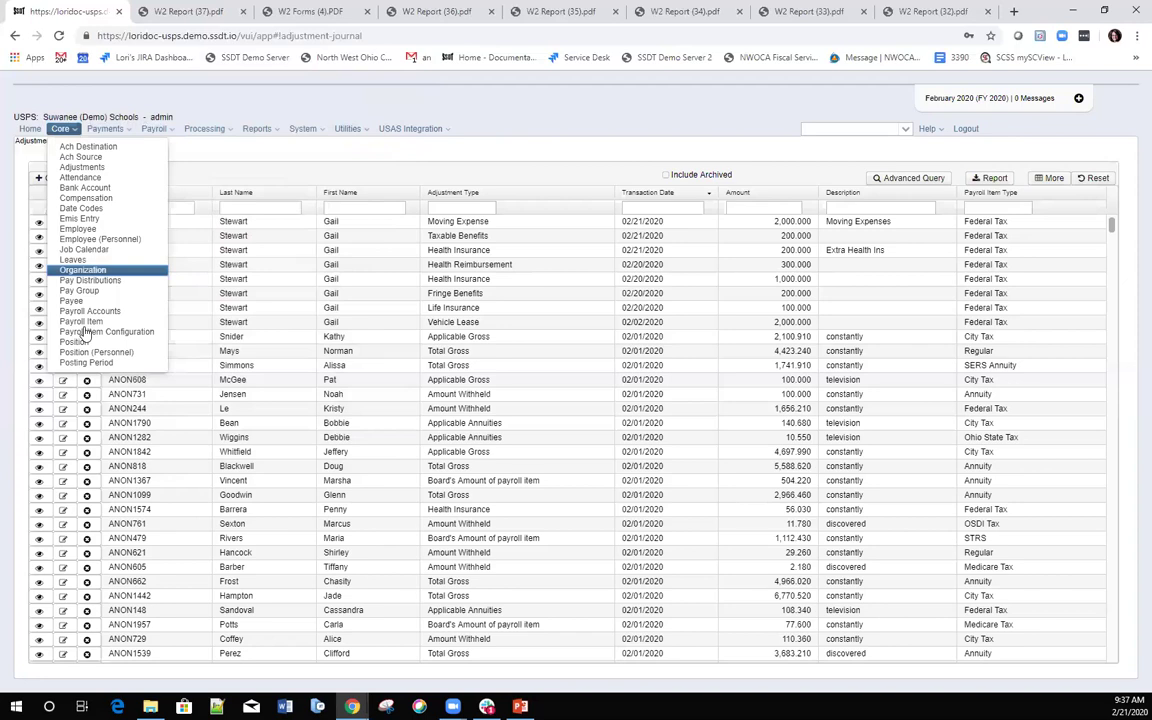
left_click(92, 330)
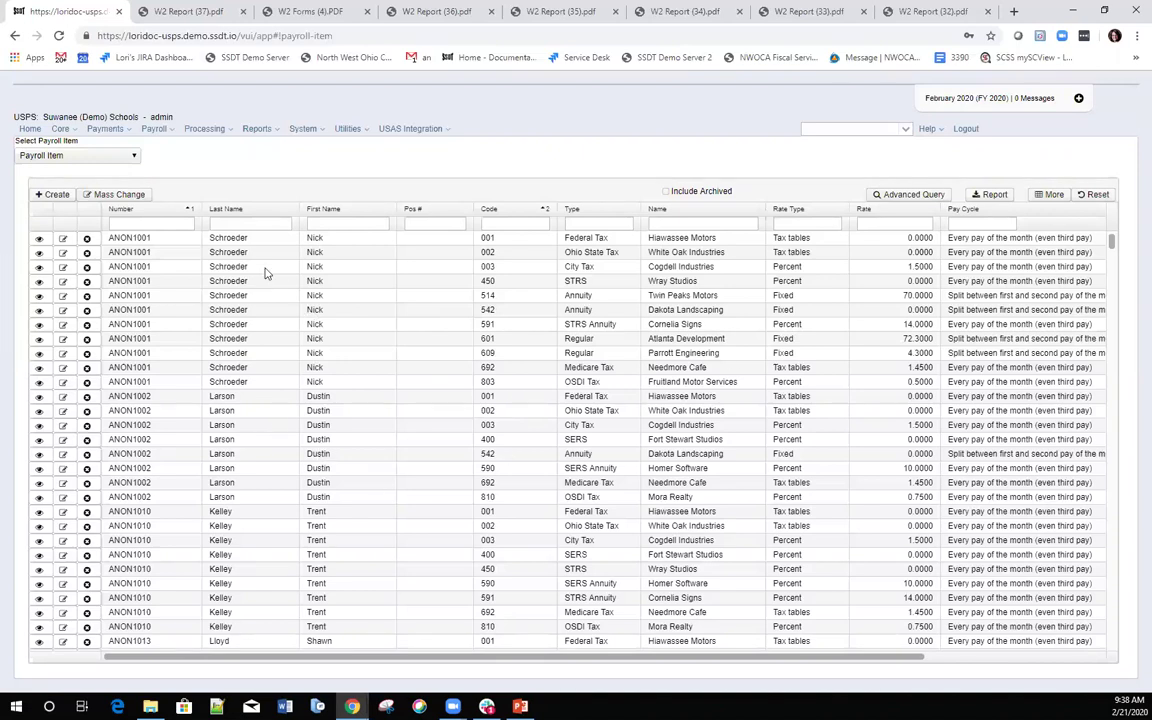
left_click(513, 223)
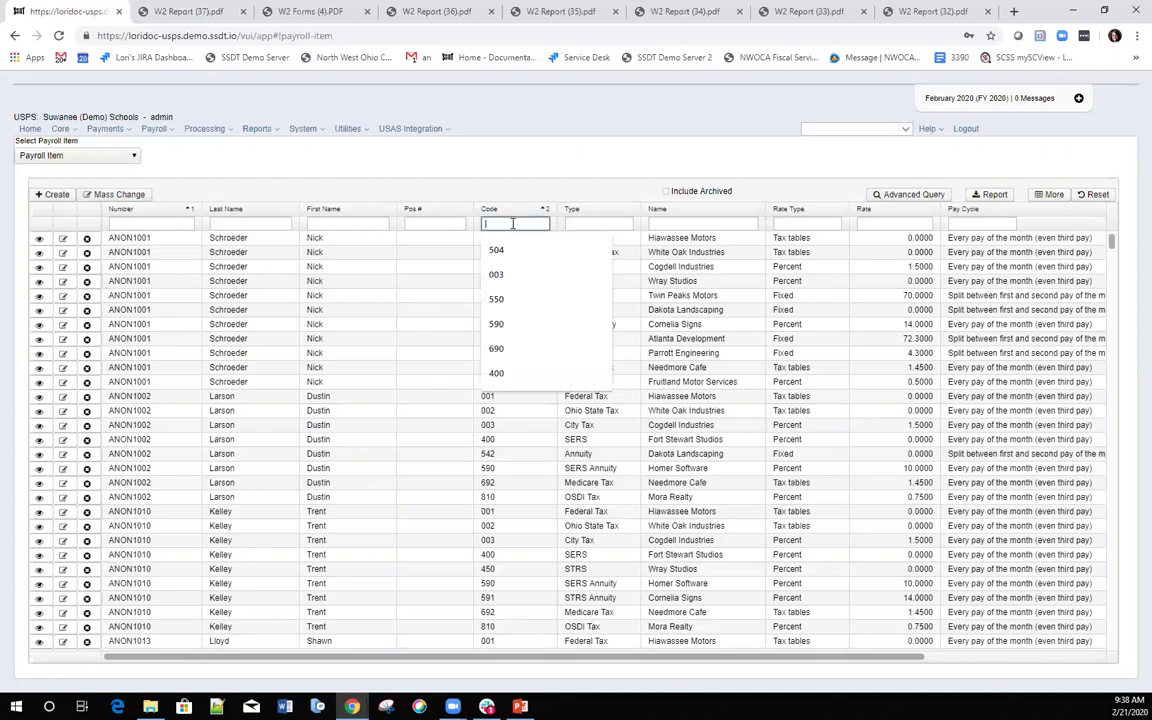
type("450")
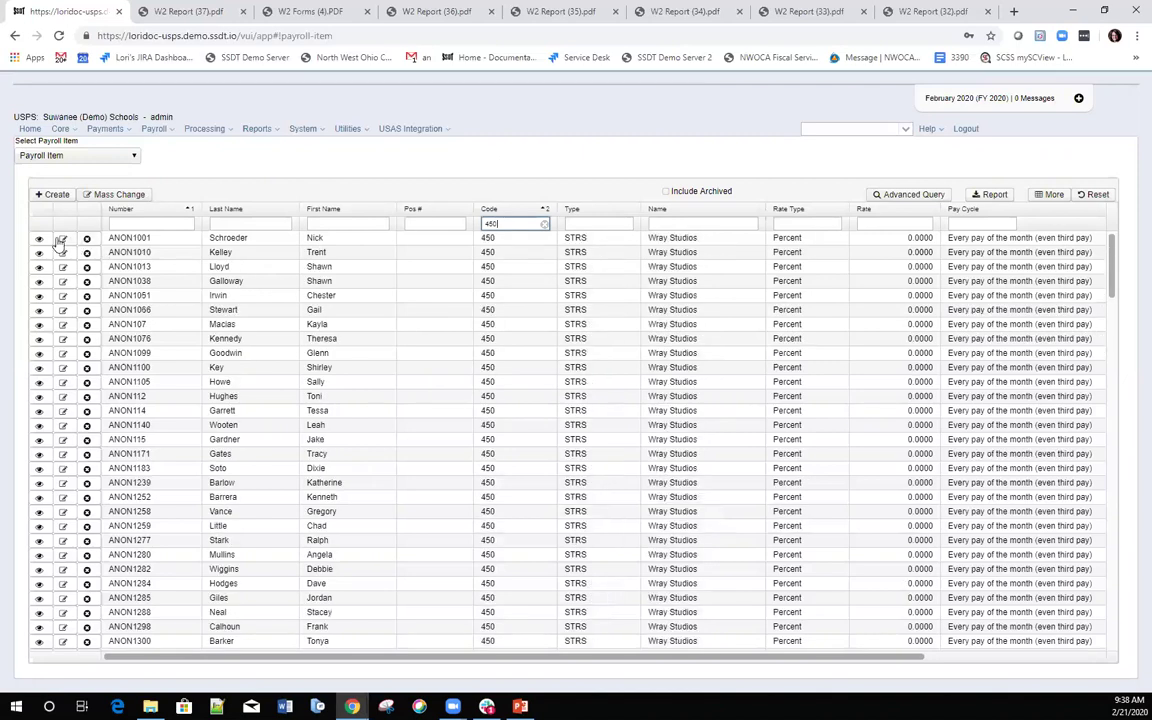
Open the first employee's STRS item for editing and examine its MTD, QTD, FYTD and YTD historical totals.
left_click(60, 240)
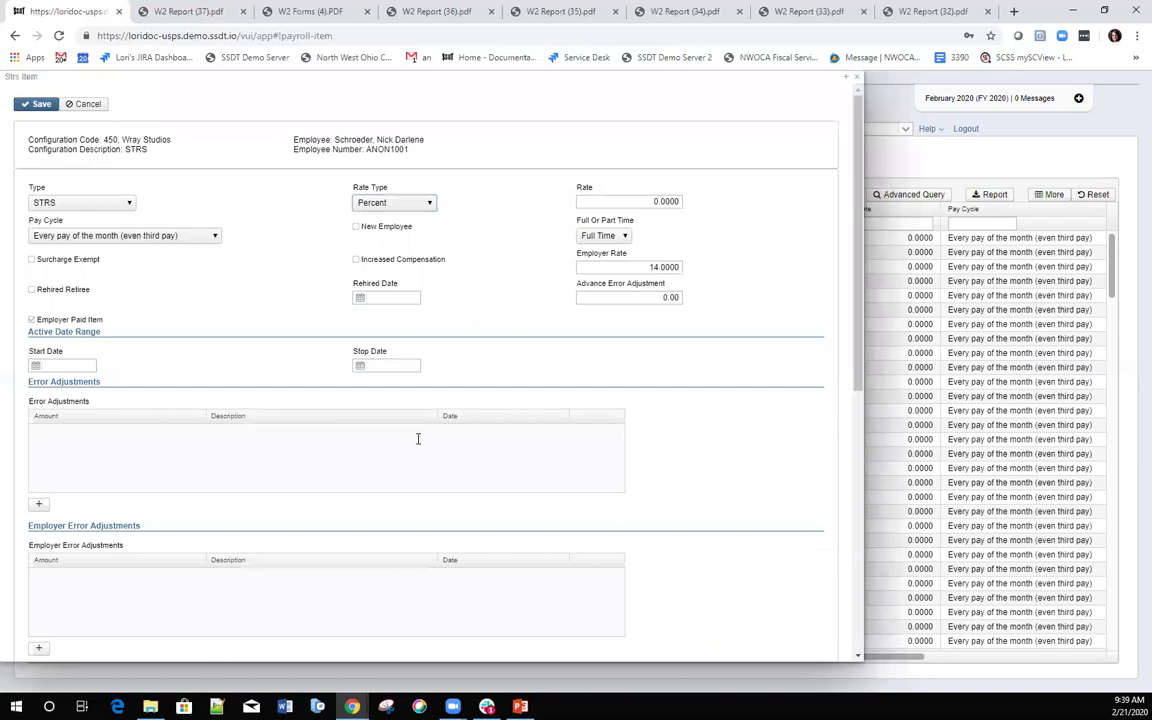
scroll(420, 440, "down", 8)
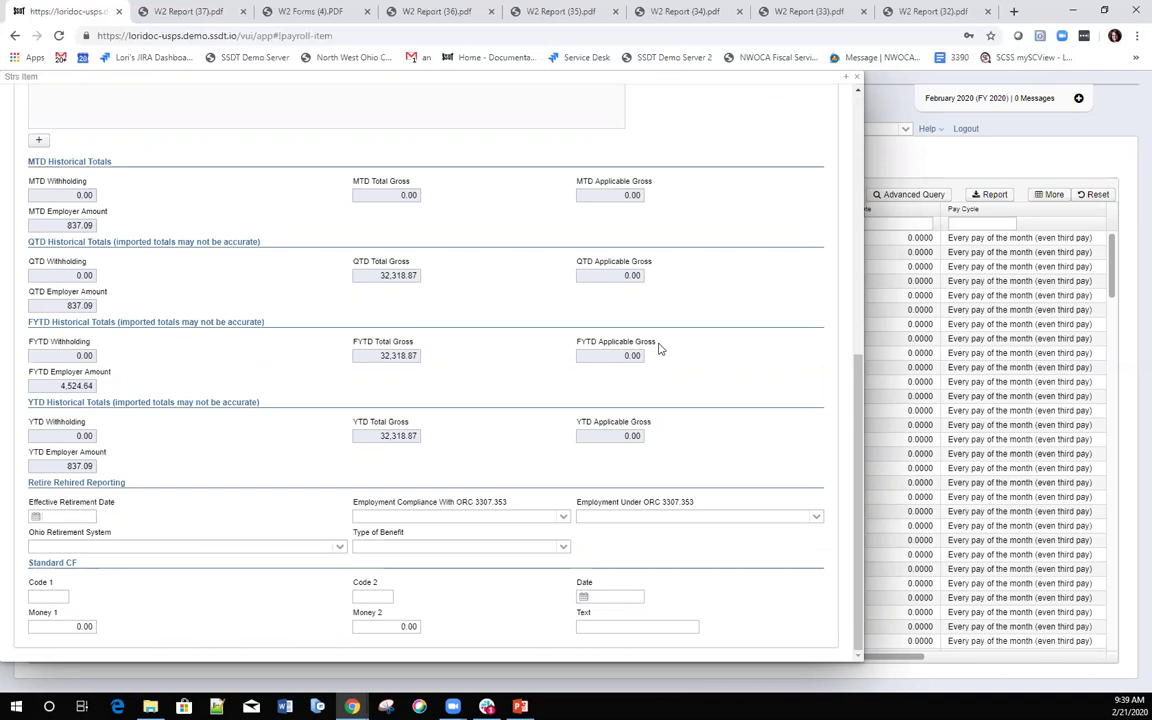
scroll(658, 347, "up", 2)
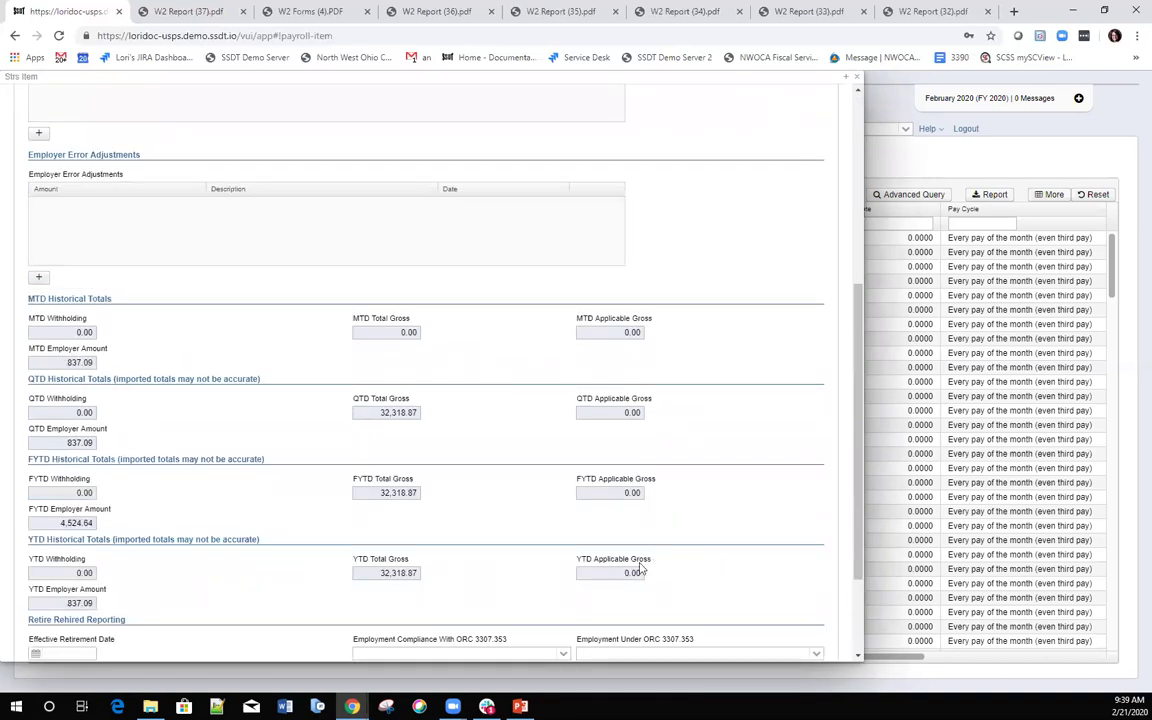
scroll(578, 508, "down", 2)
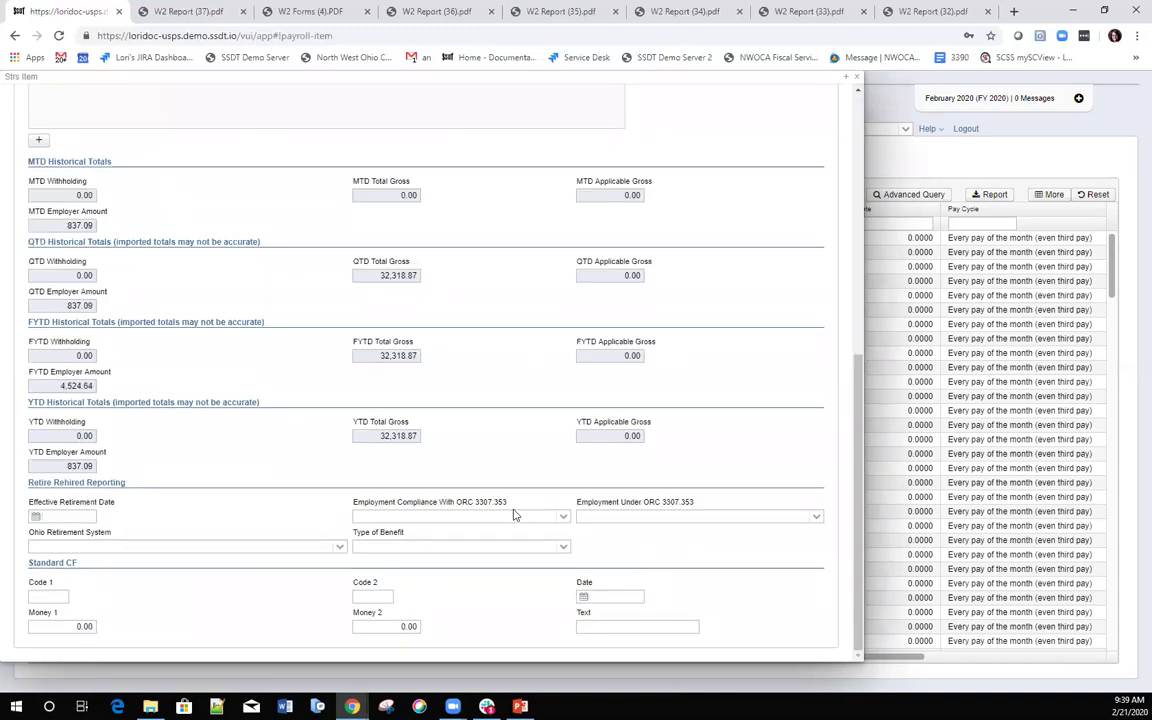
Close the STRS payroll item without saving.
left_click(851, 80)
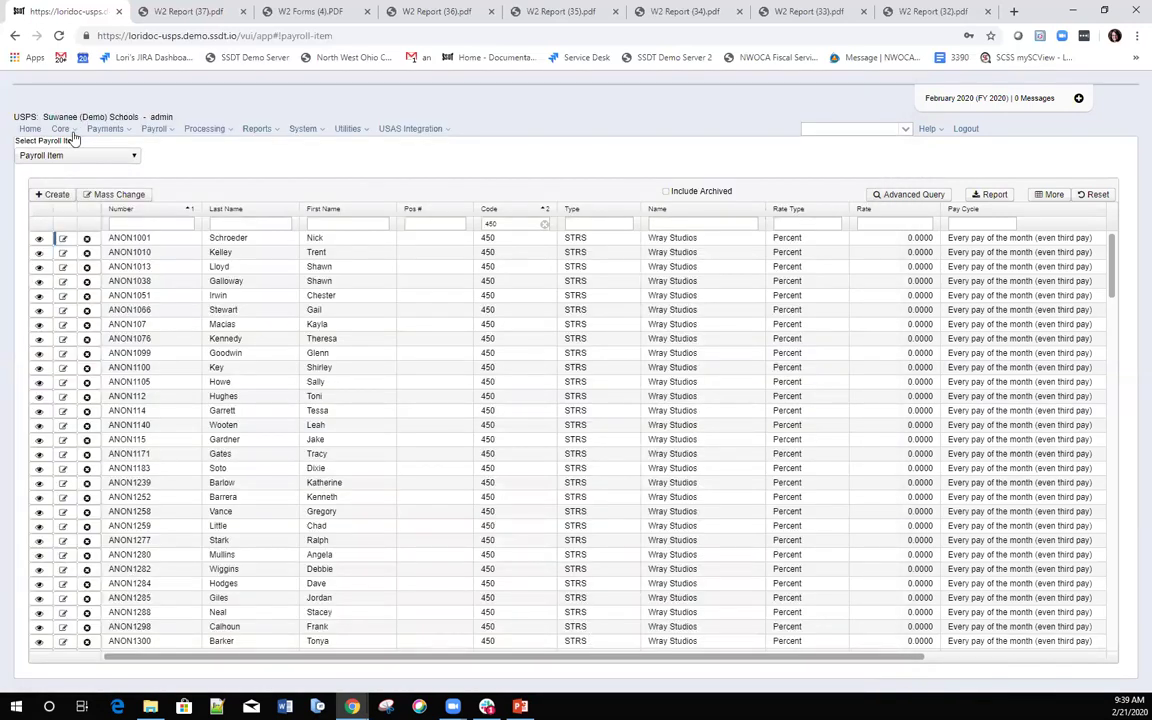
left_click(72, 132)
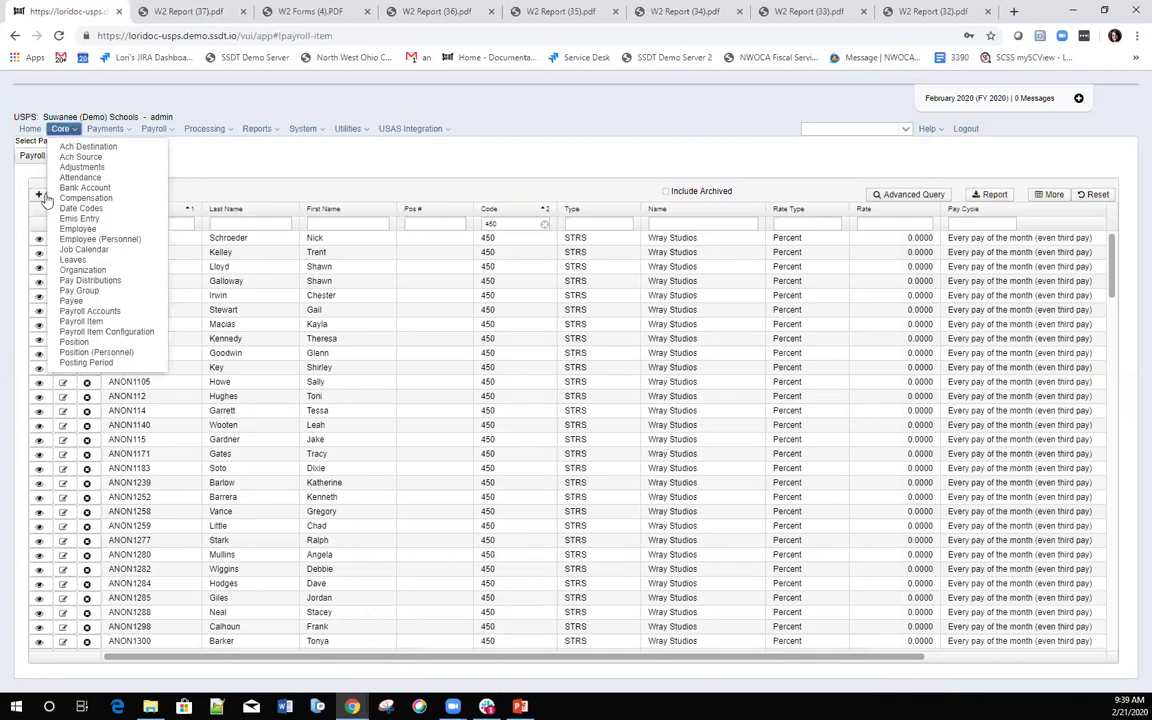
left_click(78, 167)
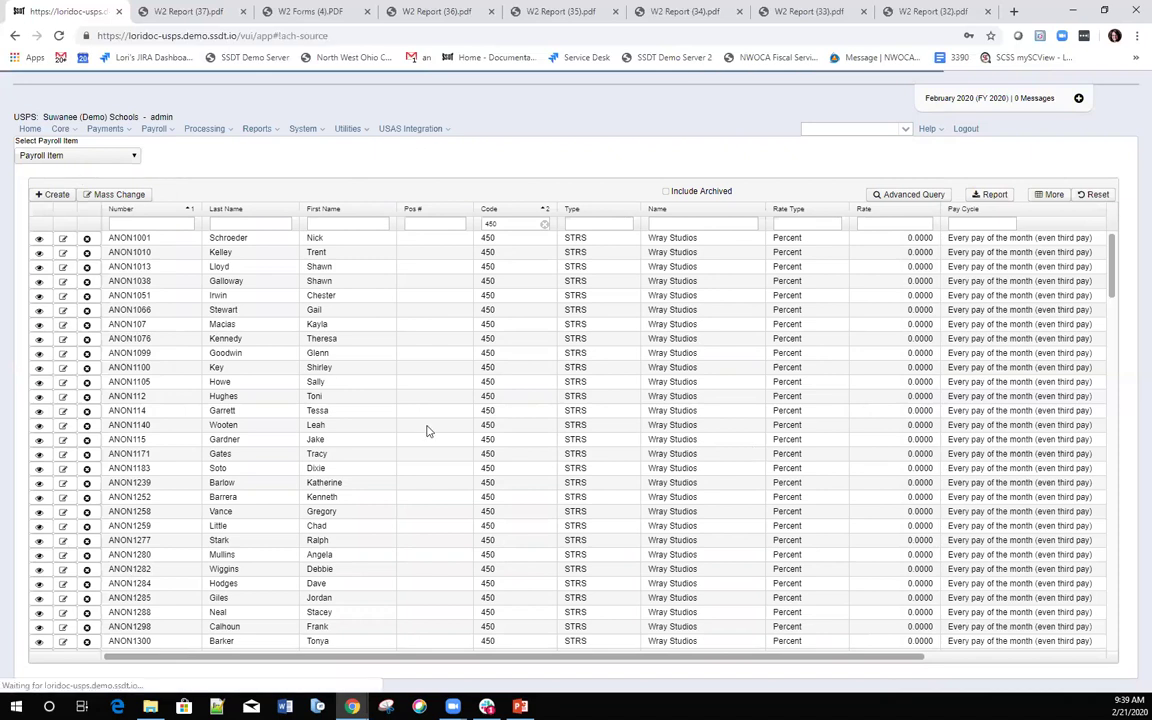
left_click(46, 184)
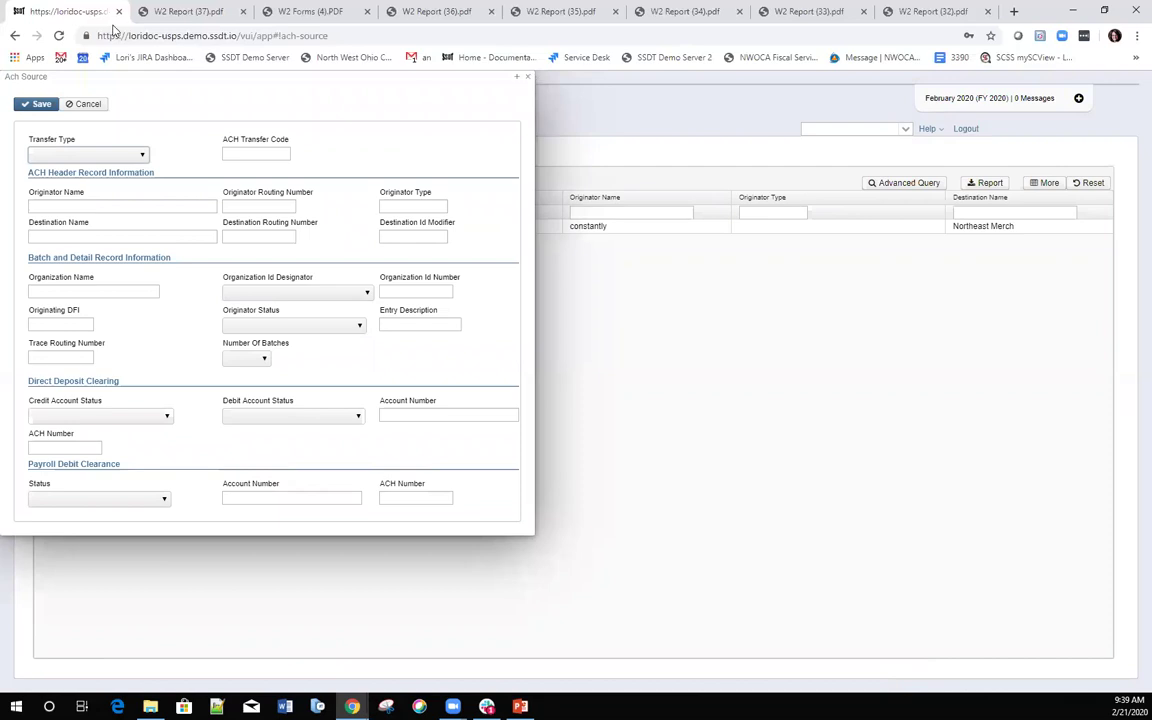
left_click(24, 106)
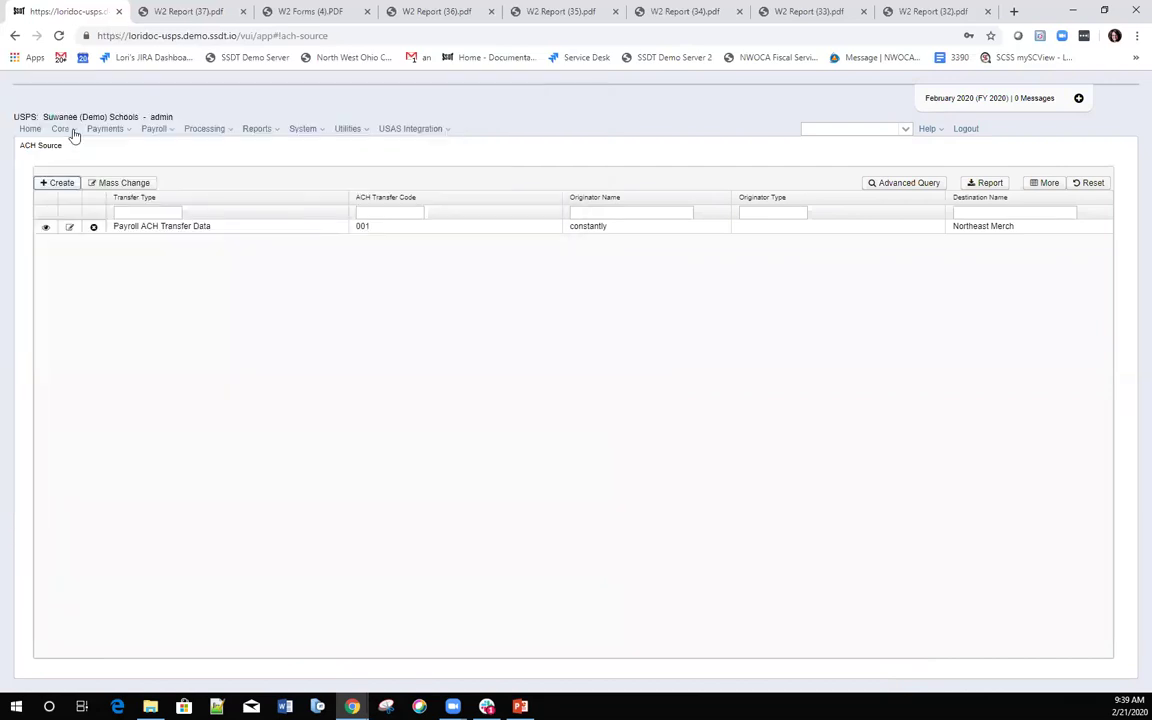
Open the Adjustments records, choose ODJFS Total Gross as the type in a blank adjustment, and close the form without saving.
left_click(72, 132)
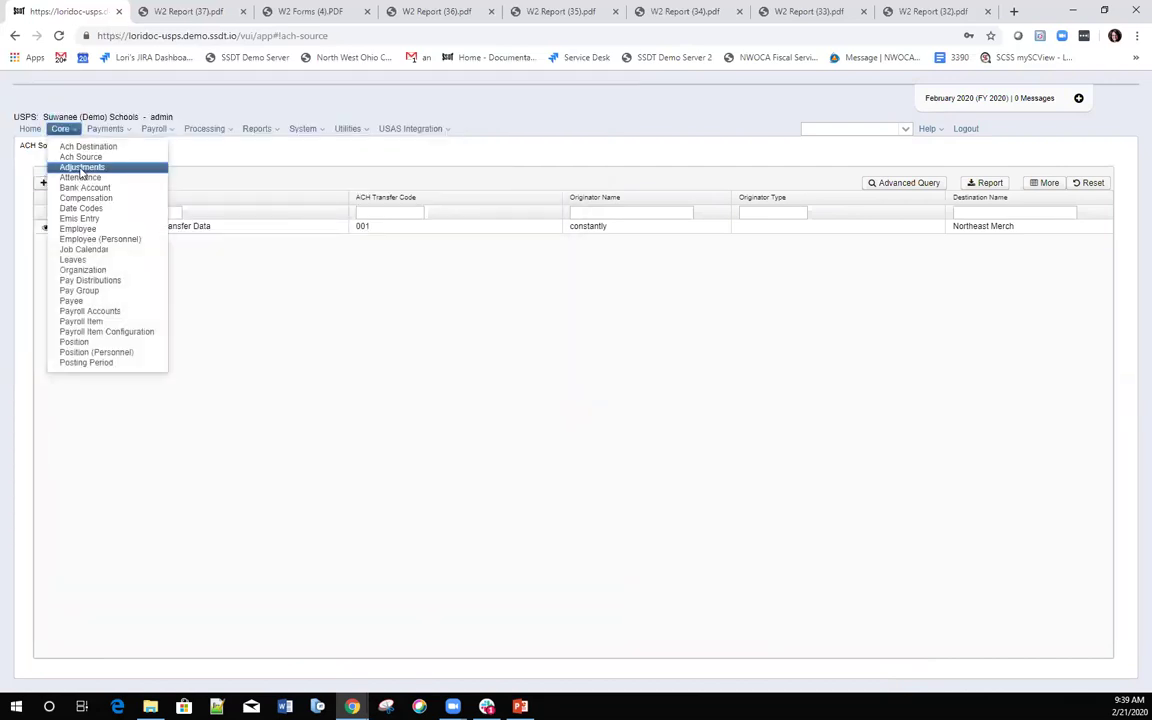
left_click(82, 168)
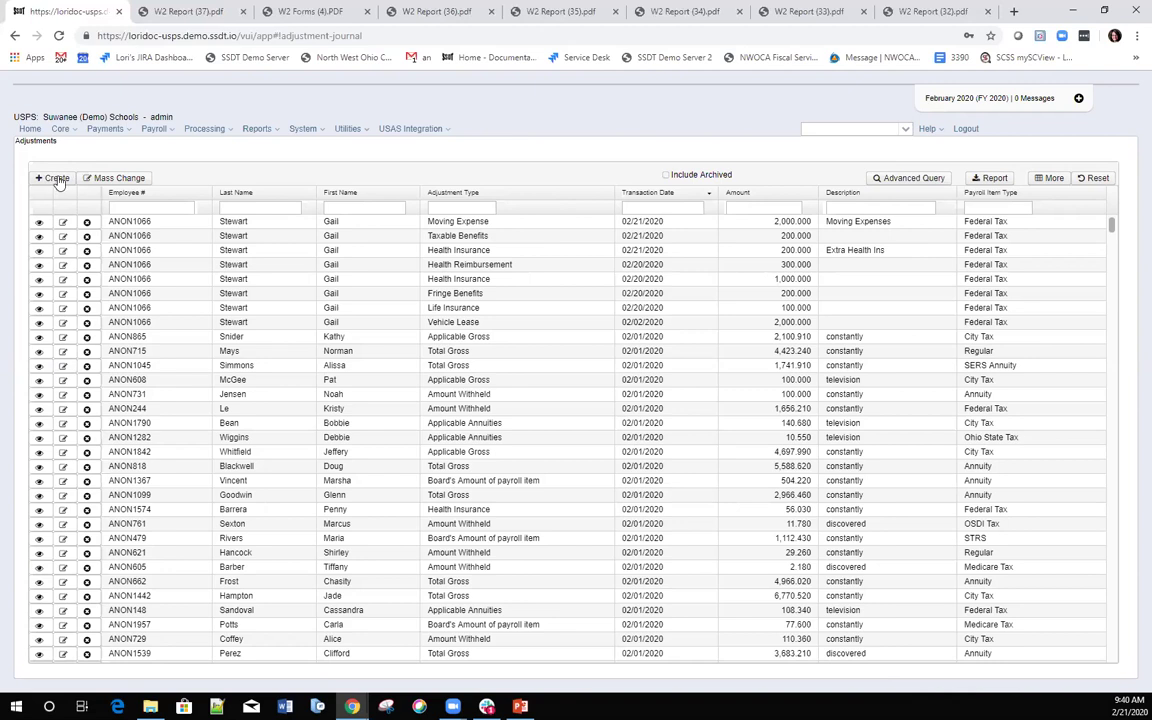
left_click(57, 178)
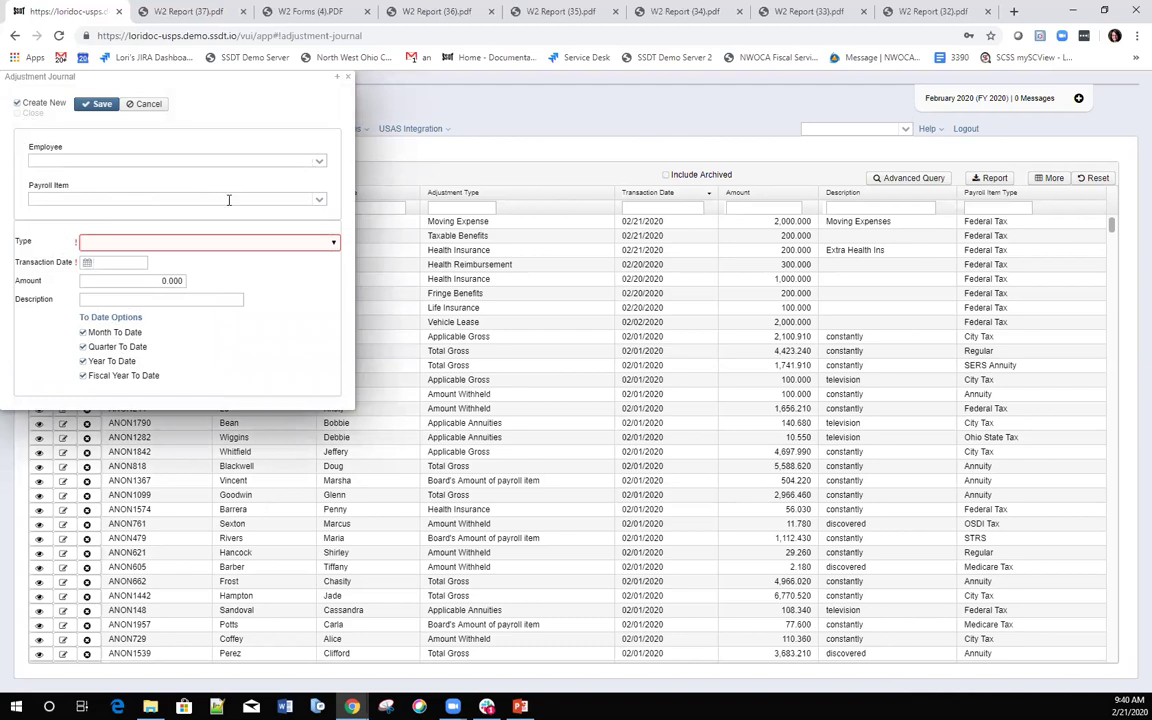
left_click(334, 244)
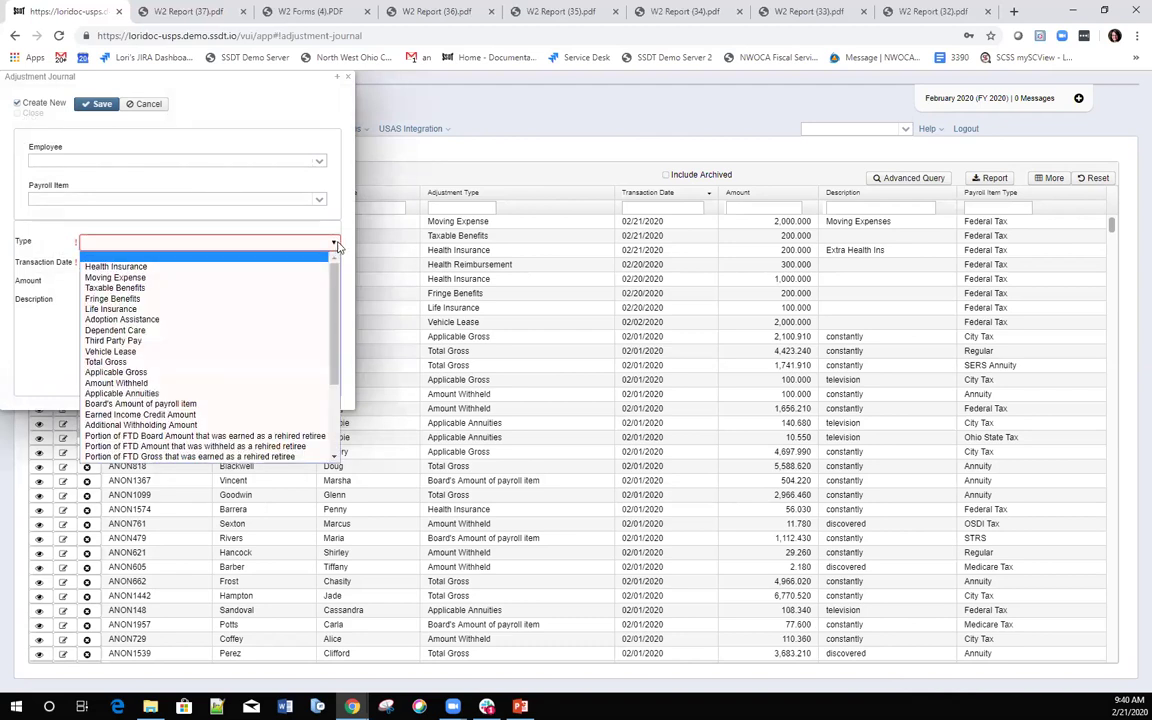
scroll(185, 420, "down", 1)
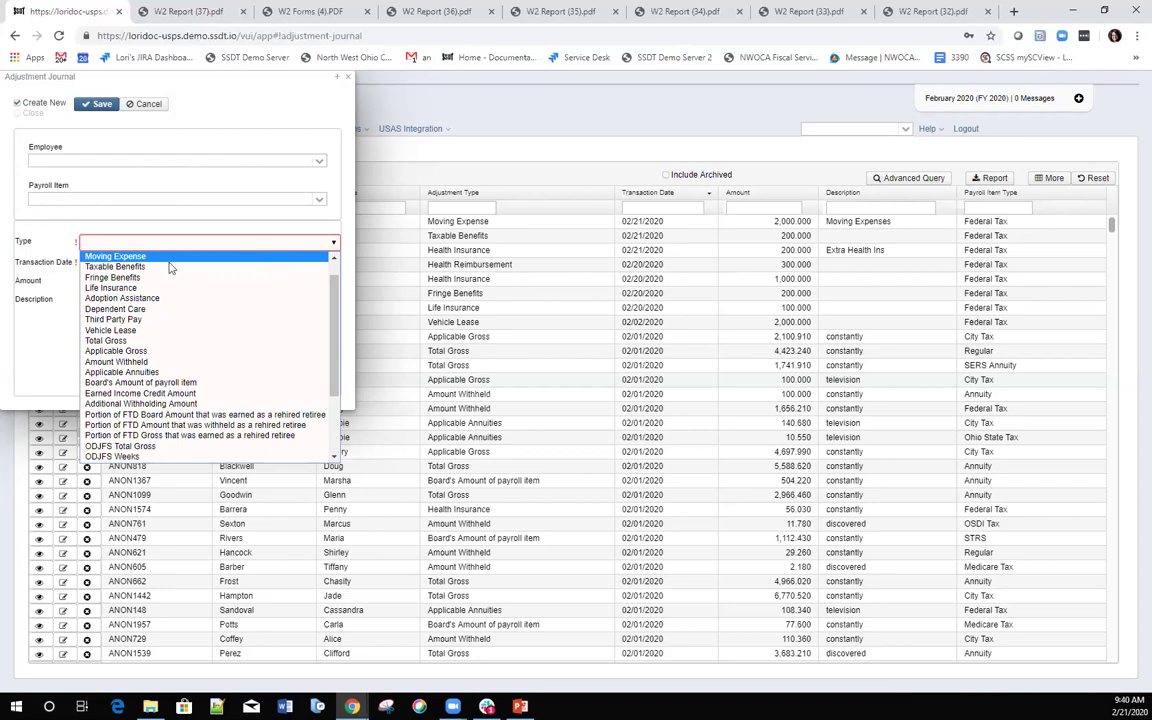
left_click(145, 447)
left_click(108, 263)
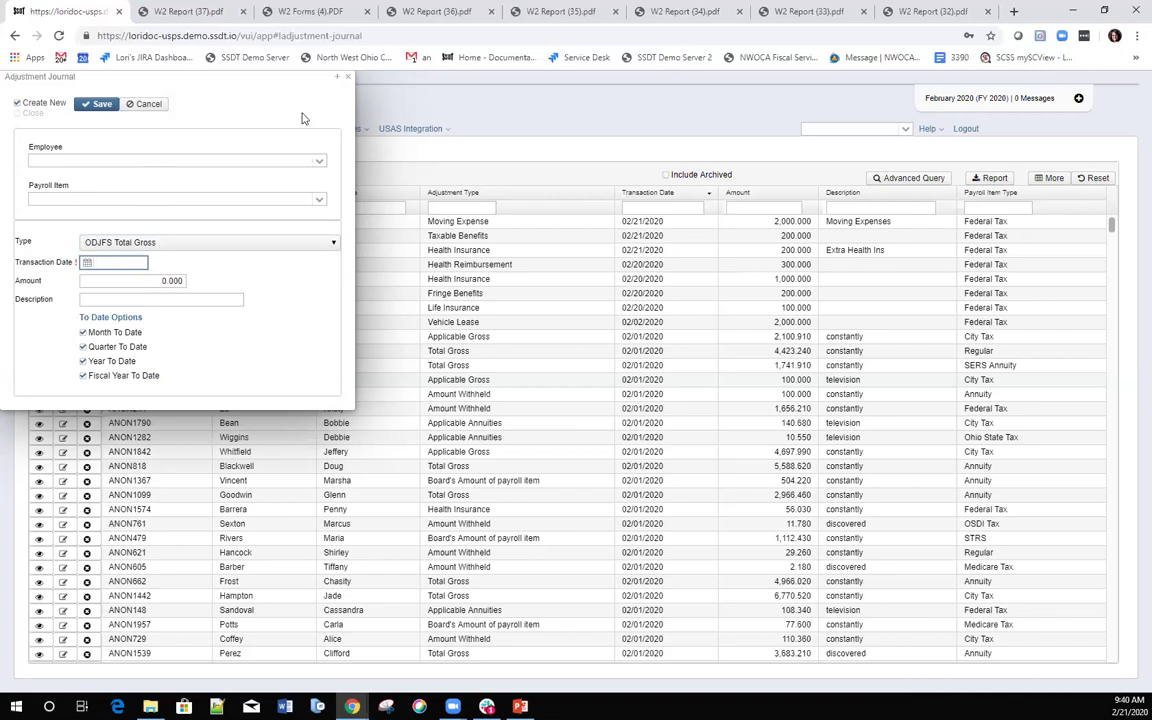
left_click(348, 77)
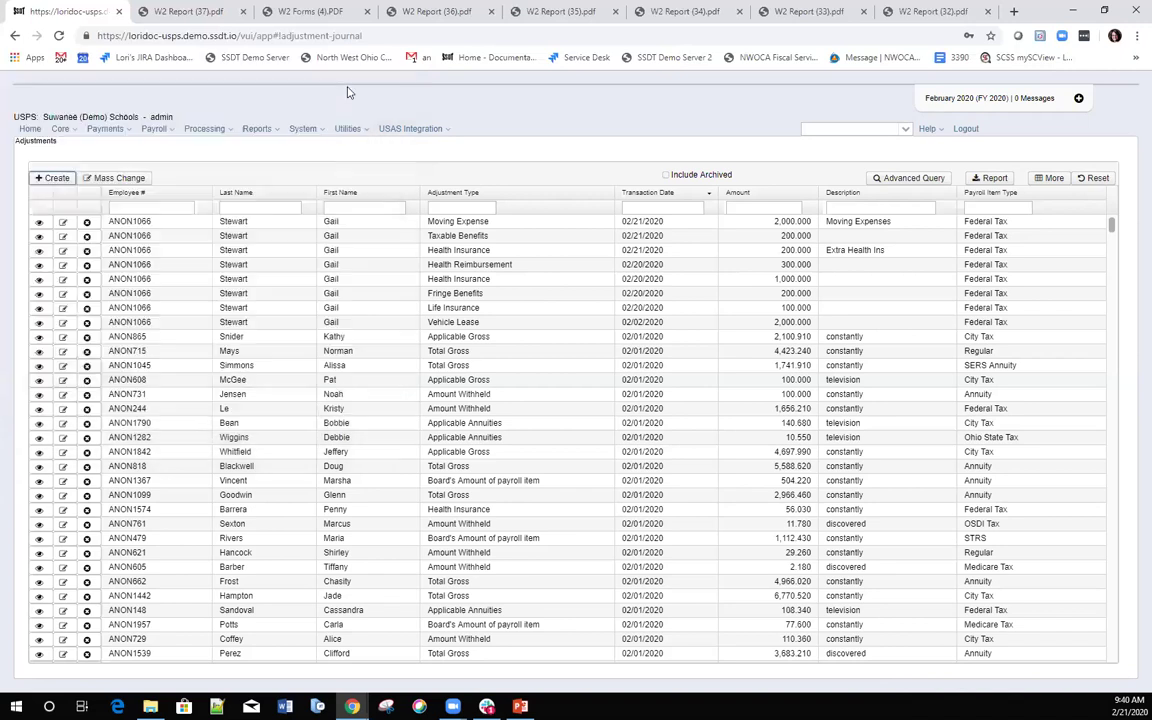
Generate the ODJFS Report for the 1st quarter of 2020 sorted by Employee ID, and save the PDF to the Desktop under its suggested name.
left_click(262, 128)
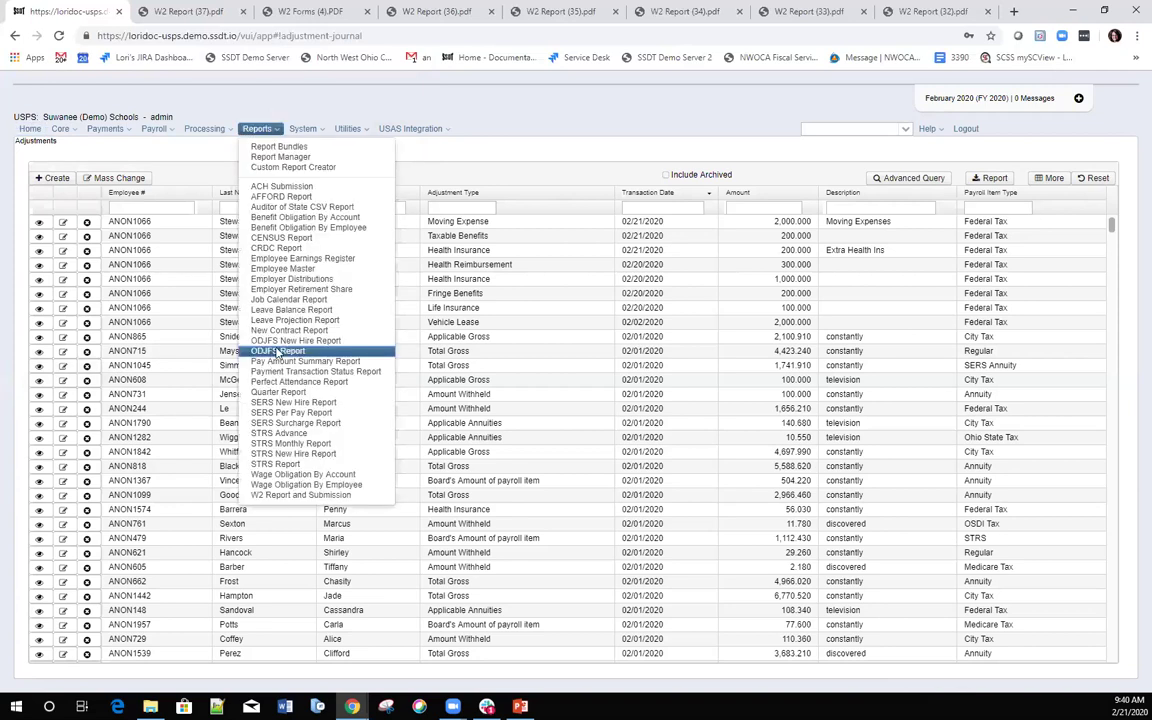
left_click(276, 350)
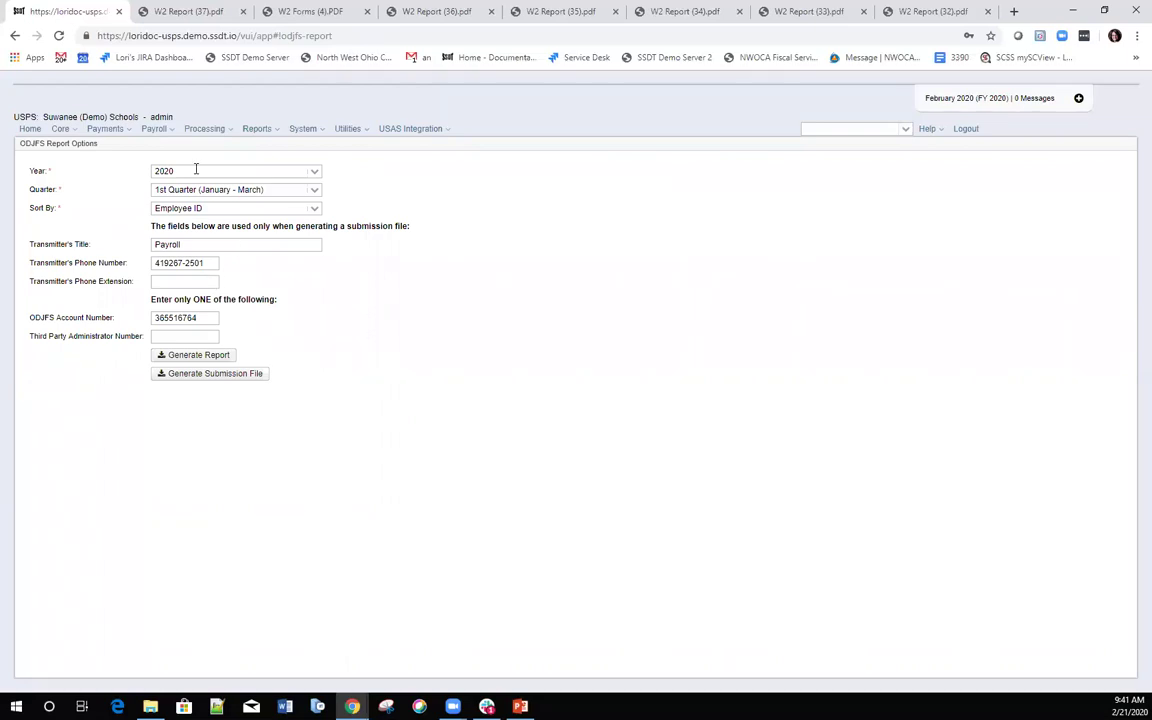
left_click(199, 356)
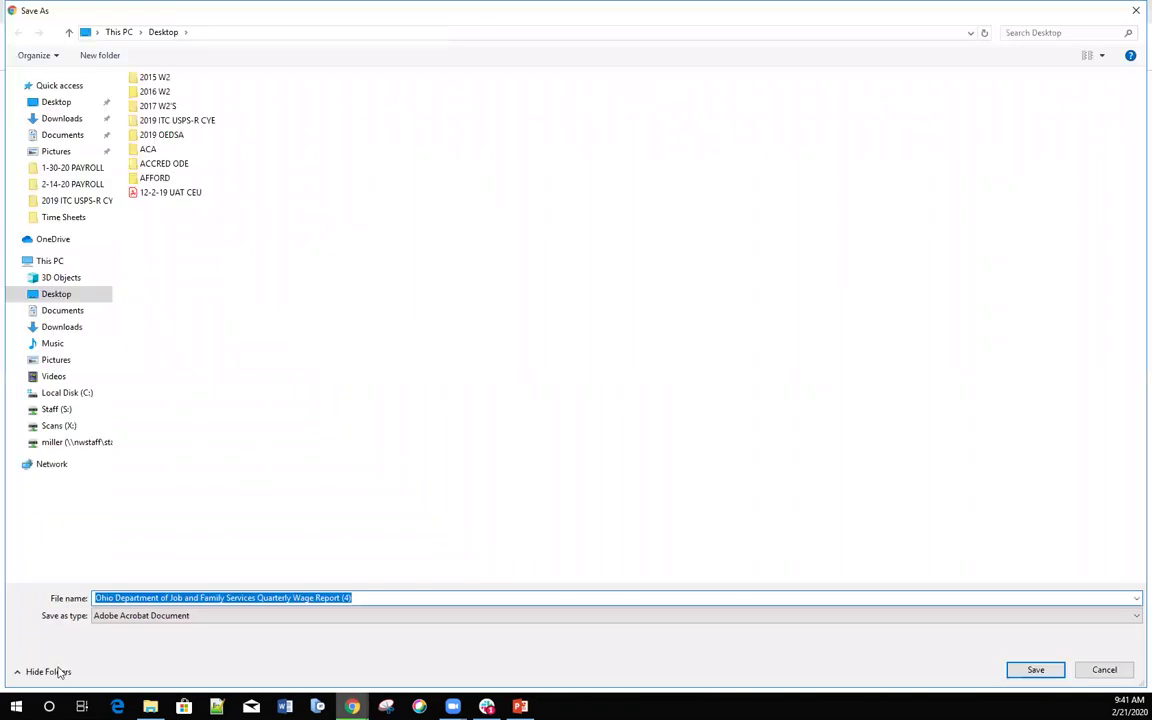
key("Return")
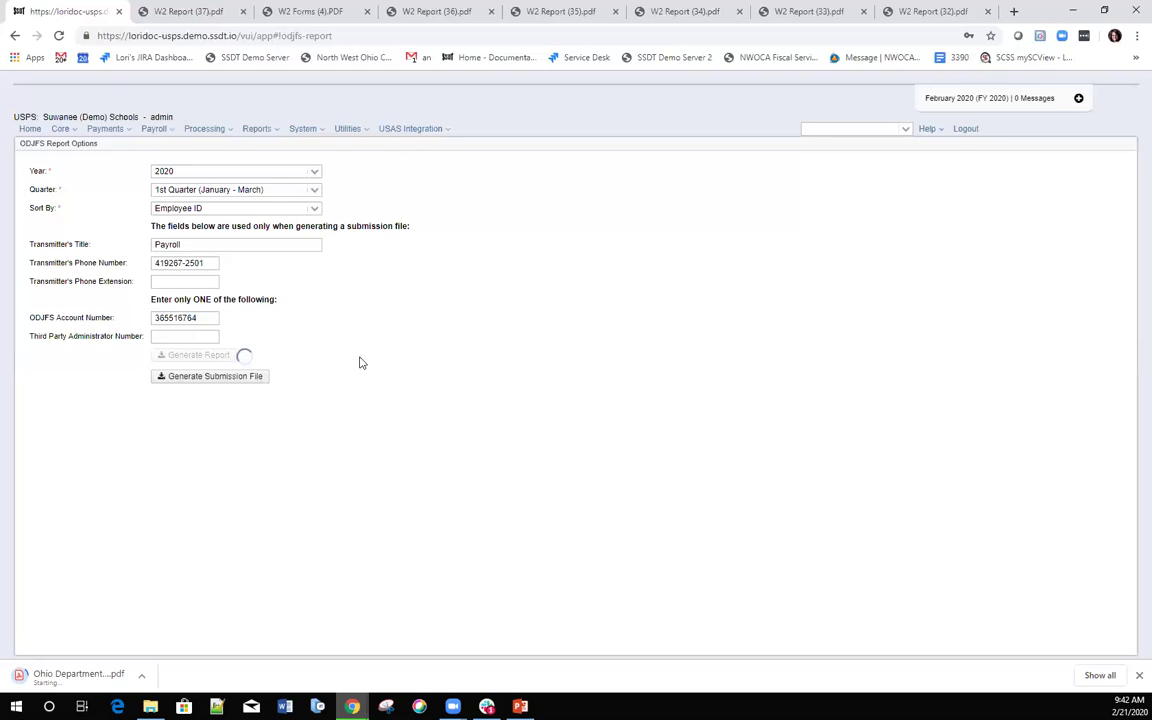
Go back to the Adjustments records and start a blank adjustment.
left_click(66, 129)
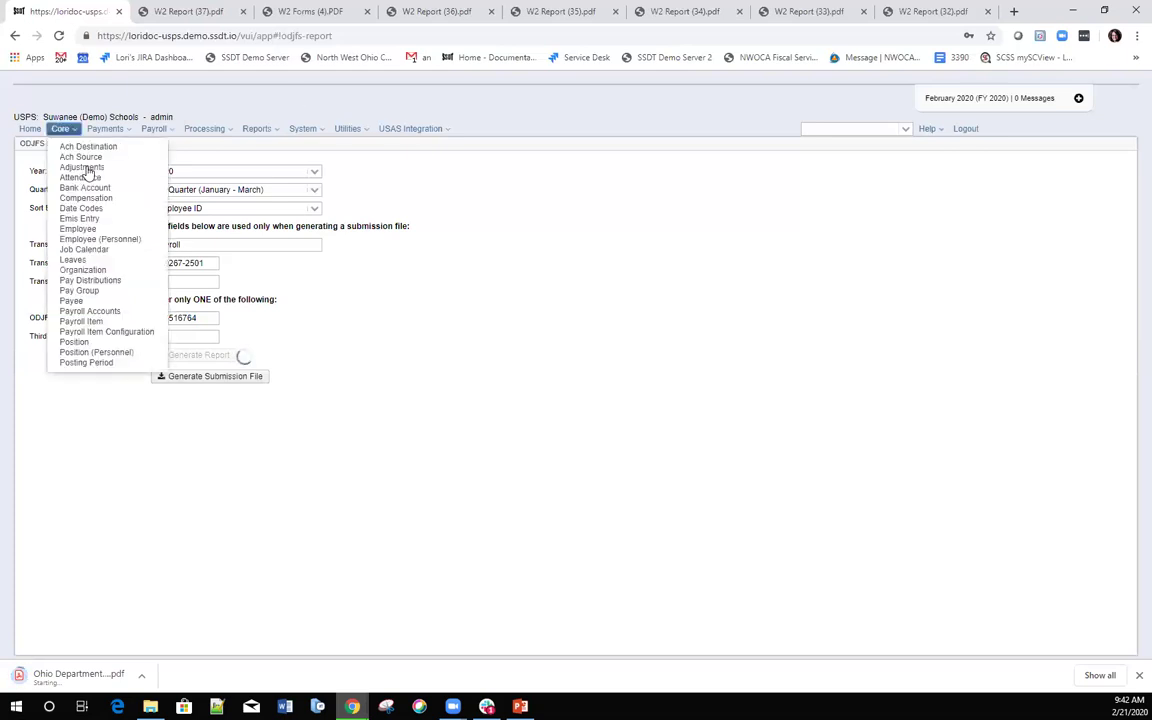
left_click(87, 168)
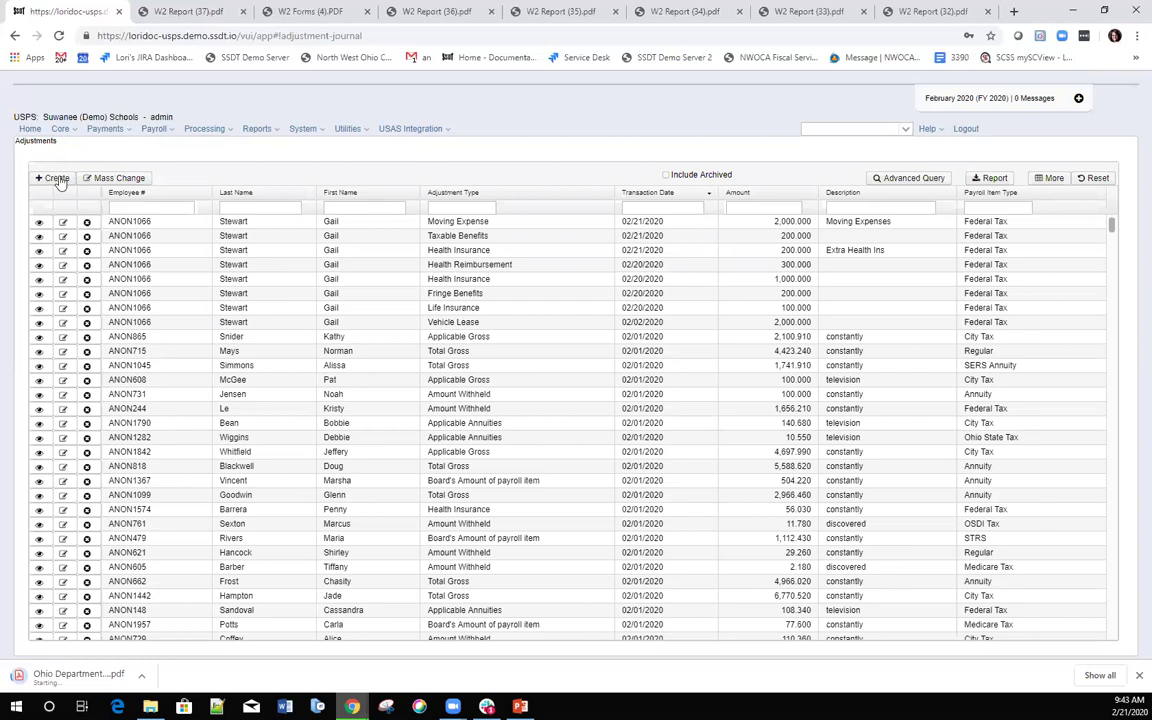
left_click(58, 179)
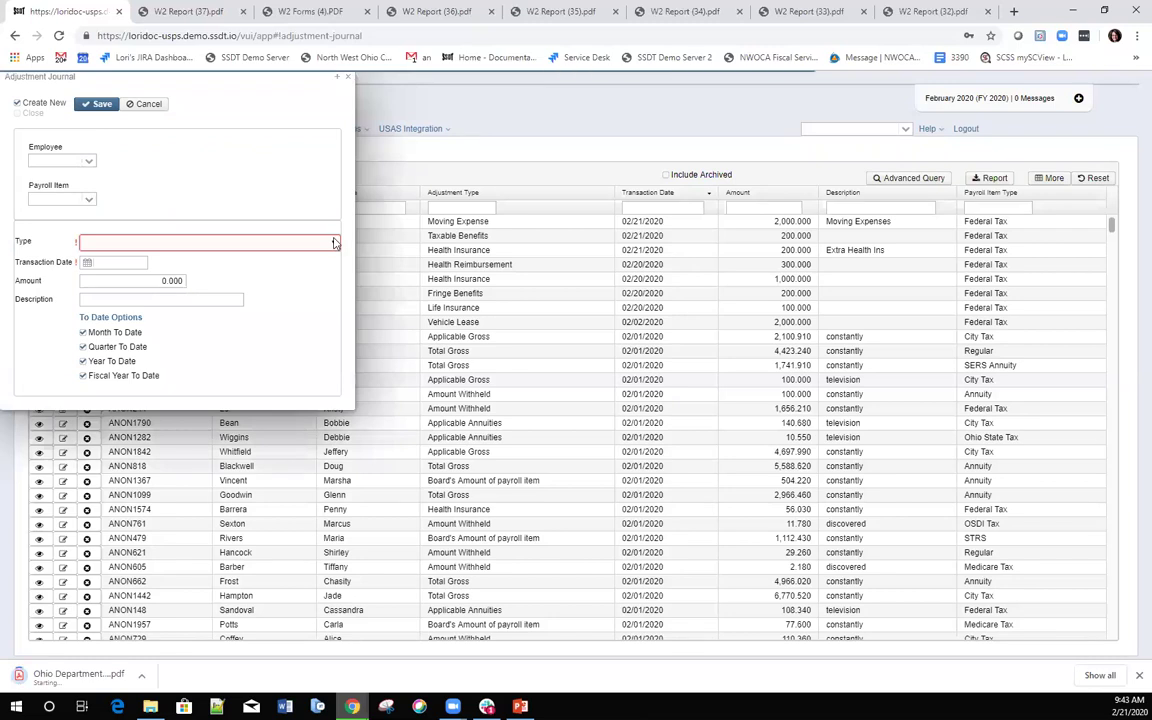
Review the available adjustment types, choose SERS Retirement Days, and close the adjustment form without saving.
left_click(336, 244)
key("Down")
key("Down")
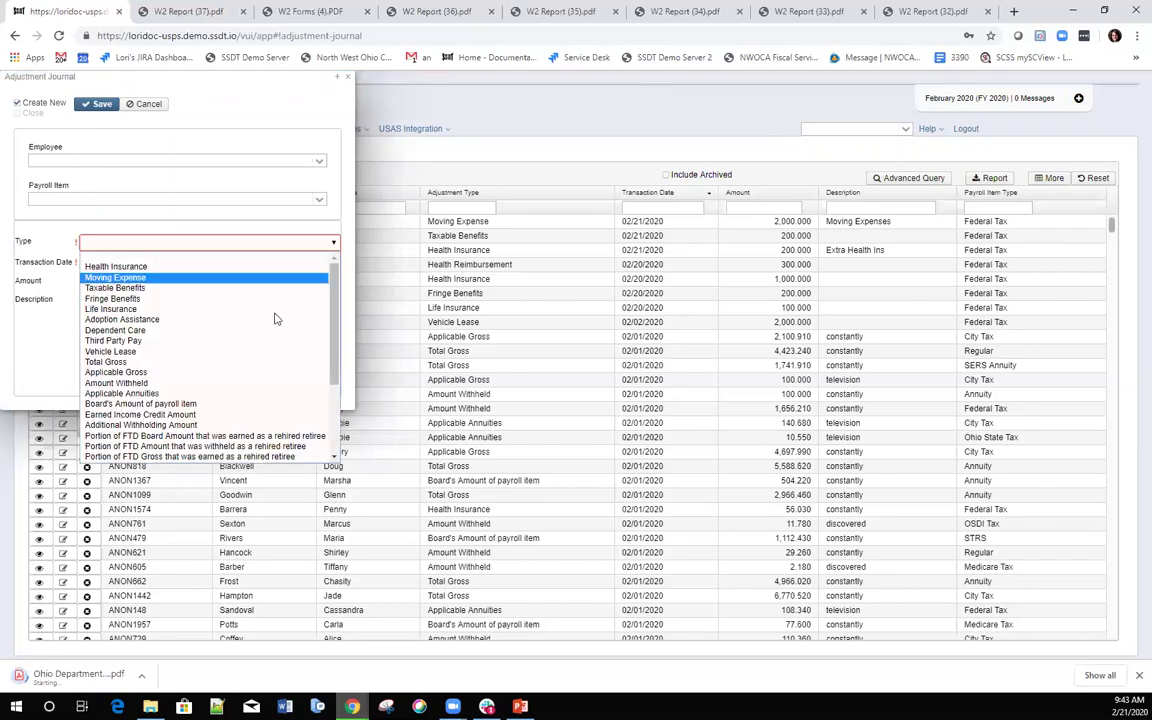
scroll(257, 285, "down", 1)
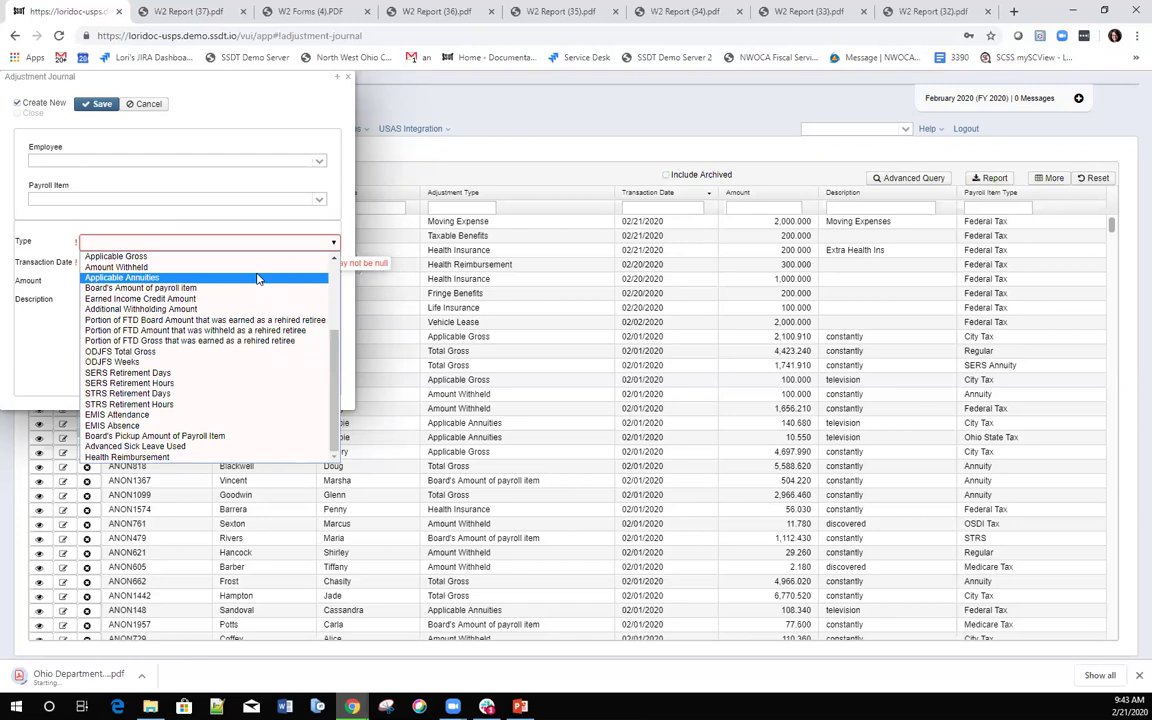
key("Up")
key("Up")
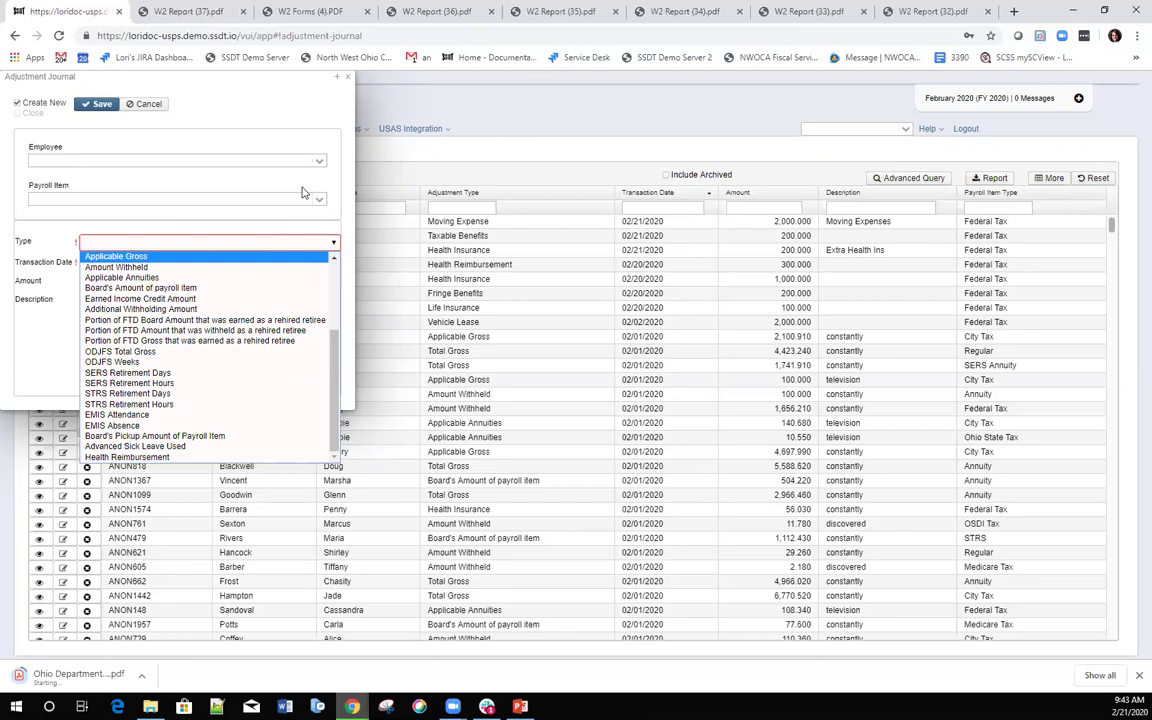
scroll(236, 266, "up", 1)
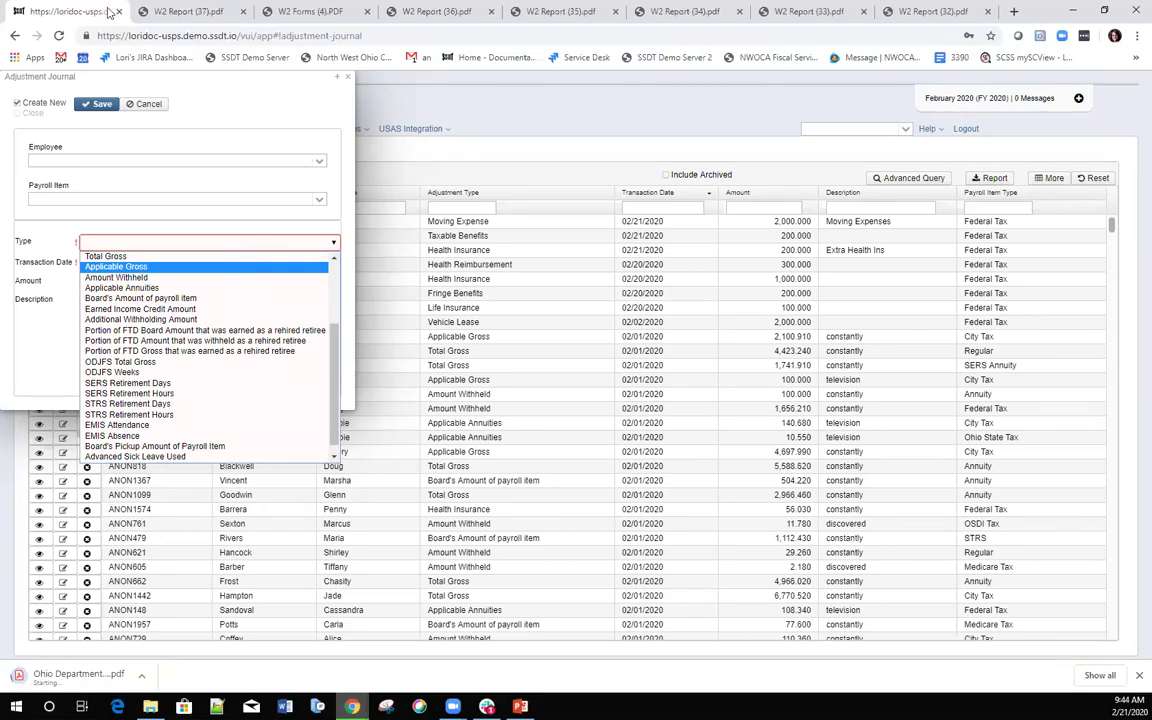
key("Up")
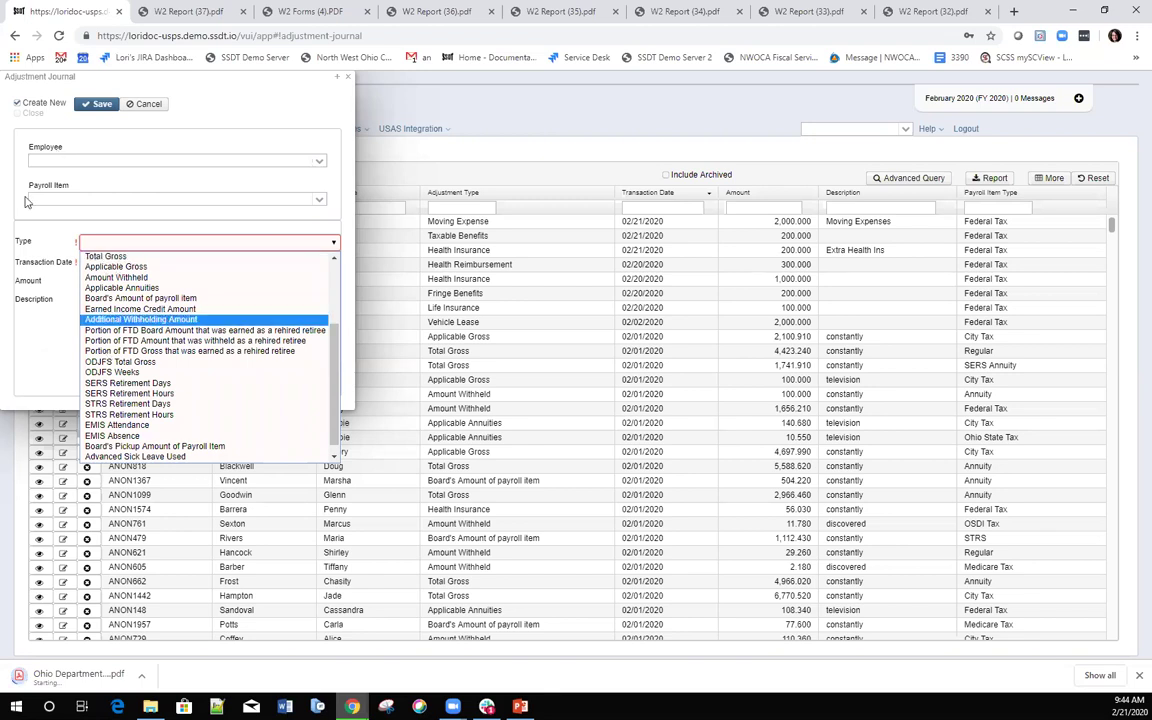
left_click(130, 383)
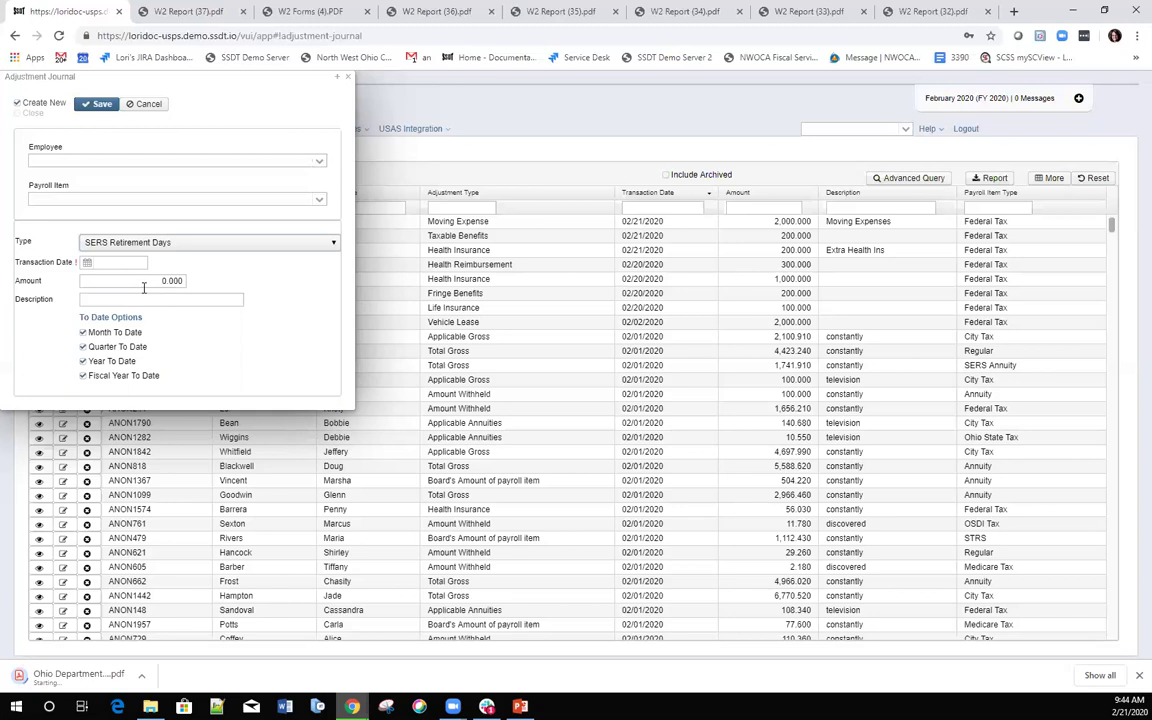
left_click(347, 77)
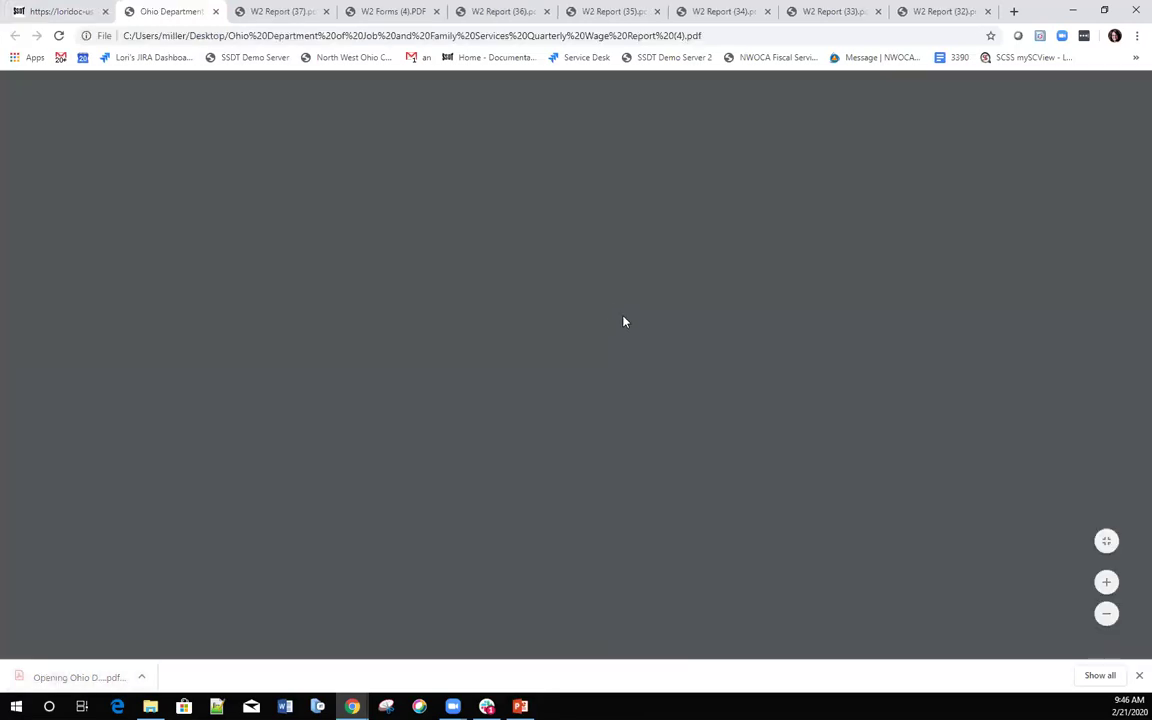
Examine the weeks and wage columns on page 2 of the ODJFS quarterly wage report, and return to the Adjustments records.
scroll(622, 345, "down", 5)
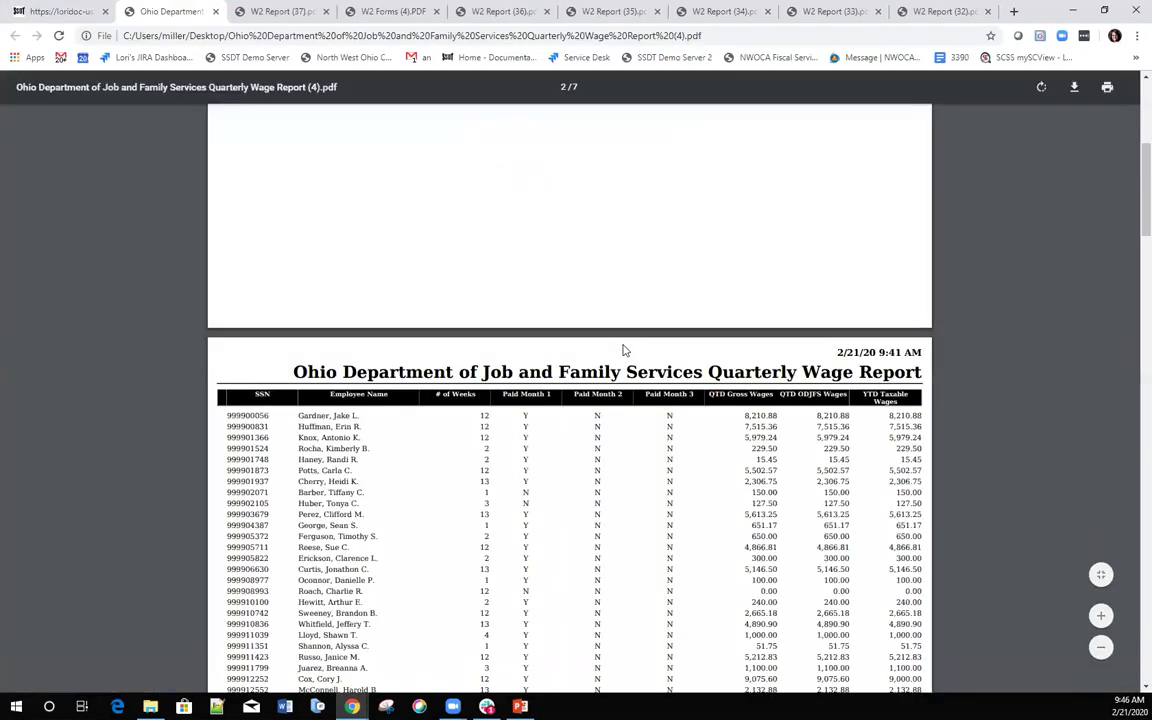
scroll(590, 340, "down", 2)
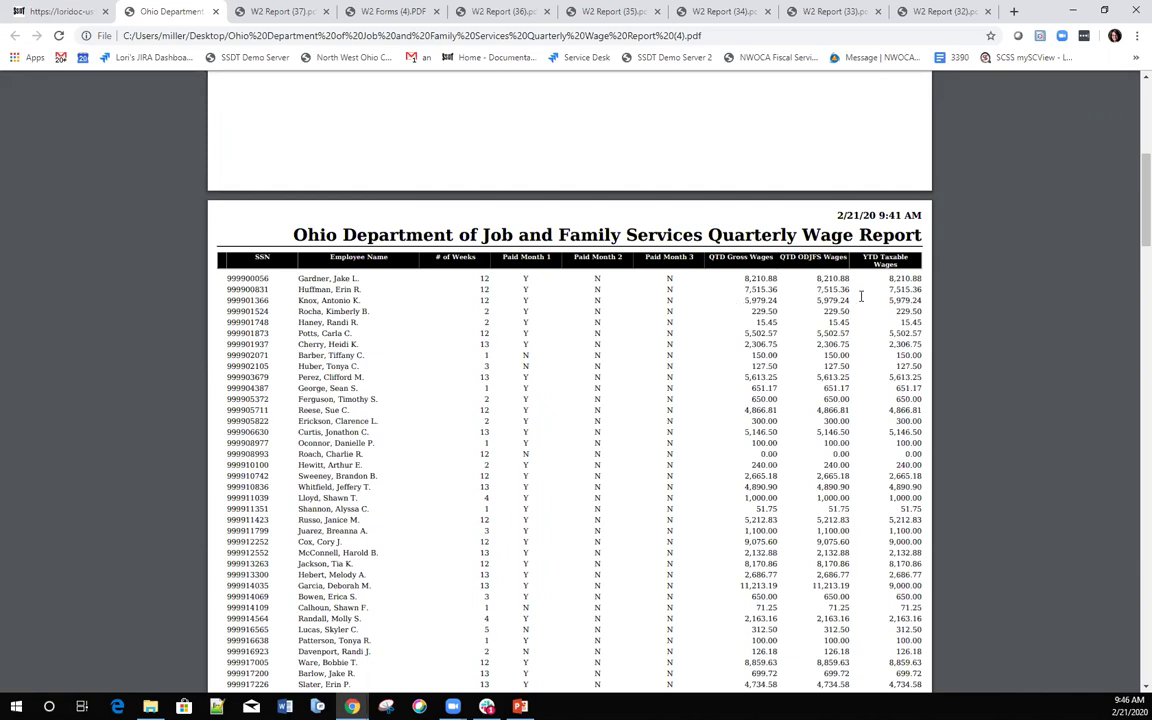
key("ctrl+shift+Tab")
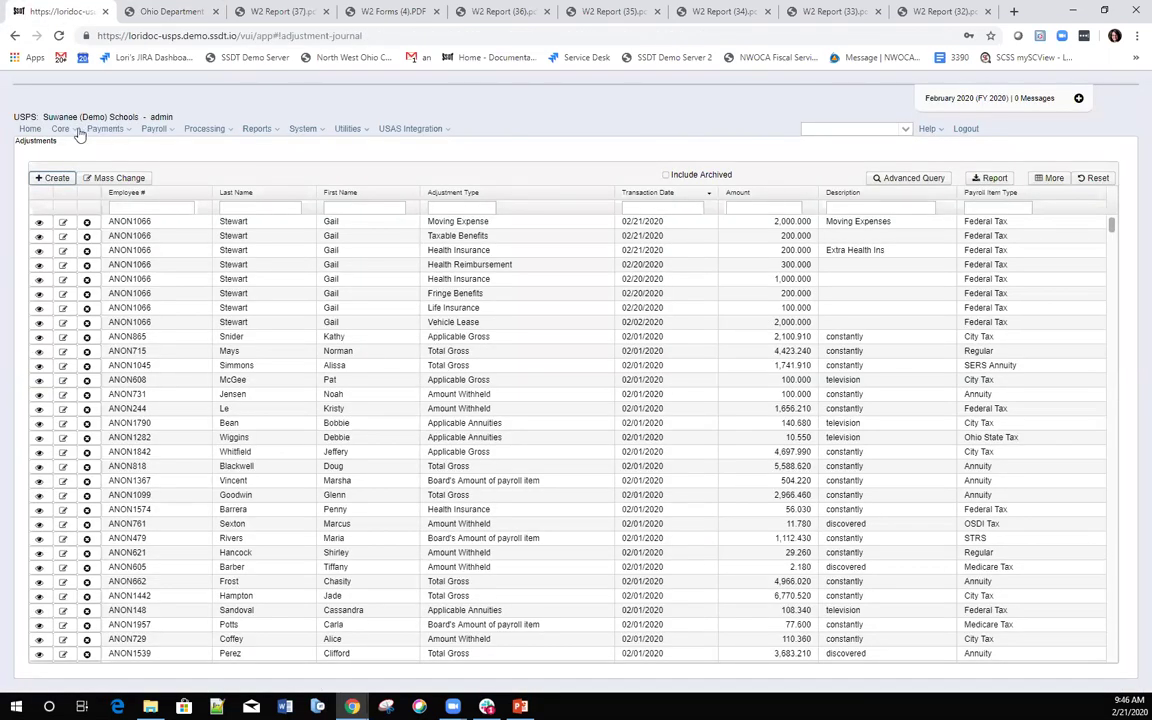
Start a new adjustment, choose the employee by last name, and set its type to ODJFS Total Gross.
left_click(55, 178)
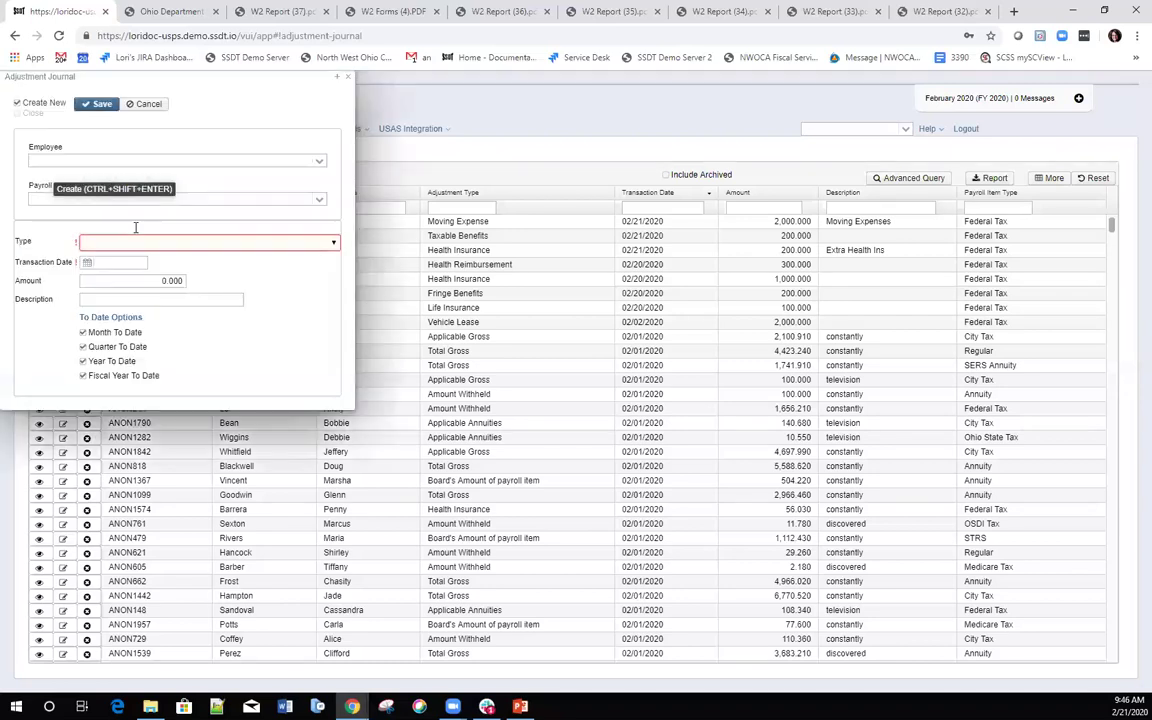
type("gard")
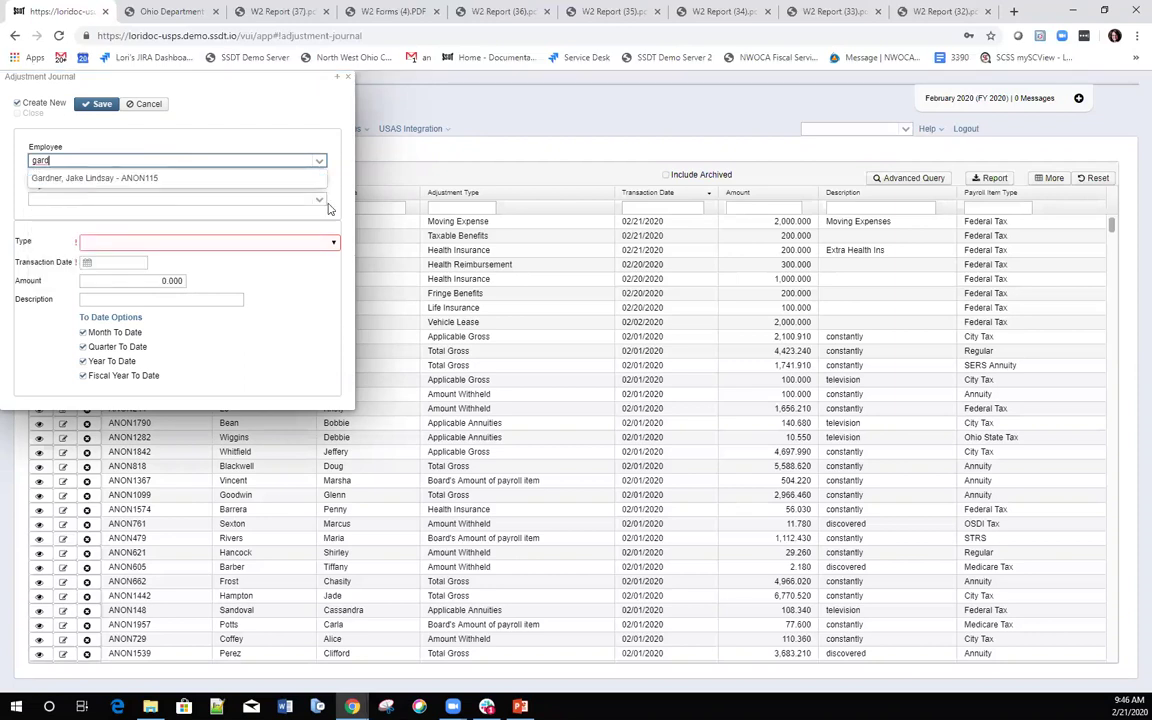
key("Return")
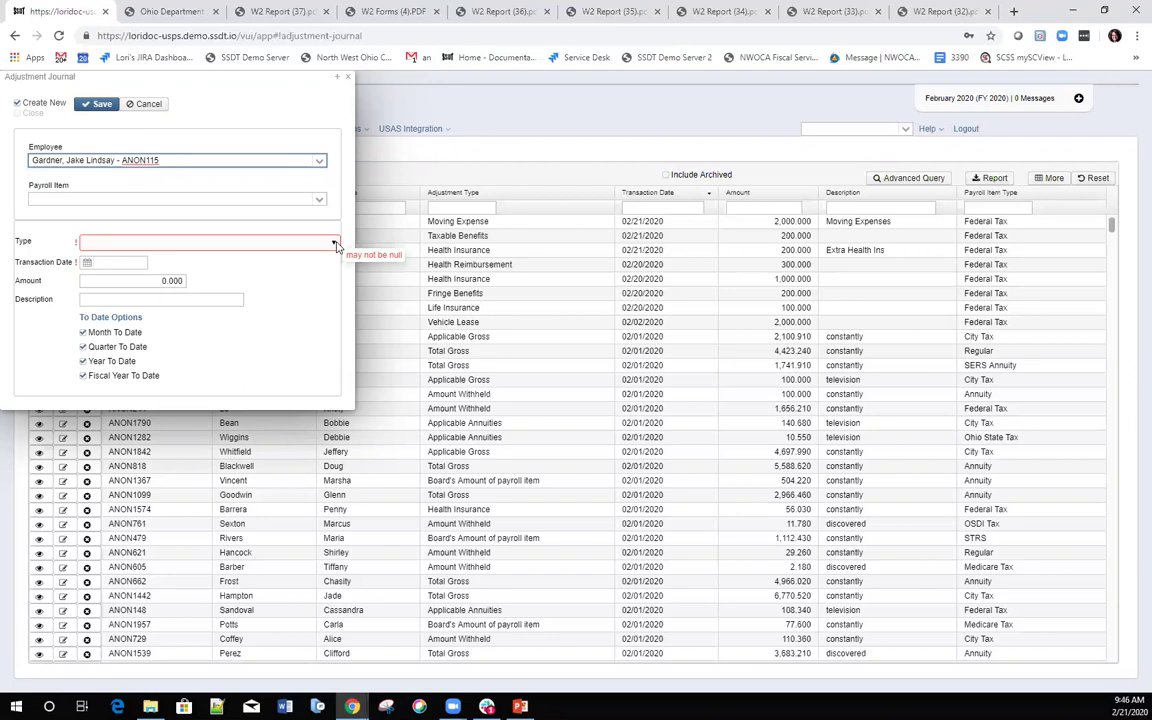
left_click(334, 244)
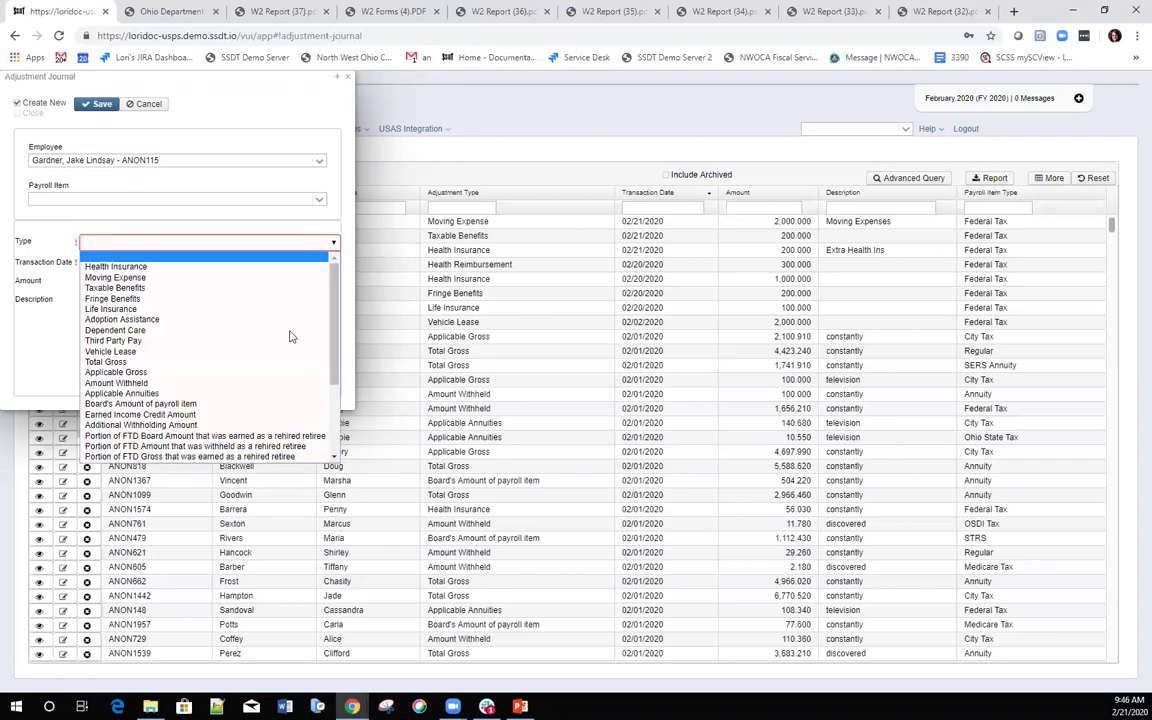
scroll(190, 383, "down", 3)
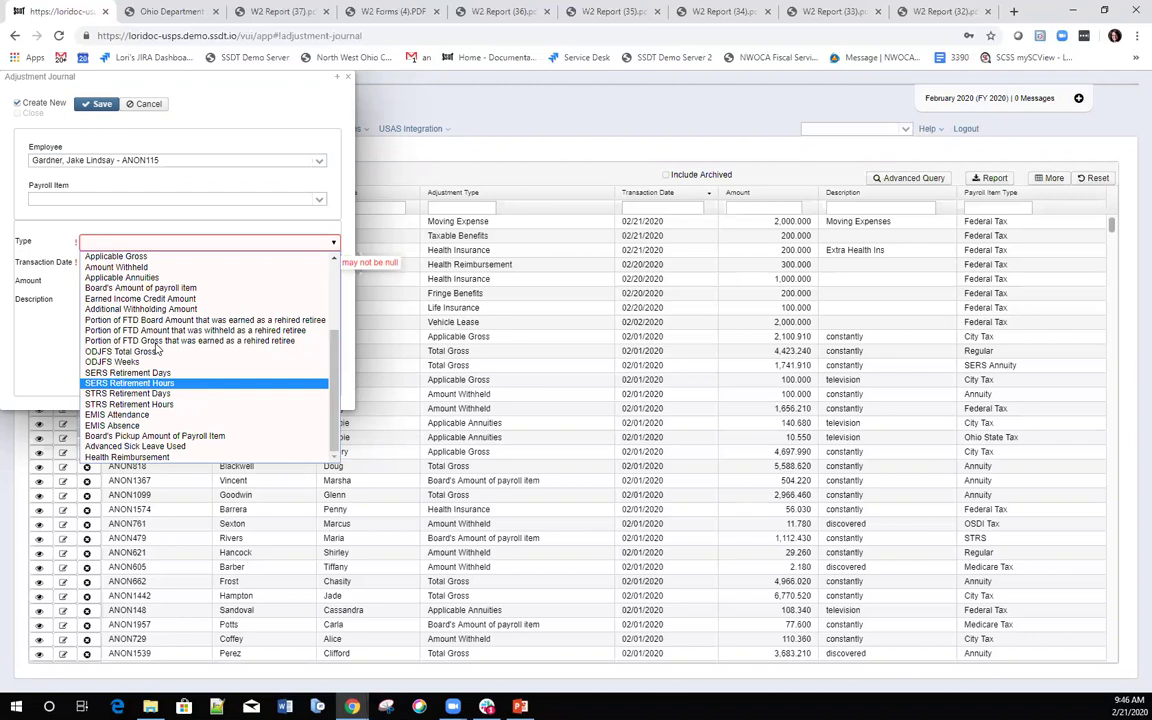
key("Up")
key("Up")
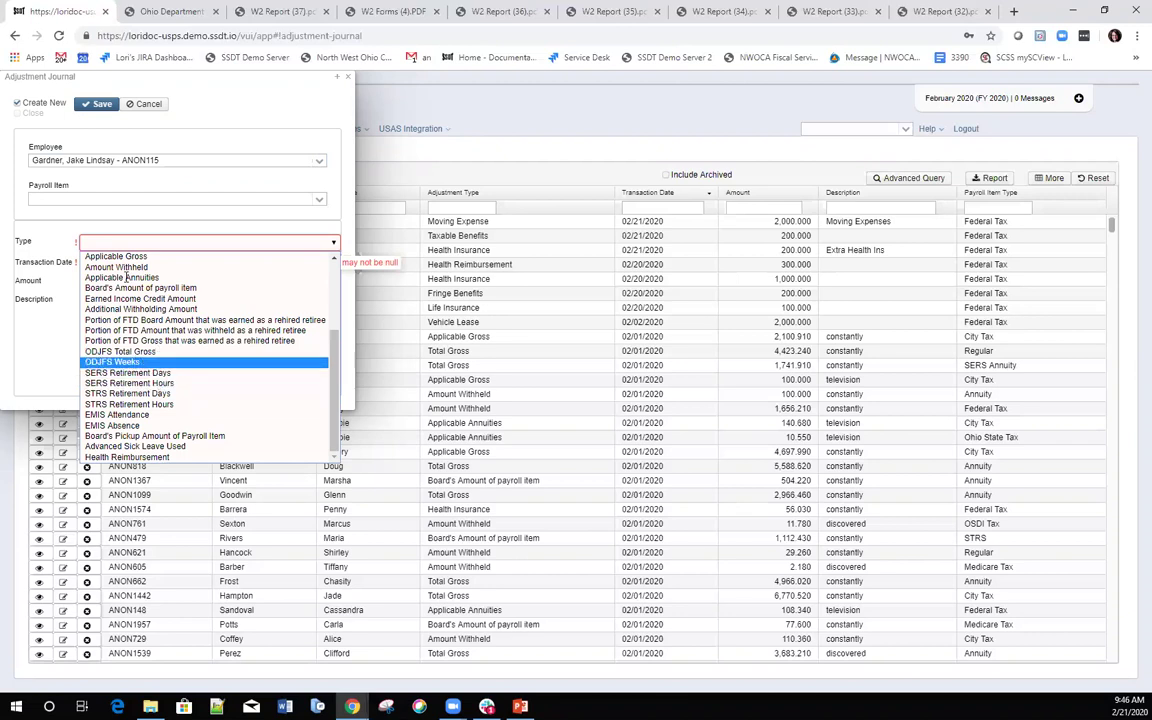
key("Up")
key("Return")
Set the transaction date to 2/20/20 and the amount to 500, and save the ODJFS Total Gross adjustment.
left_click(125, 265)
type("2/20/20")
key("Tab")
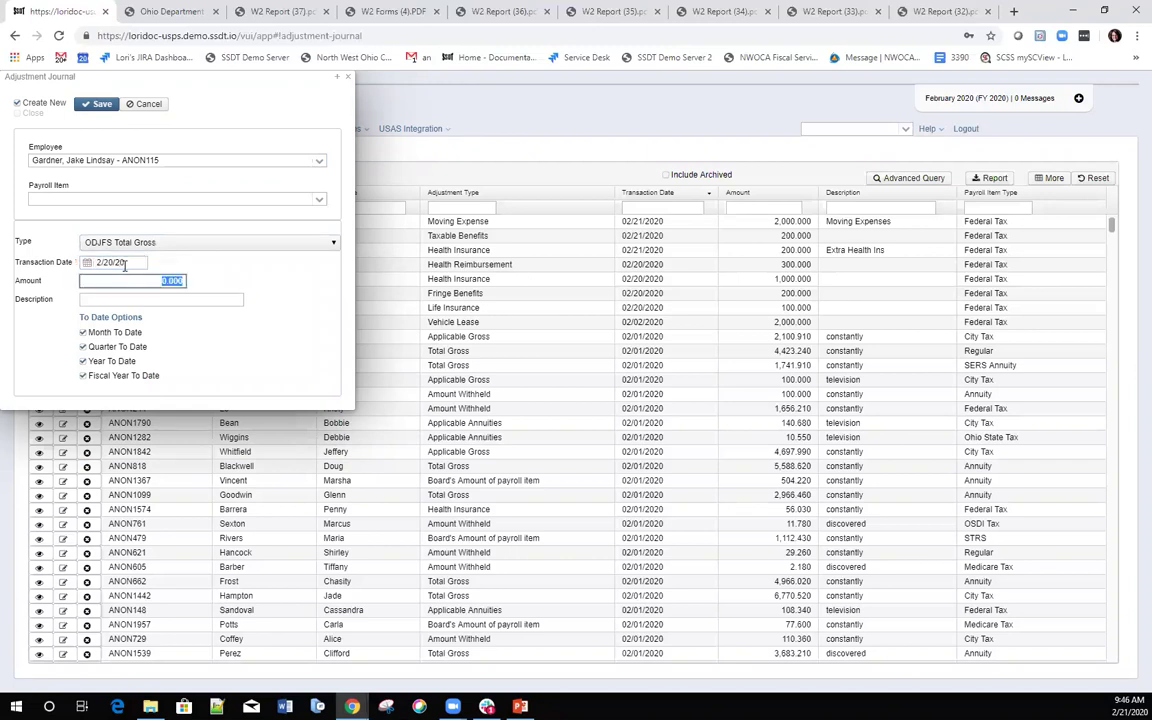
type("500")
left_click(356, 209)
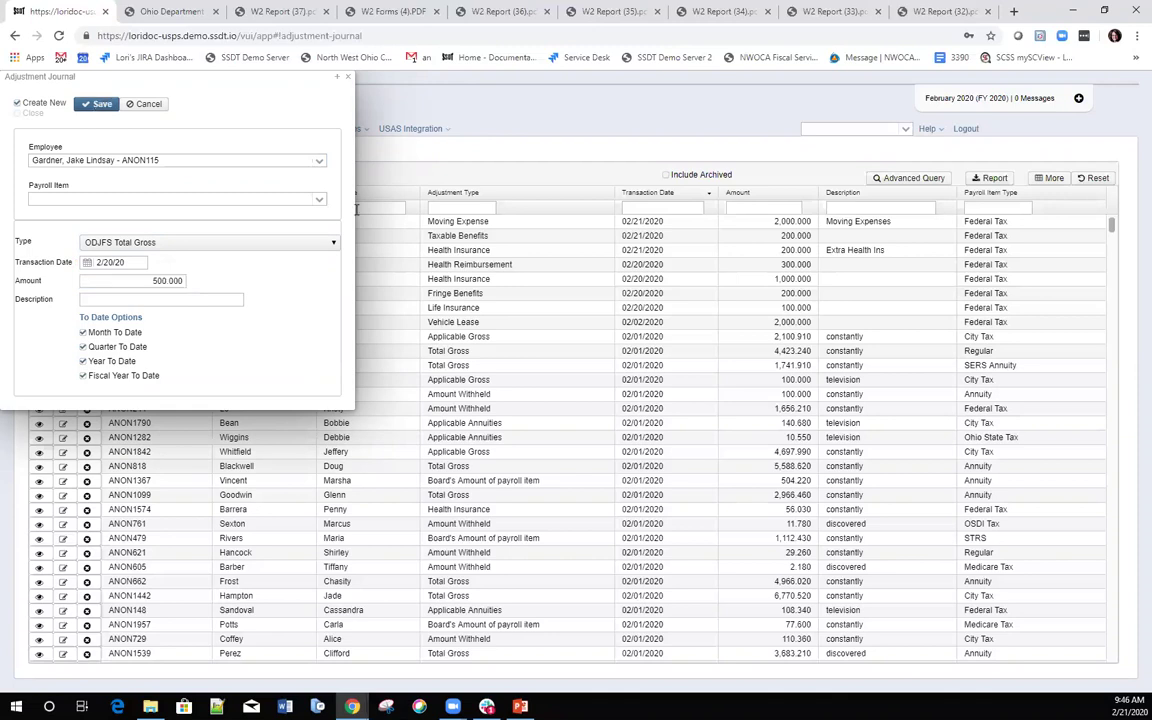
Add an ODJFS Weeks adjustment of 1 dated 2/20/20 for the same employee, save it, and close the adjustment form.
left_click(300, 246)
scroll(190, 420, "down", 3)
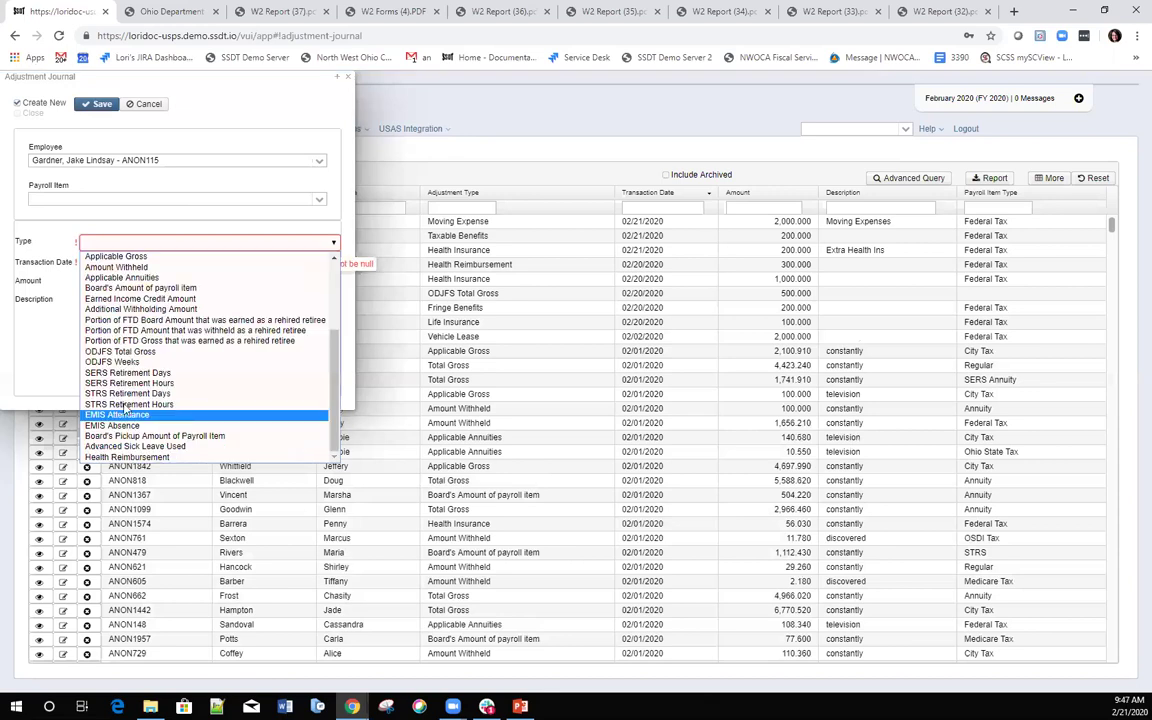
left_click(113, 362)
left_click(132, 264)
type("2/20/20")
key("Tab")
type("1")
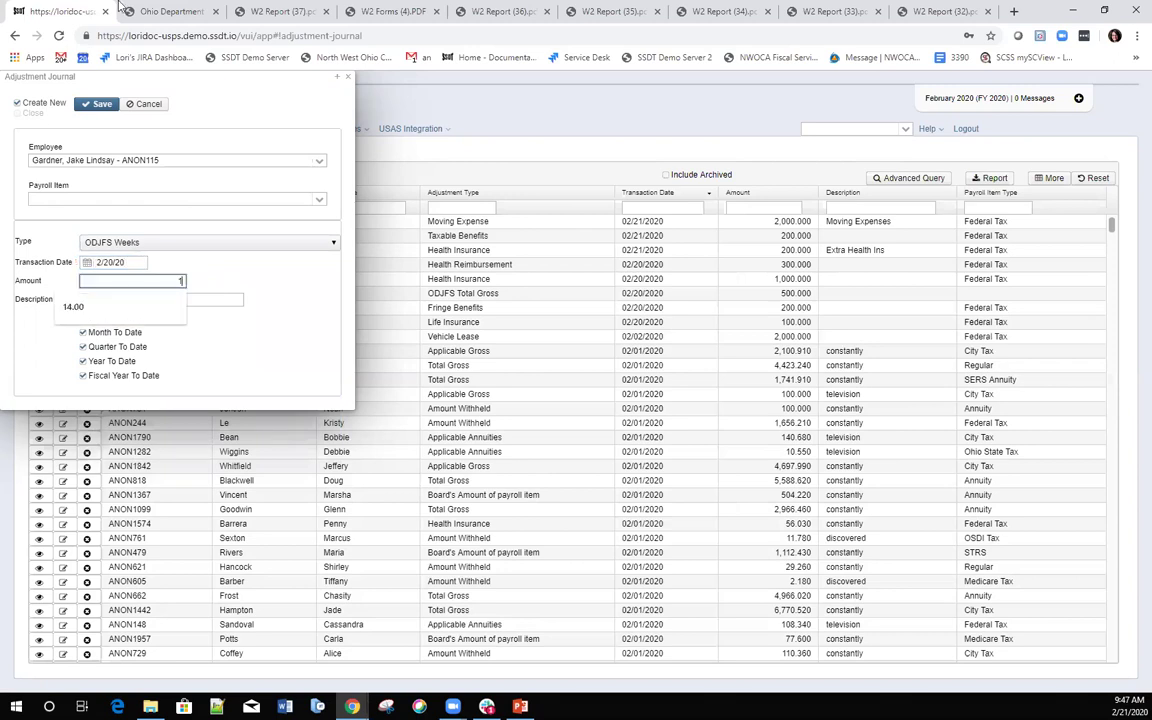
left_click(93, 113)
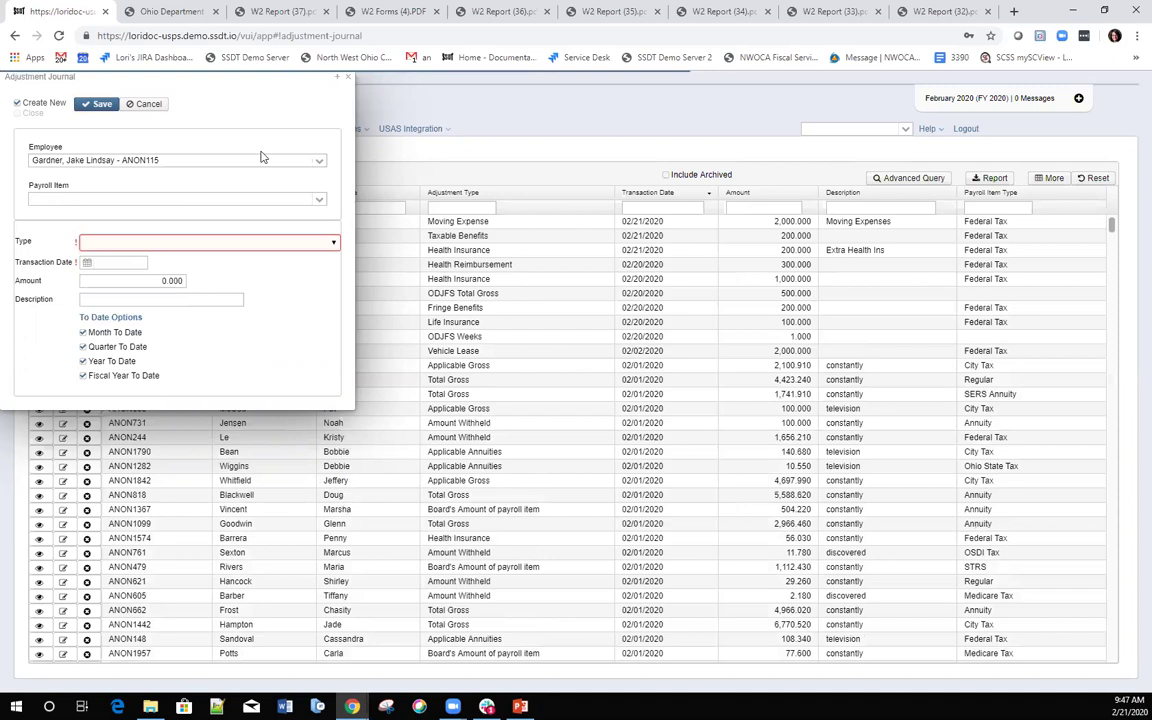
key("Escape")
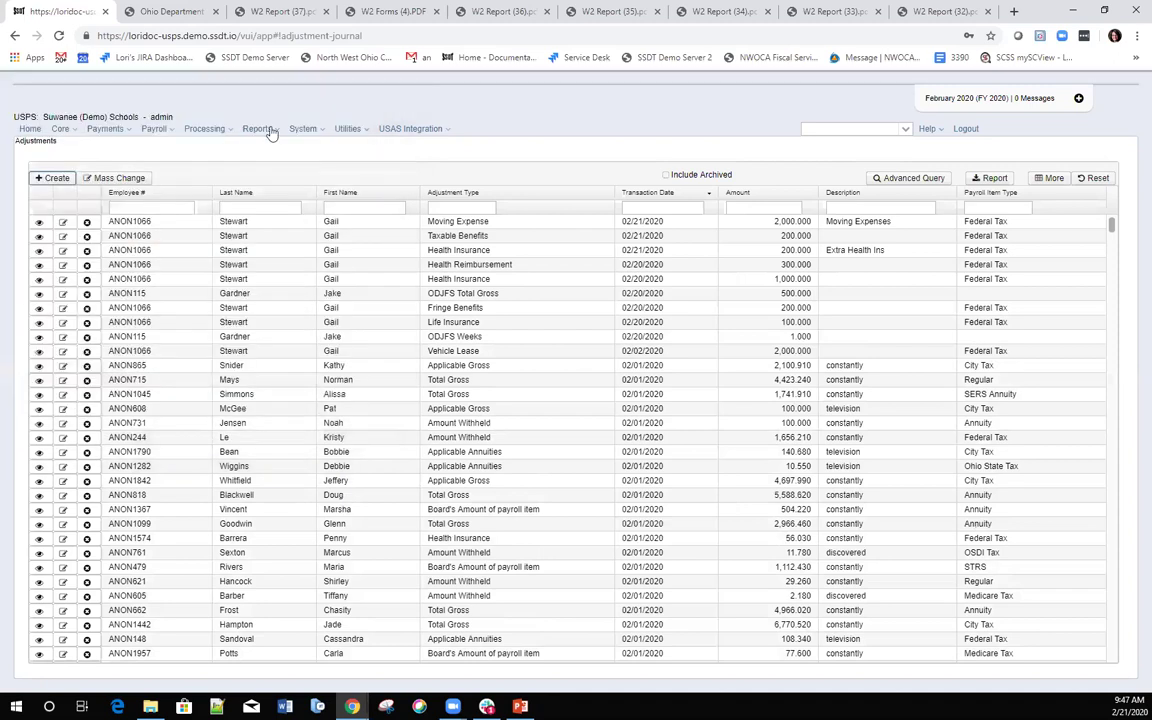
Generate the 1st quarter 2020 ODJFS Report sorted by Employee ID again, and save the PDF to the Desktop under its suggested name.
left_click(268, 130)
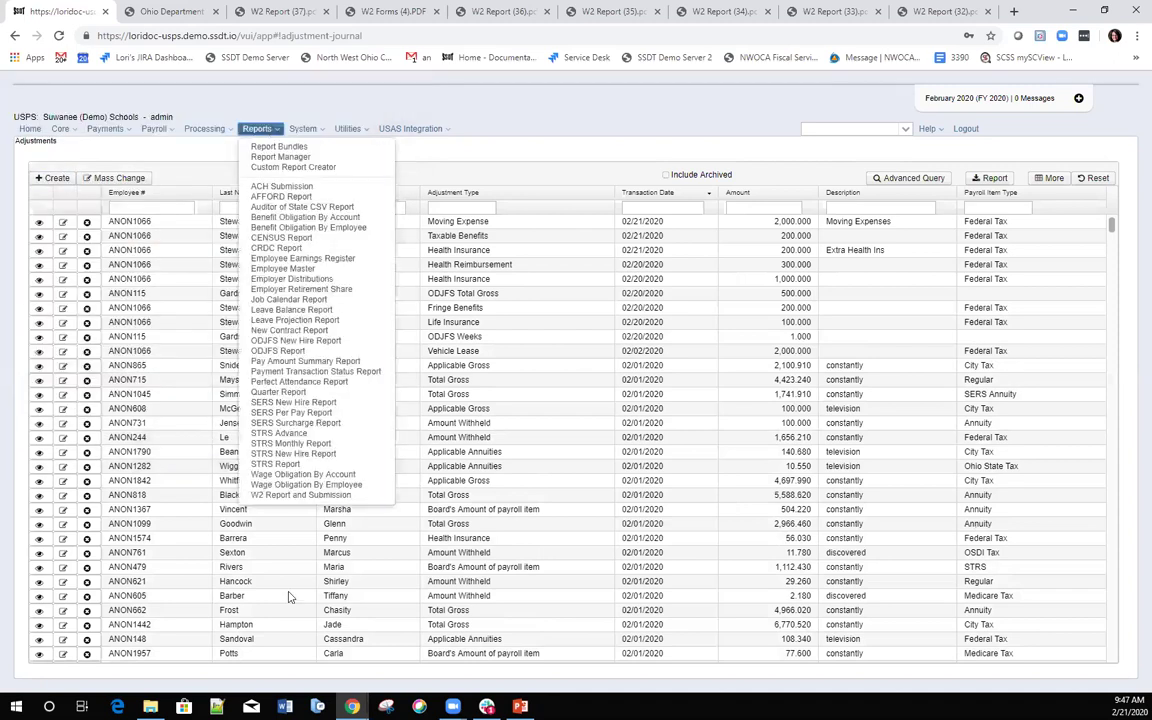
left_click(285, 351)
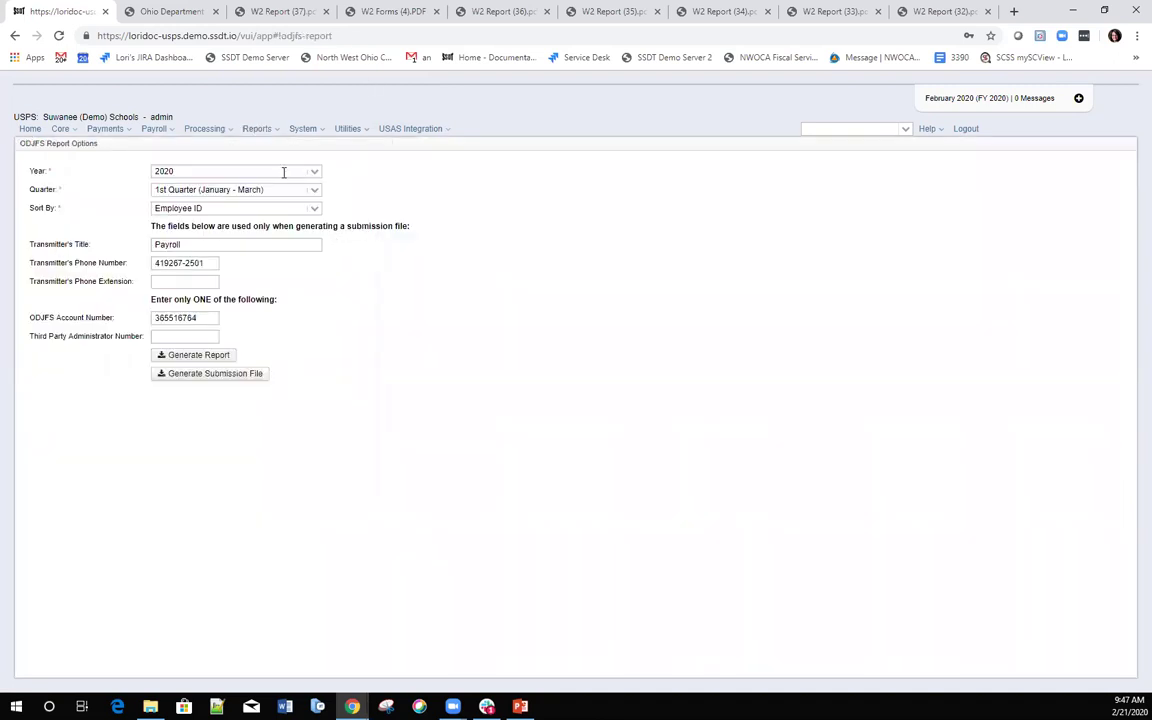
left_click(197, 356)
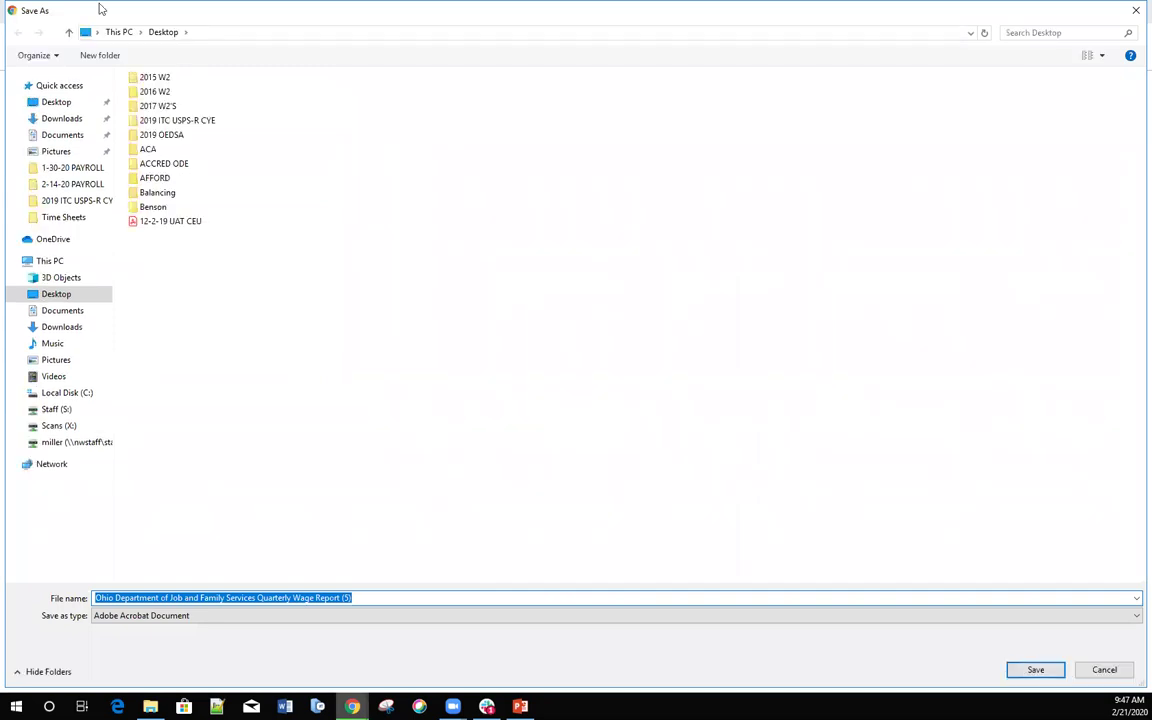
key("Return")
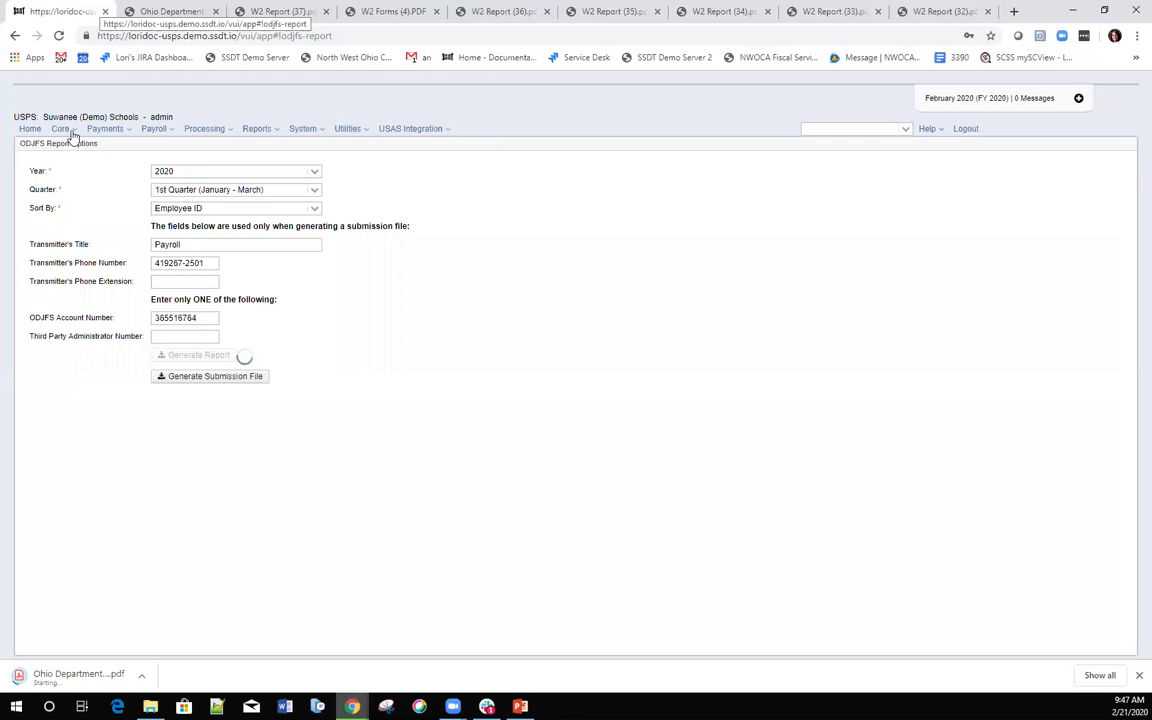
Return to the Adjustments records, review the ODJFS, retirement and EMIS adjustment types in a blank adjustment, and close the form without saving.
left_click(80, 129)
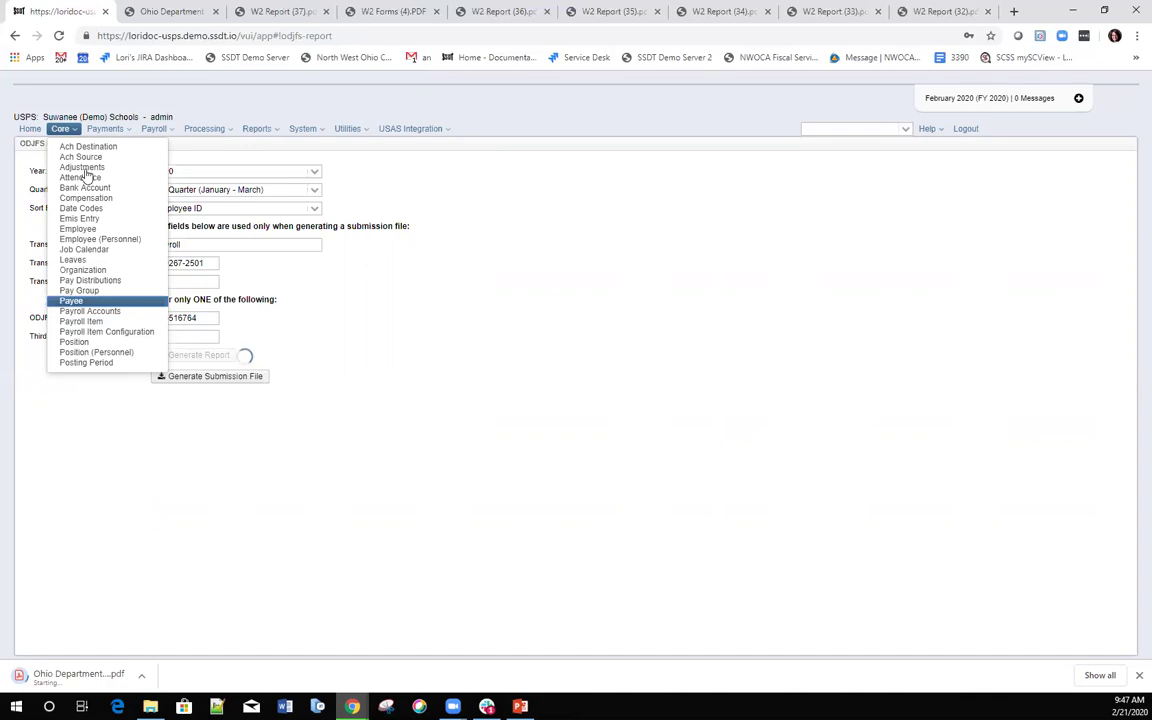
left_click(86, 174)
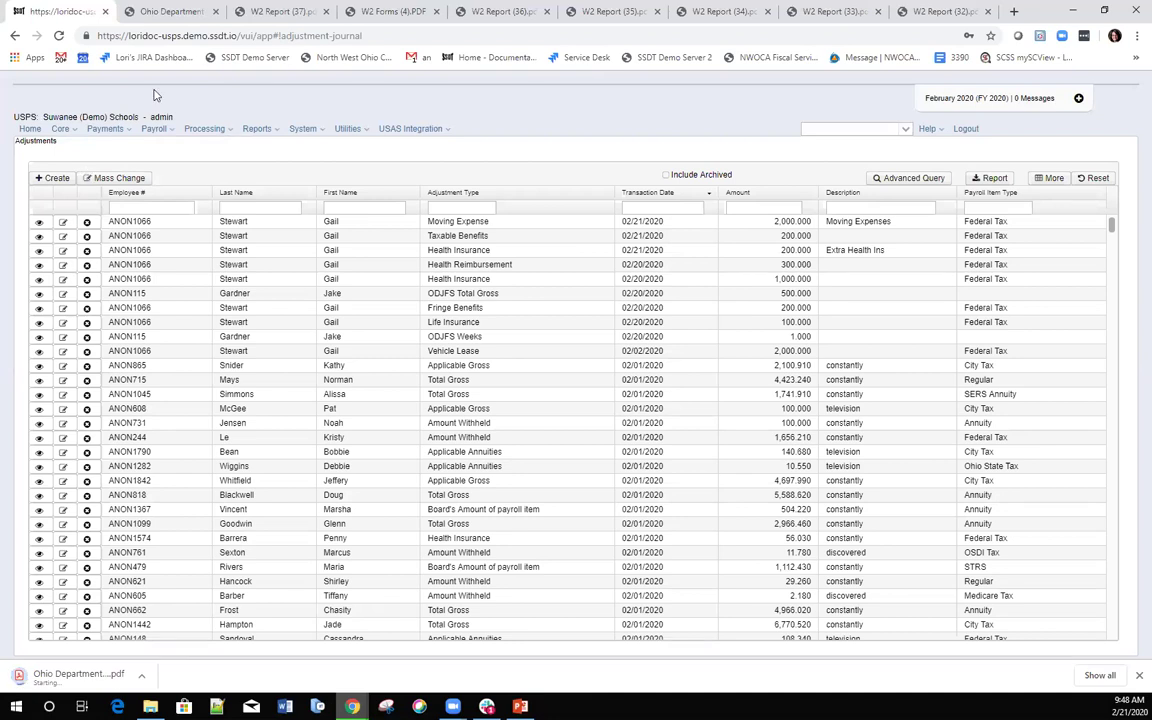
left_click(55, 178)
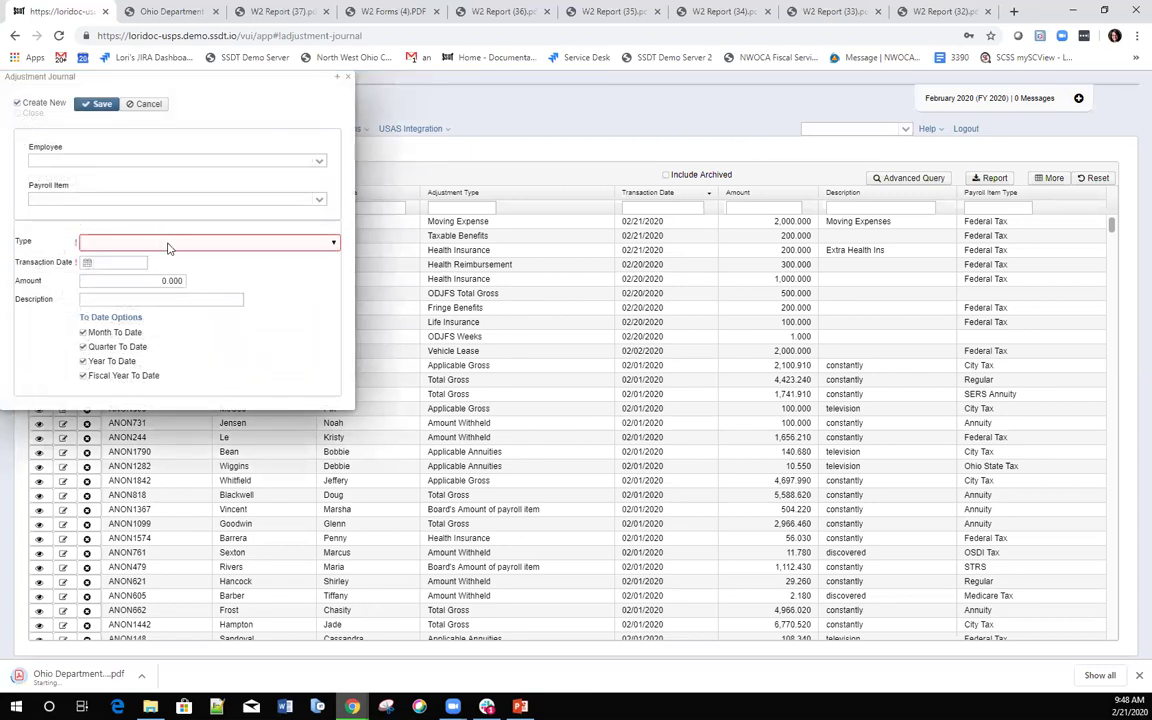
left_click(335, 248)
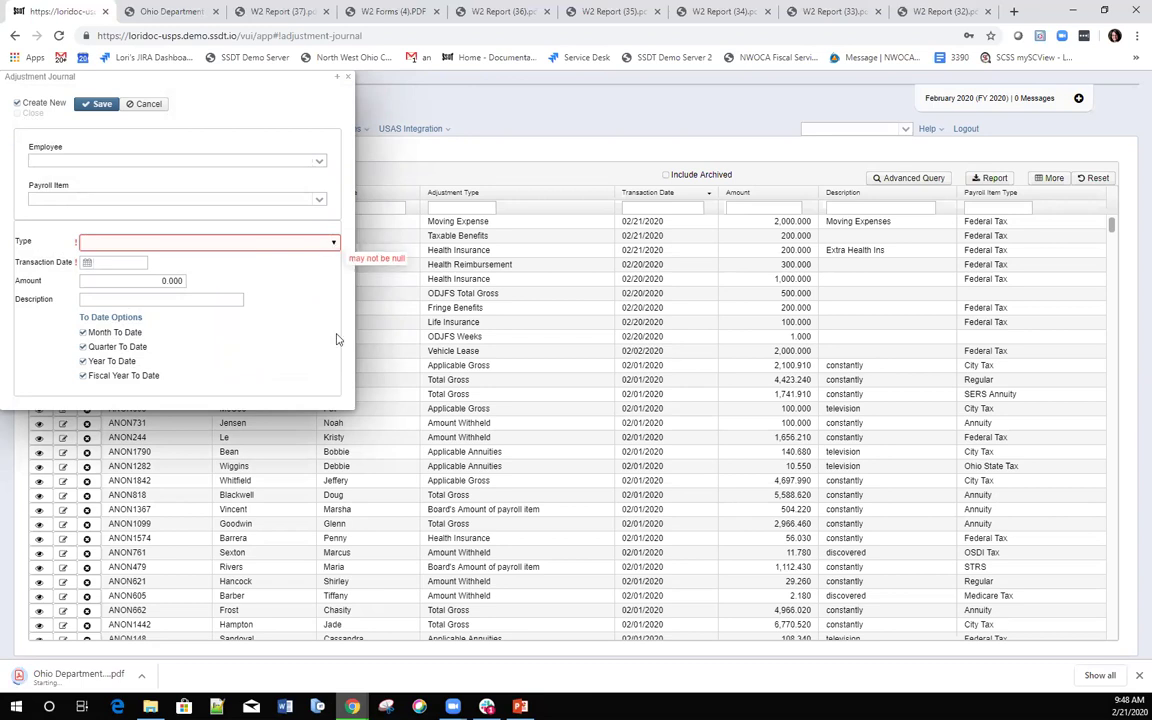
scroll(294, 355, "down", 3)
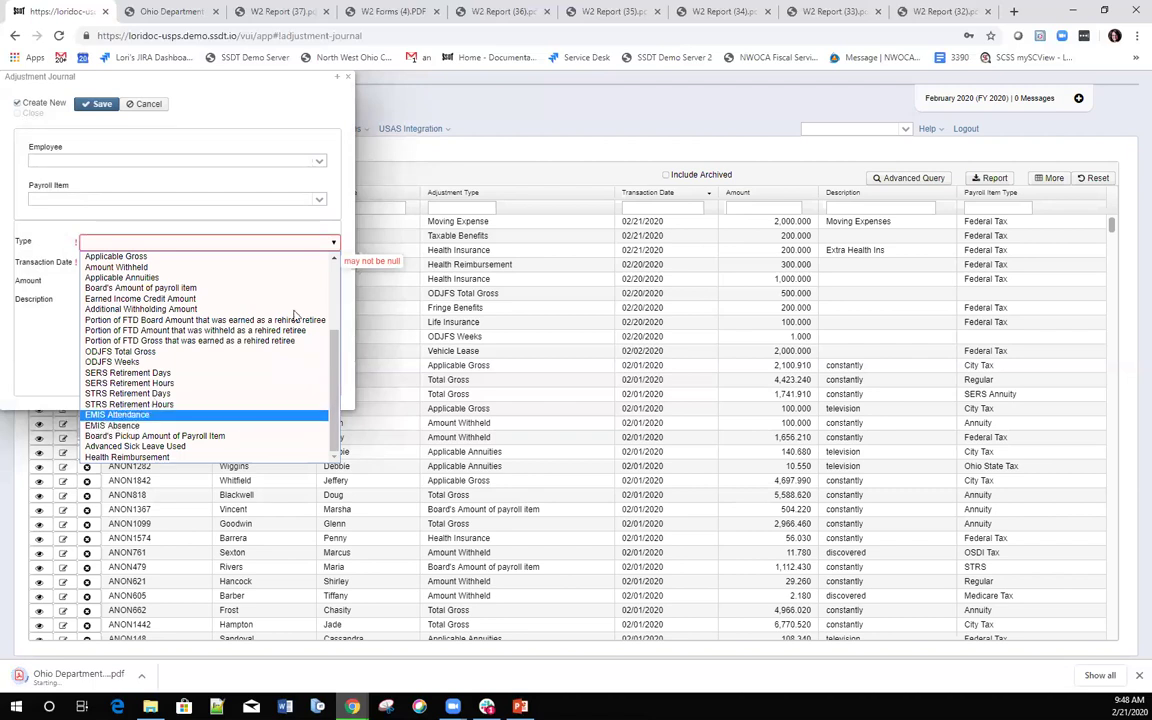
left_click(36, 346)
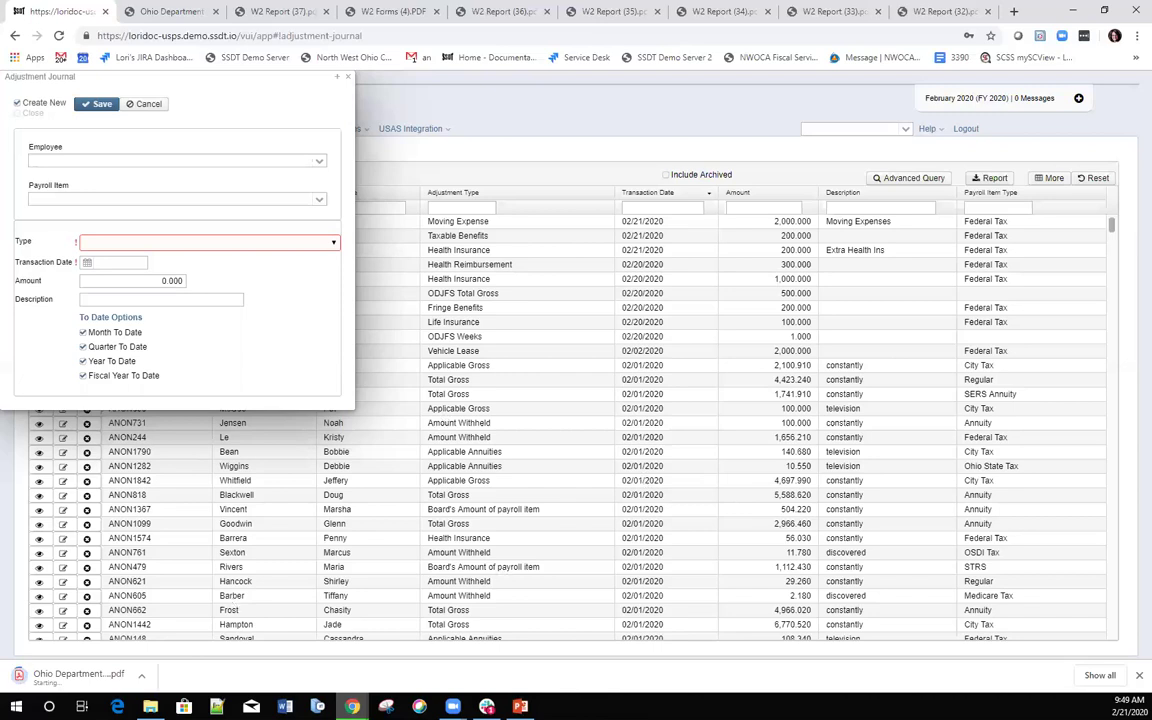
left_click(347, 77)
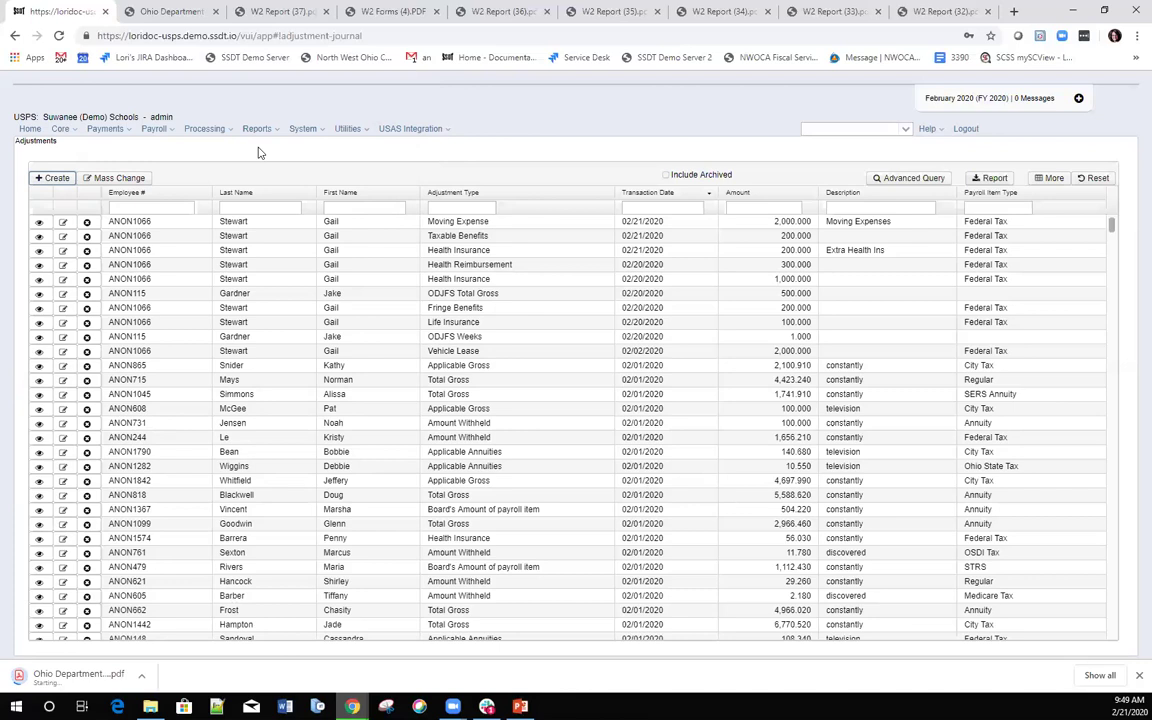
Filter the Payroll Item records by the employee's last name, examine the Employer STRS item's error adjustments and historical totals, and close it.
left_click(166, 131)
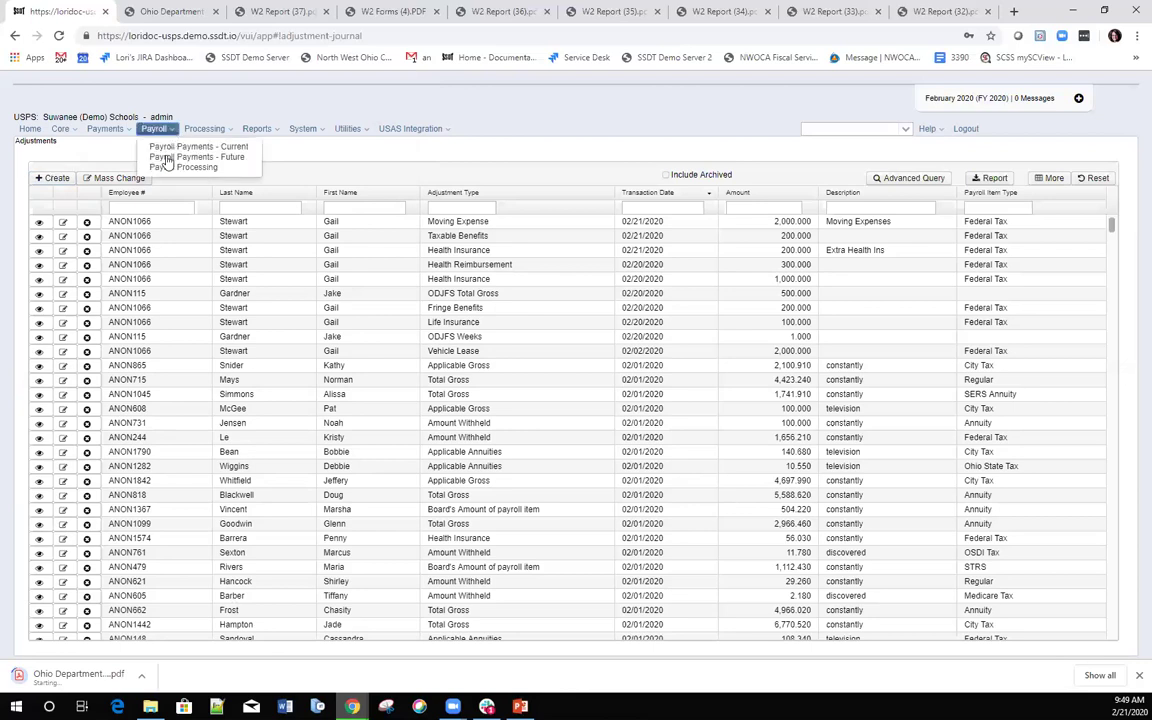
left_click(62, 129)
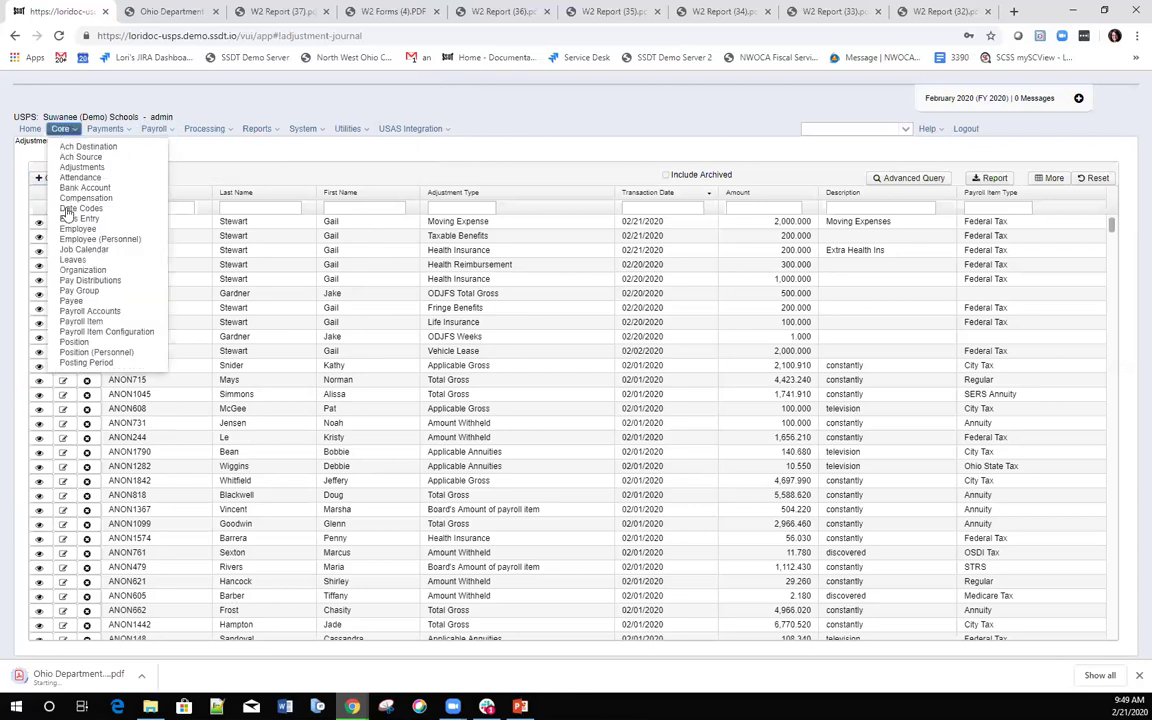
left_click(75, 310)
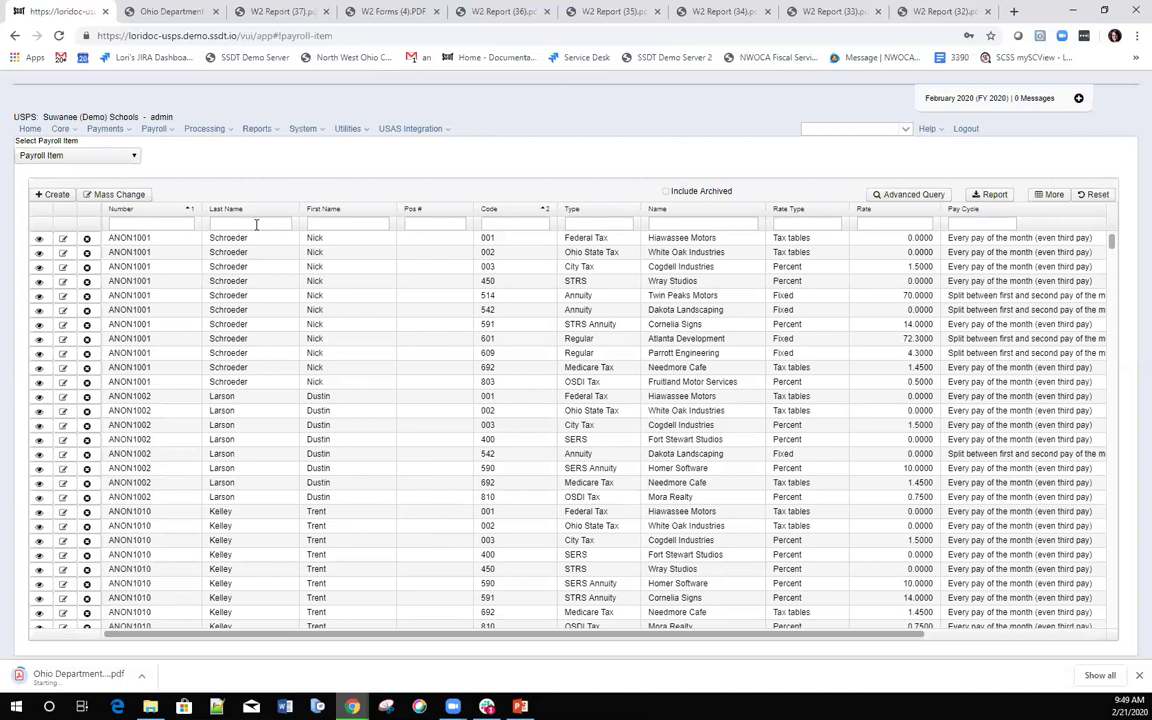
left_click(256, 224)
type("cru")
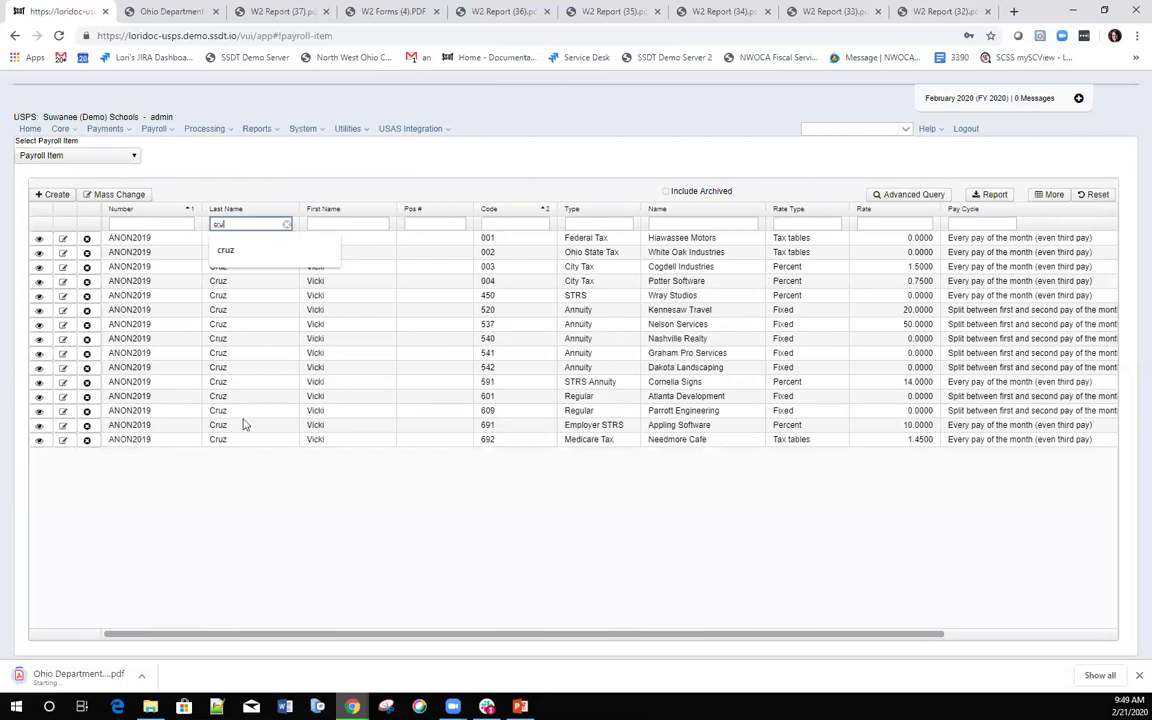
left_click(69, 428)
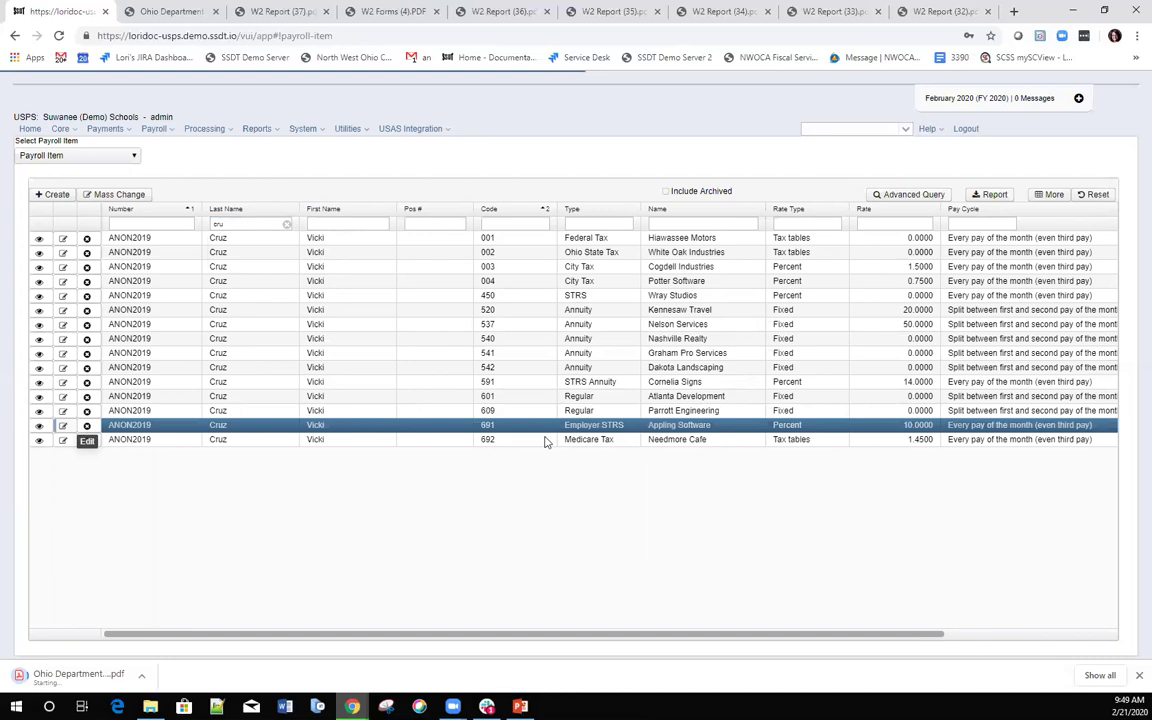
scroll(545, 442, "down", 3)
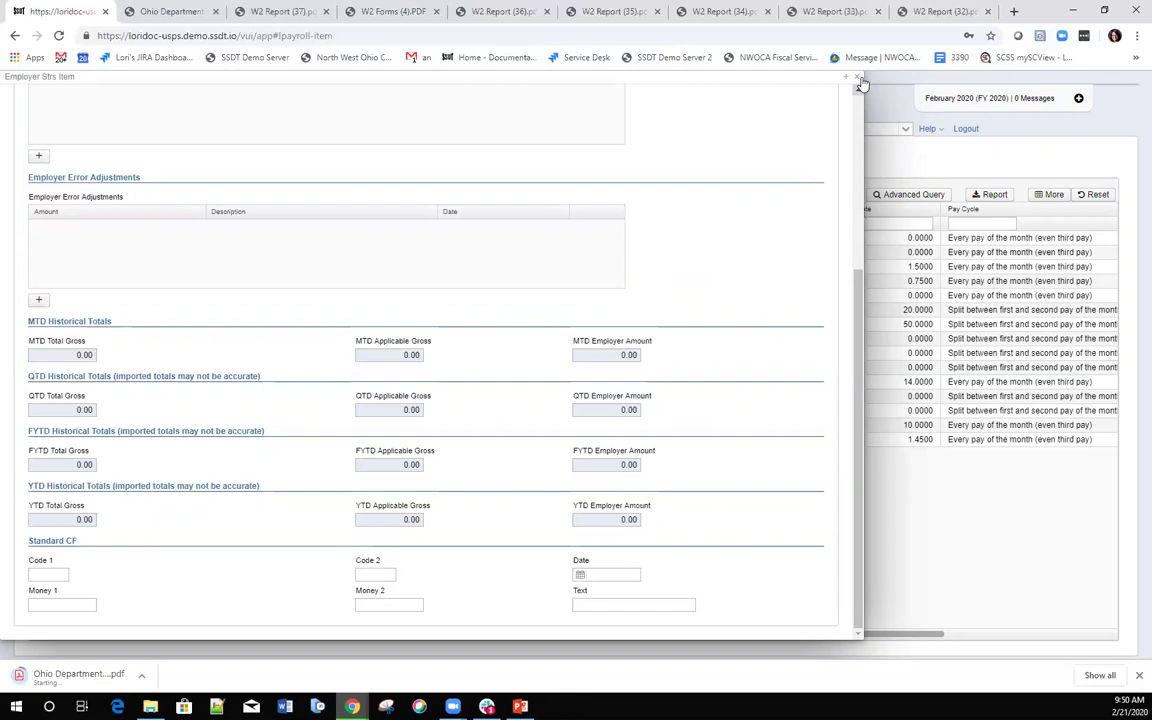
left_click(10, 130)
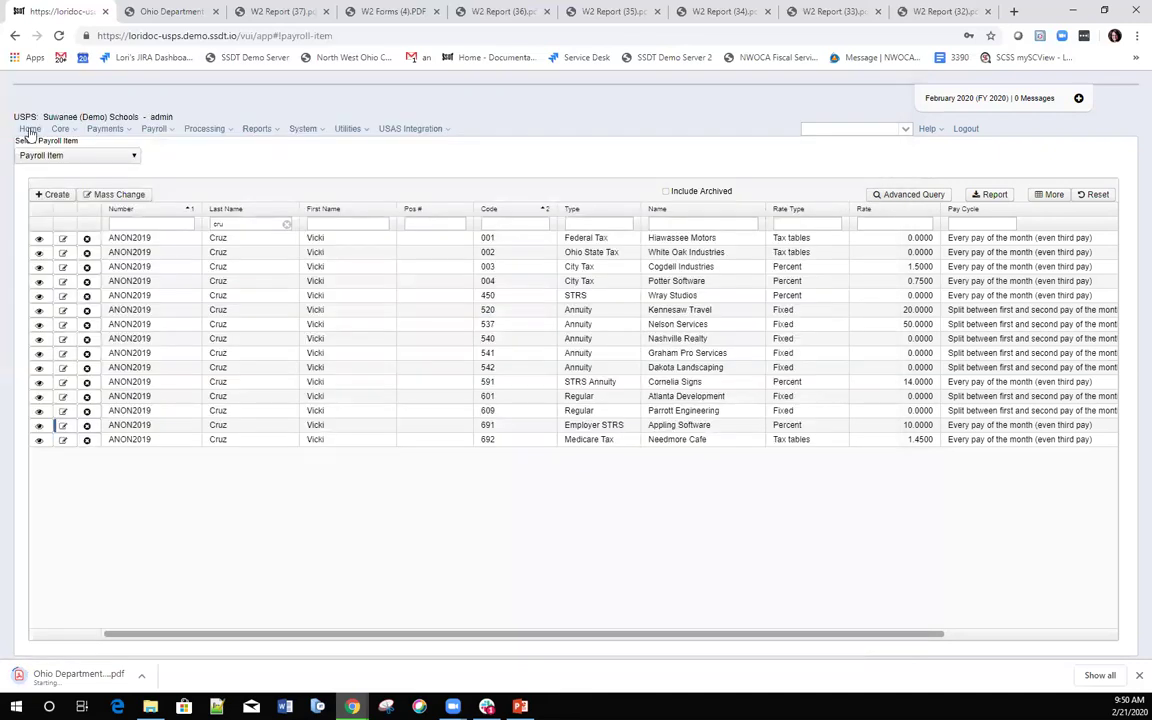
Start a new adjustment in the Adjustments records for the employee just reviewed, using the Employer STRS payroll item, code 691.
left_click(31, 128)
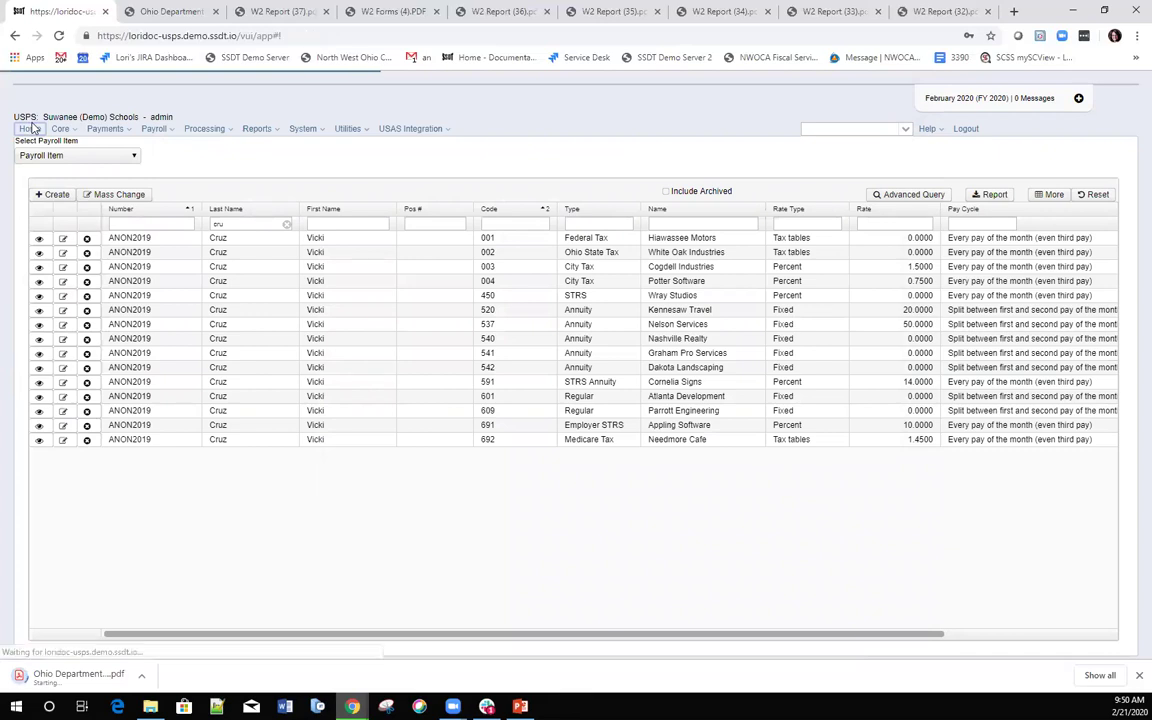
left_click(64, 129)
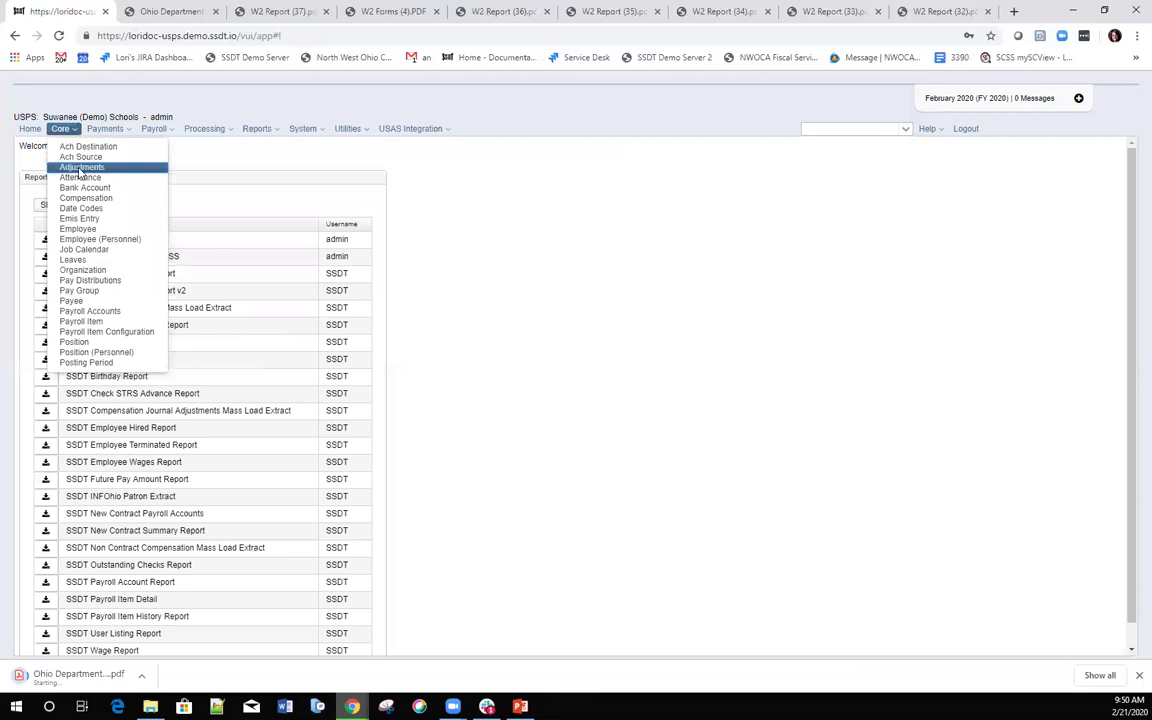
left_click(80, 168)
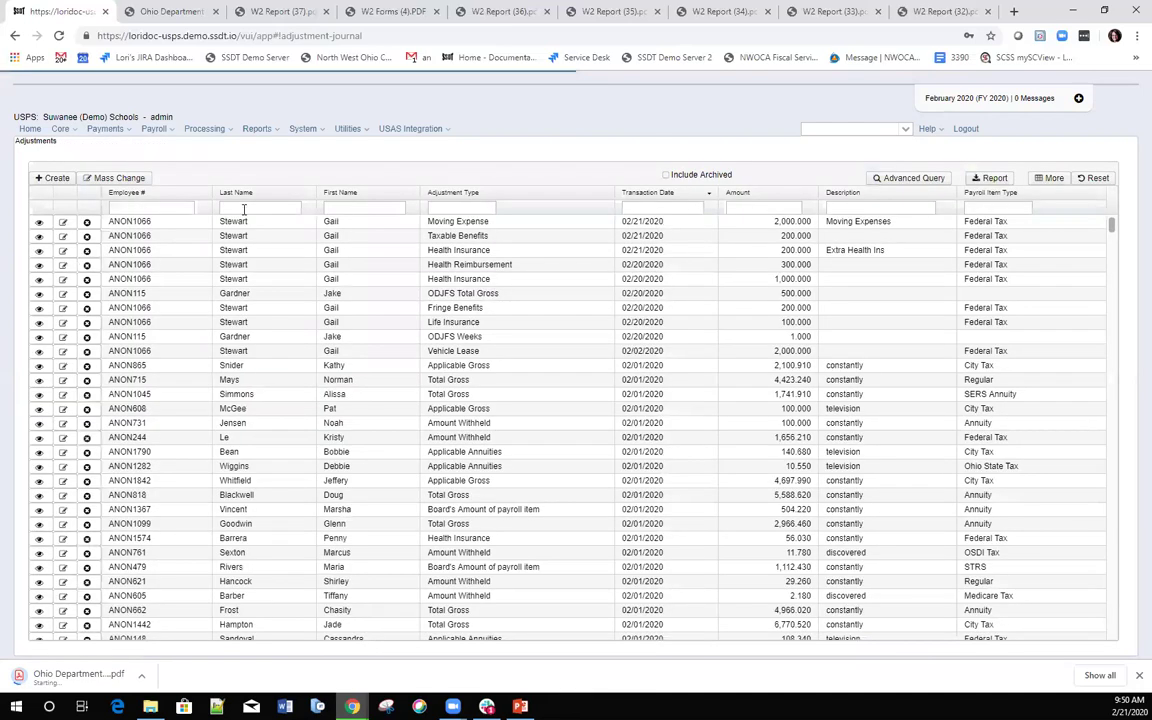
left_click(56, 183)
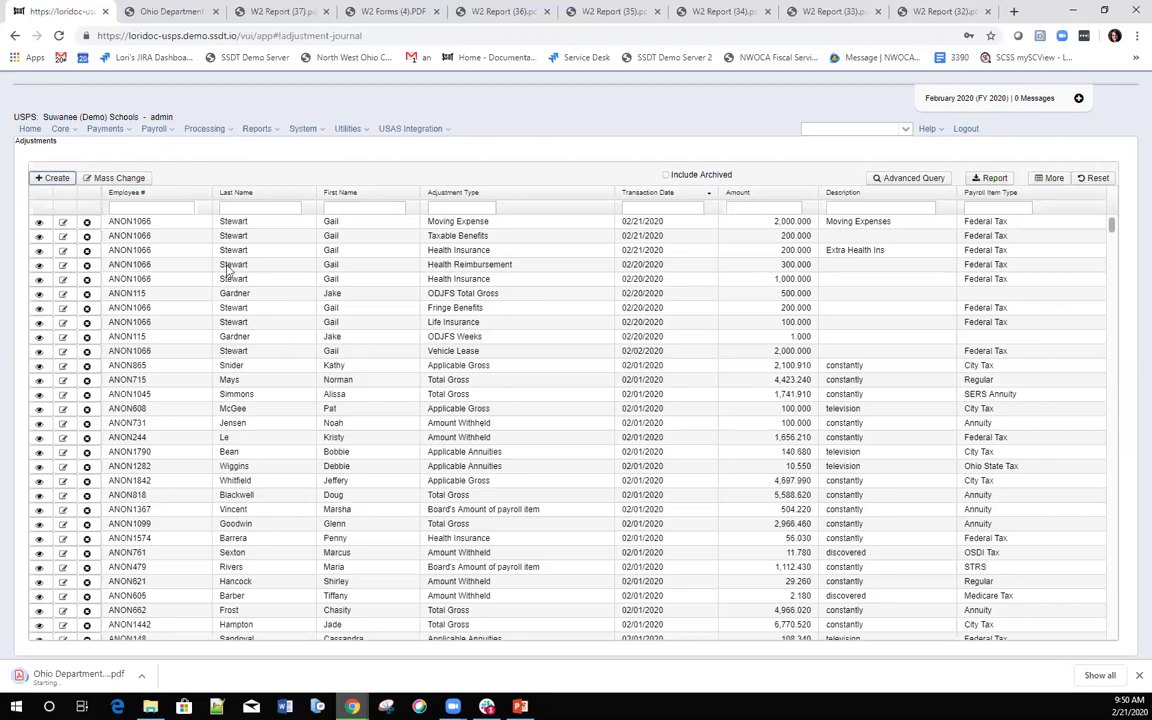
type("cruz")
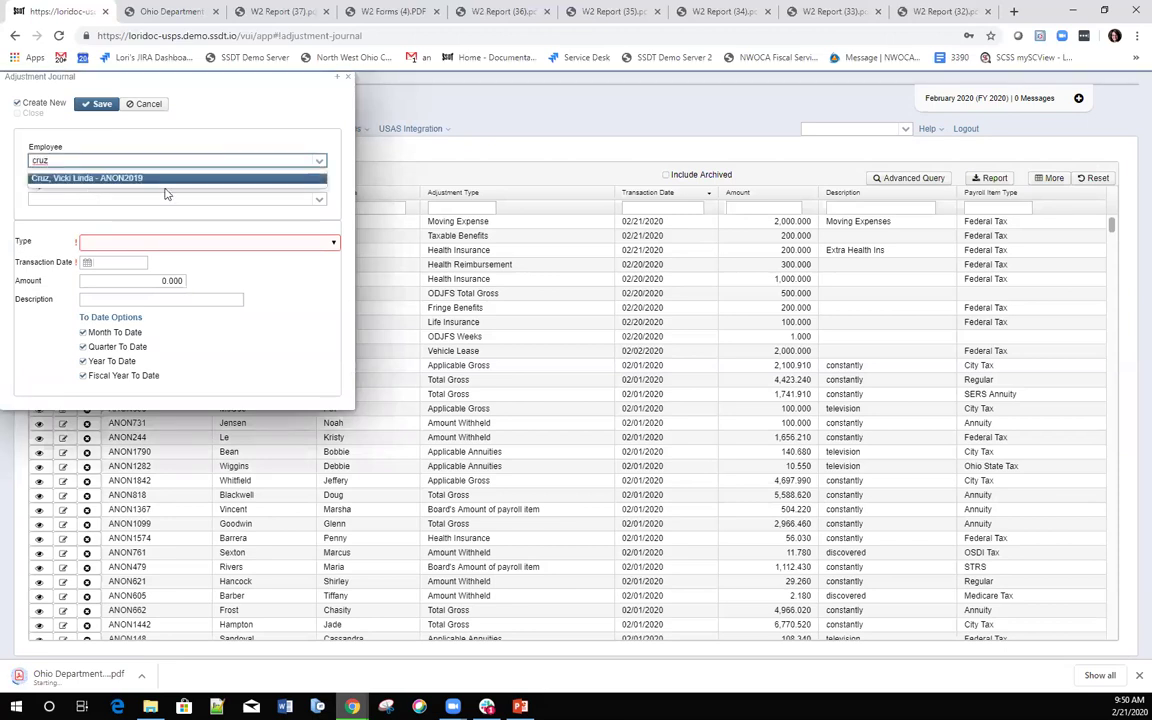
left_click(166, 183)
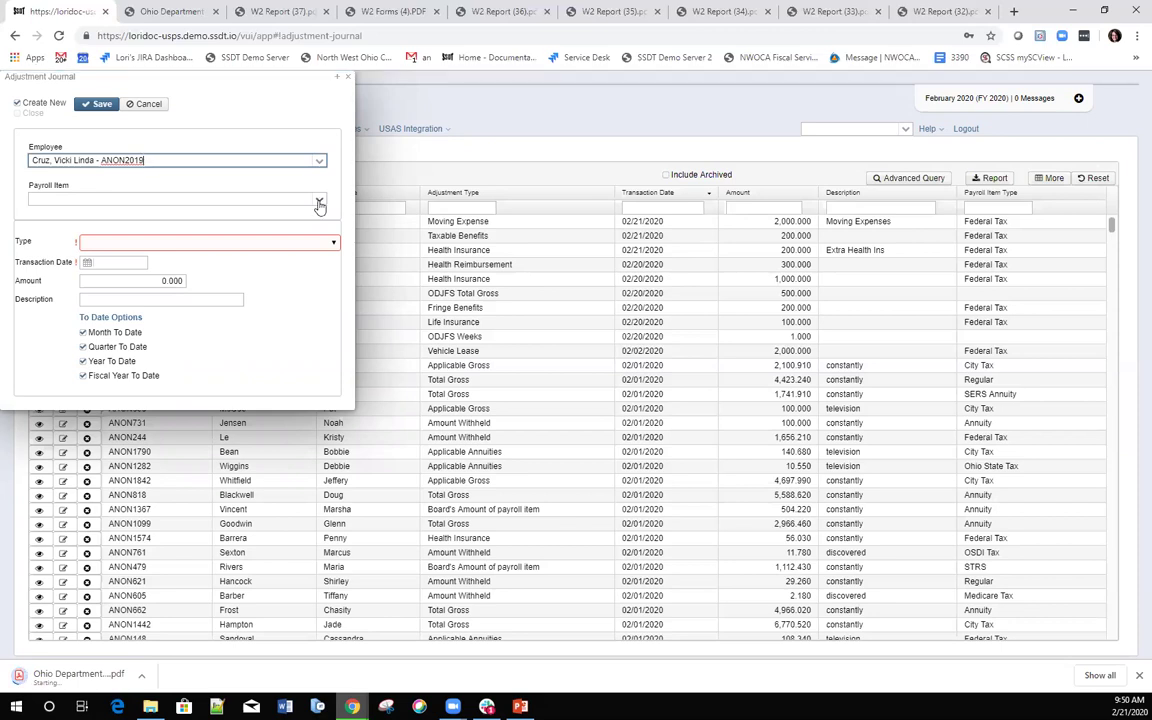
left_click(319, 205)
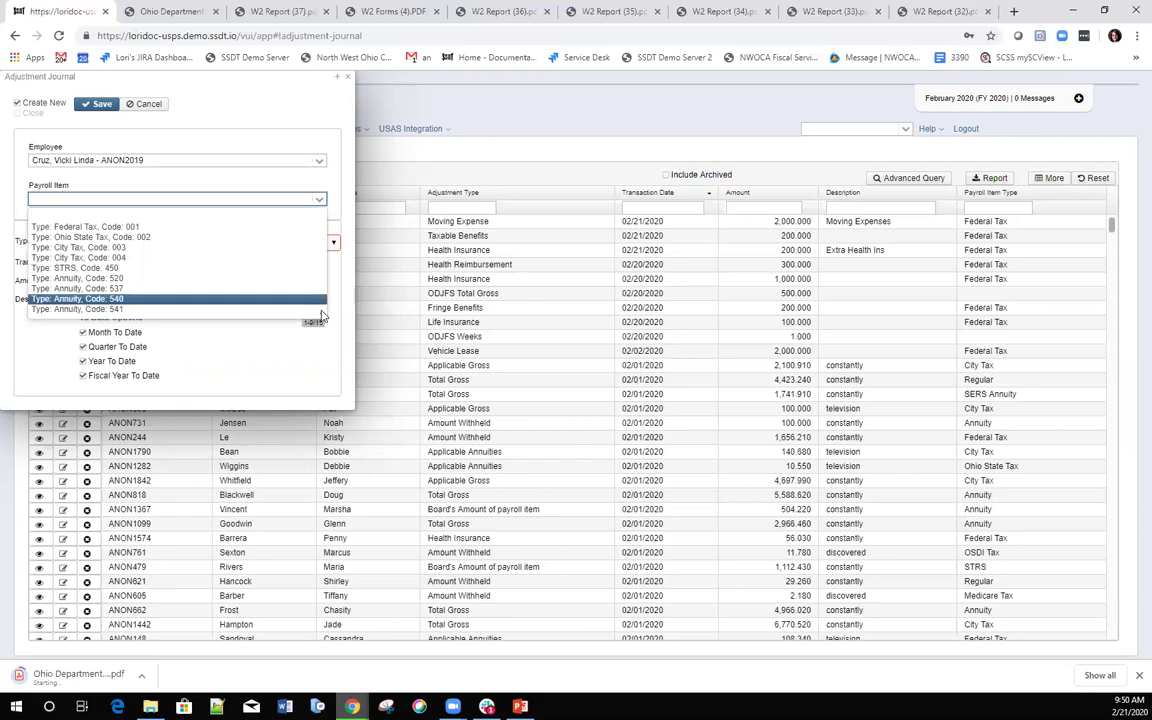
scroll(125, 245, "down", 3)
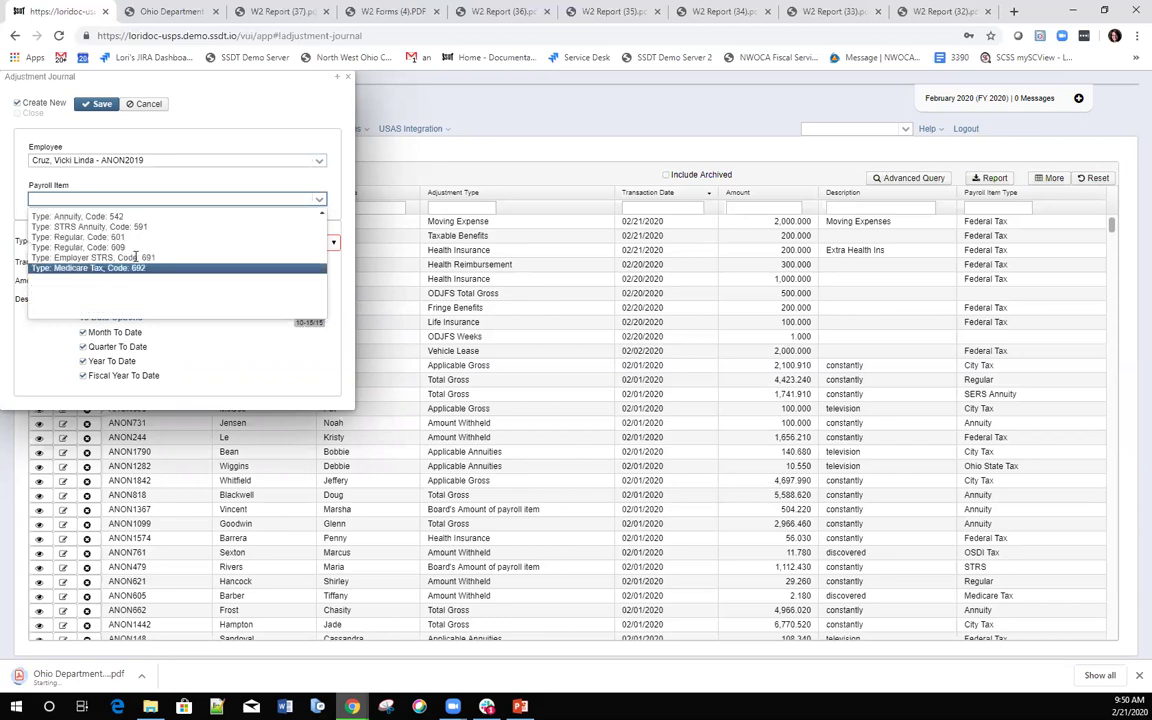
left_click(135, 257)
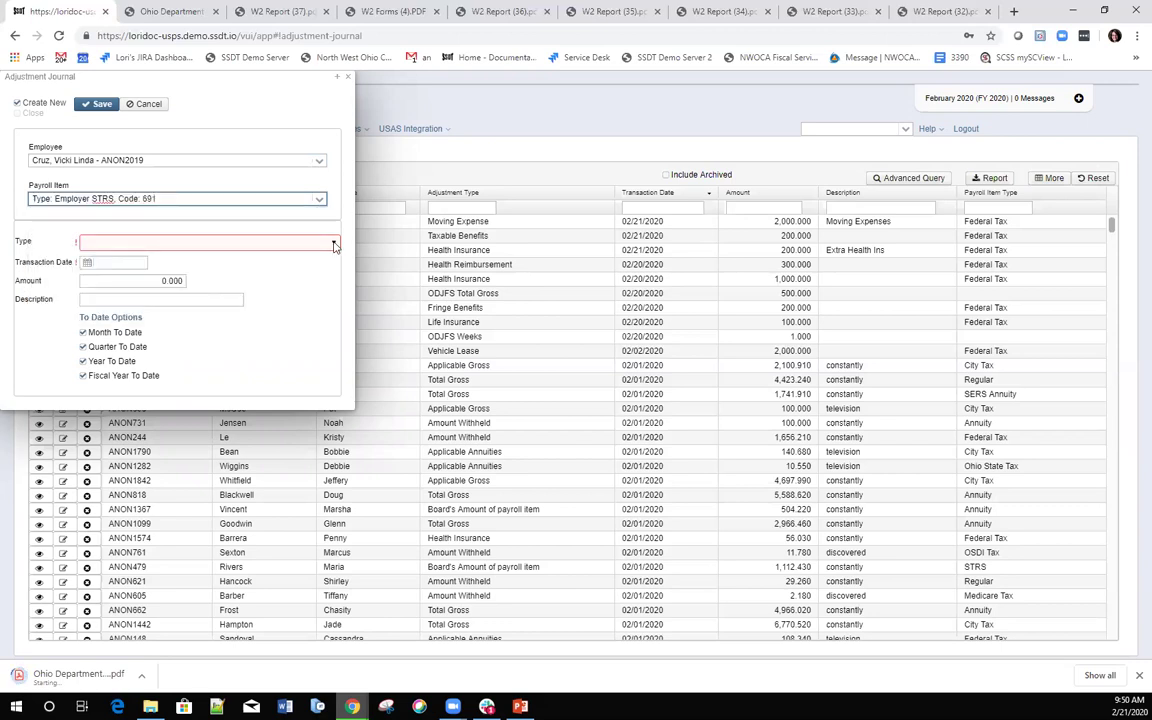
Set the adjustment to Board's Amount of payroll item, dated 2/20/20, with an amount of 600, and save it.
left_click(180, 242)
key("f")
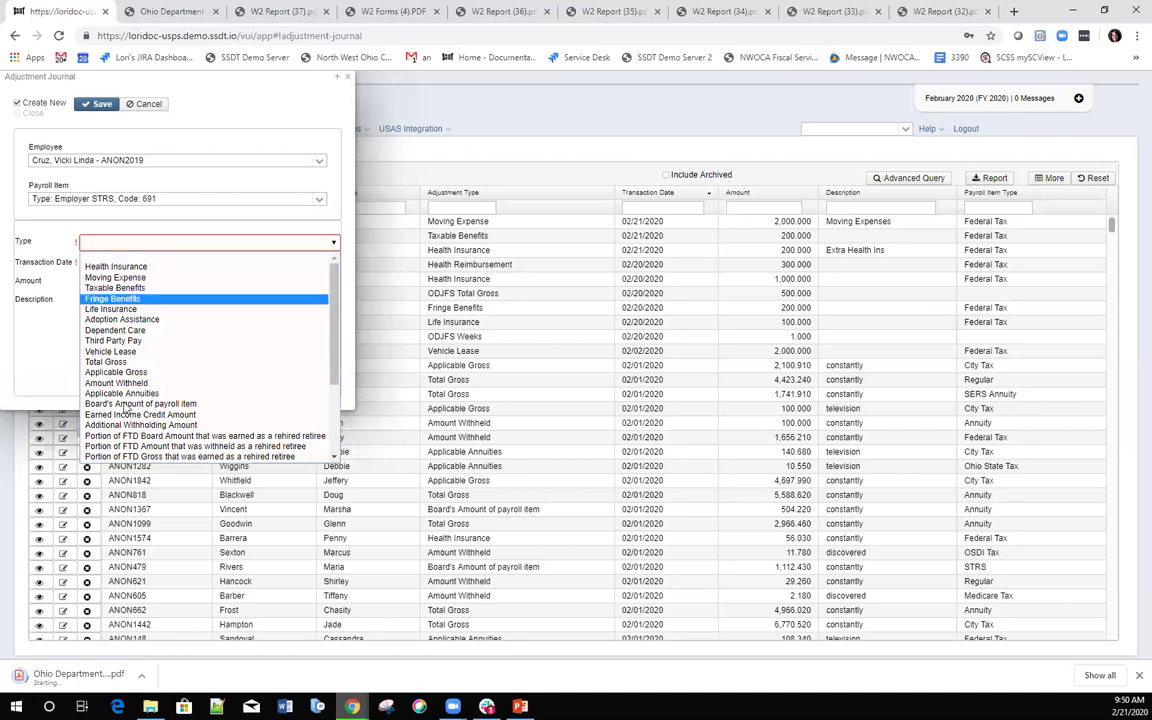
left_click(125, 403)
left_click(113, 264)
type("2/20/20")
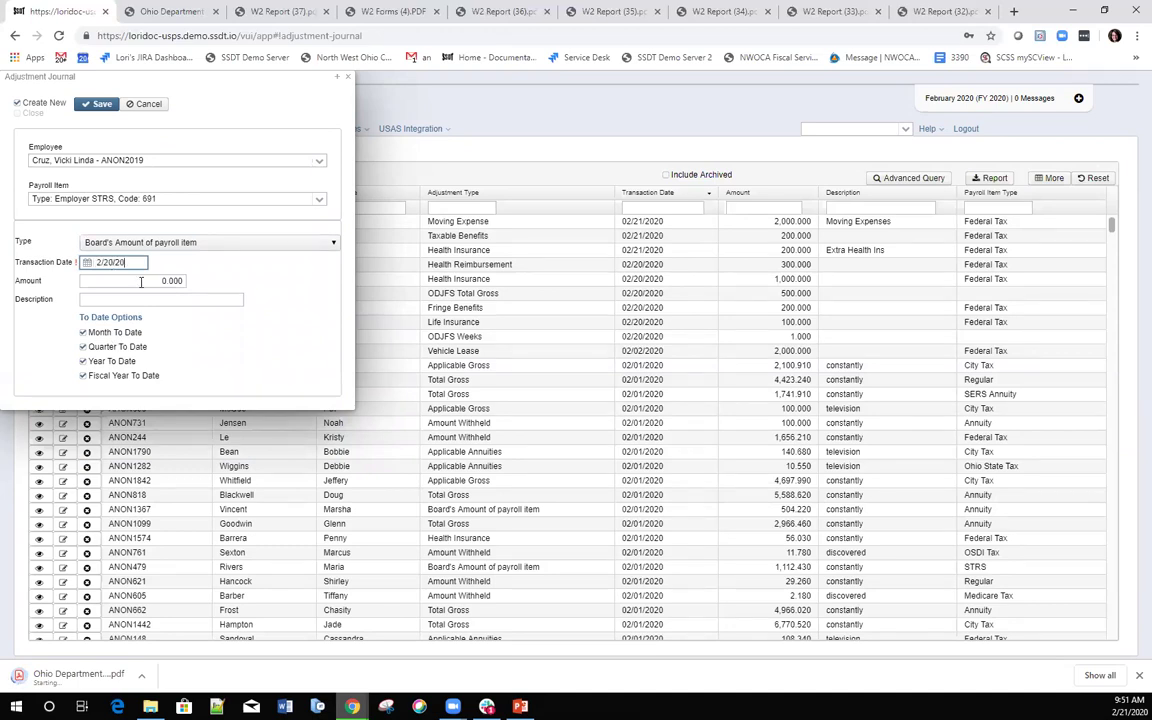
key("Tab")
type("600")
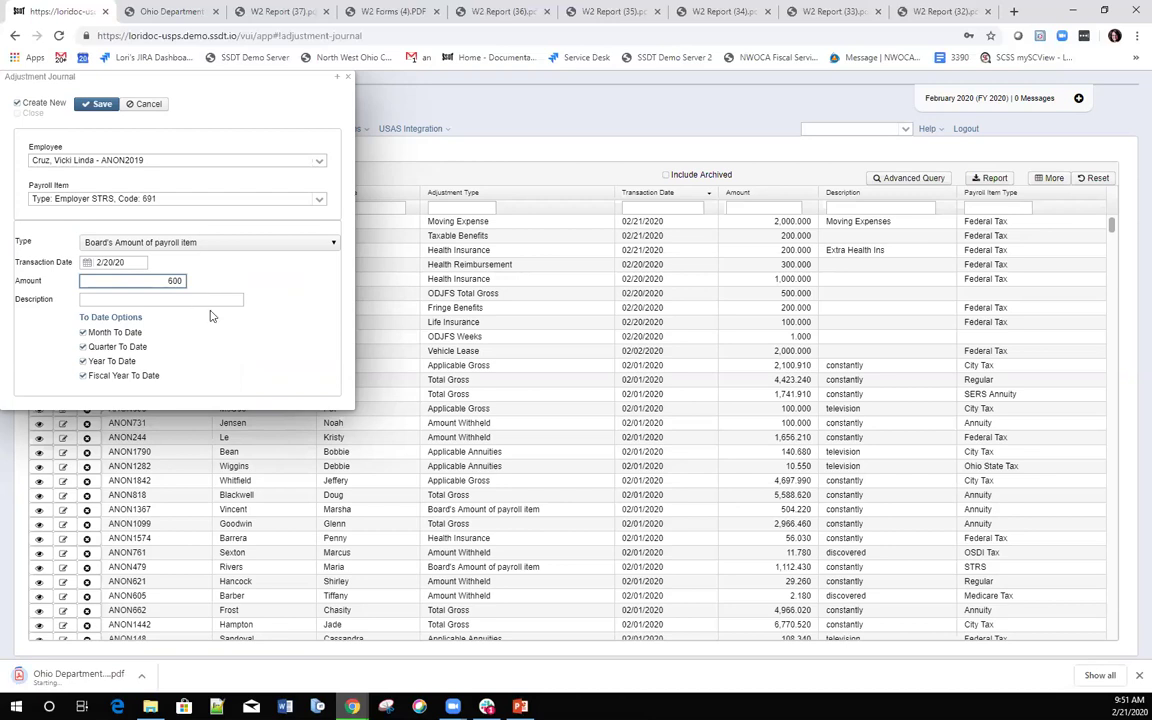
left_click(50, 107)
left_click(98, 103)
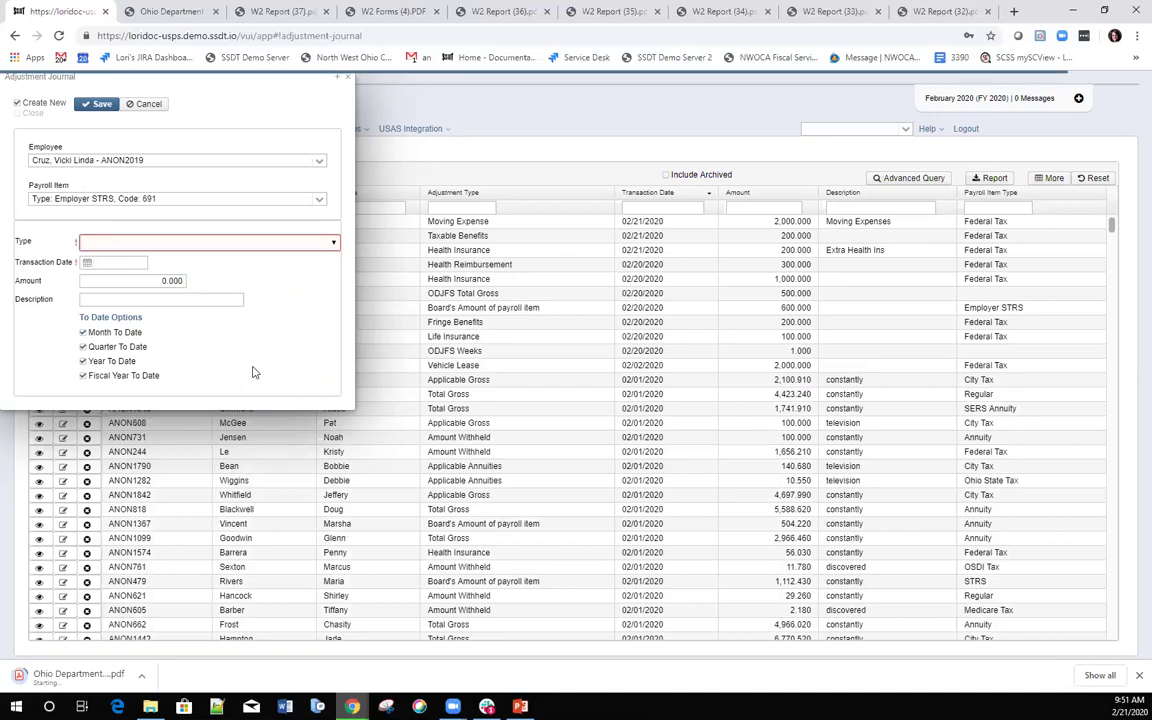
Add a Board's Pickup Amount of Payroll Item adjustment of 60 dated 2/20/20 for the same item, save it, and close the form.
key("alt+Down")
scroll(252, 370, "down", 5)
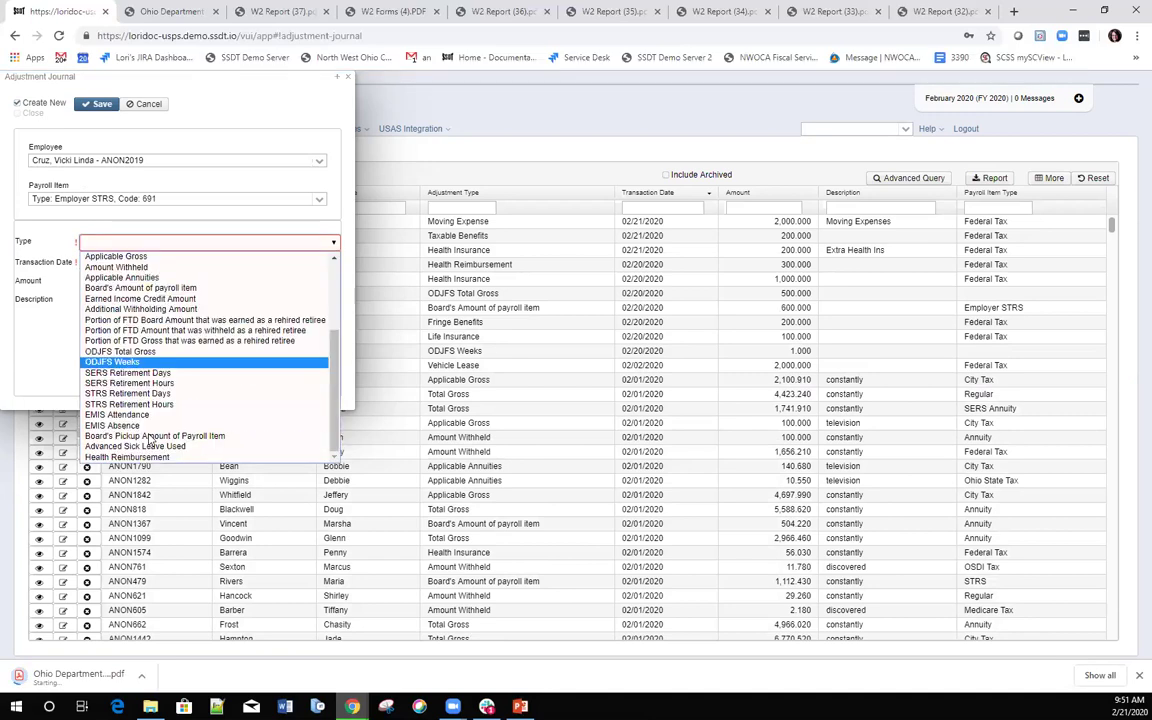
left_click(150, 436)
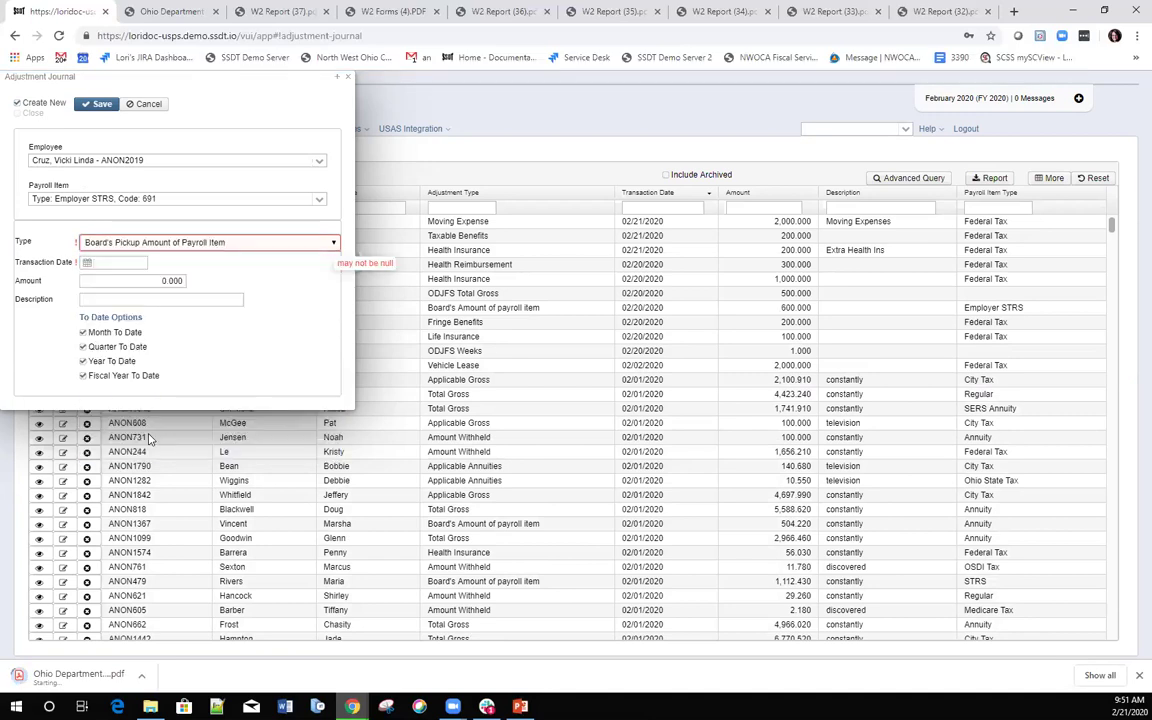
left_click(116, 263)
type("2/20/20")
key("Tab")
type("60")
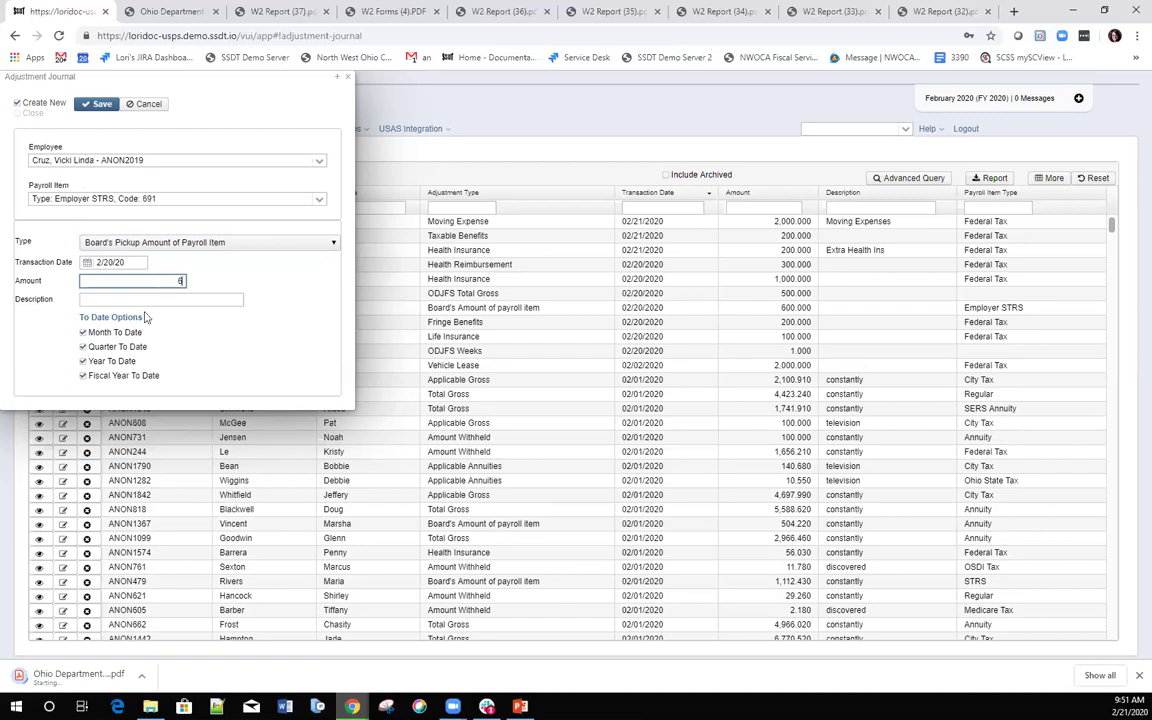
left_click(342, 136)
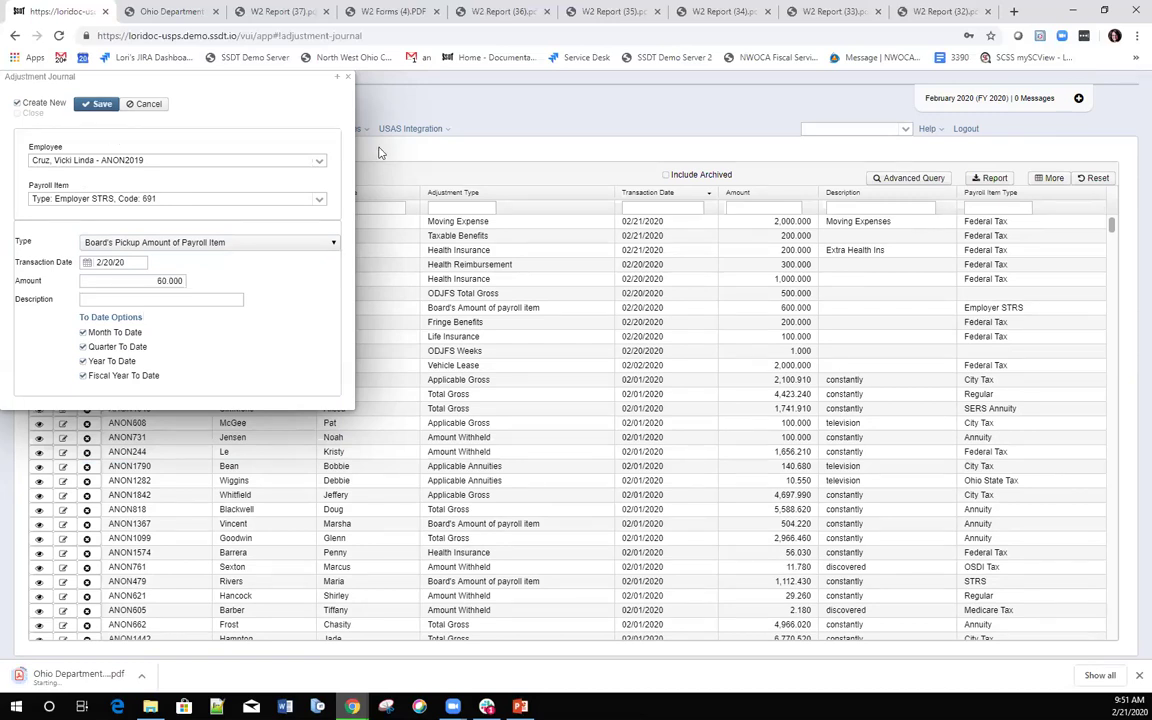
left_click(349, 78)
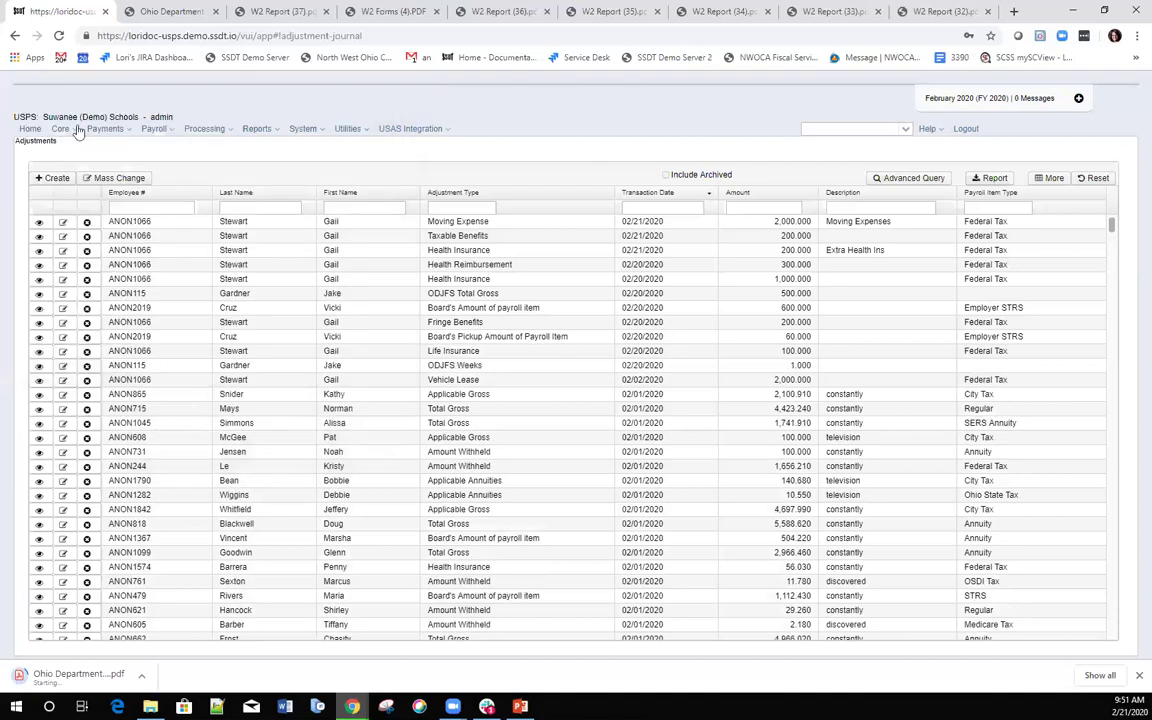
Filter the Payroll Item records by the same employee's last name and sort them by code in ascending order.
left_click(78, 130)
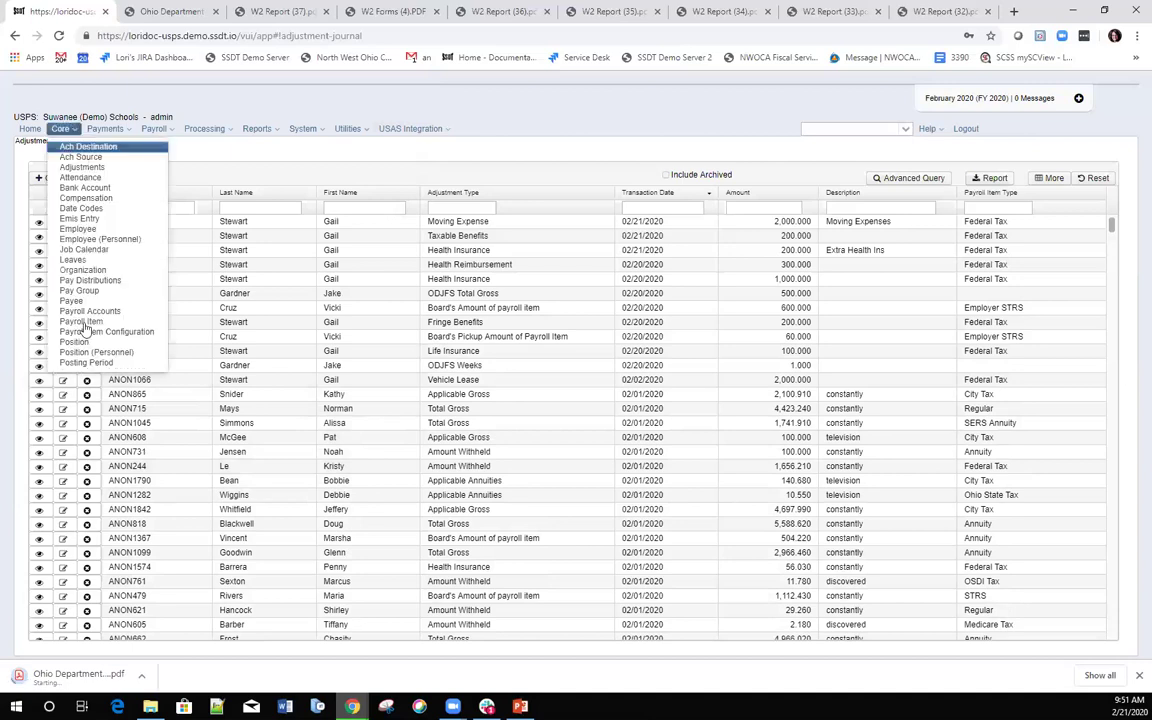
left_click(84, 323)
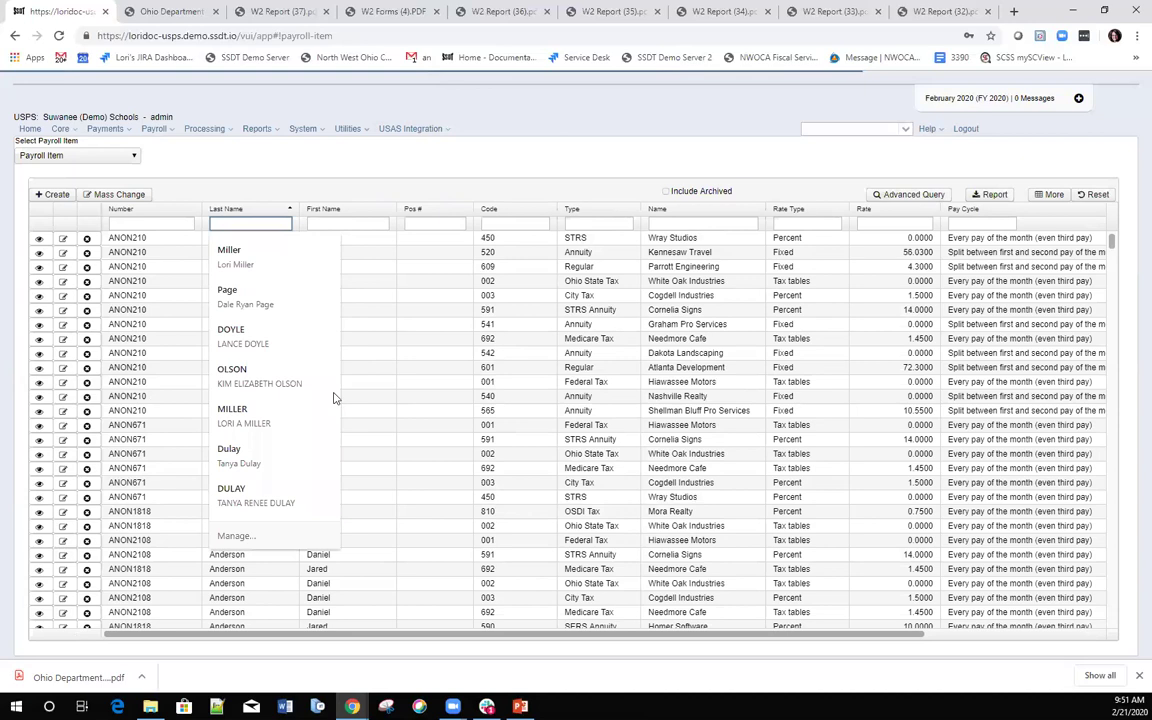
type("cruz")
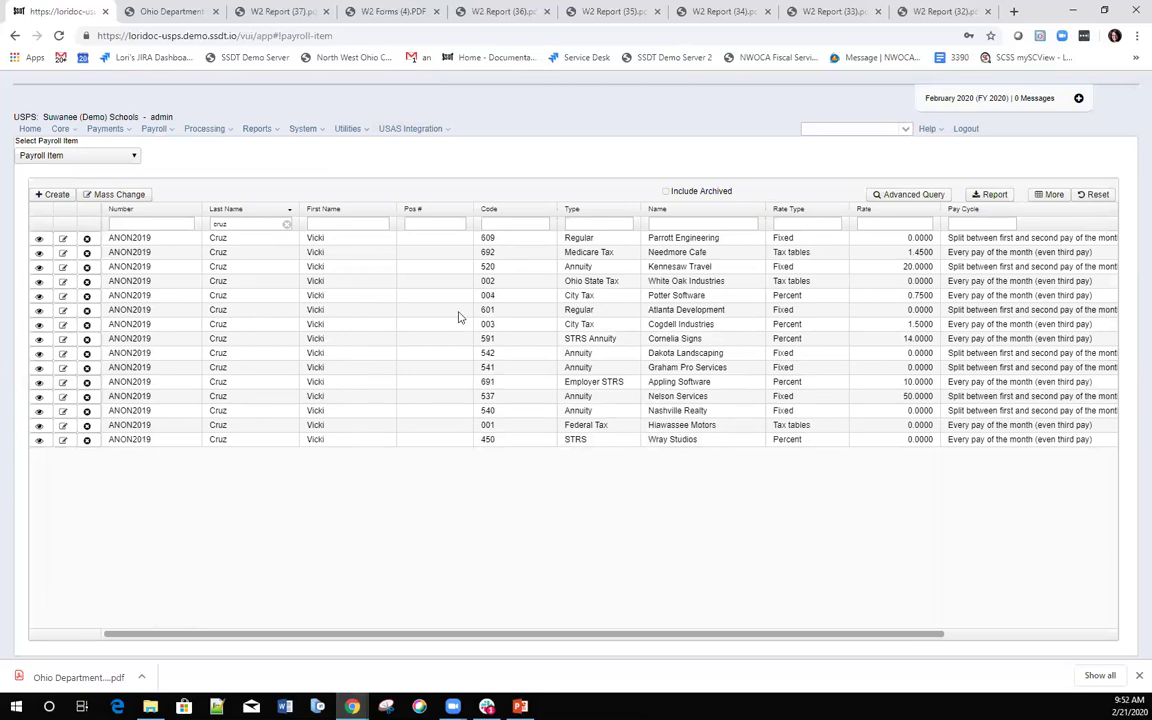
left_click(513, 212)
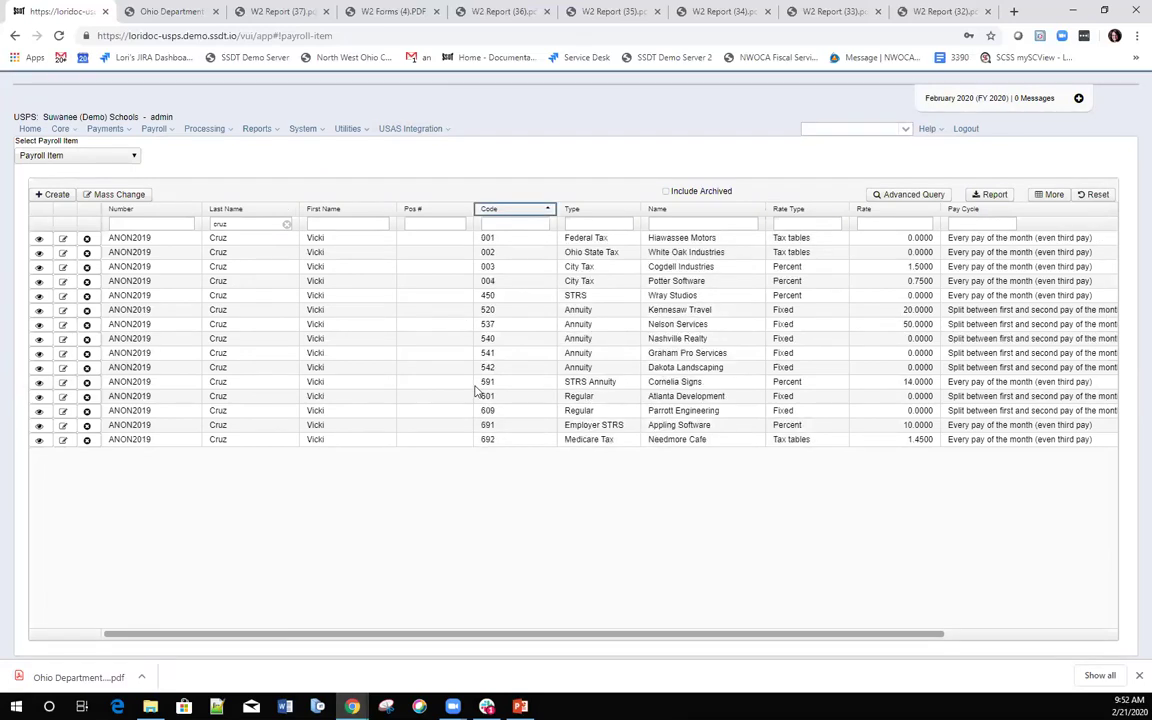
Open the employee's Employer STRS item, examine the MTD, QTD, FYTD and YTD employer amounts, and close it.
left_click(62, 427)
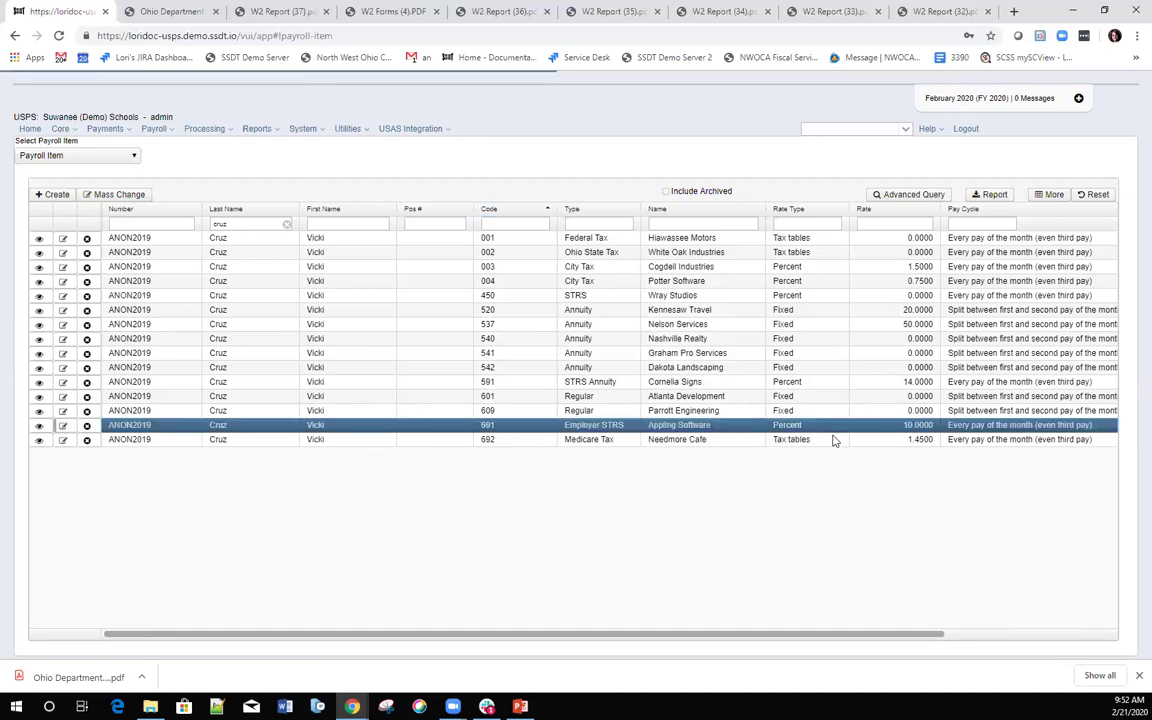
left_click(647, 427)
double_click(647, 427)
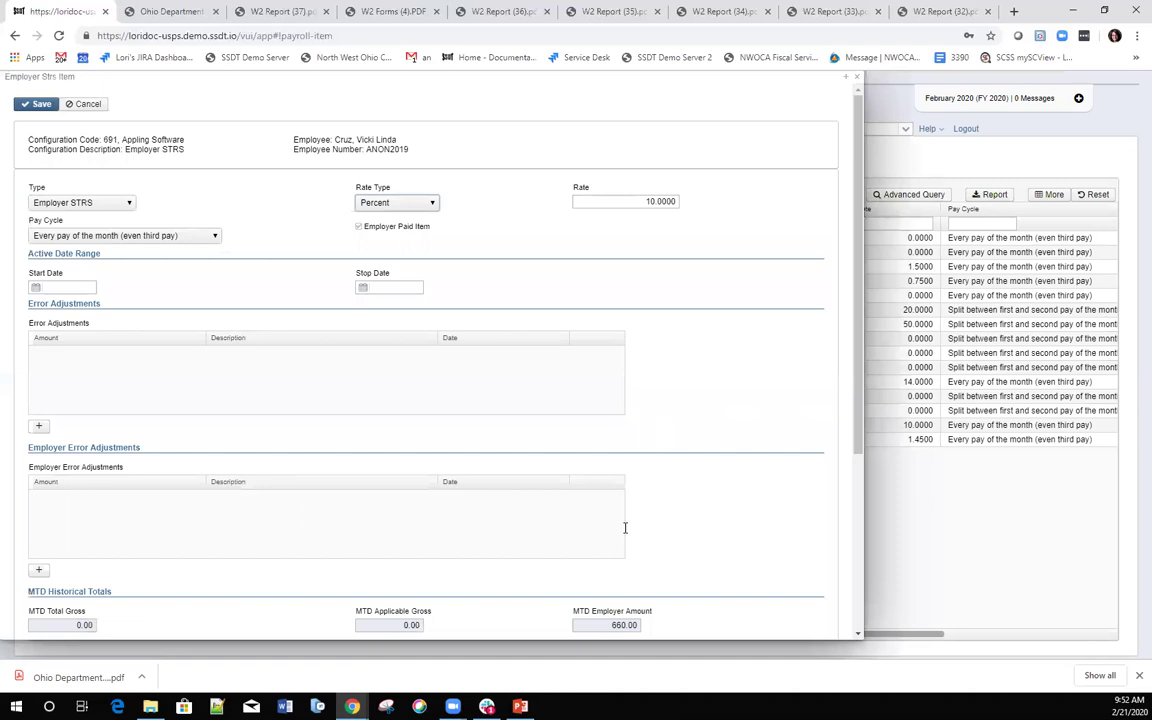
scroll(625, 527, "down", 5)
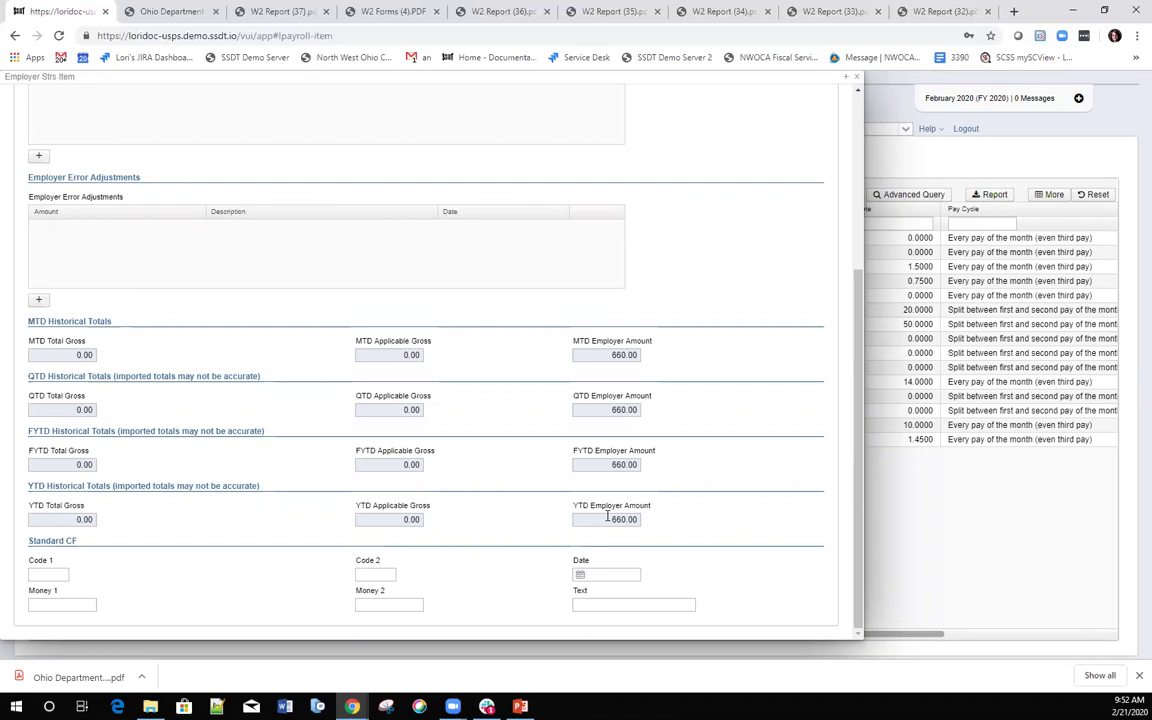
left_click(856, 79)
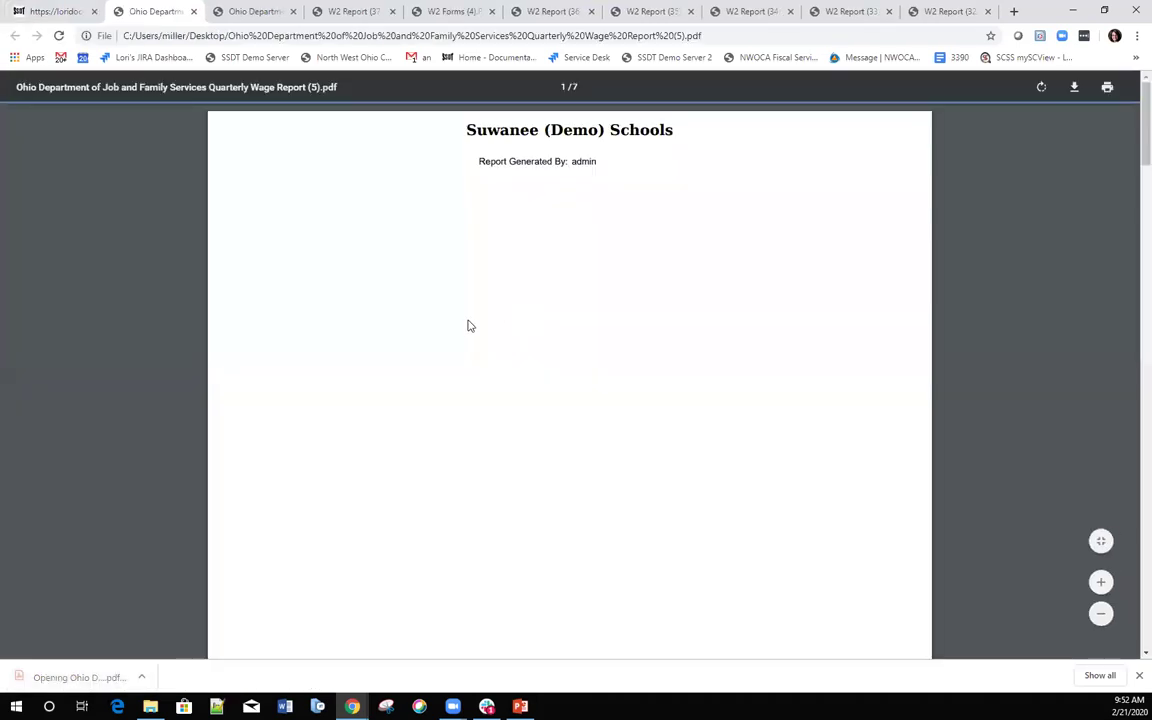
Examine the first employee's weeks and QTD ODJFS wages in the latest ODJFS Quarterly Wage Report PDF, and return to the payroll application.
scroll(472, 324, "down", 1)
scroll(472, 324, "down", 2)
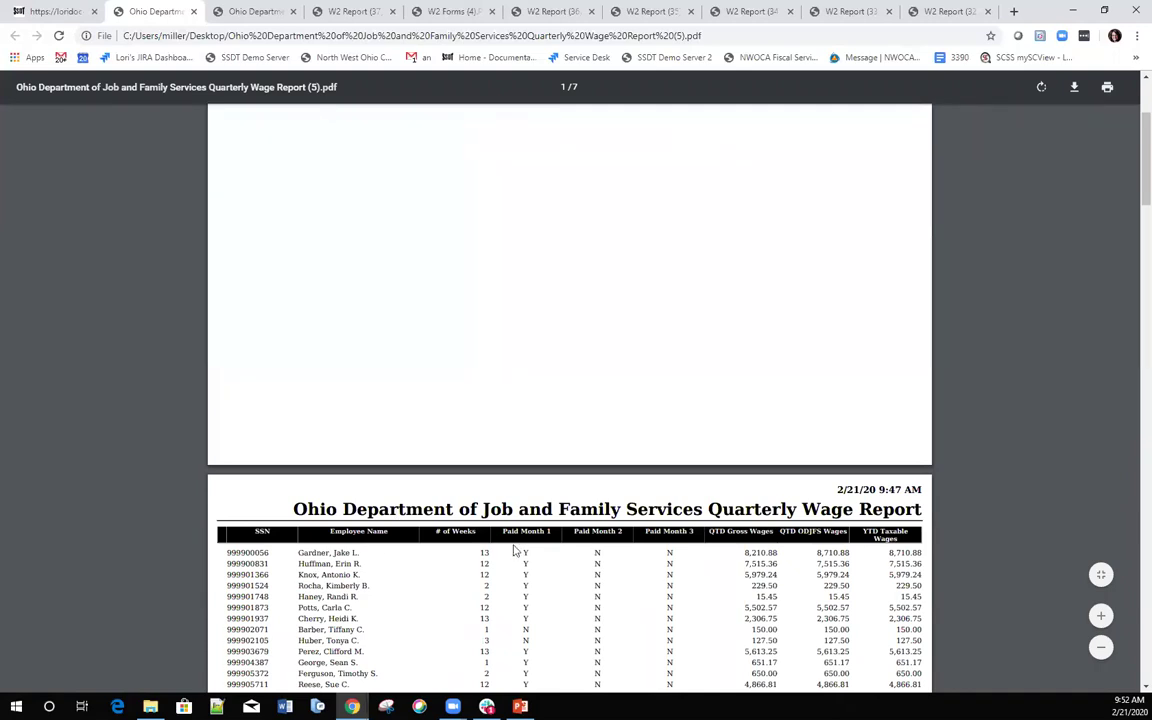
left_click_drag(820, 551, 857, 551)
left_click(47, 12)
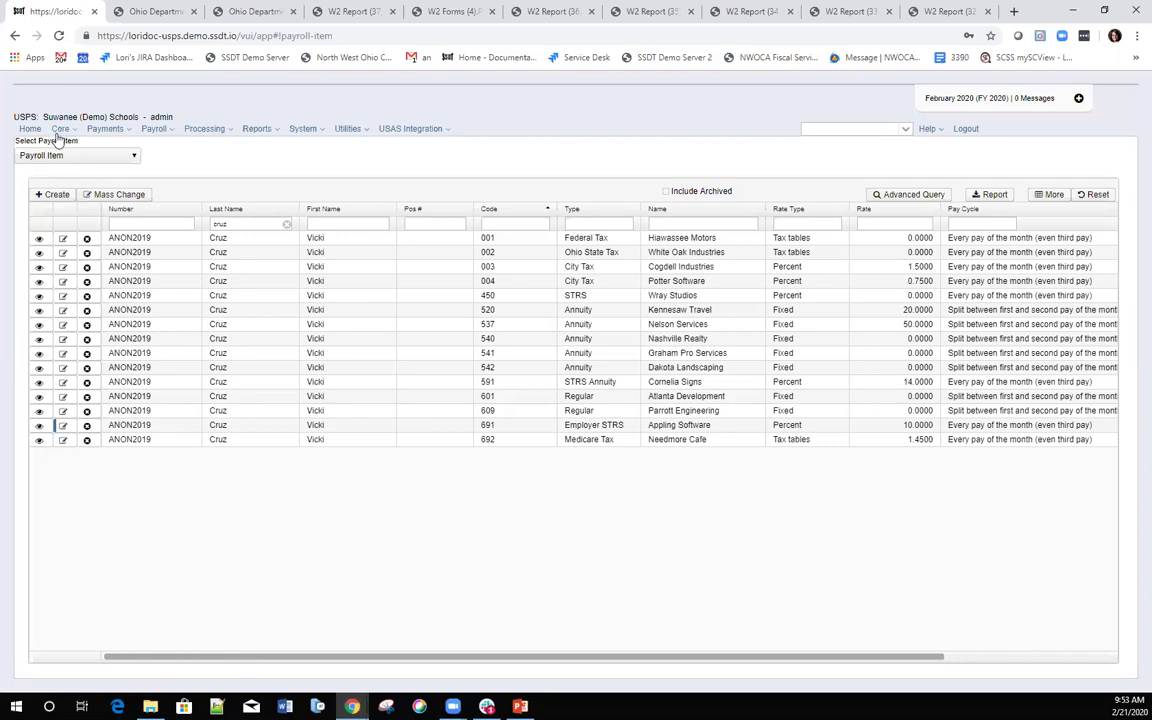
Filter the Leaves records by the employee's last name, examine the advanced units used in the sick leave record, and close it.
left_click(64, 130)
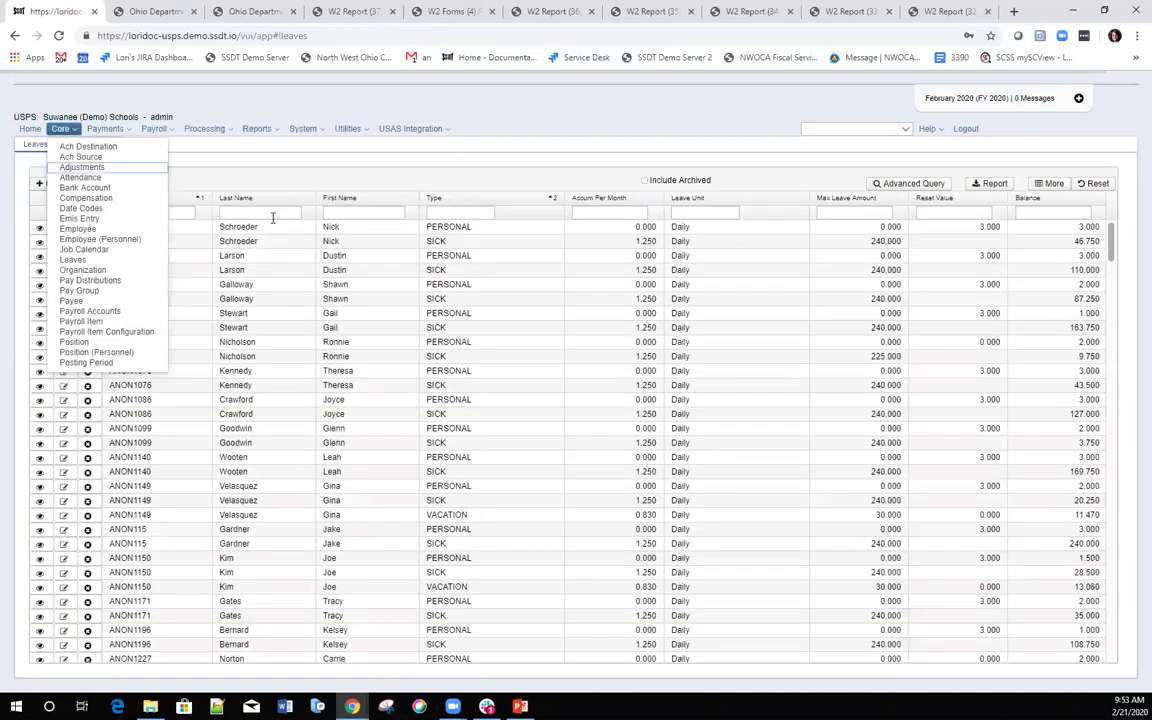
left_click(259, 212)
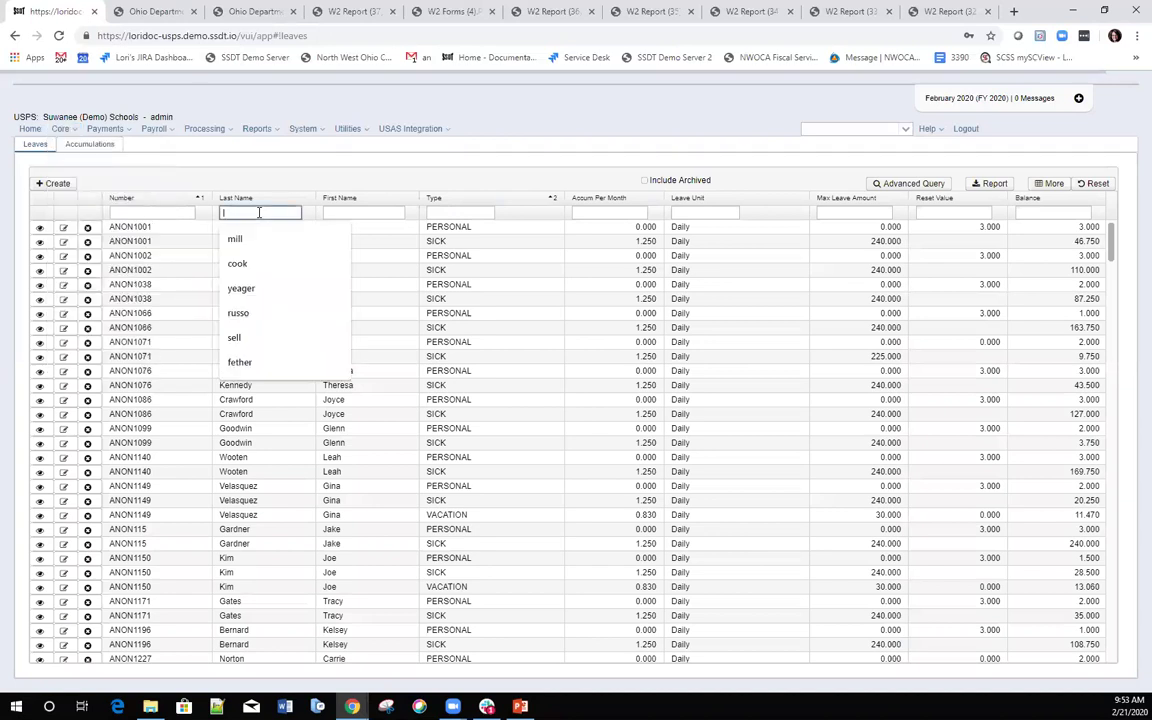
type("s")
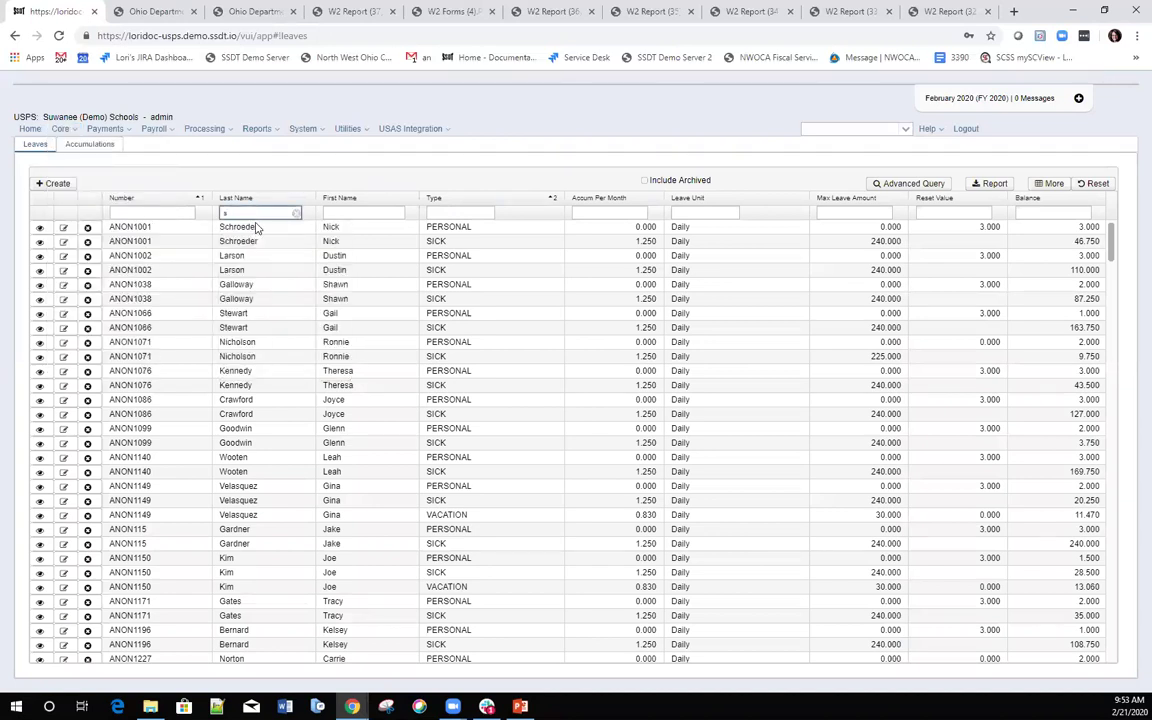
type("tew")
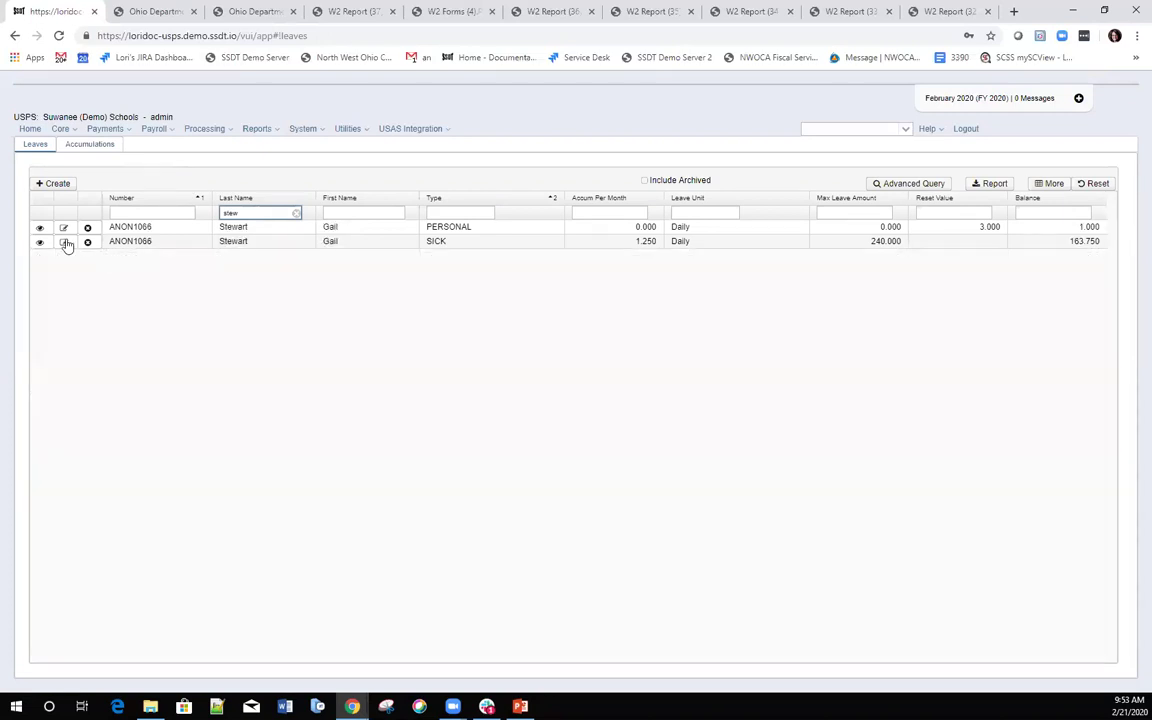
left_click(64, 243)
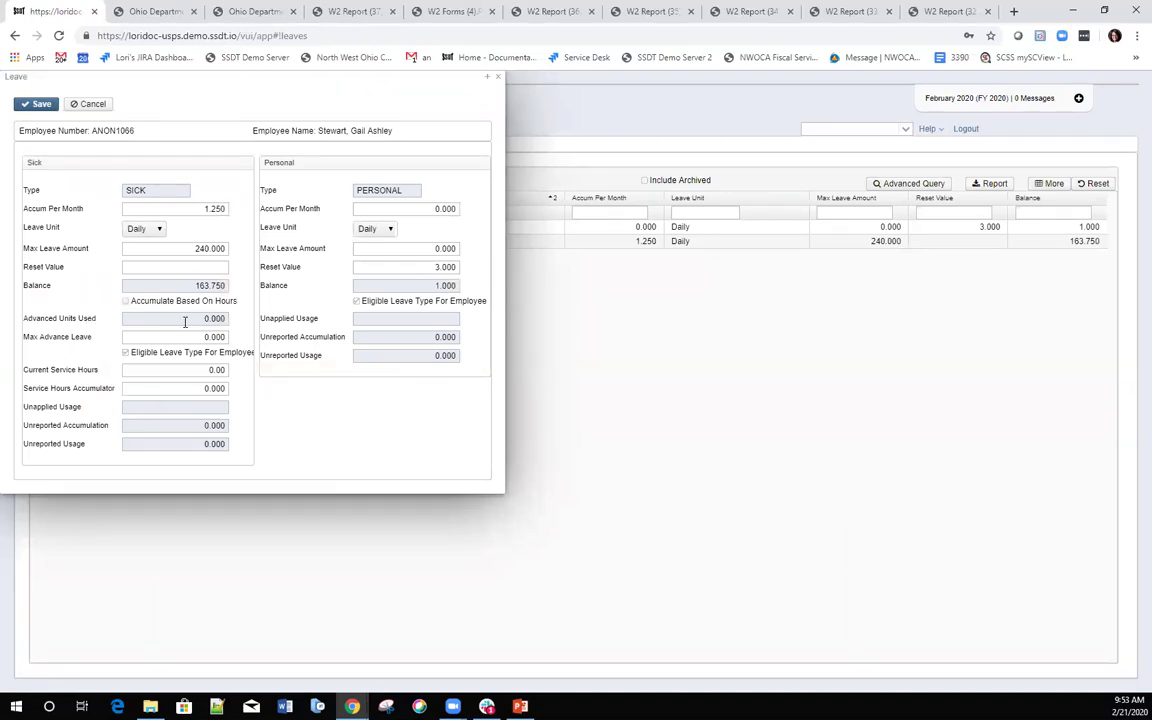
left_click(498, 77)
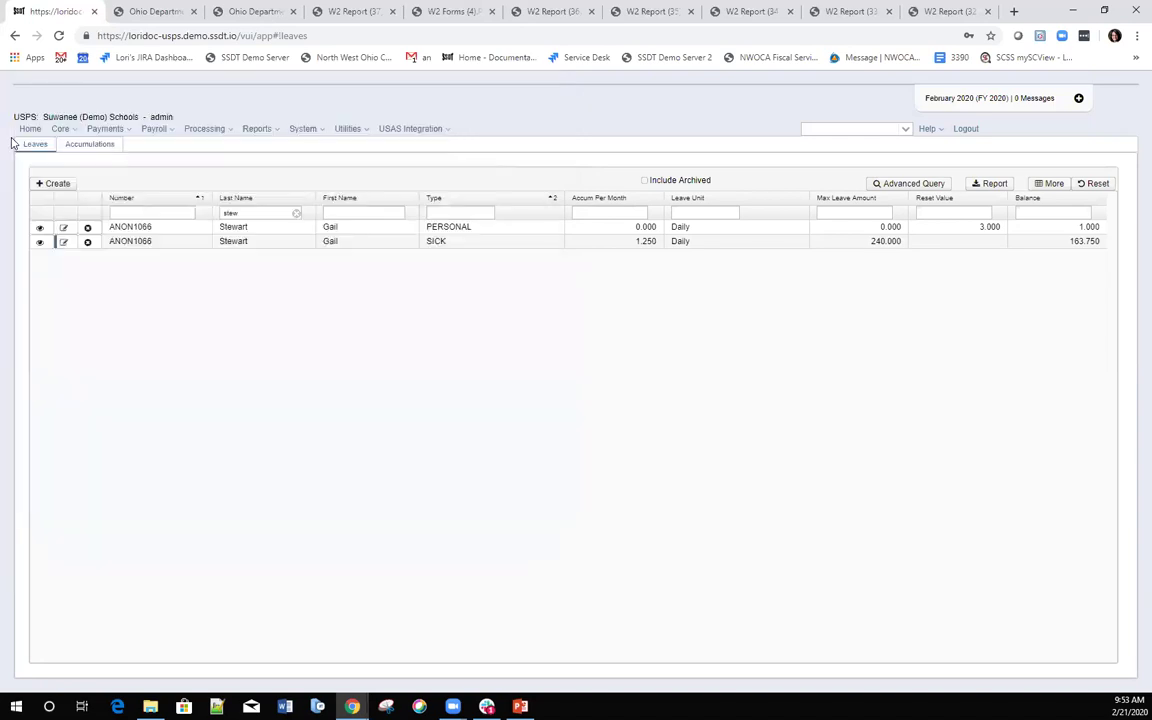
Start a new adjustment in the Adjustments records and select the employee whose sick leave was just examined.
left_click(64, 129)
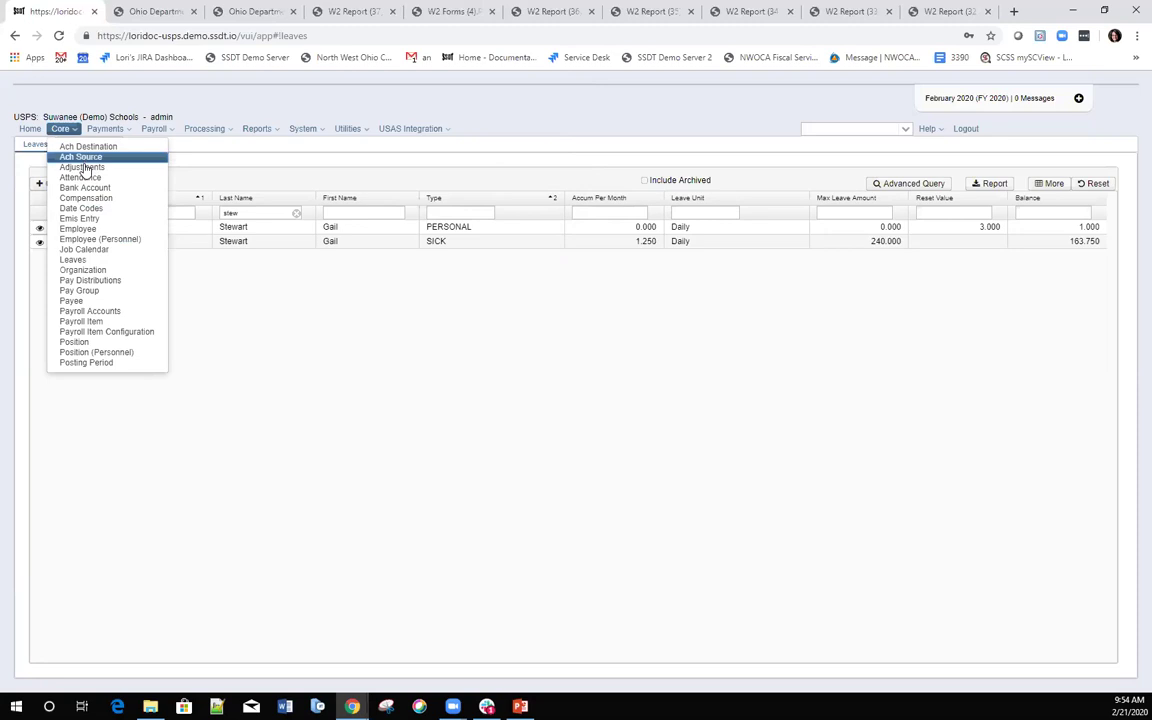
left_click(85, 169)
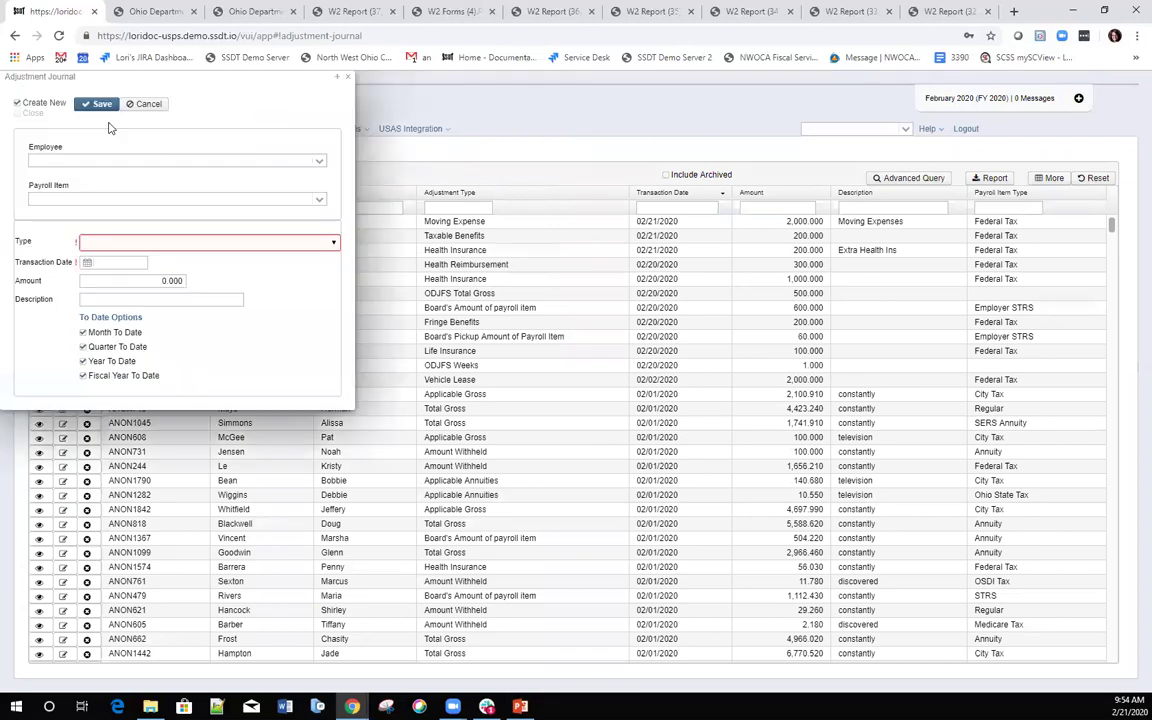
left_click(108, 161)
type("stew")
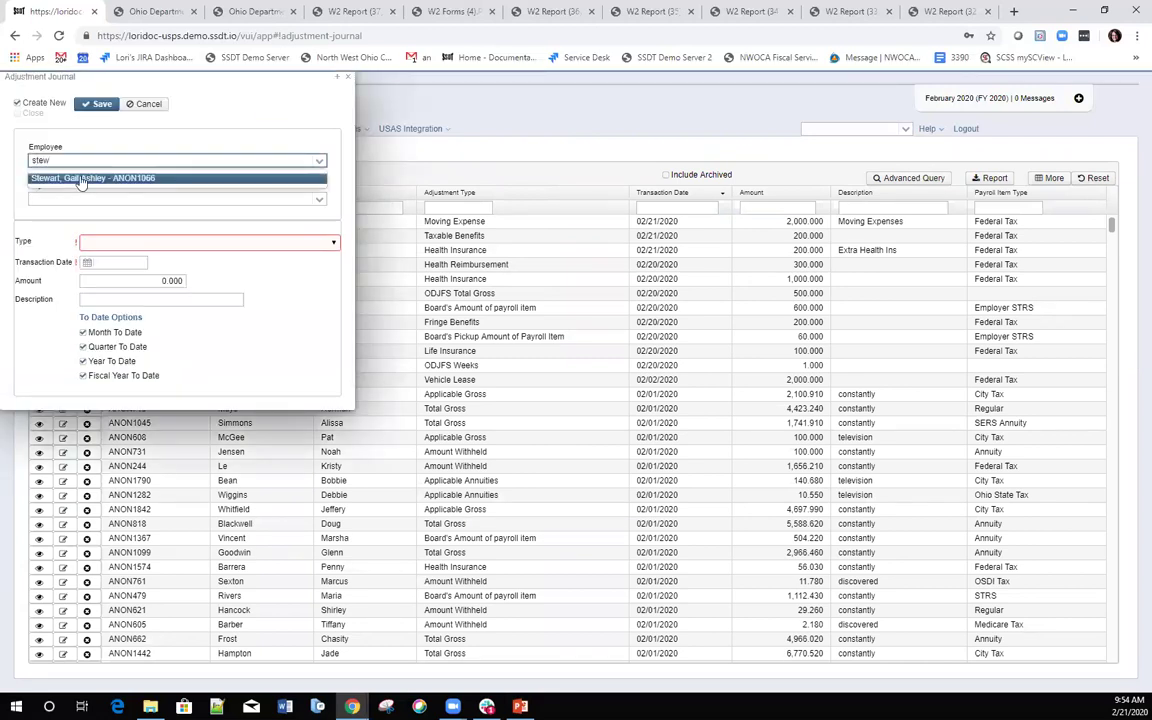
left_click(81, 179)
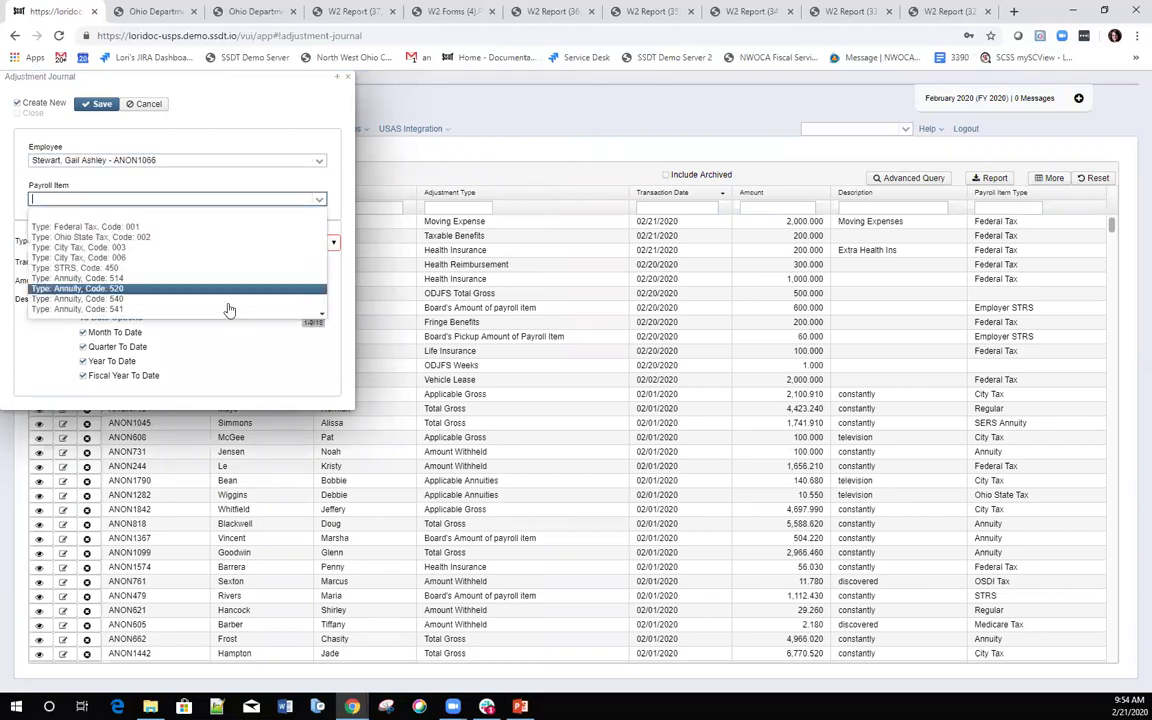
Look through the payroll items available for the employee's adjustment, and leave the payroll item blank.
key("Down")
key("Down")
key("Down")
key("Down")
key("Down")
key("Down")
key("Down")
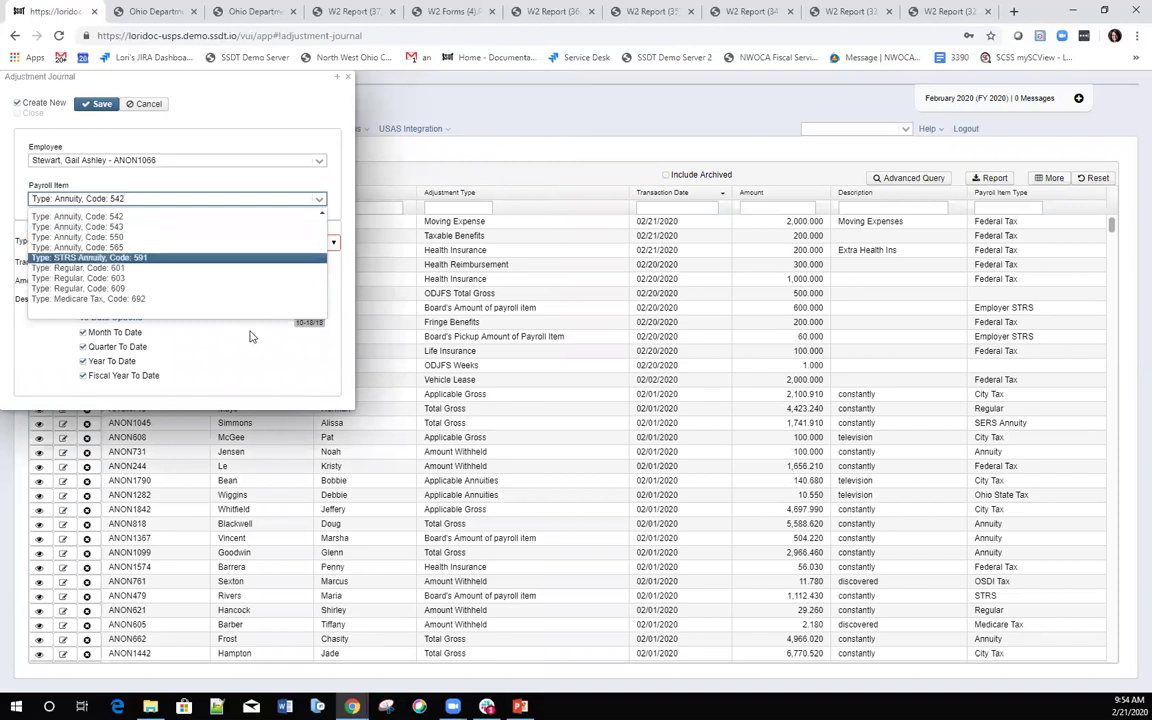
key("Escape")
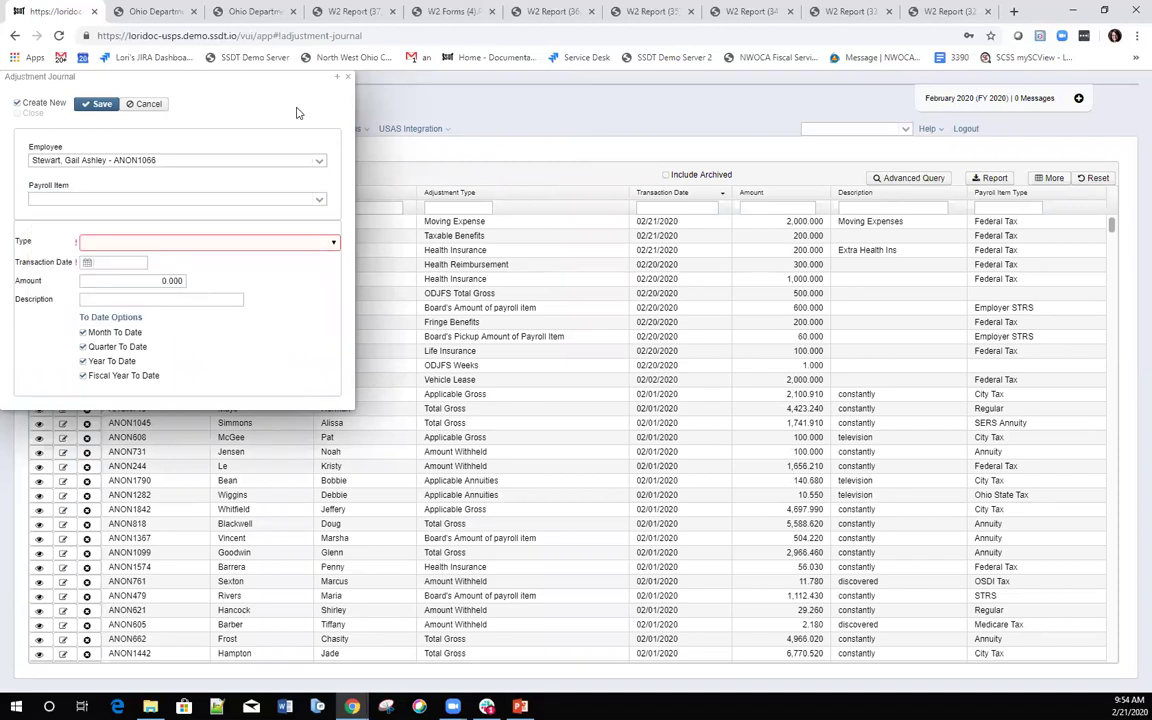
Set the adjustment to Advanced Sick Leave Used, dated 2/20/20 with an amount of 2, save it, and close the form.
left_click(335, 244)
scroll(257, 352, "down", 3)
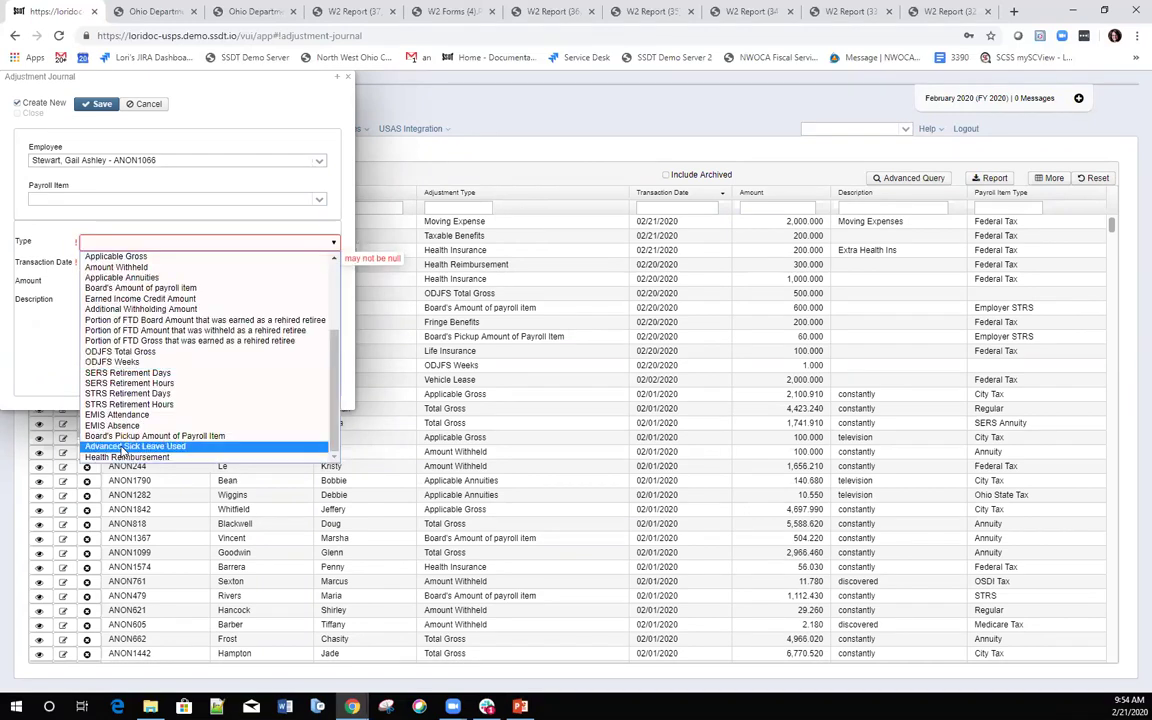
left_click(121, 447)
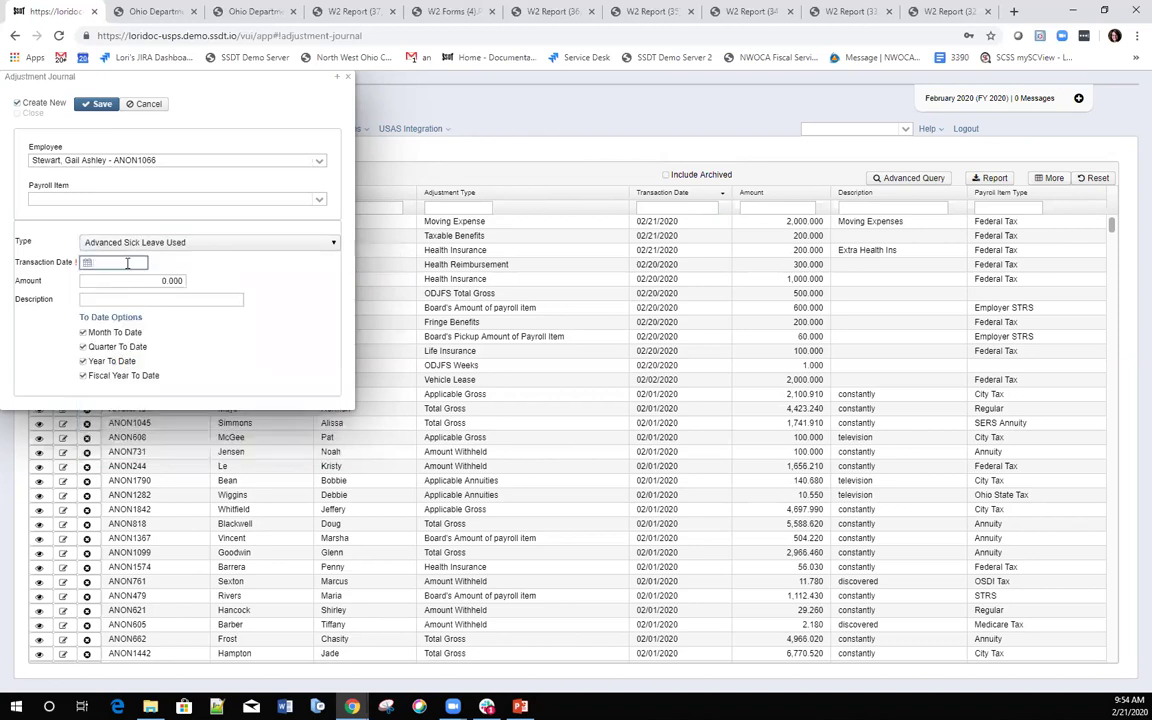
type("2/20/20")
key("Tab")
type("2")
left_click(96, 108)
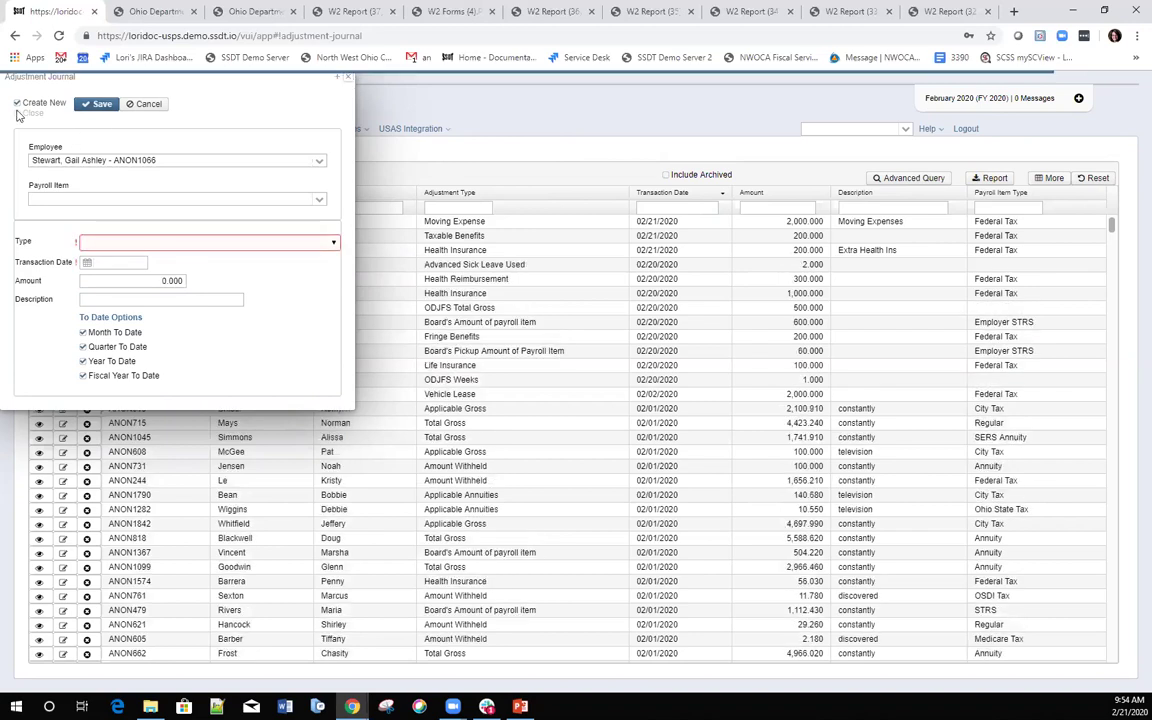
left_click(347, 80)
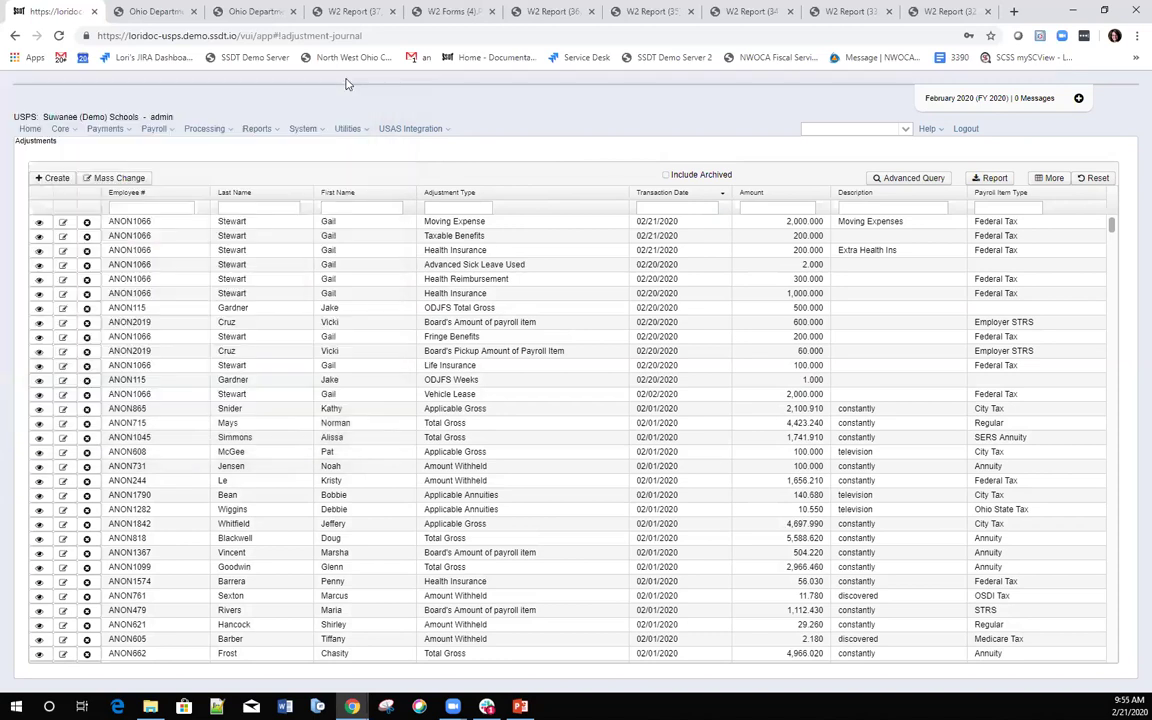
Find the employee's Leaves records by last name, check the sick leave's Advanced Units Used after the adjustment, and close the record.
left_click(62, 129)
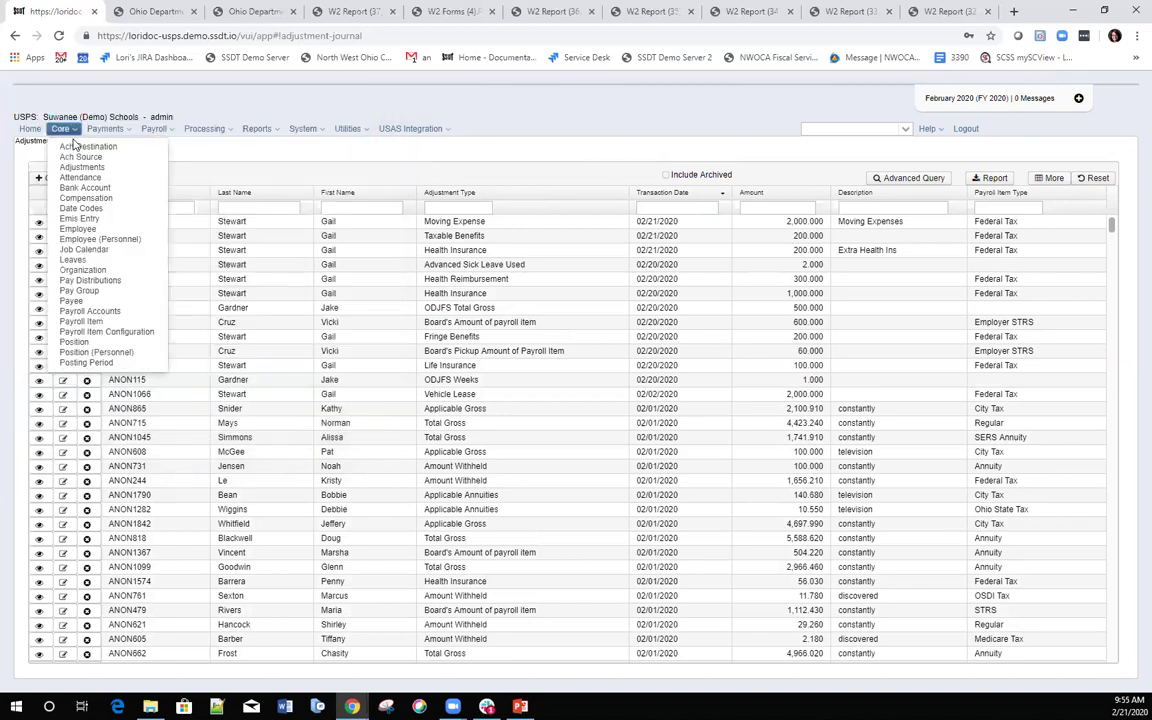
left_click(75, 261)
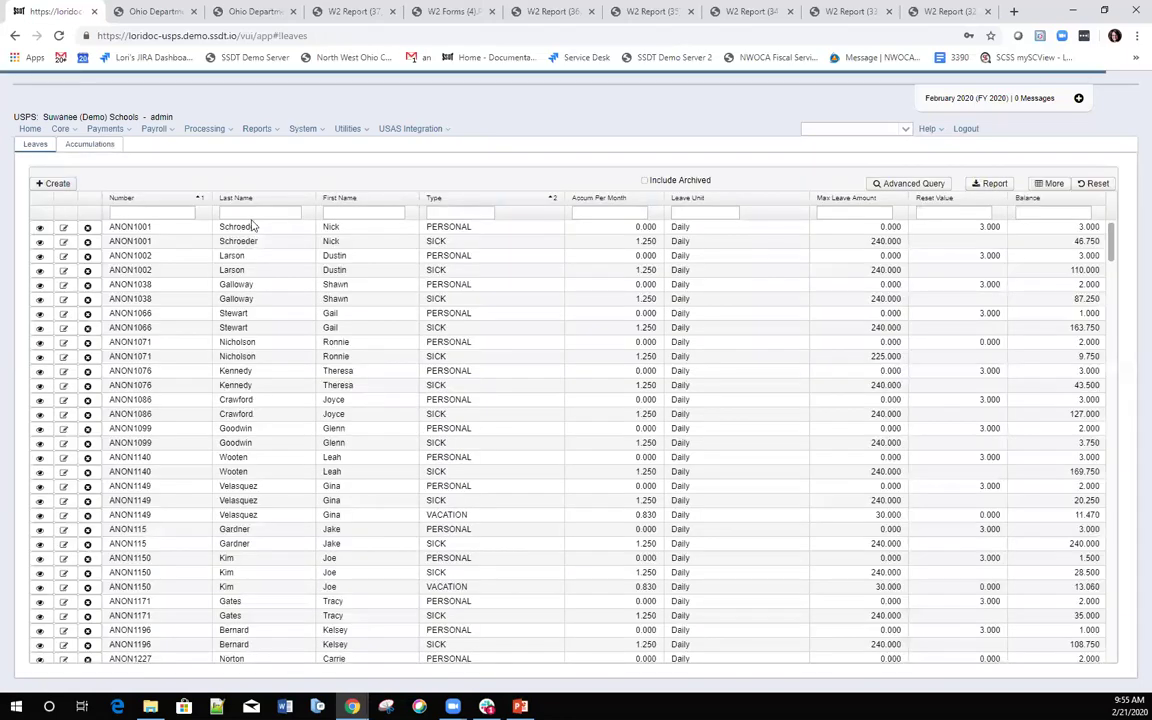
left_click(252, 216)
type("s")
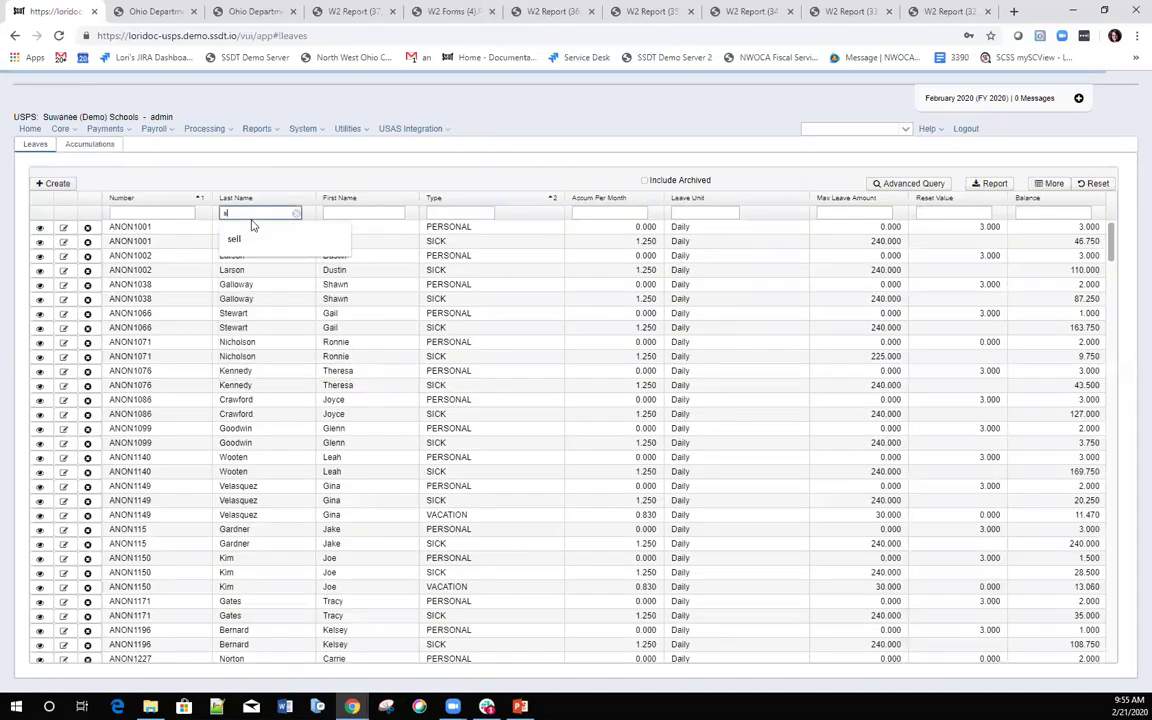
type("tew")
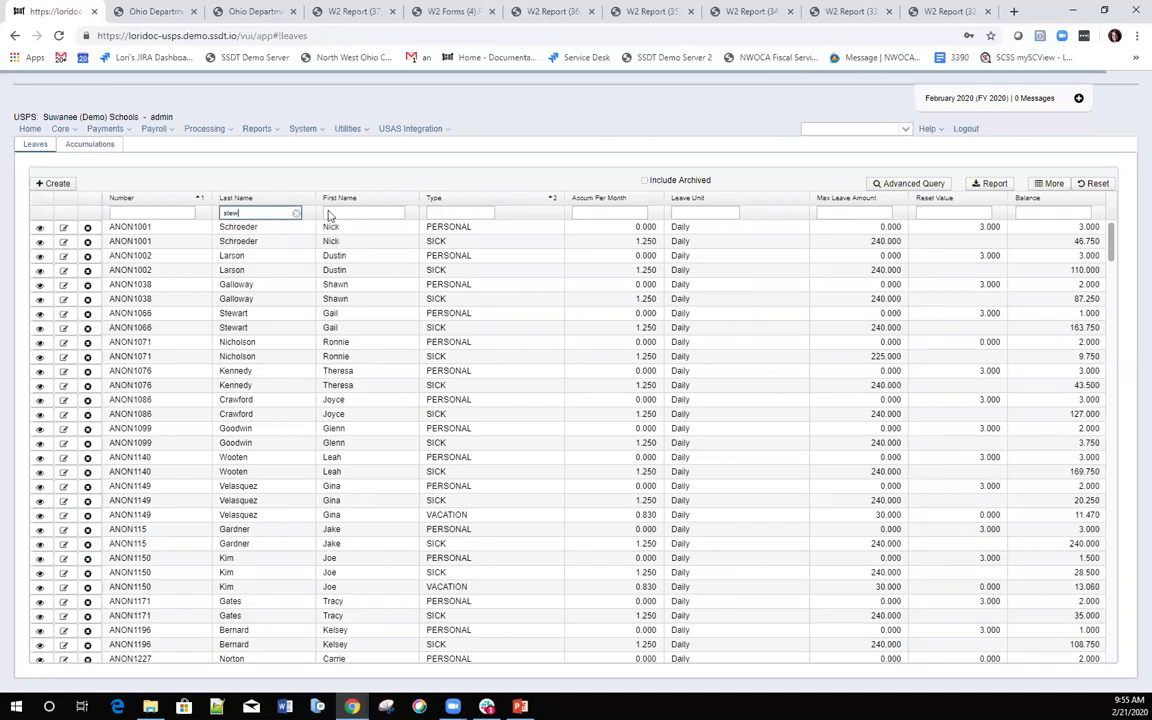
key("Return")
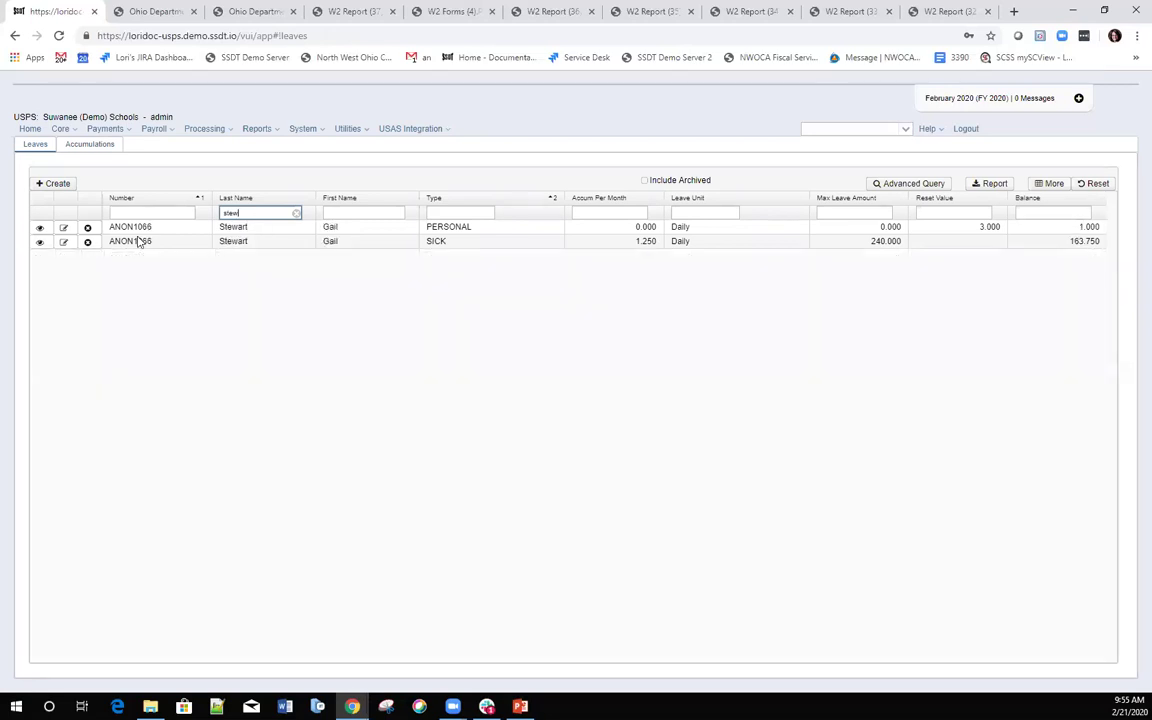
left_click(64, 243)
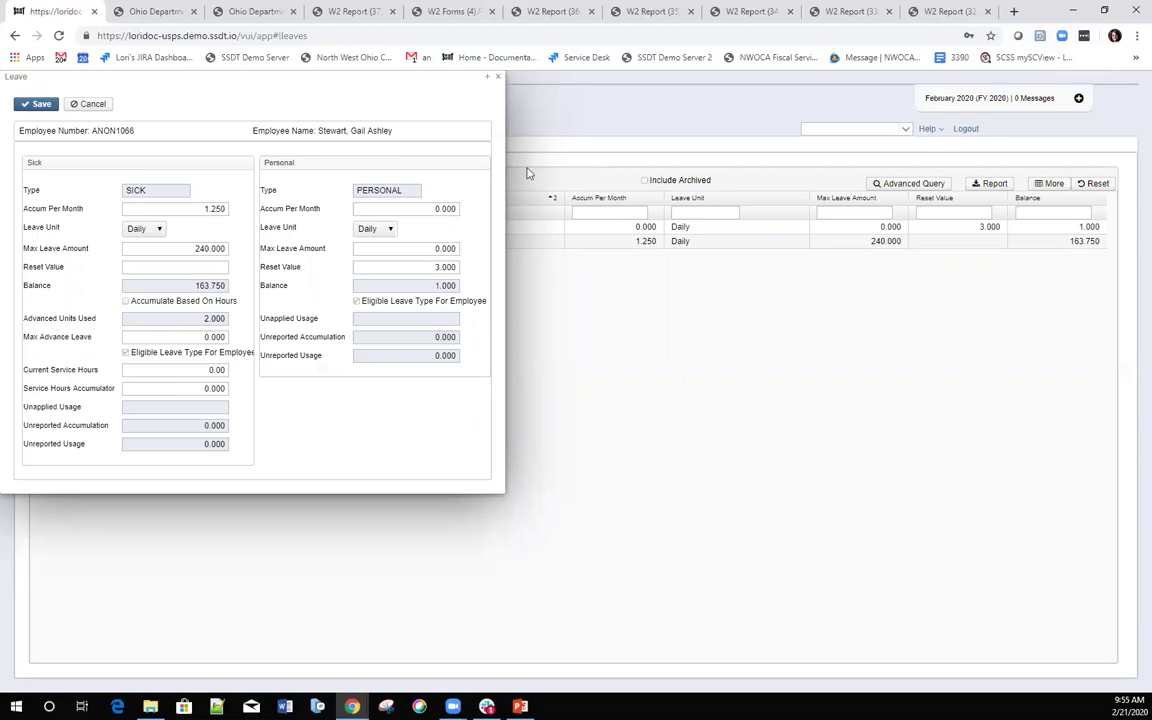
key("Escape")
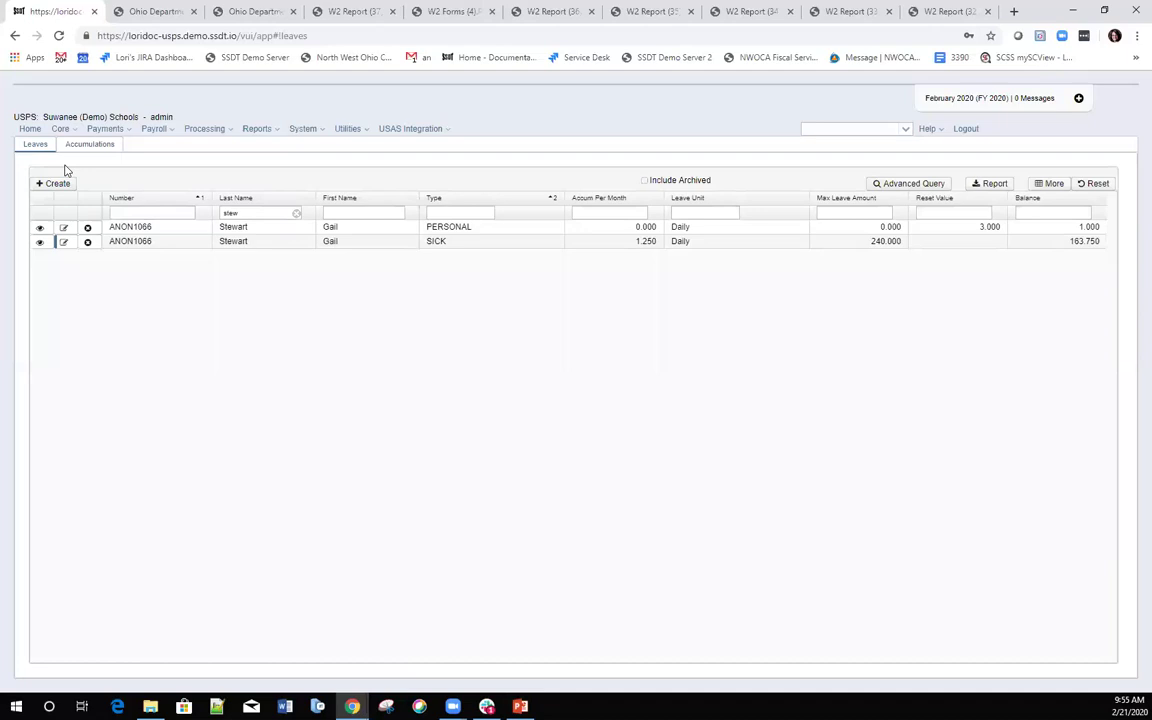
Open a blank adjustment form, review the full list of adjustment types through Health Reimbursement, and close the form without saving.
left_click(64, 128)
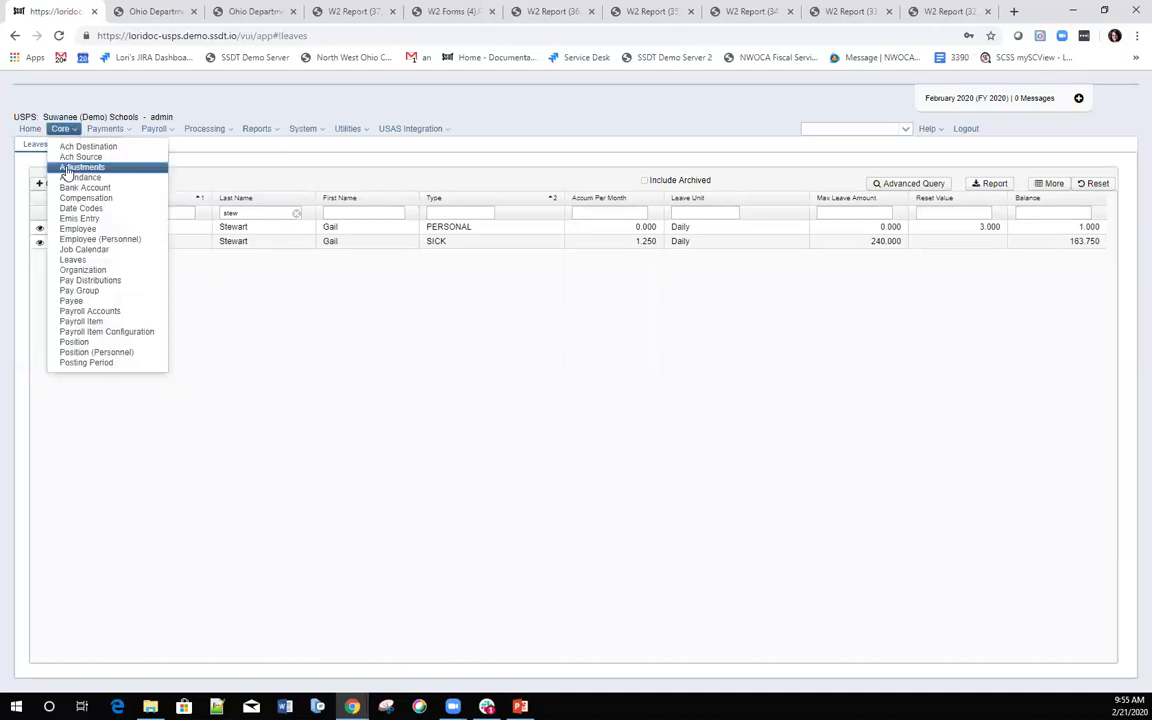
left_click(67, 168)
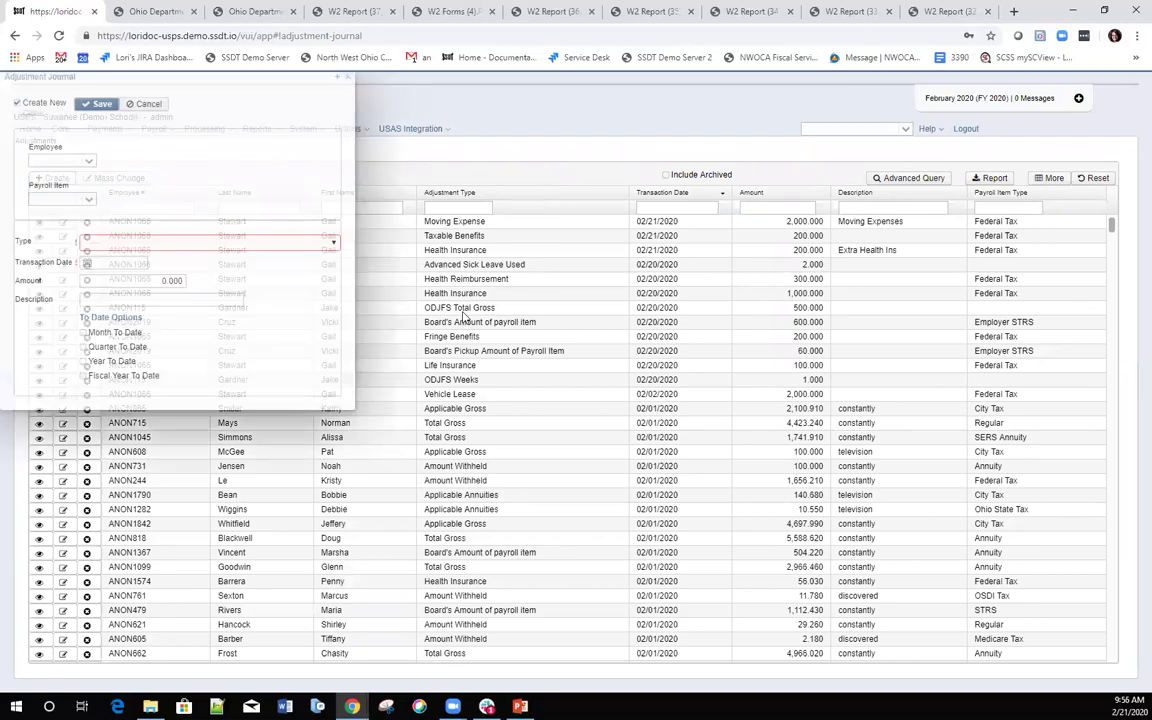
left_click(322, 250)
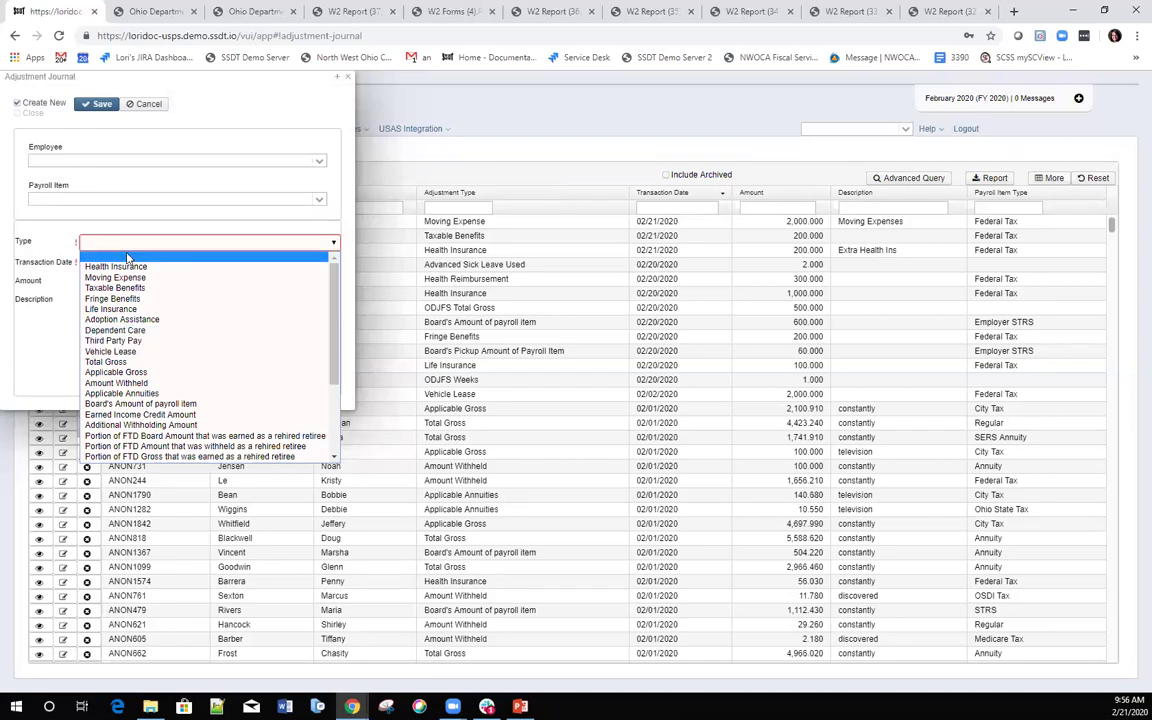
key("t")
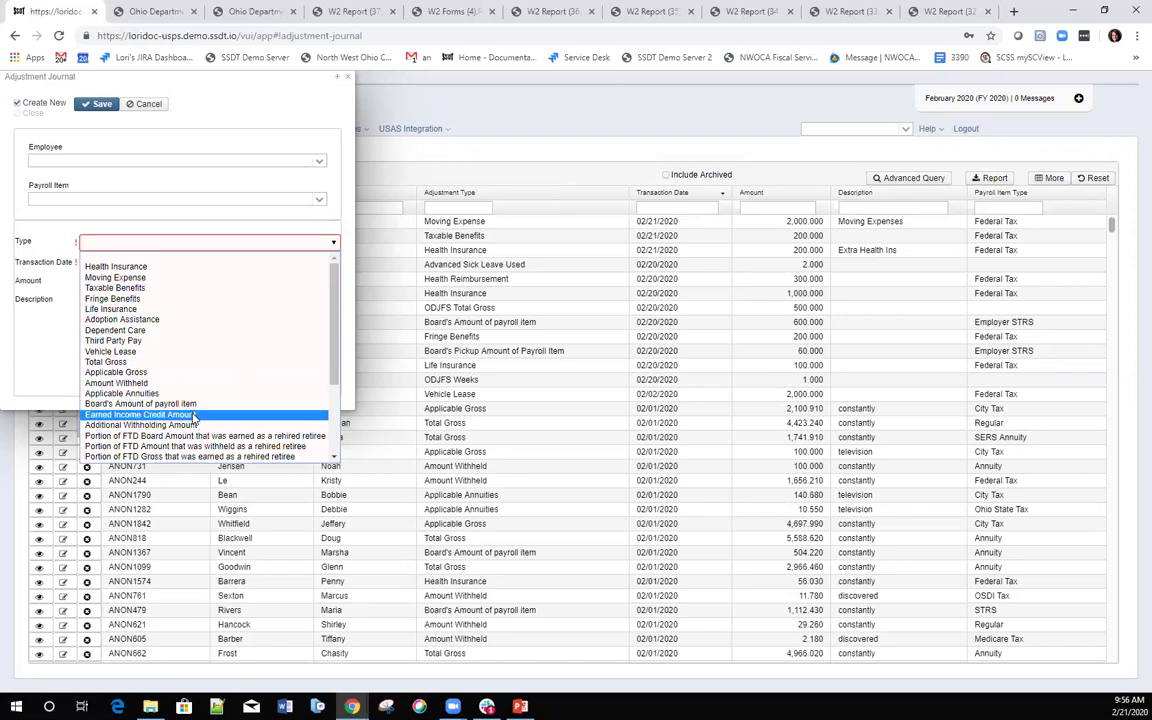
scroll(190, 416, "down", 2)
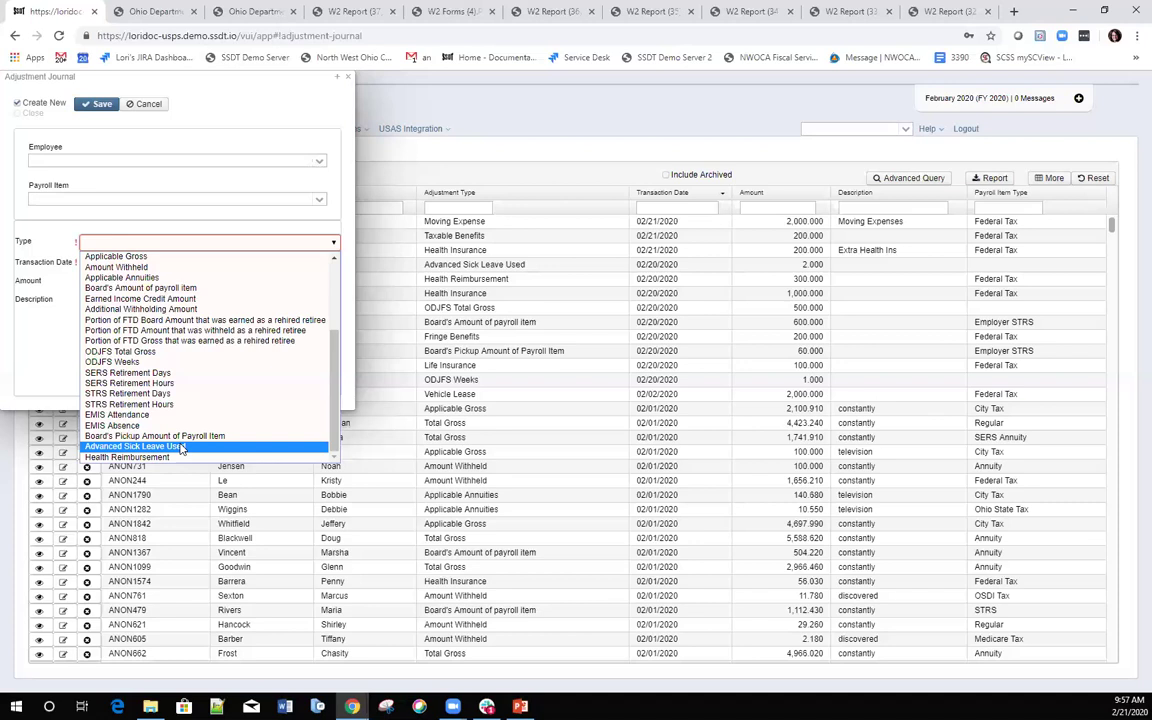
left_click(347, 79)
left_click(347, 79)
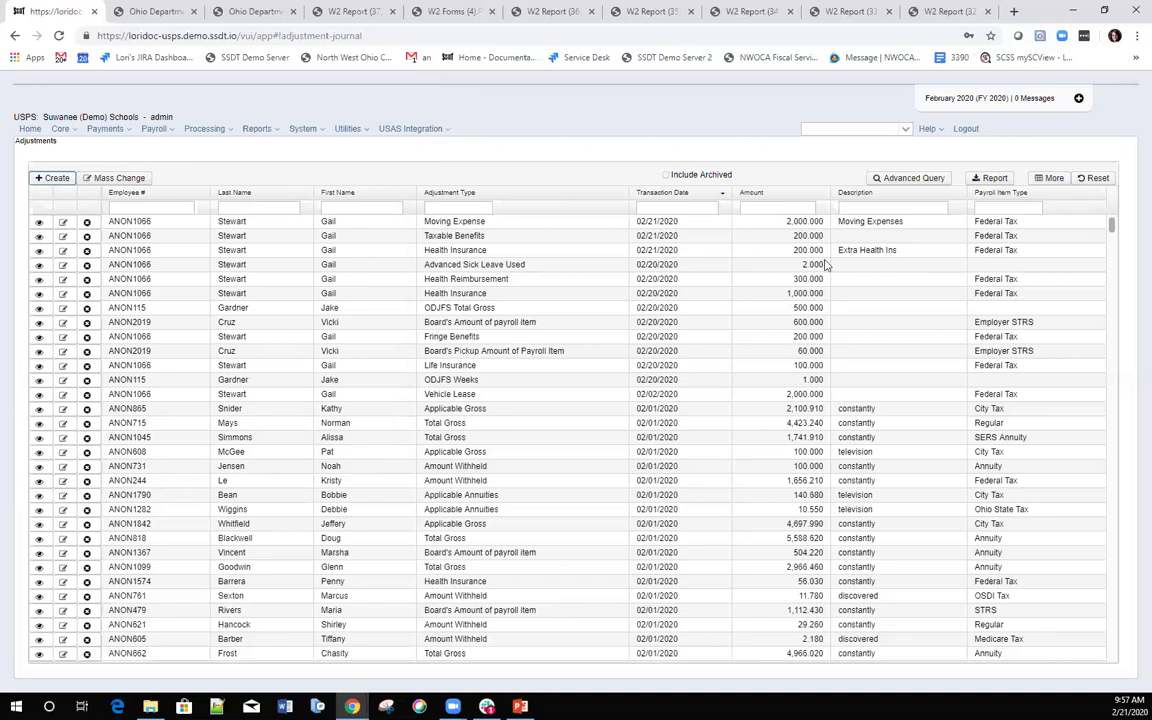
Filter the adjustments by the type Moving, generate the AdjustmentJournal Report as a PDF, view it, and return to the payroll application.
left_click(450, 205)
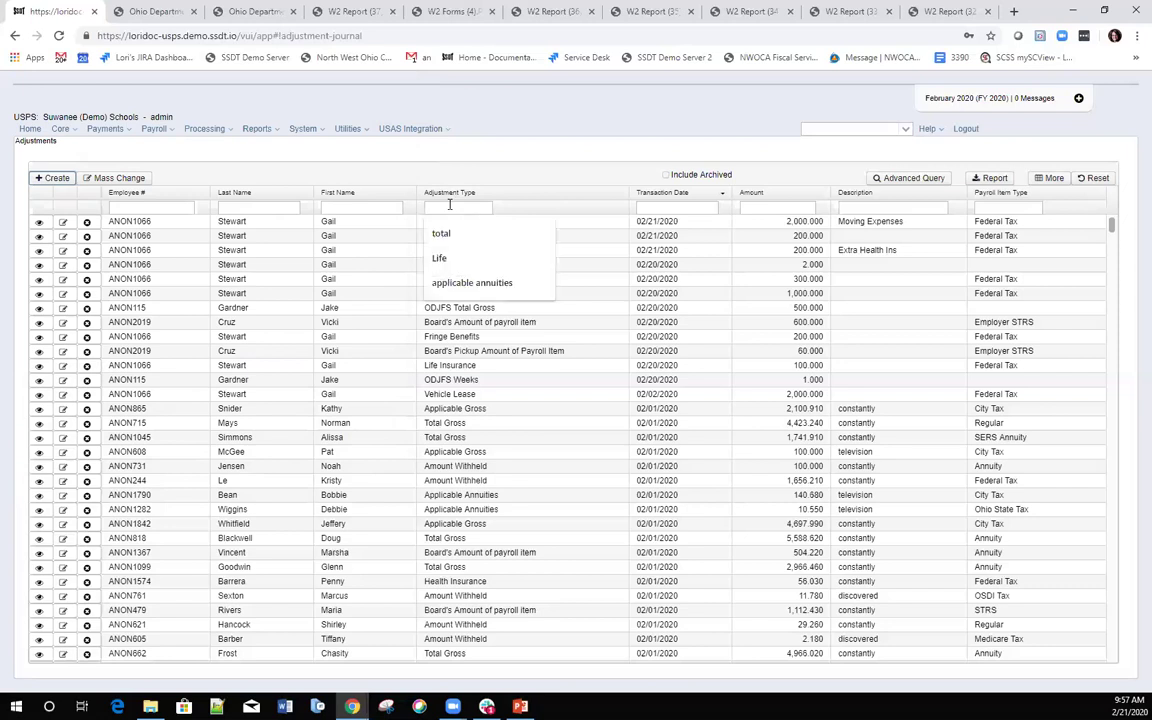
type("Mo")
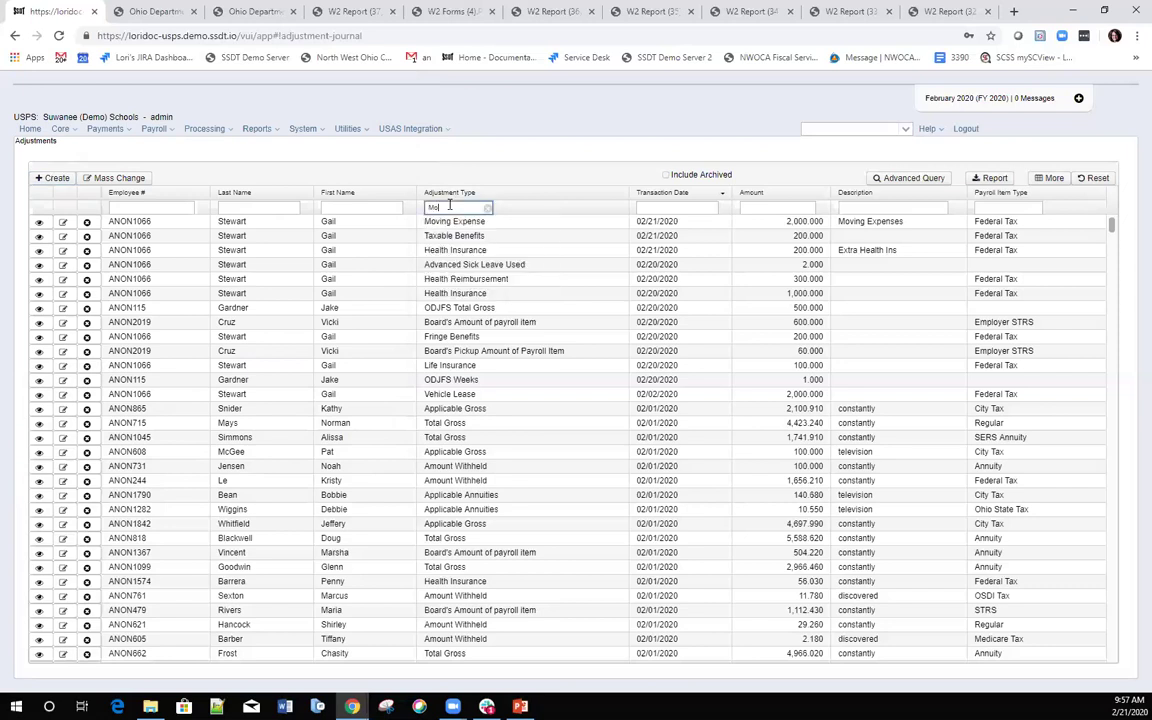
type("ving")
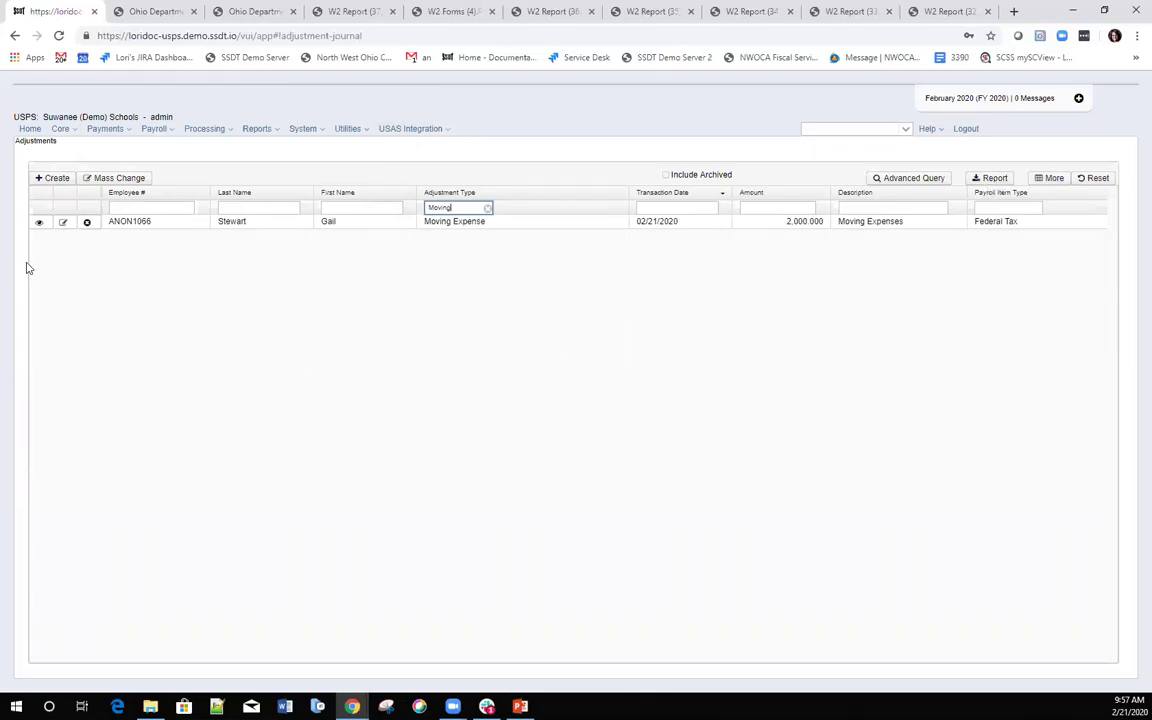
left_click(988, 180)
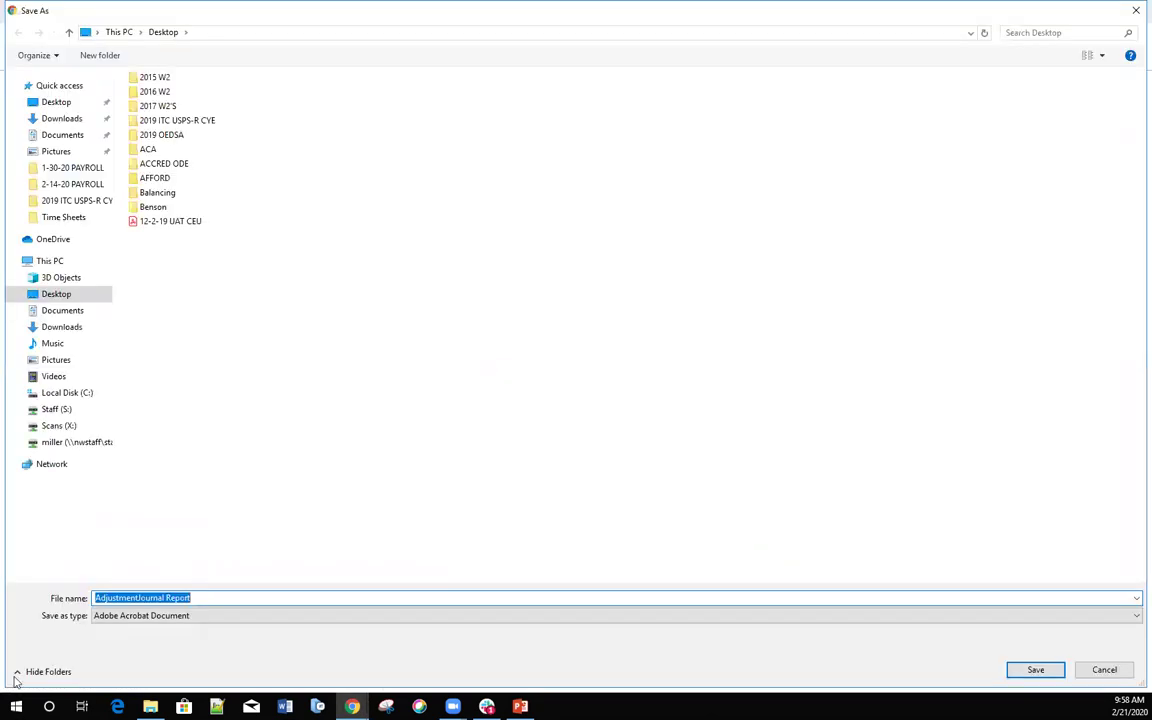
key("Escape")
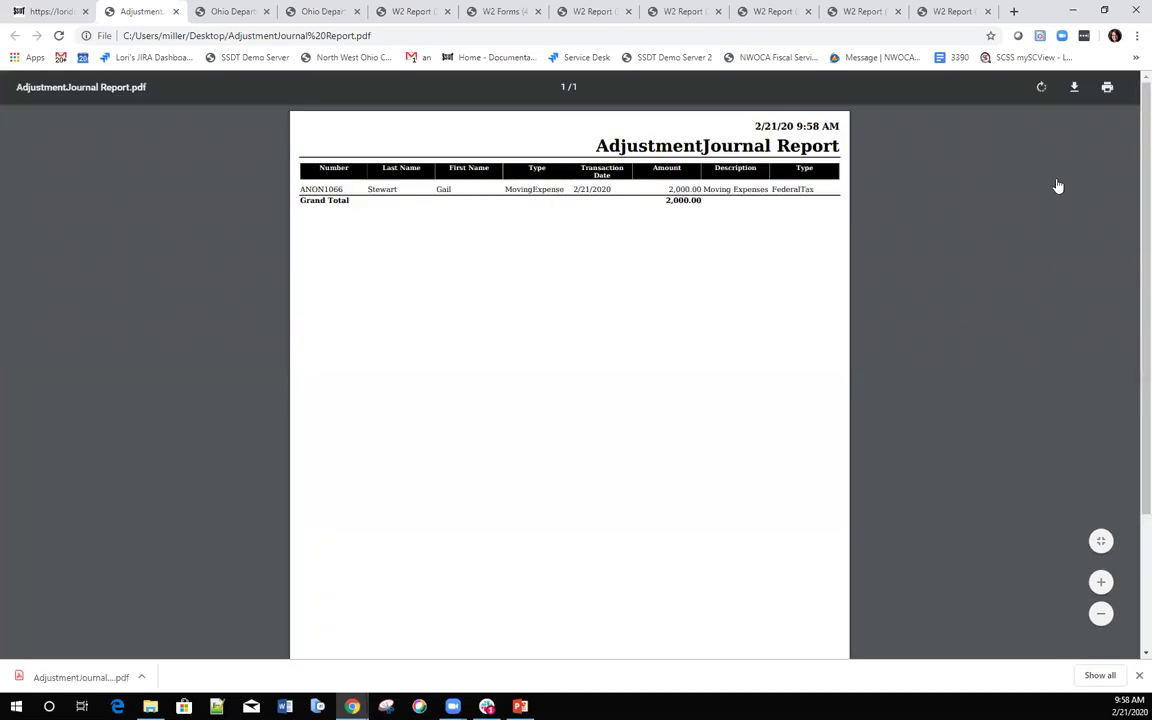
key("ctrl+1")
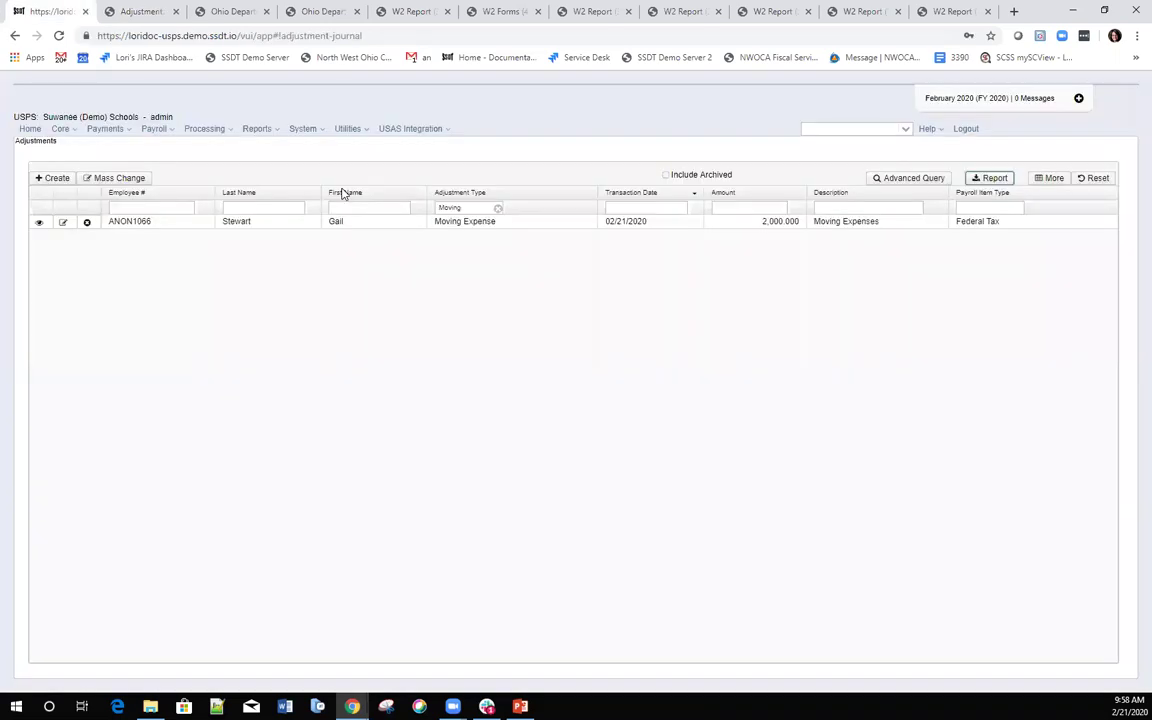
Open the additional column options for the adjustments grid.
left_click(1050, 178)
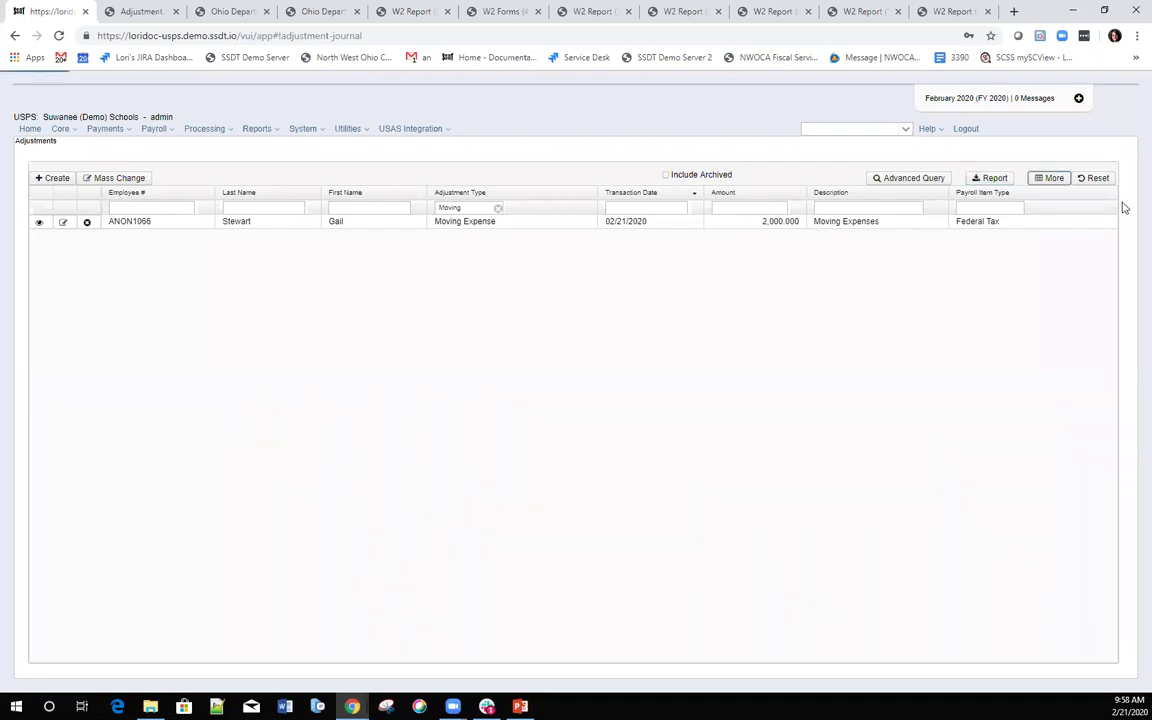